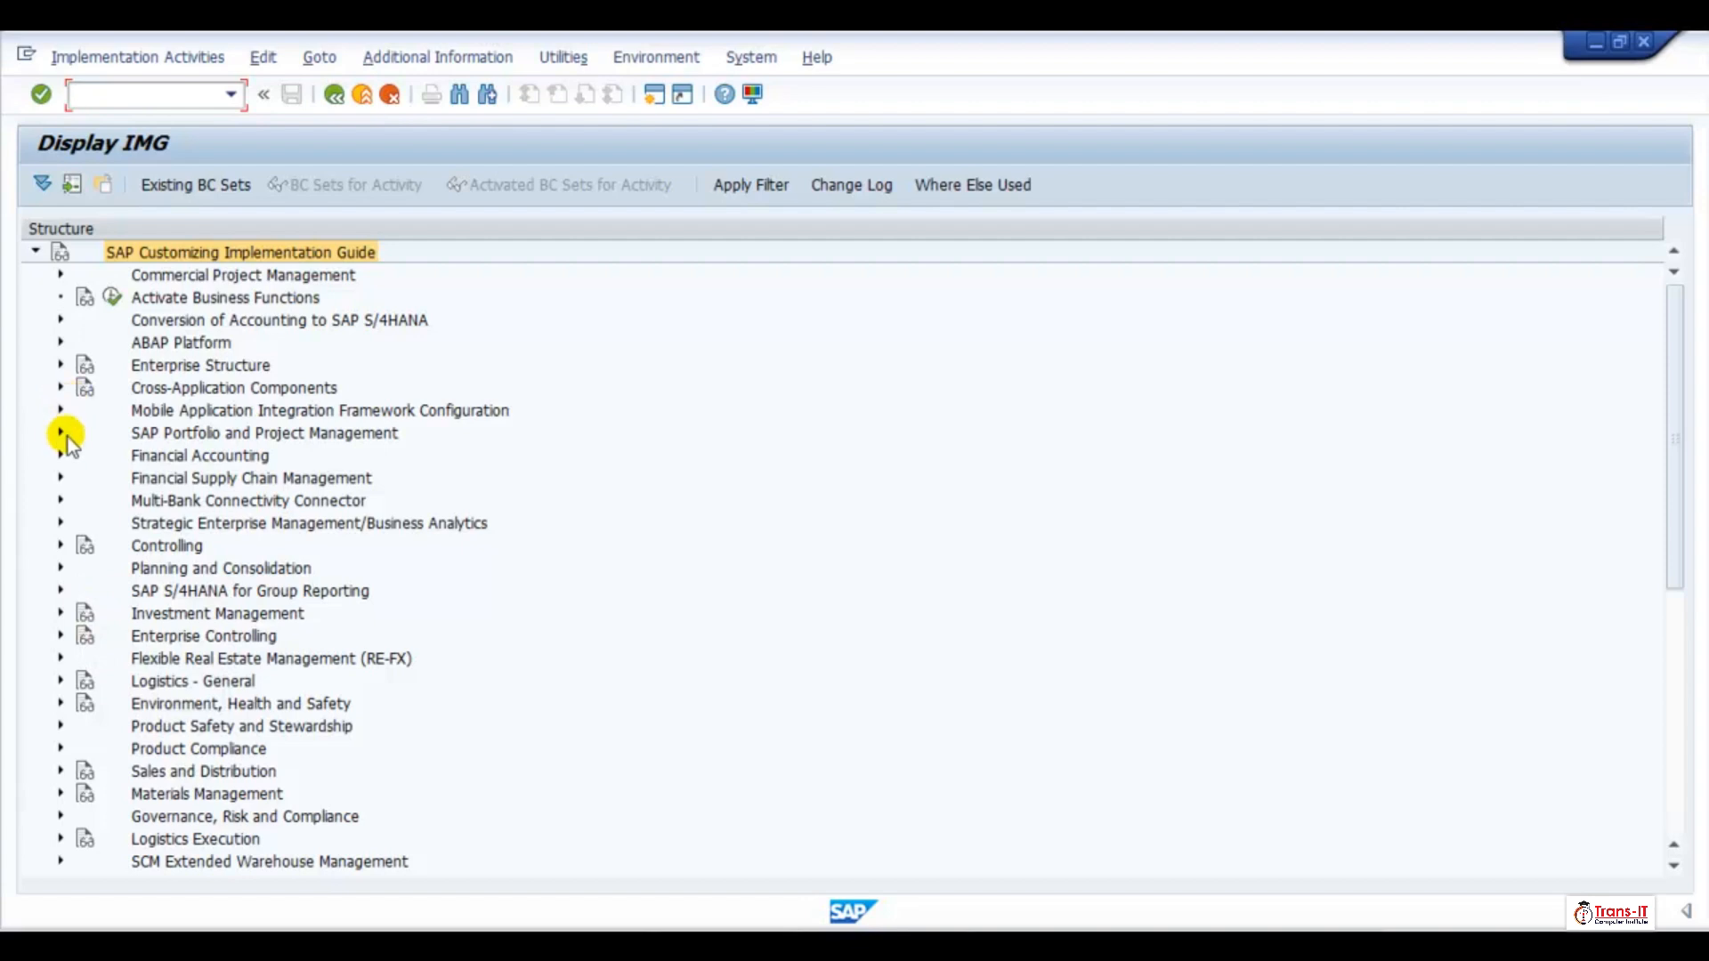
Expand Financial Accounting, Accounts Receivable and Accounts Payable, Business Transactions down to the Incoming Invoices/Credit Memos activities
{"action": "left_click", "coordinate": [61, 455]}
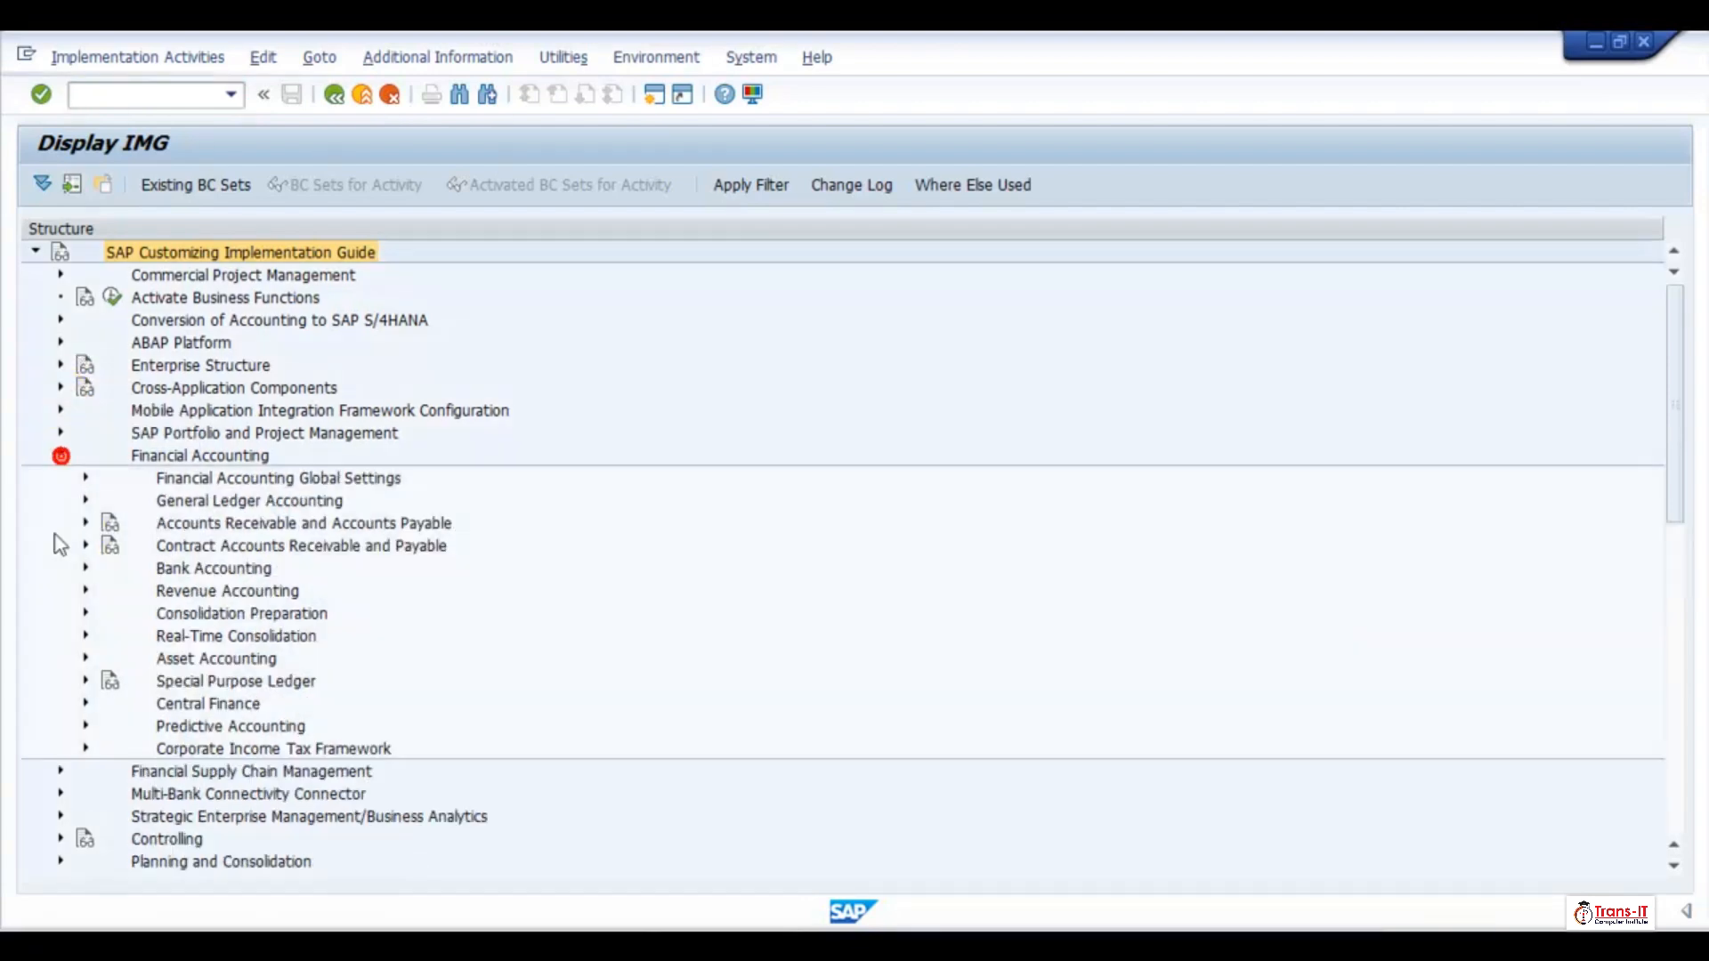
{"action": "left_click", "coordinate": [87, 522]}
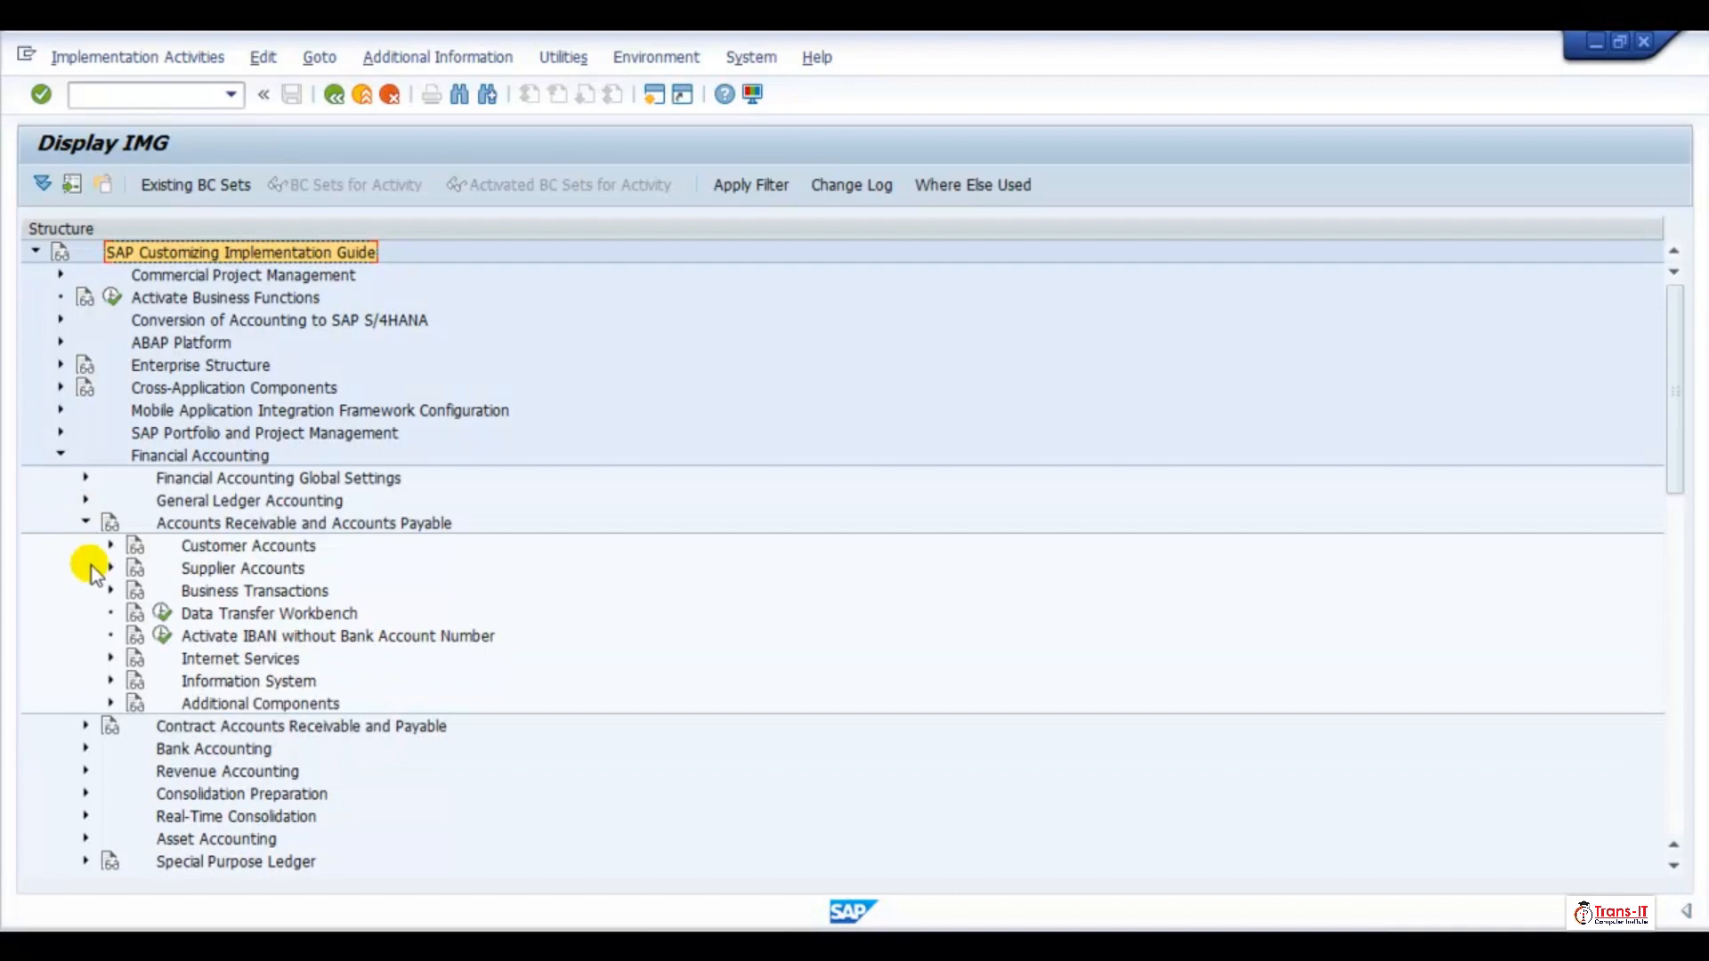
{"action": "left_click", "coordinate": [110, 590]}
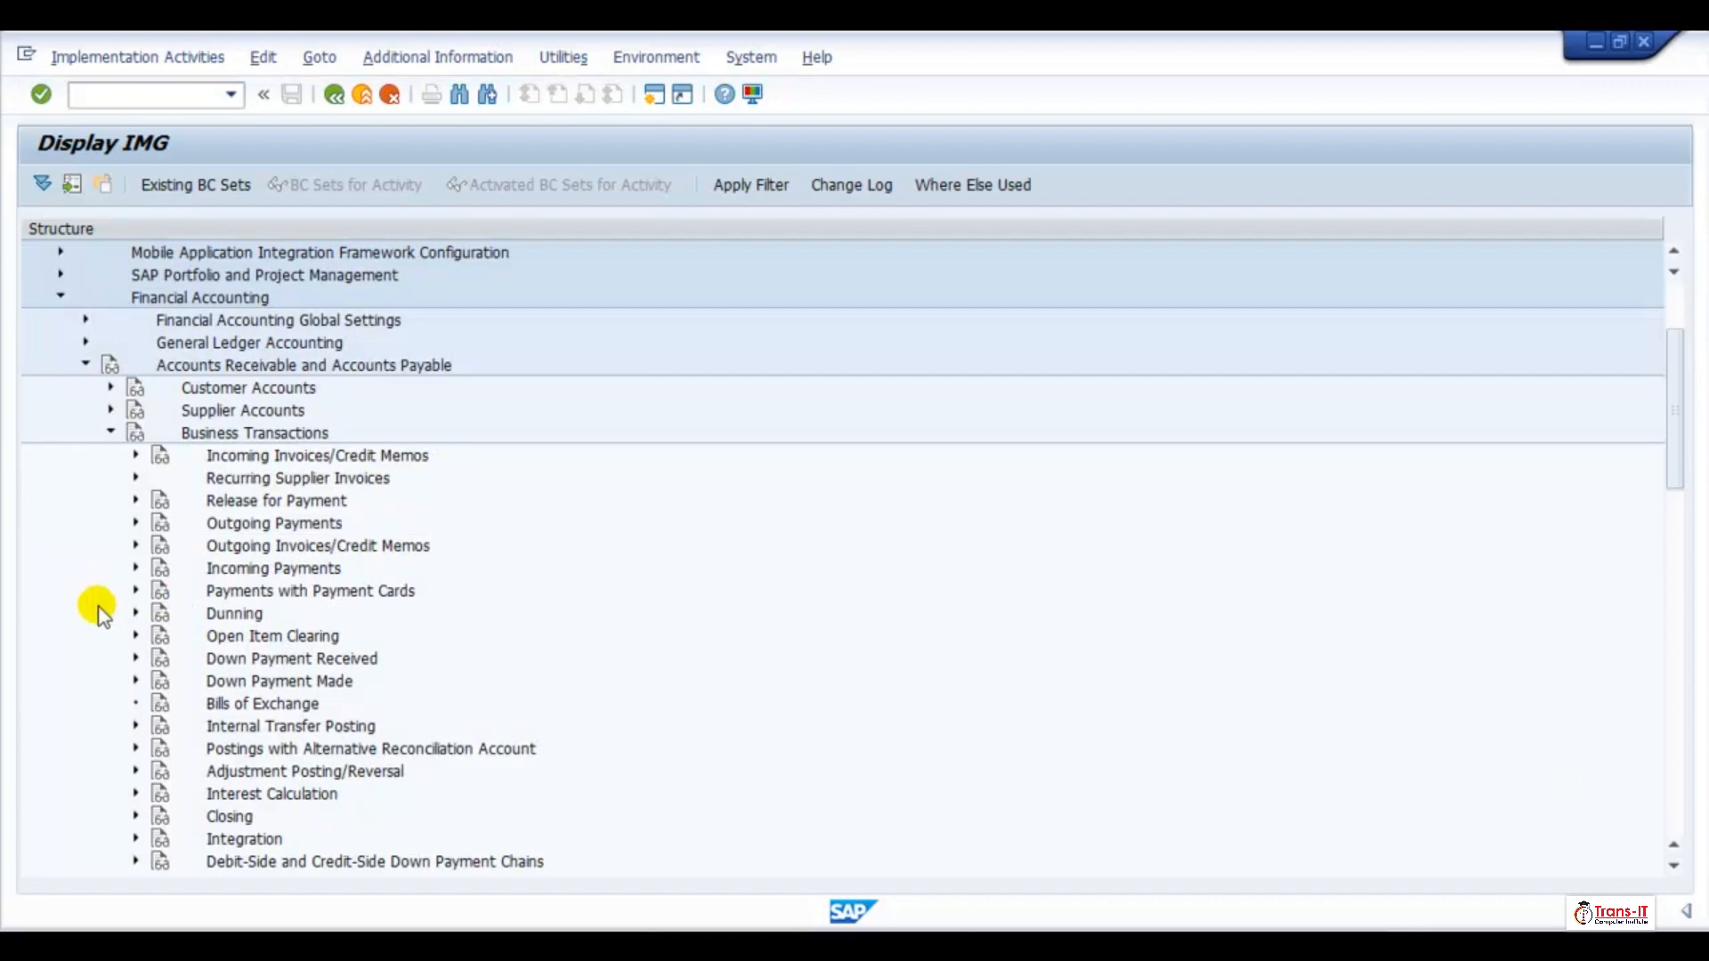
{"action": "left_click", "coordinate": [135, 456]}
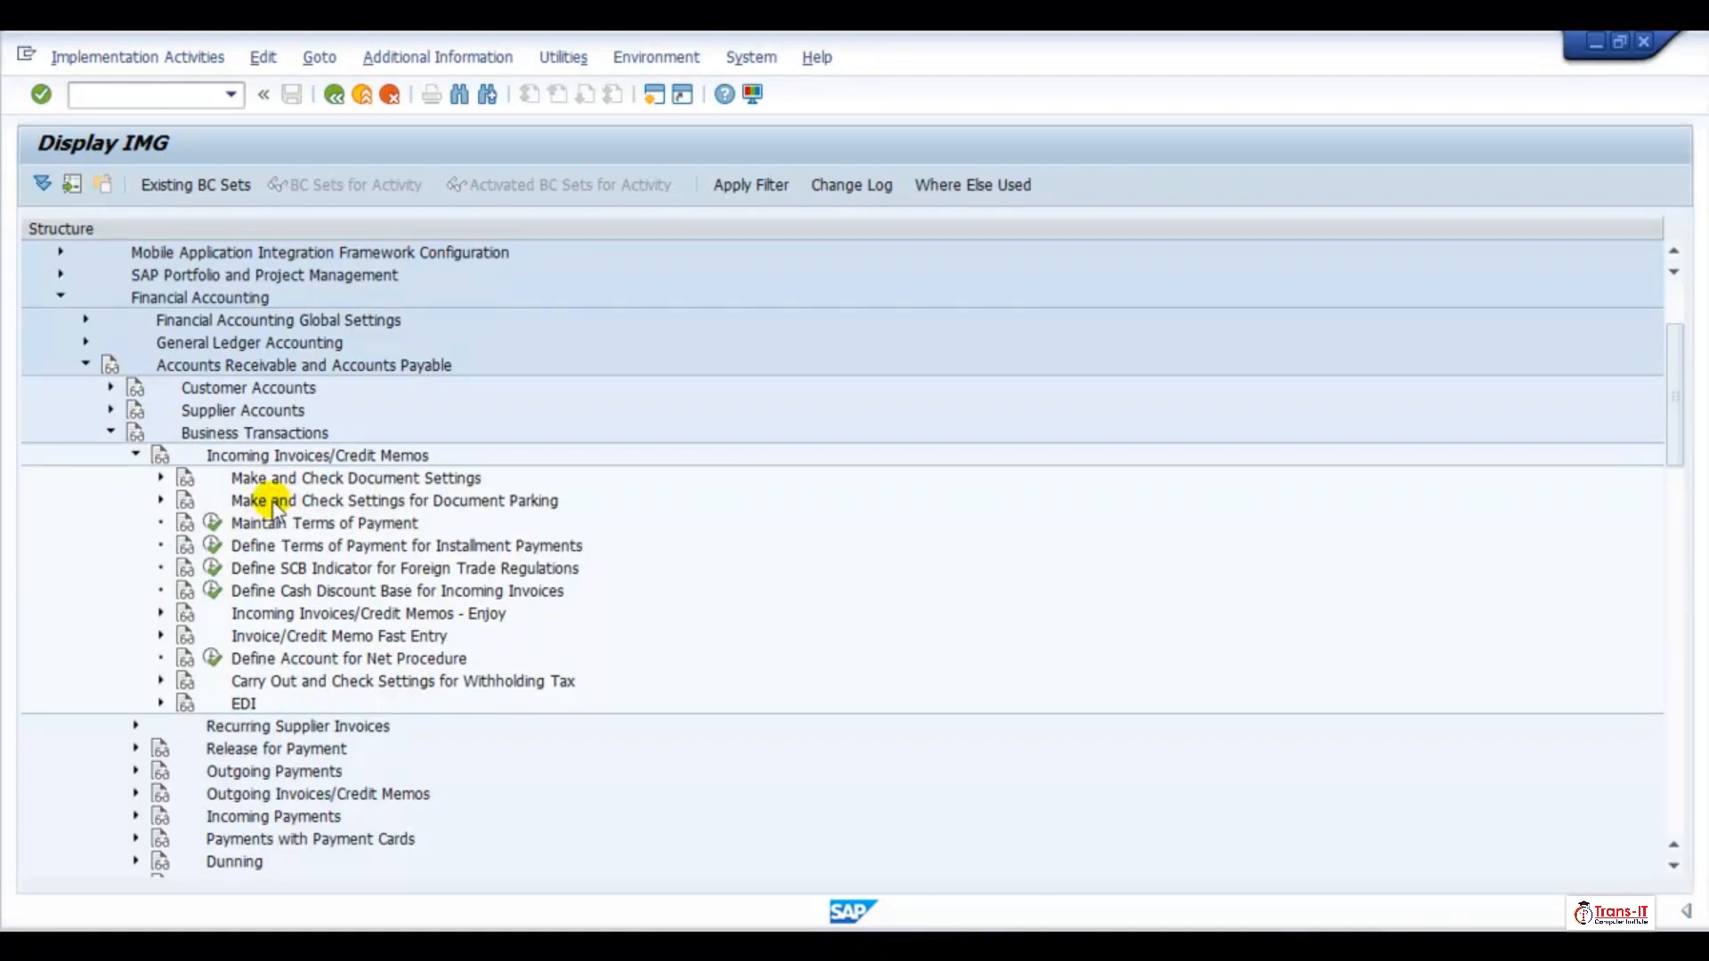
Open Validation in Accounting Documents under Make and Check Document Settings and start adding new entries
{"action": "left_click", "coordinate": [161, 500]}
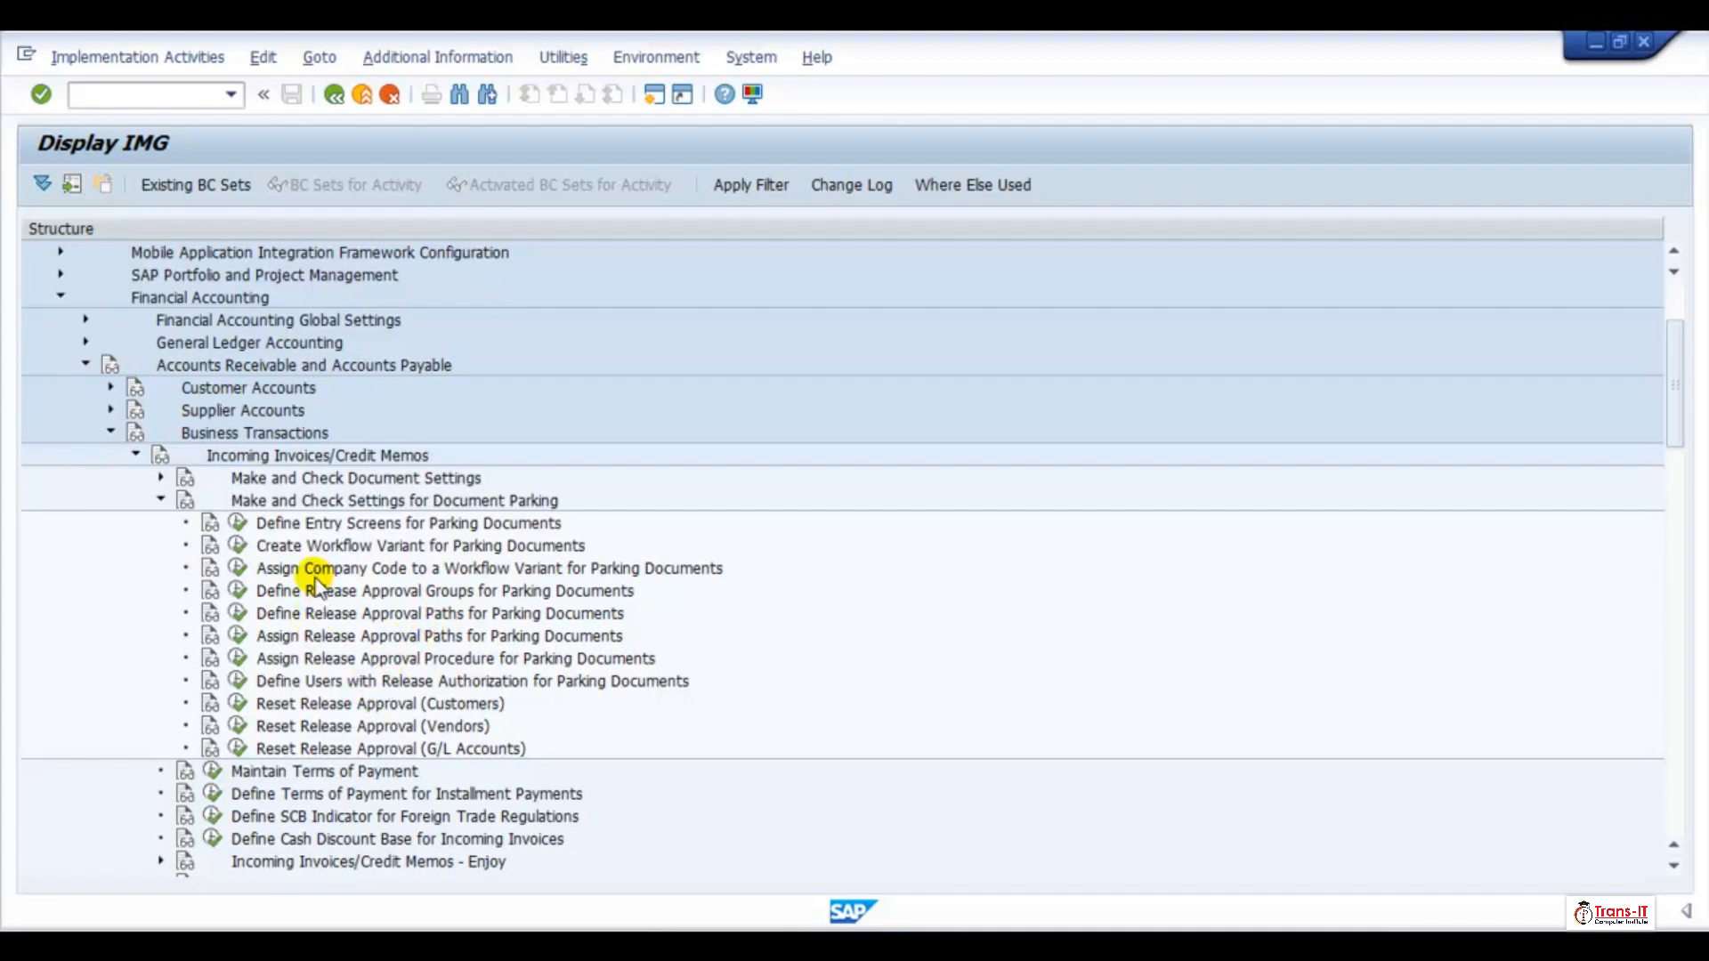
{"action": "left_click", "coordinate": [161, 500]}
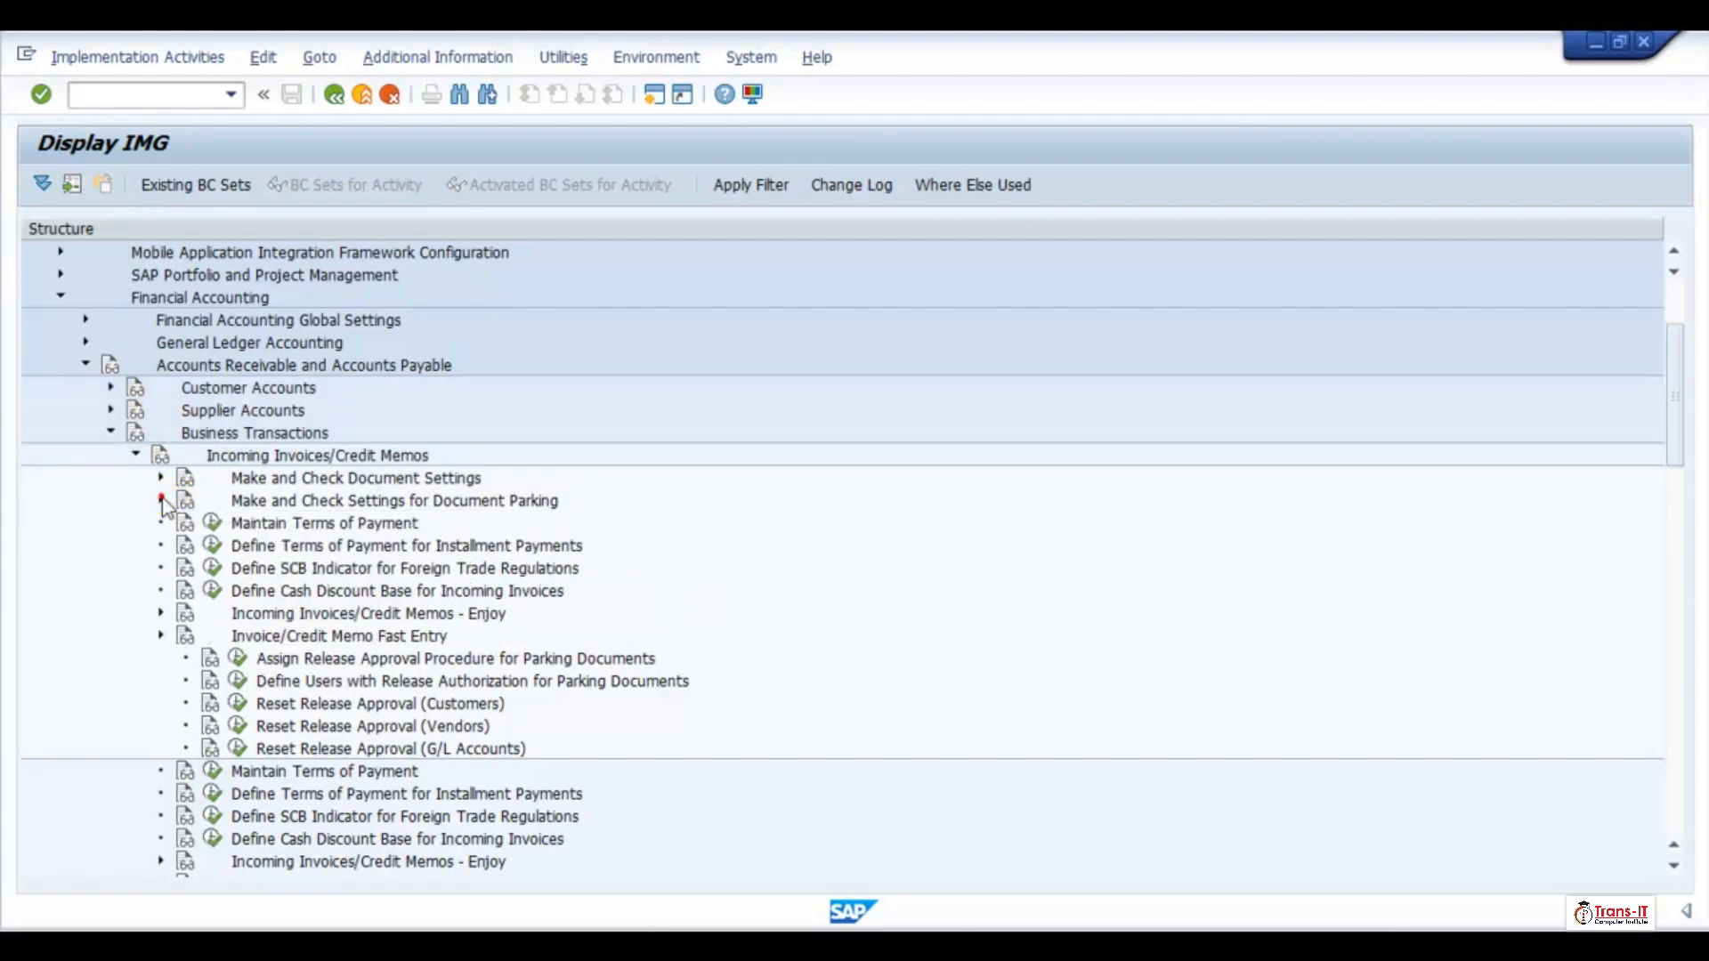
{"action": "left_click", "coordinate": [158, 481]}
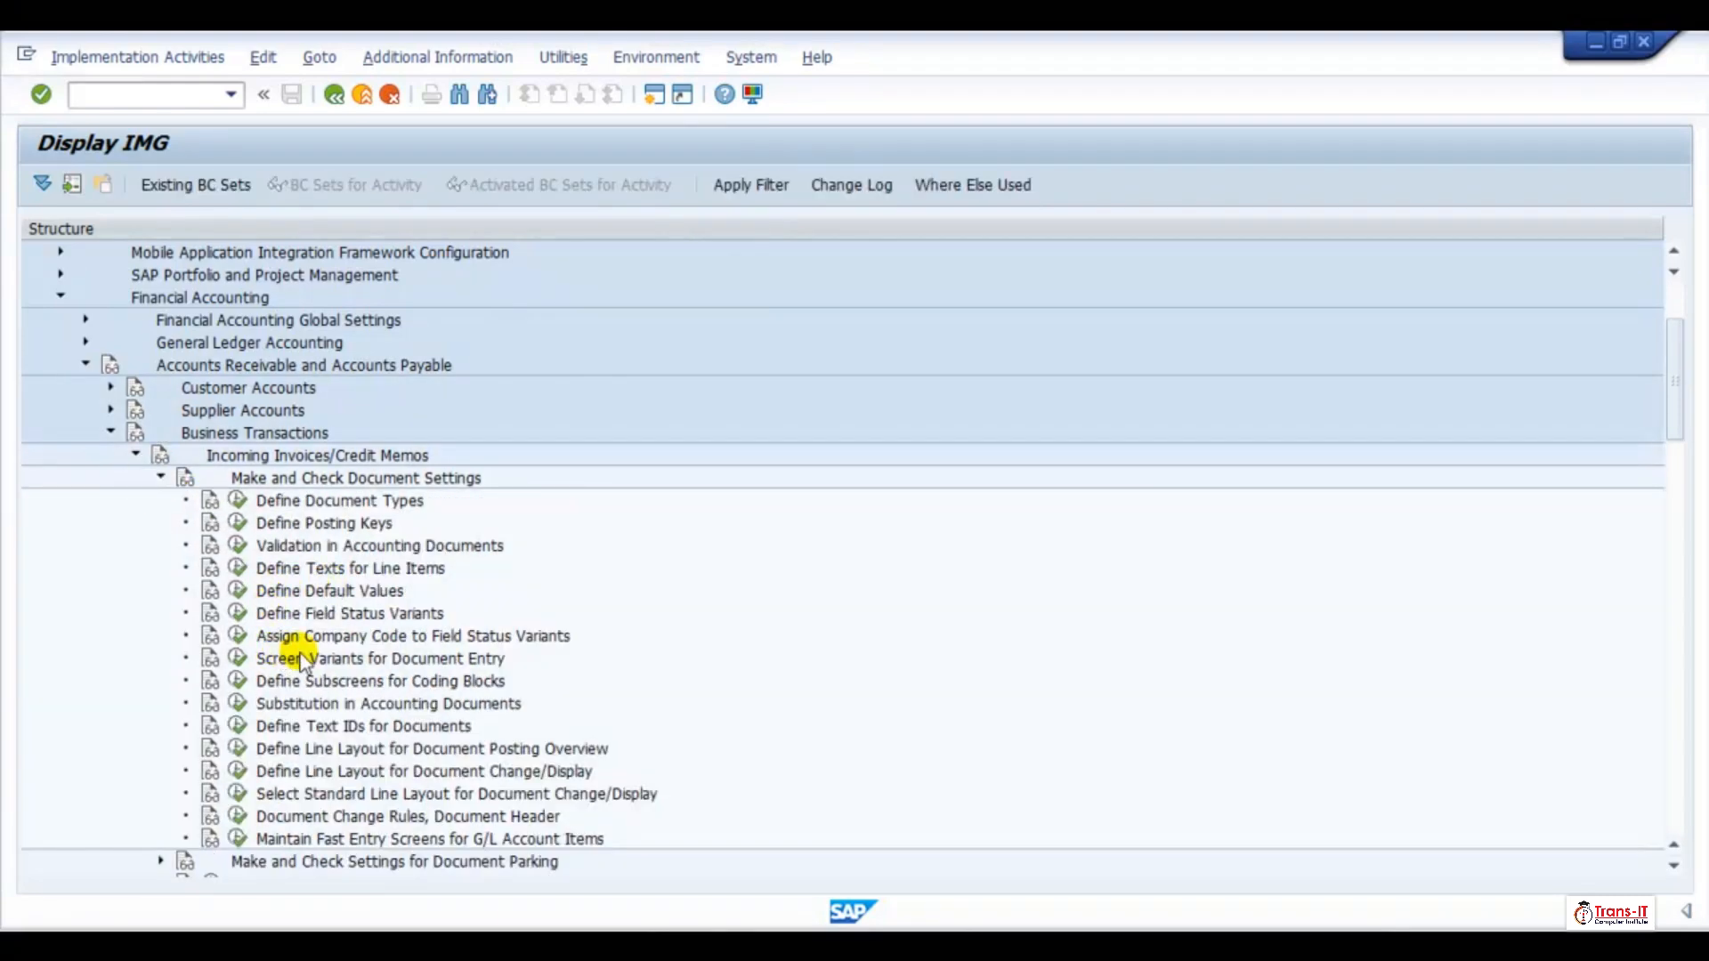
{"action": "left_click", "coordinate": [239, 545]}
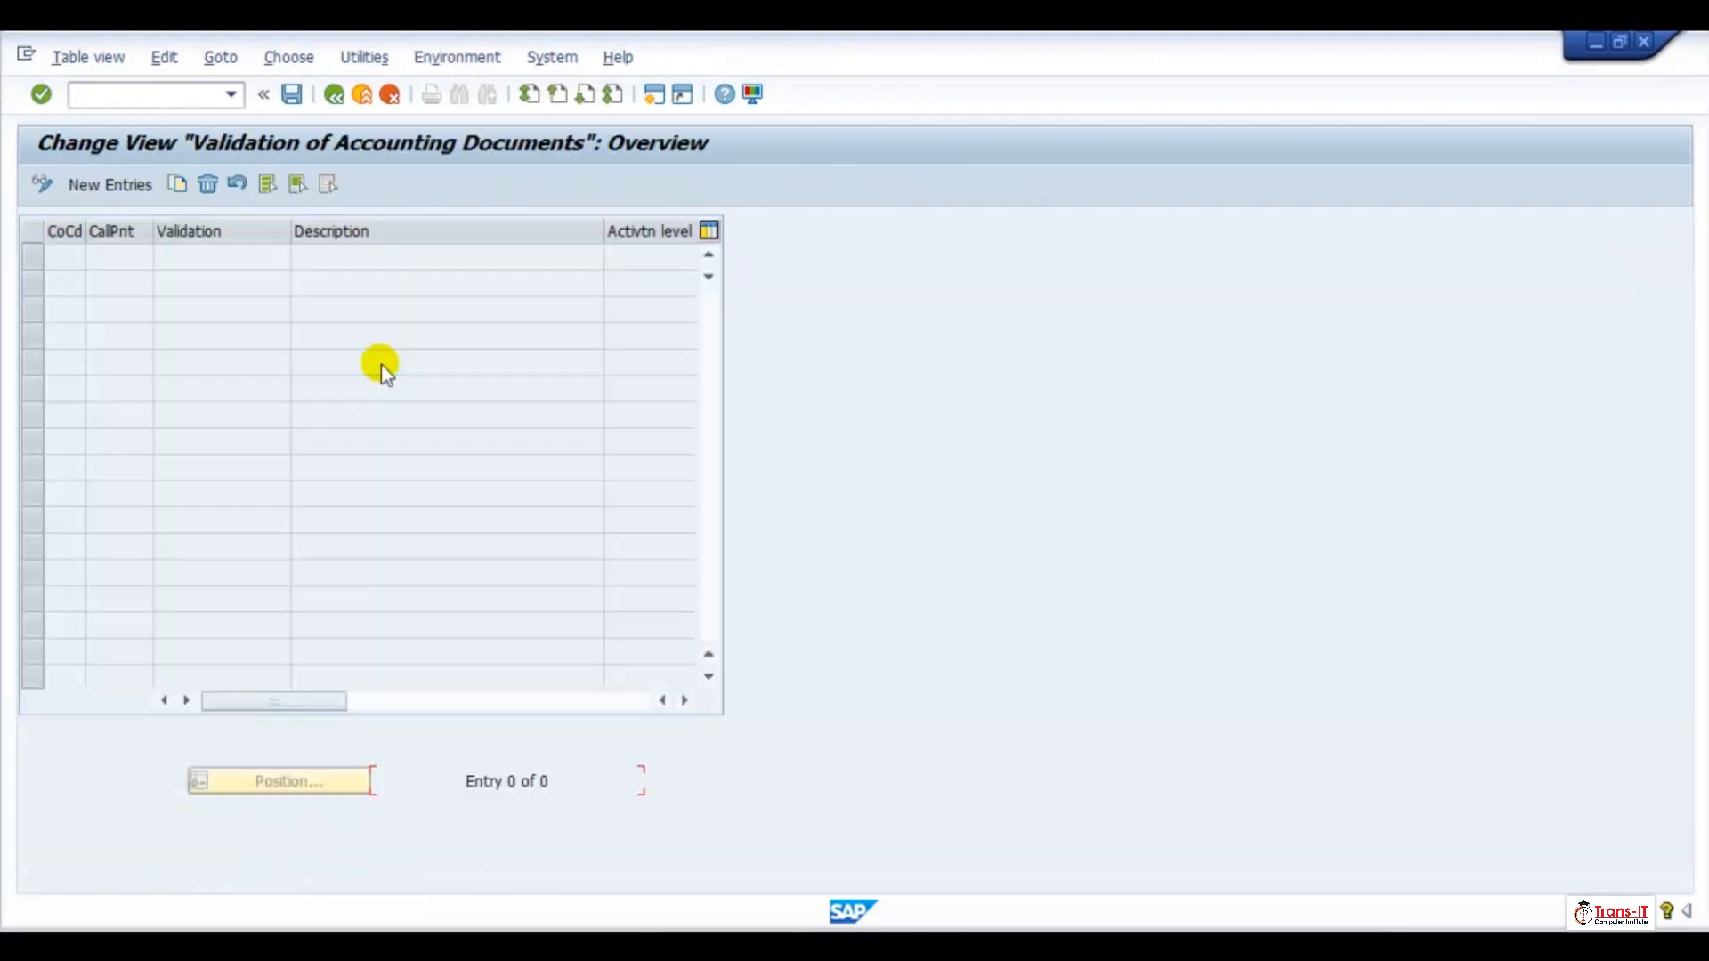
{"action": "left_click", "coordinate": [106, 184]}
{"action": "type", "text": "TR"}
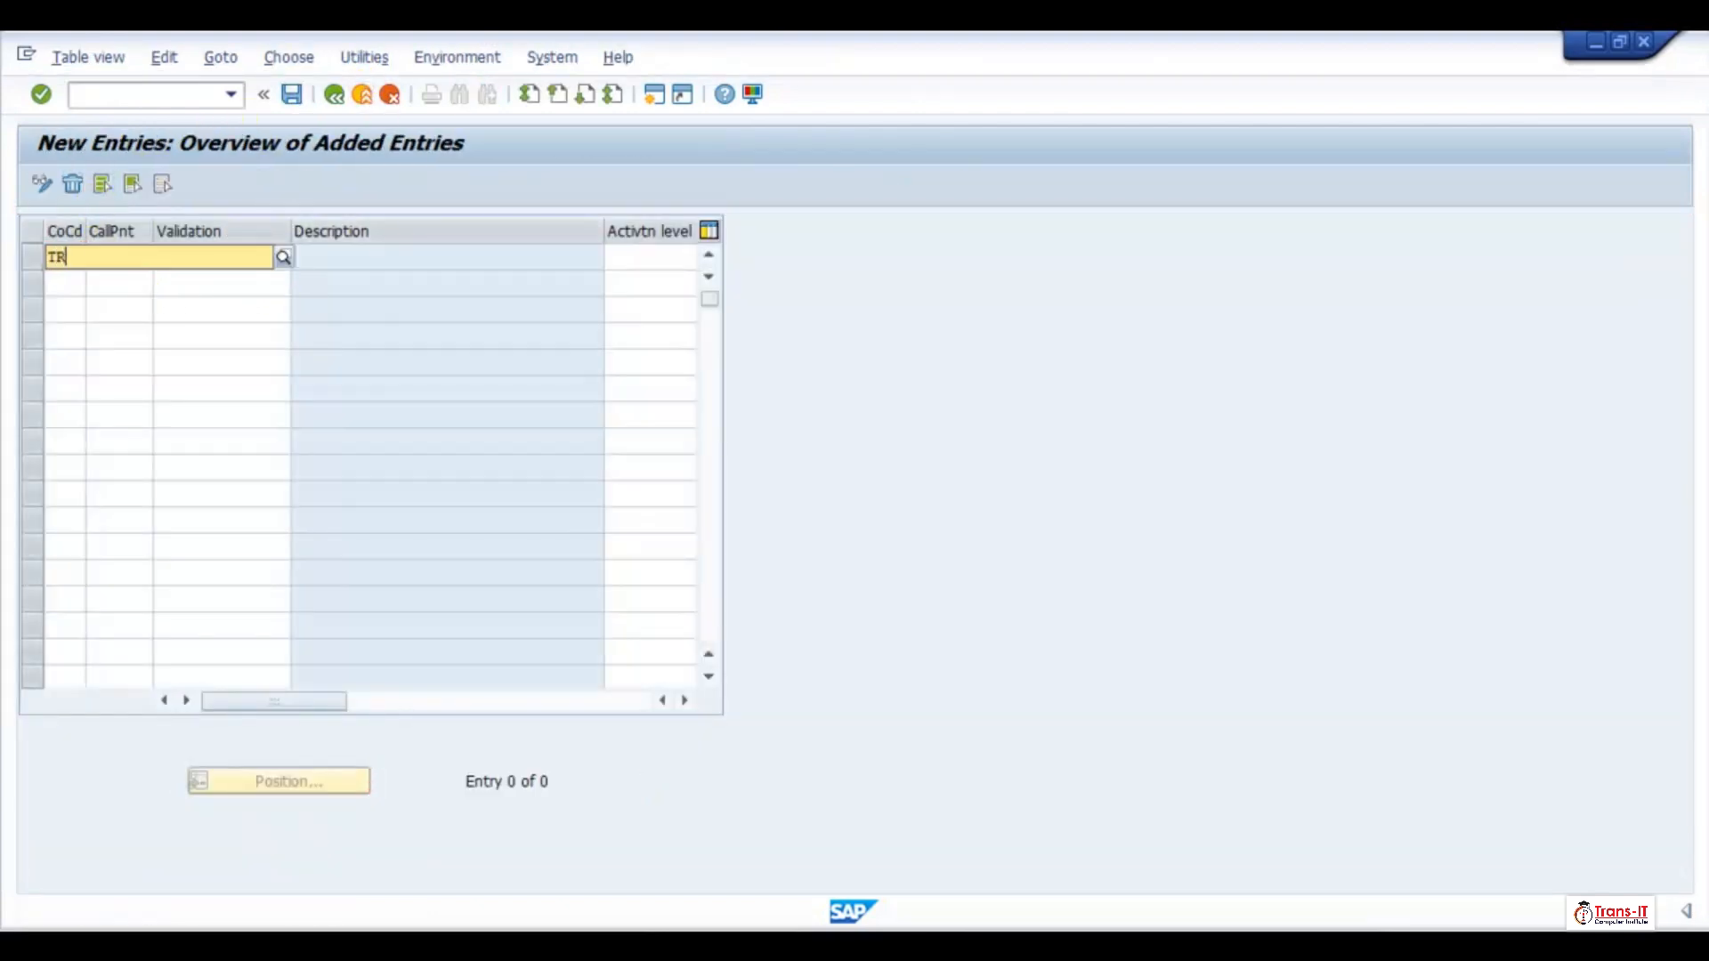
{"action": "key", "text": "BackSpace"}
{"action": "key", "text": "BackSpace"}
{"action": "key", "text": "BackSpace"}
{"action": "key", "text": "BackSpace"}
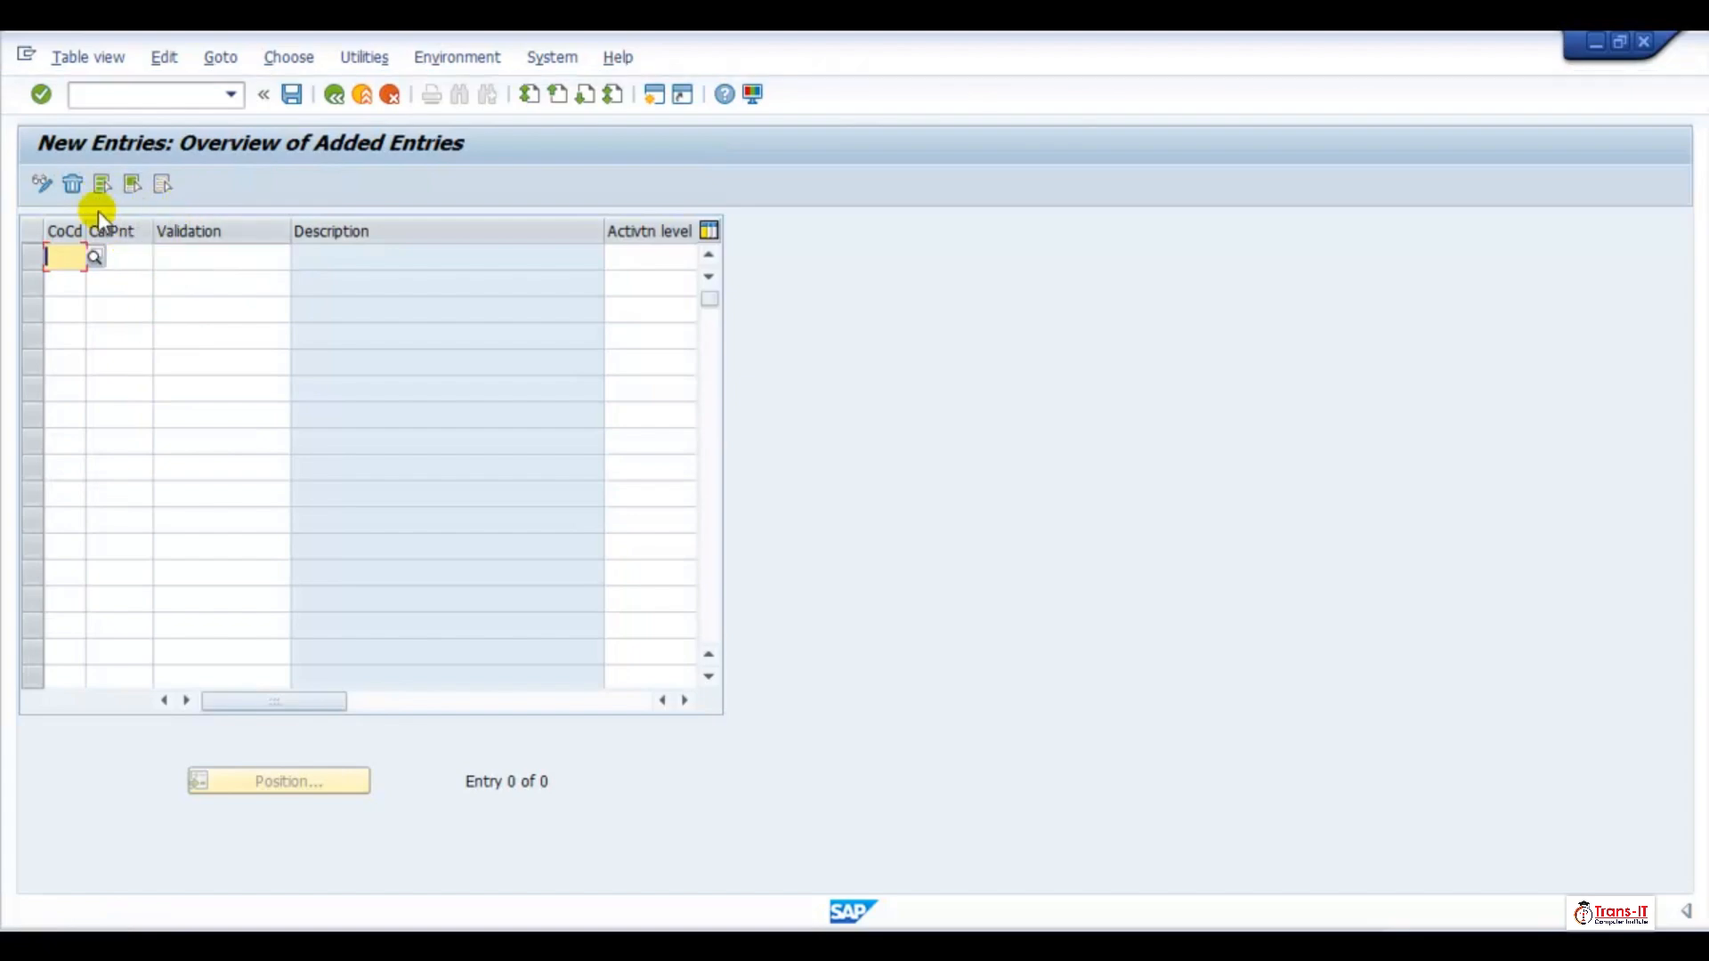
Try to add an entry with callup point 0002 (Line Item), validation ZBUAREA and company code TRE1
{"action": "left_click", "coordinate": [121, 252]}
{"action": "left_click", "coordinate": [162, 256]}
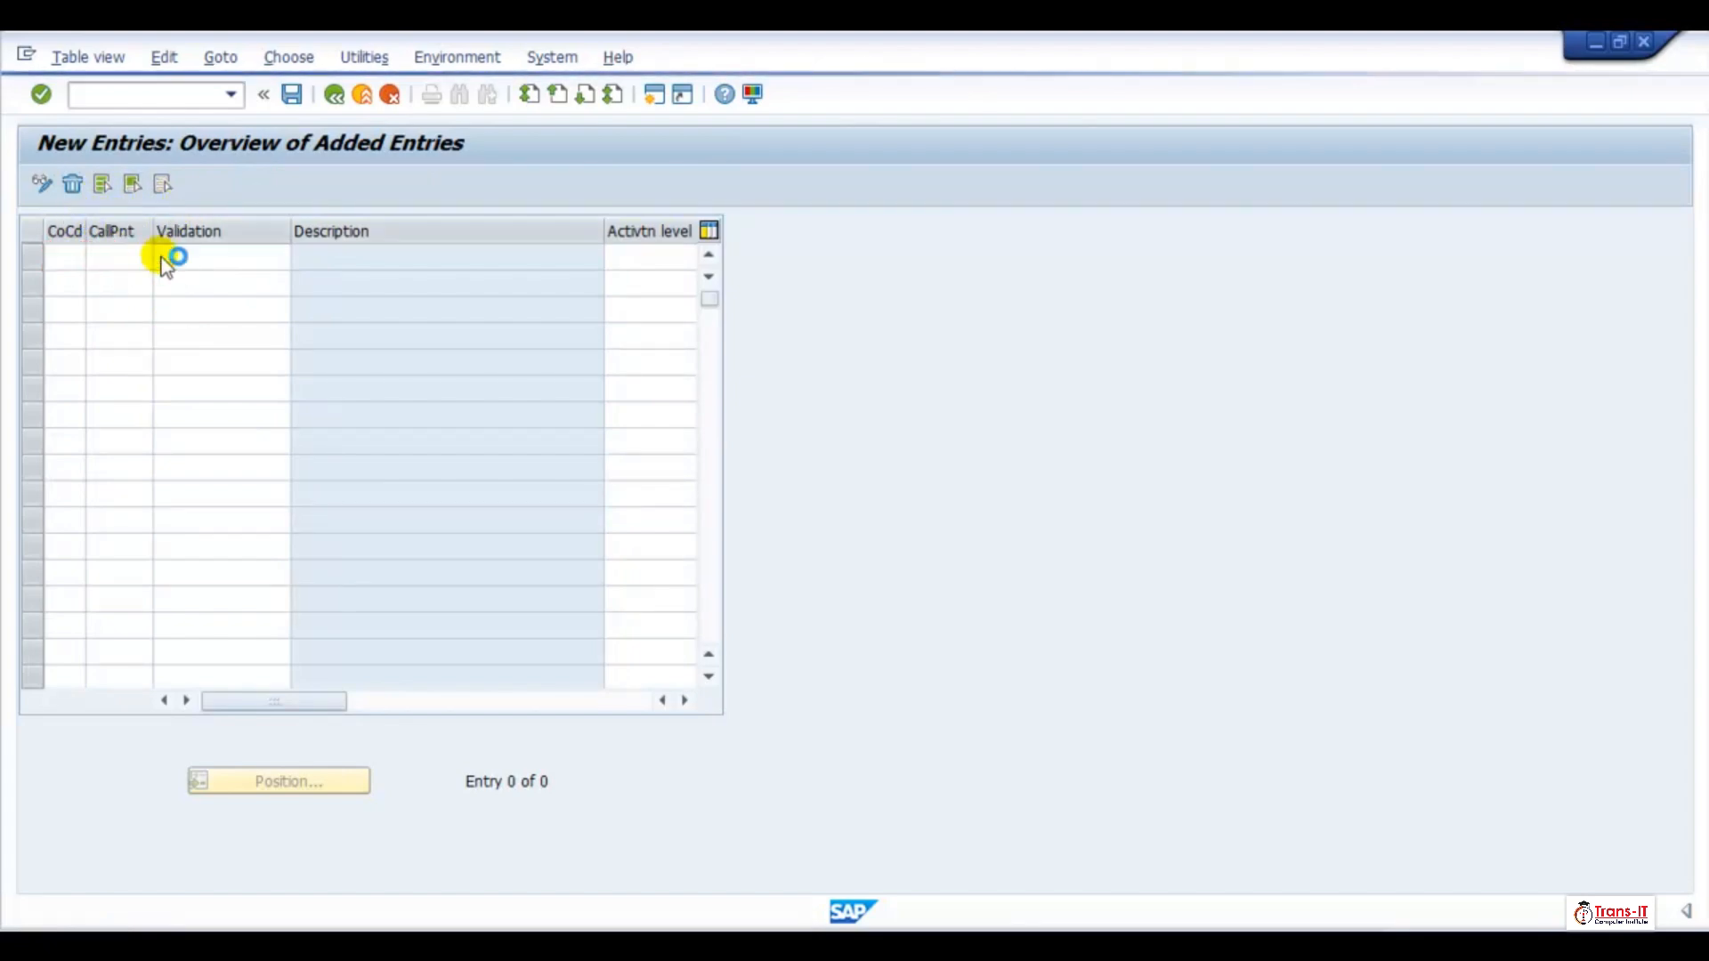
{"action": "double_click", "coordinate": [135, 413]}
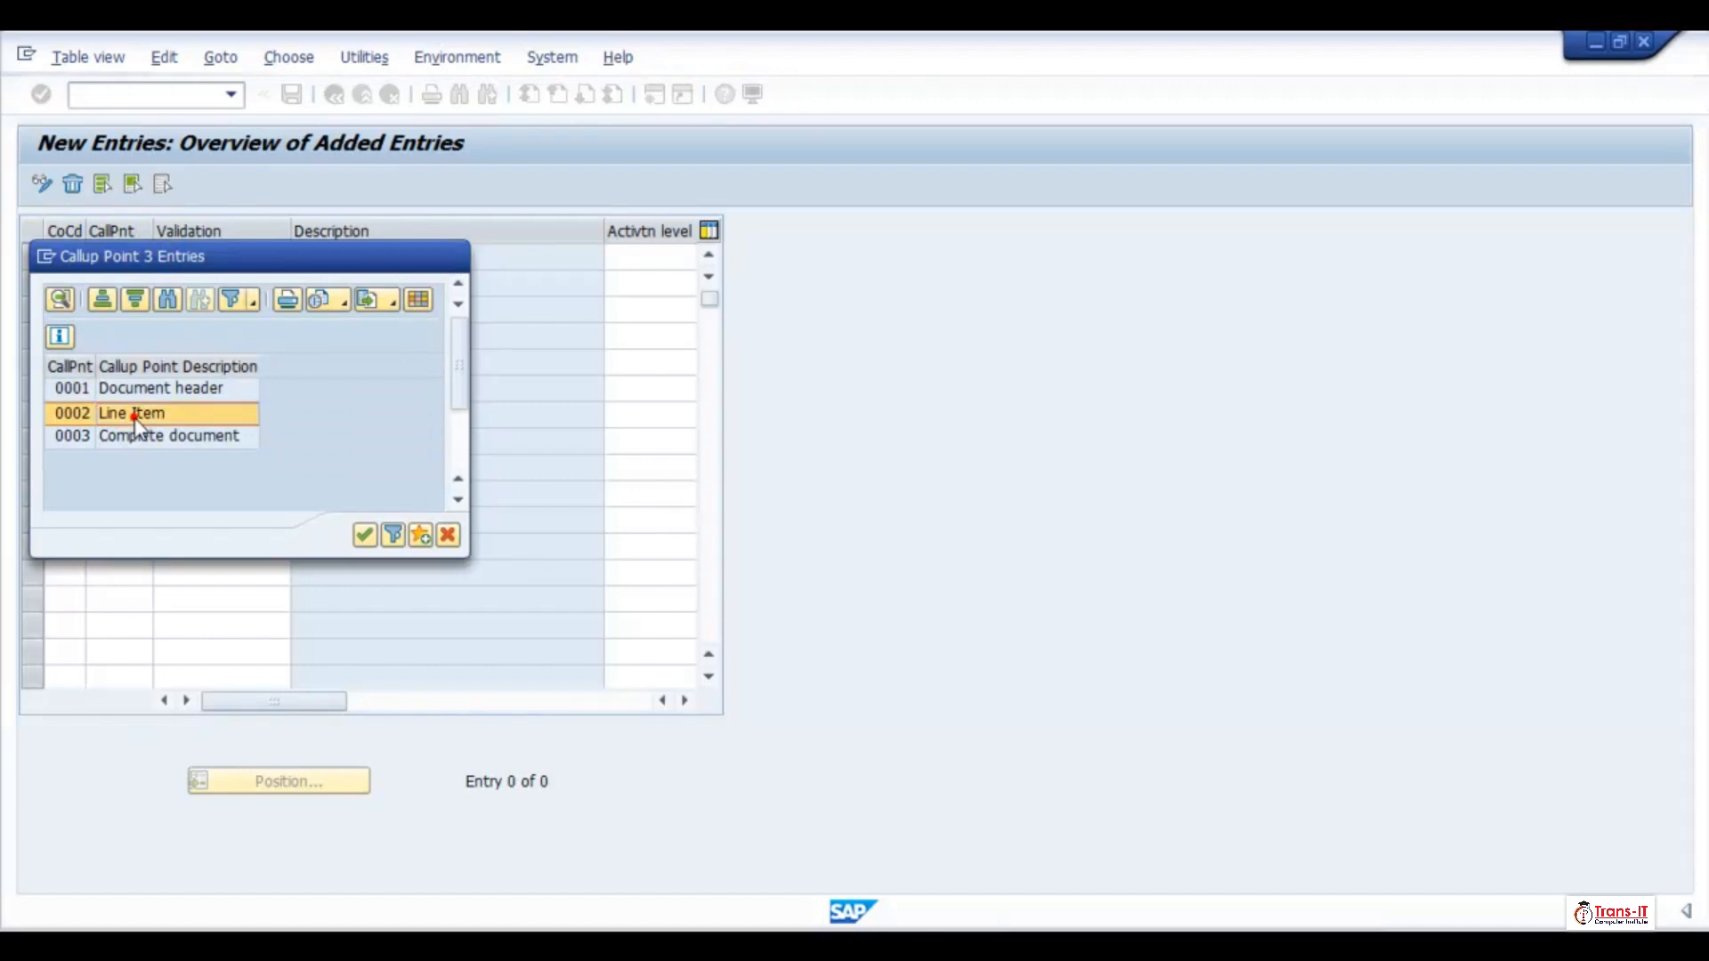
{"action": "left_click", "coordinate": [254, 256]}
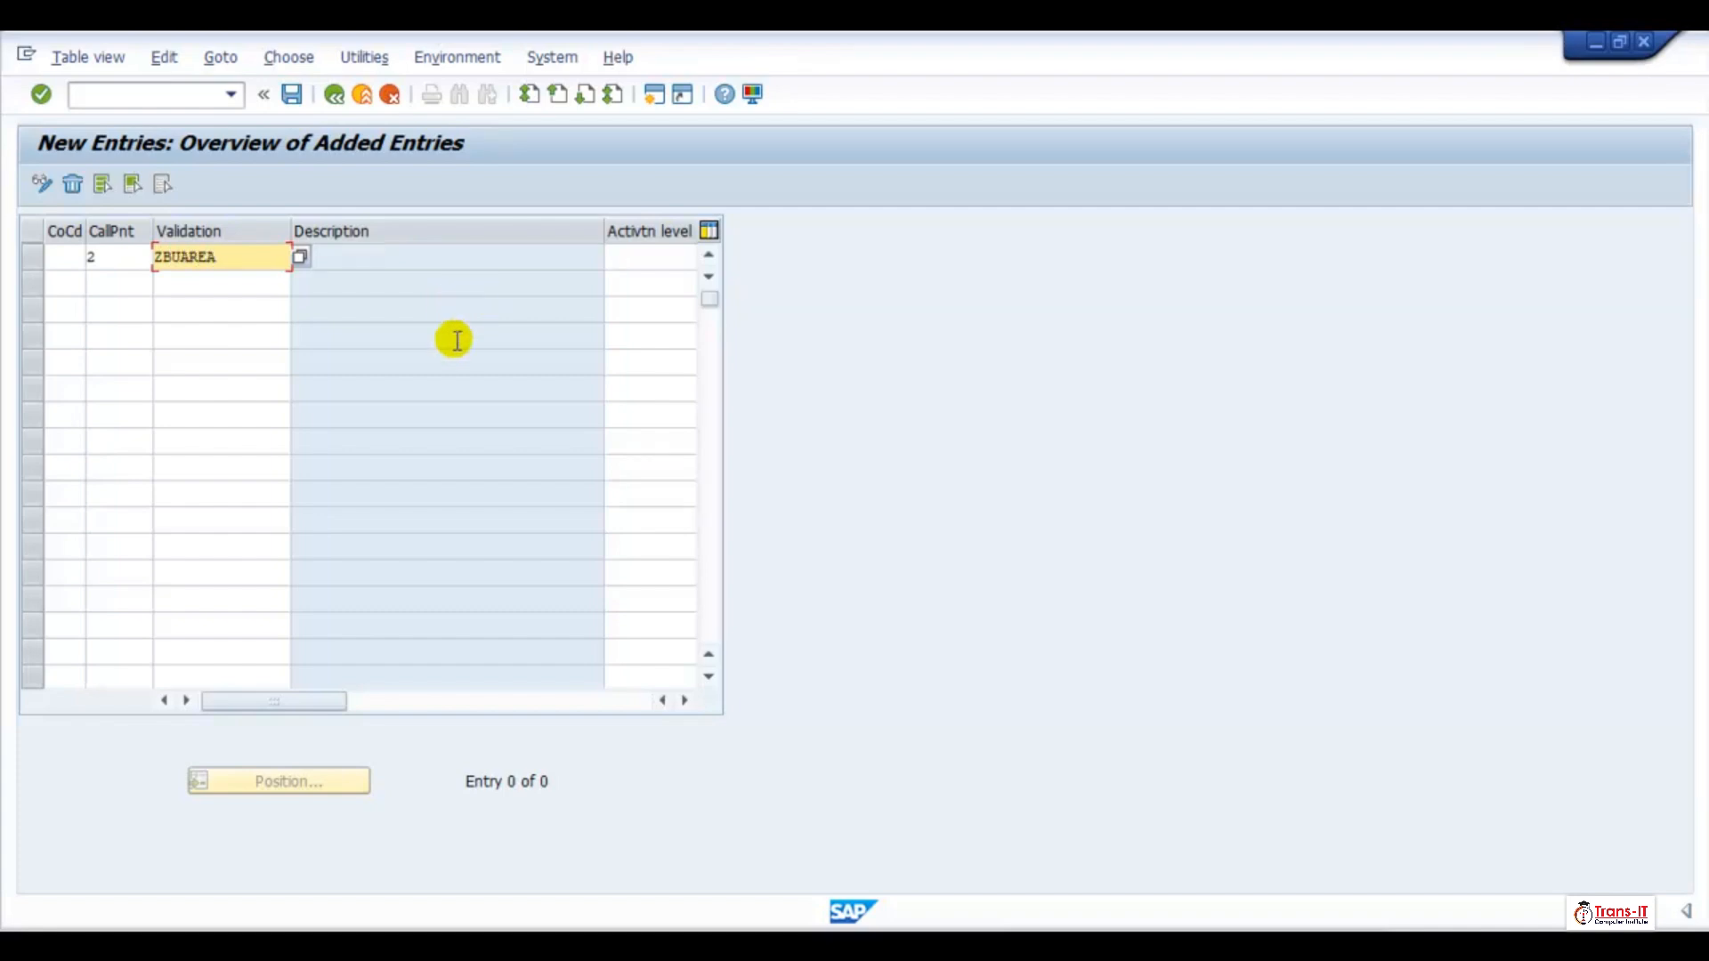
{"action": "key", "text": "Return"}
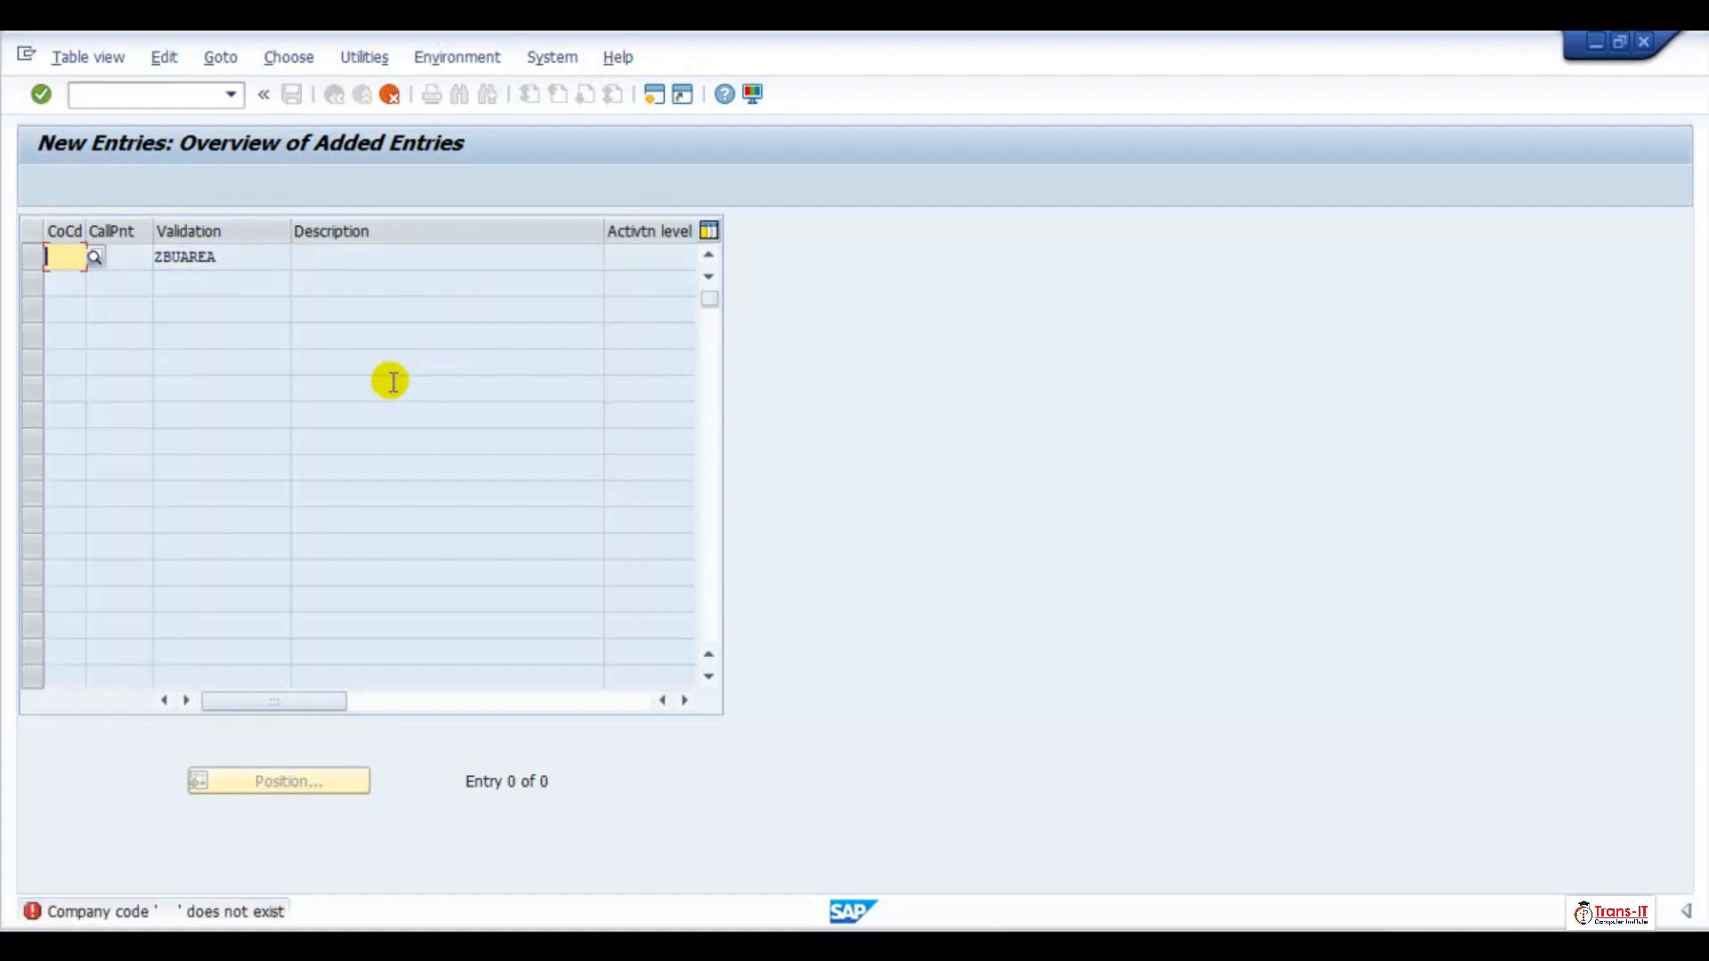
{"action": "type", "text": "TRE1"}
{"action": "key", "text": "Return"}
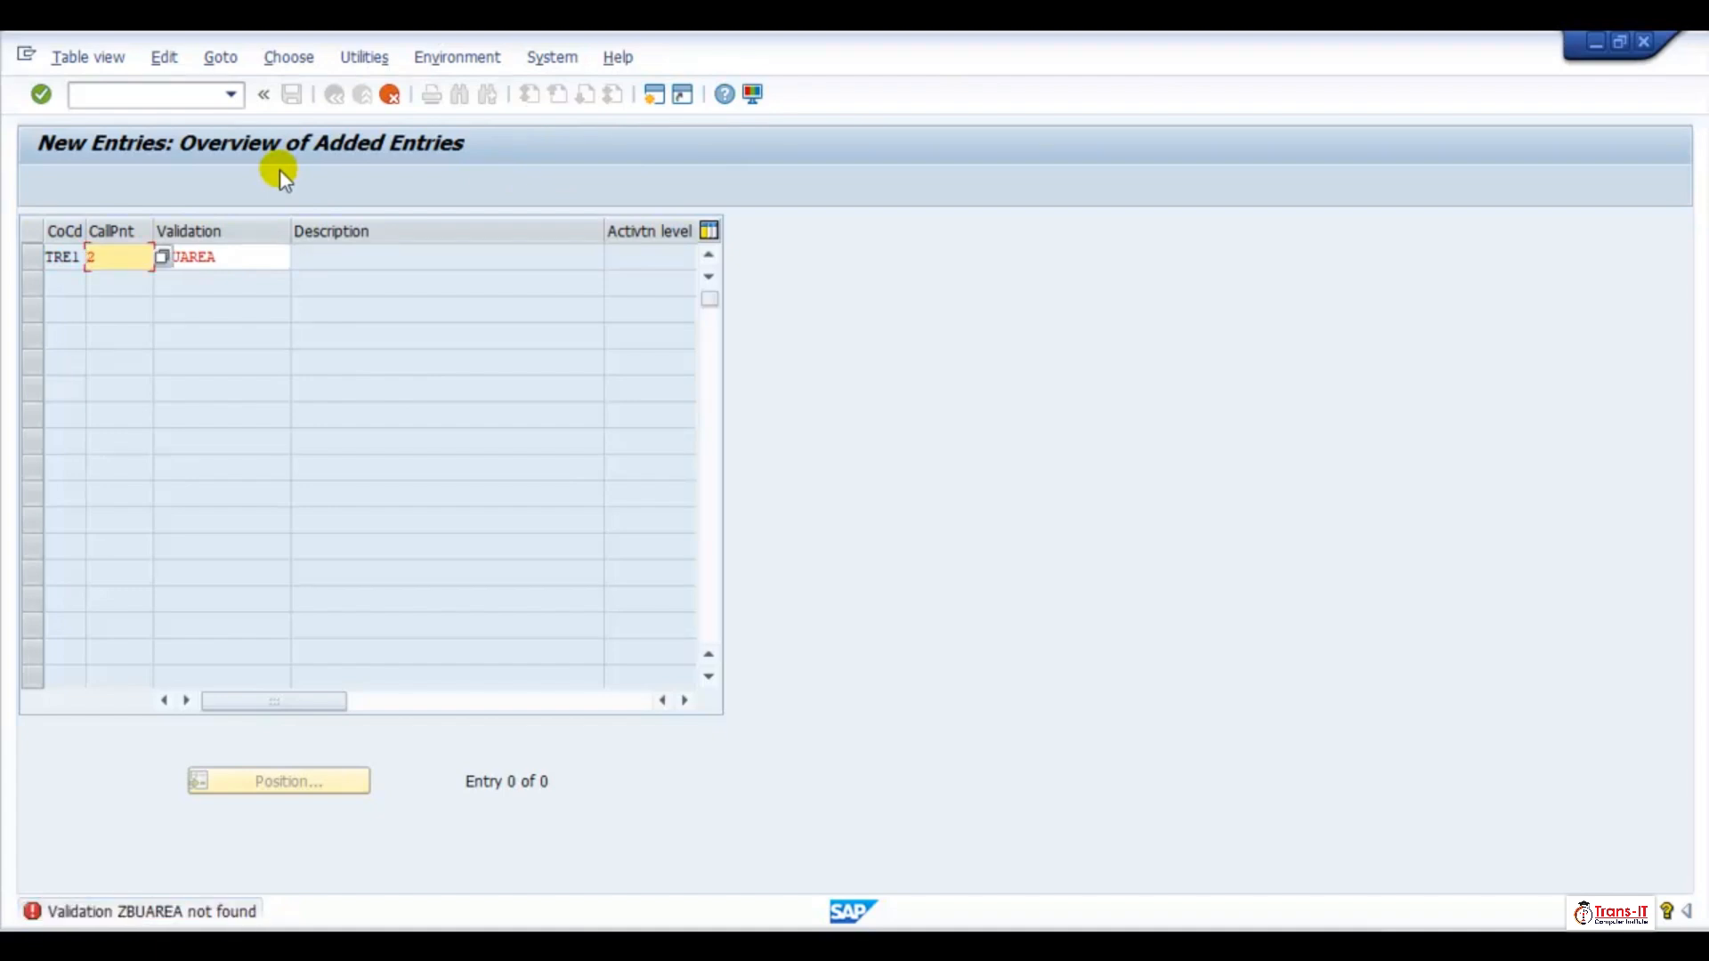
Look for possible validation values, then clear the validation name, enter ZBUAREA again and resubmit the line
{"action": "left_click", "coordinate": [218, 258]}
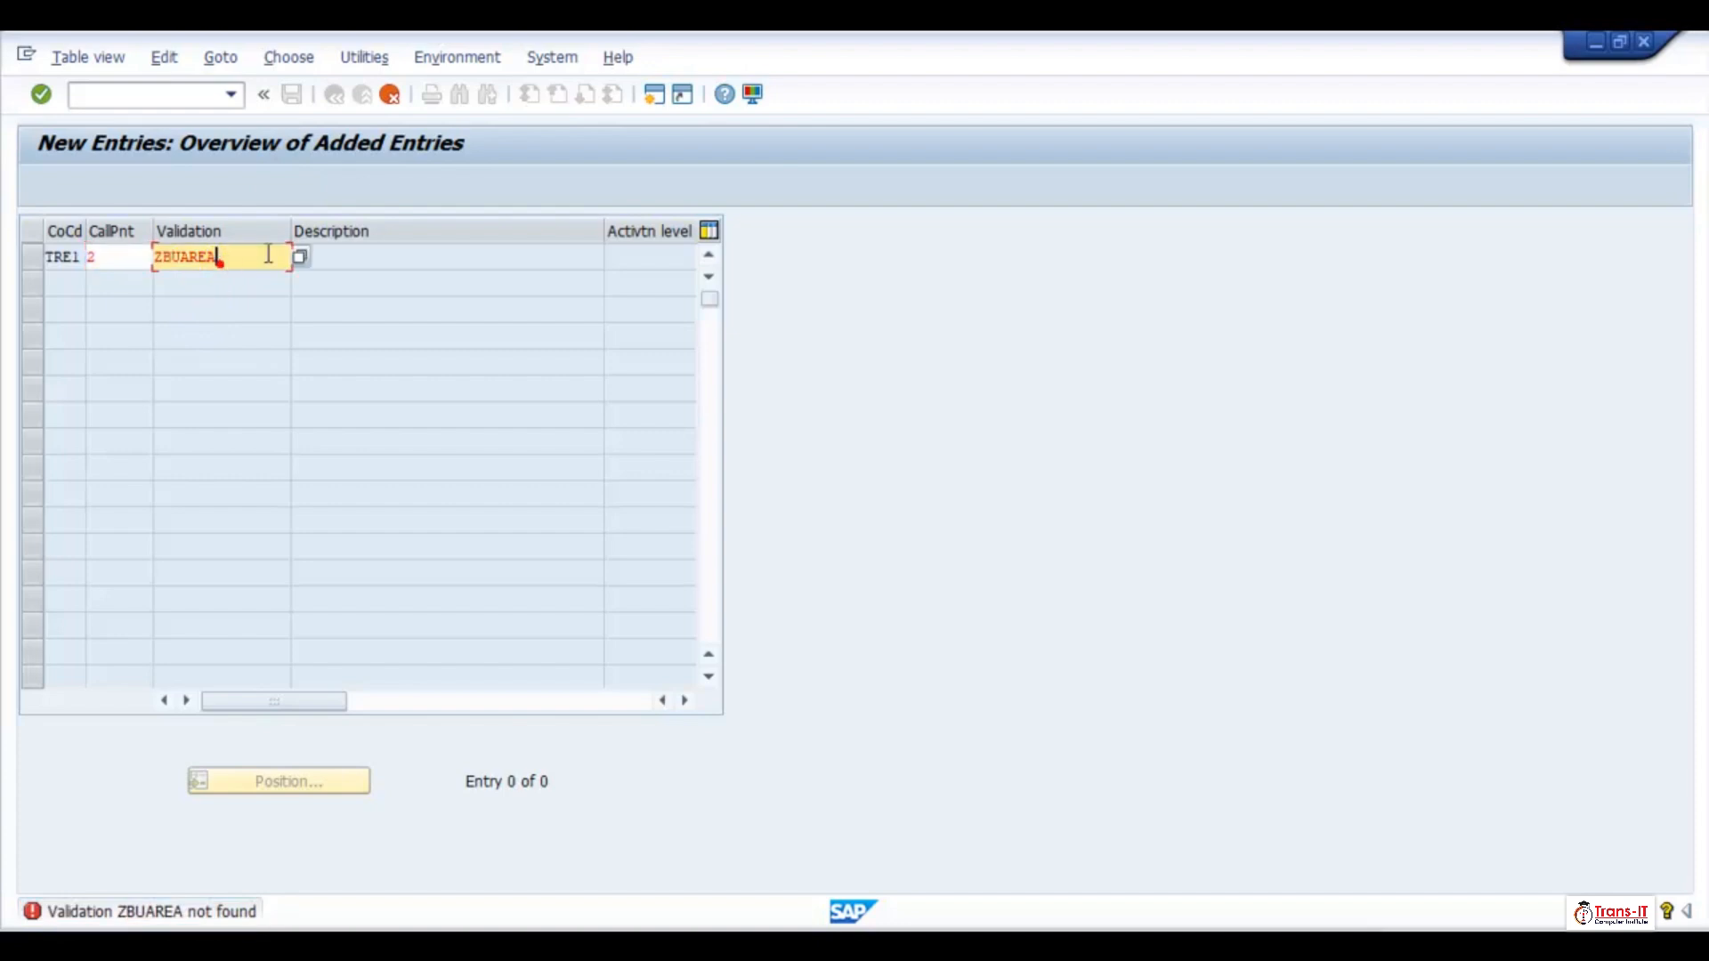
{"action": "left_click", "coordinate": [300, 257]}
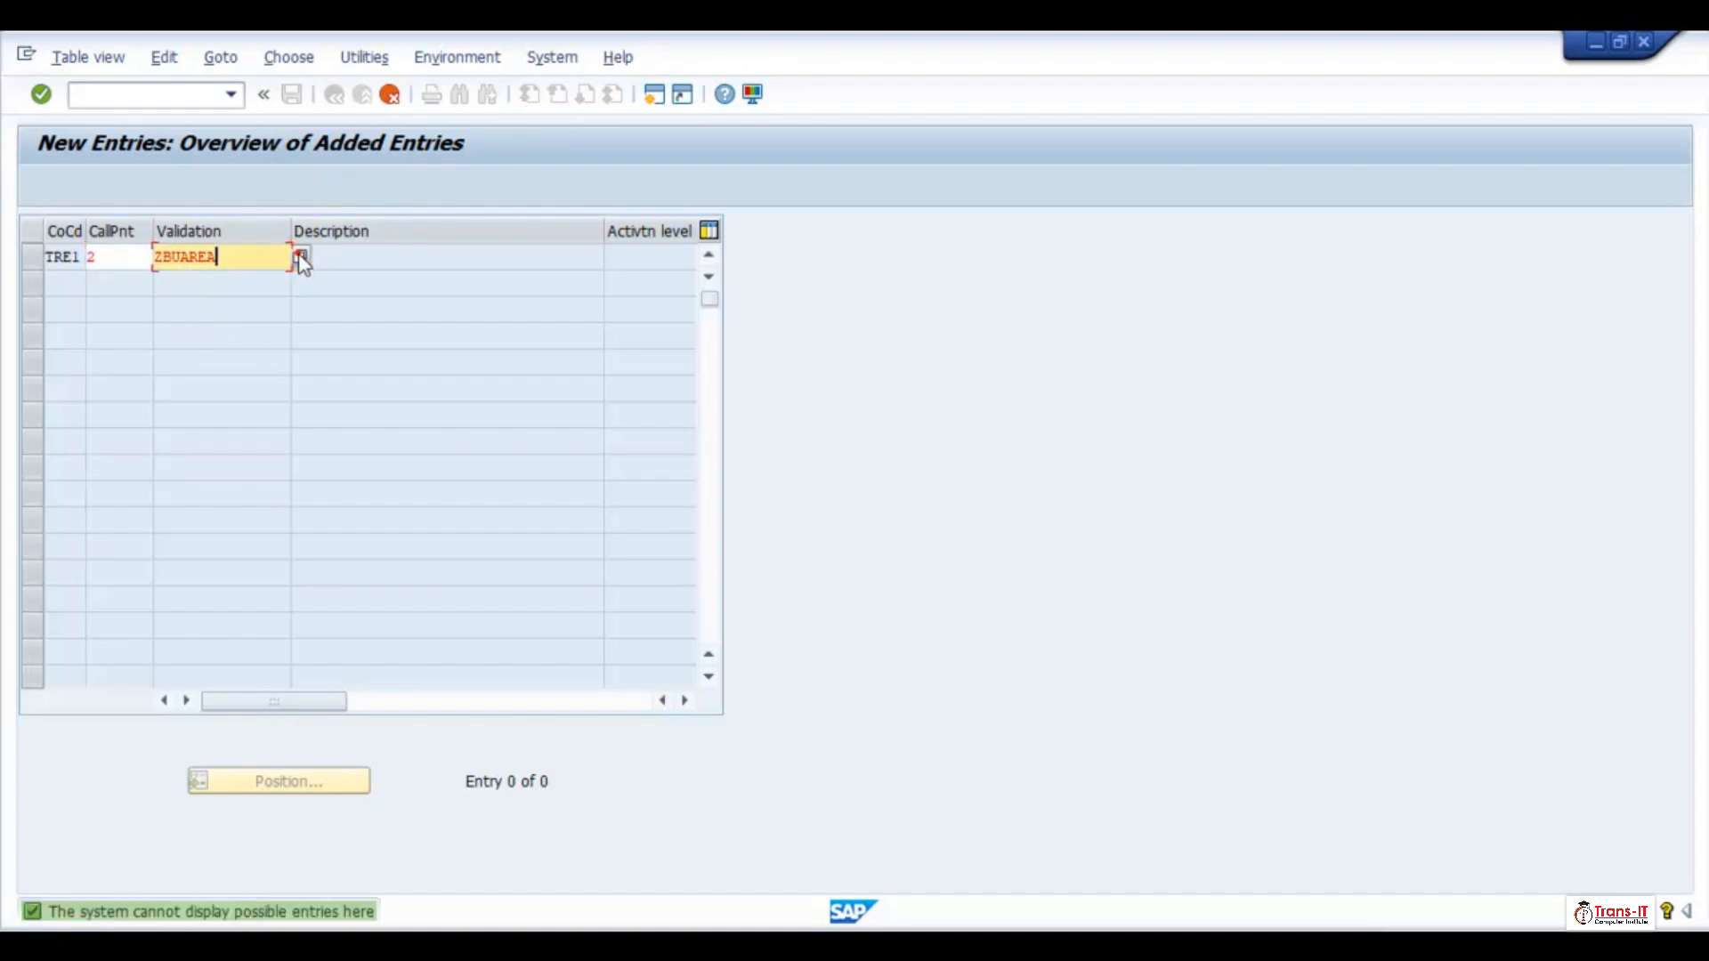
{"action": "left_click", "coordinate": [301, 257]}
{"action": "key", "text": "BackSpace"}
{"action": "key", "text": "BackSpace"}
{"action": "key", "text": "BackSpace"}
{"action": "key", "text": "BackSpace"}
{"action": "key", "text": "BackSpace"}
{"action": "key", "text": "BackSpace"}
{"action": "key", "text": "BackSpace"}
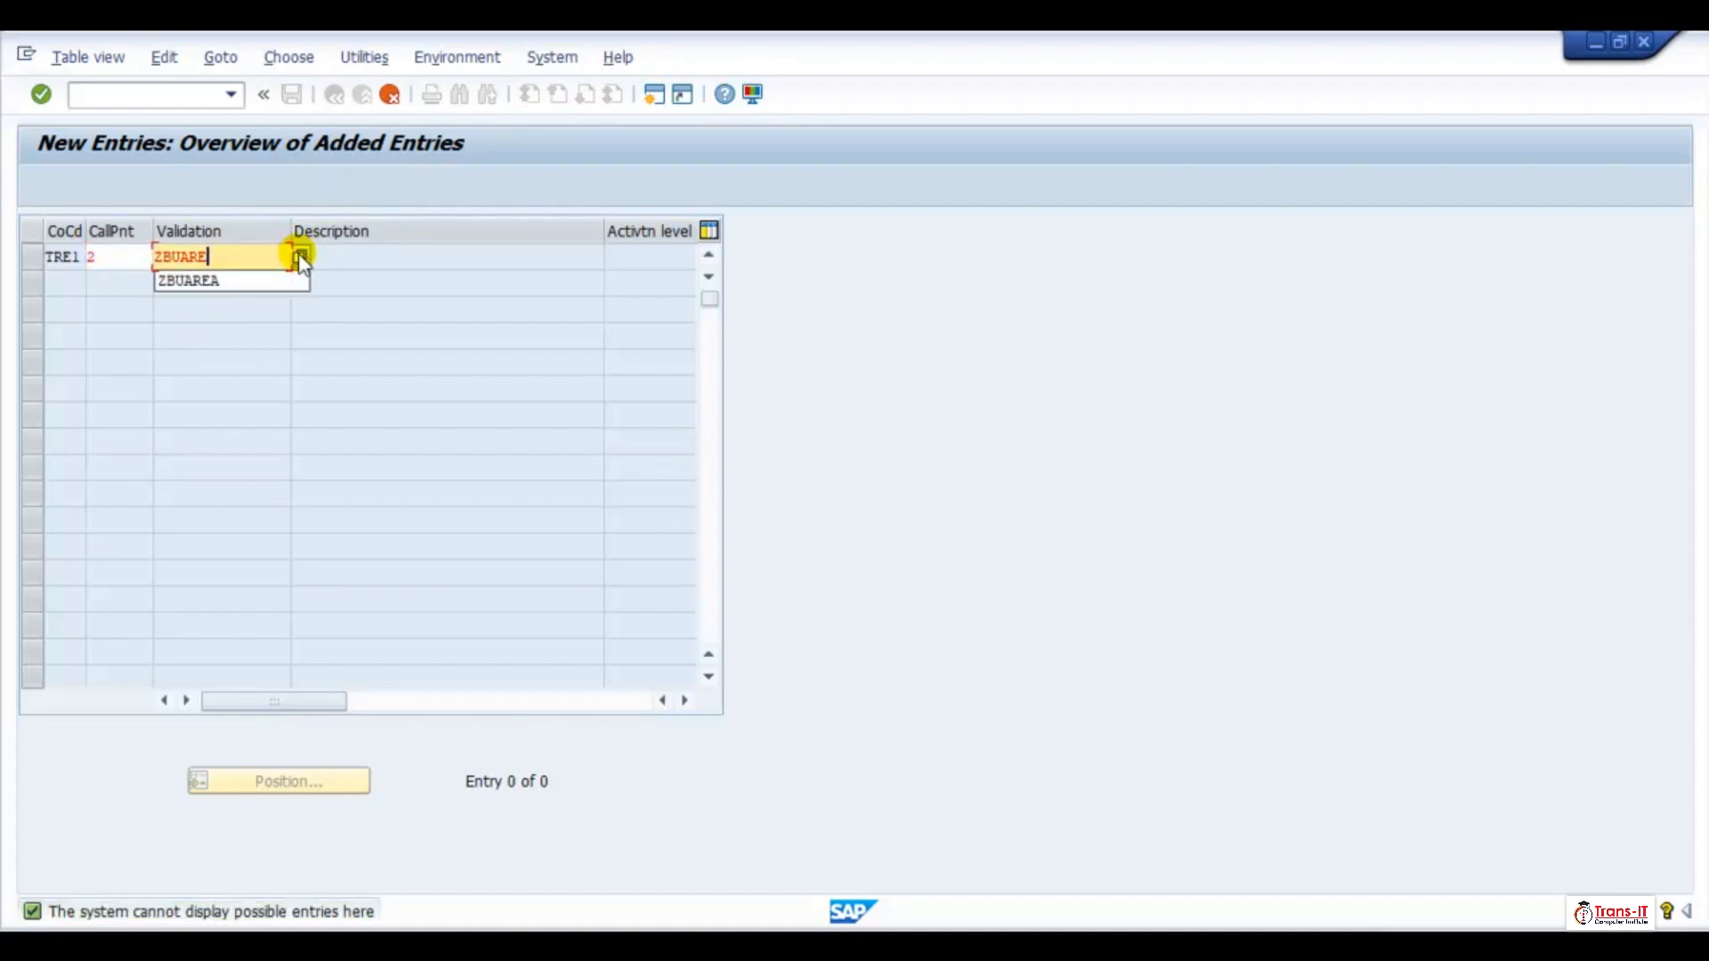
{"action": "left_click", "coordinate": [299, 255]}
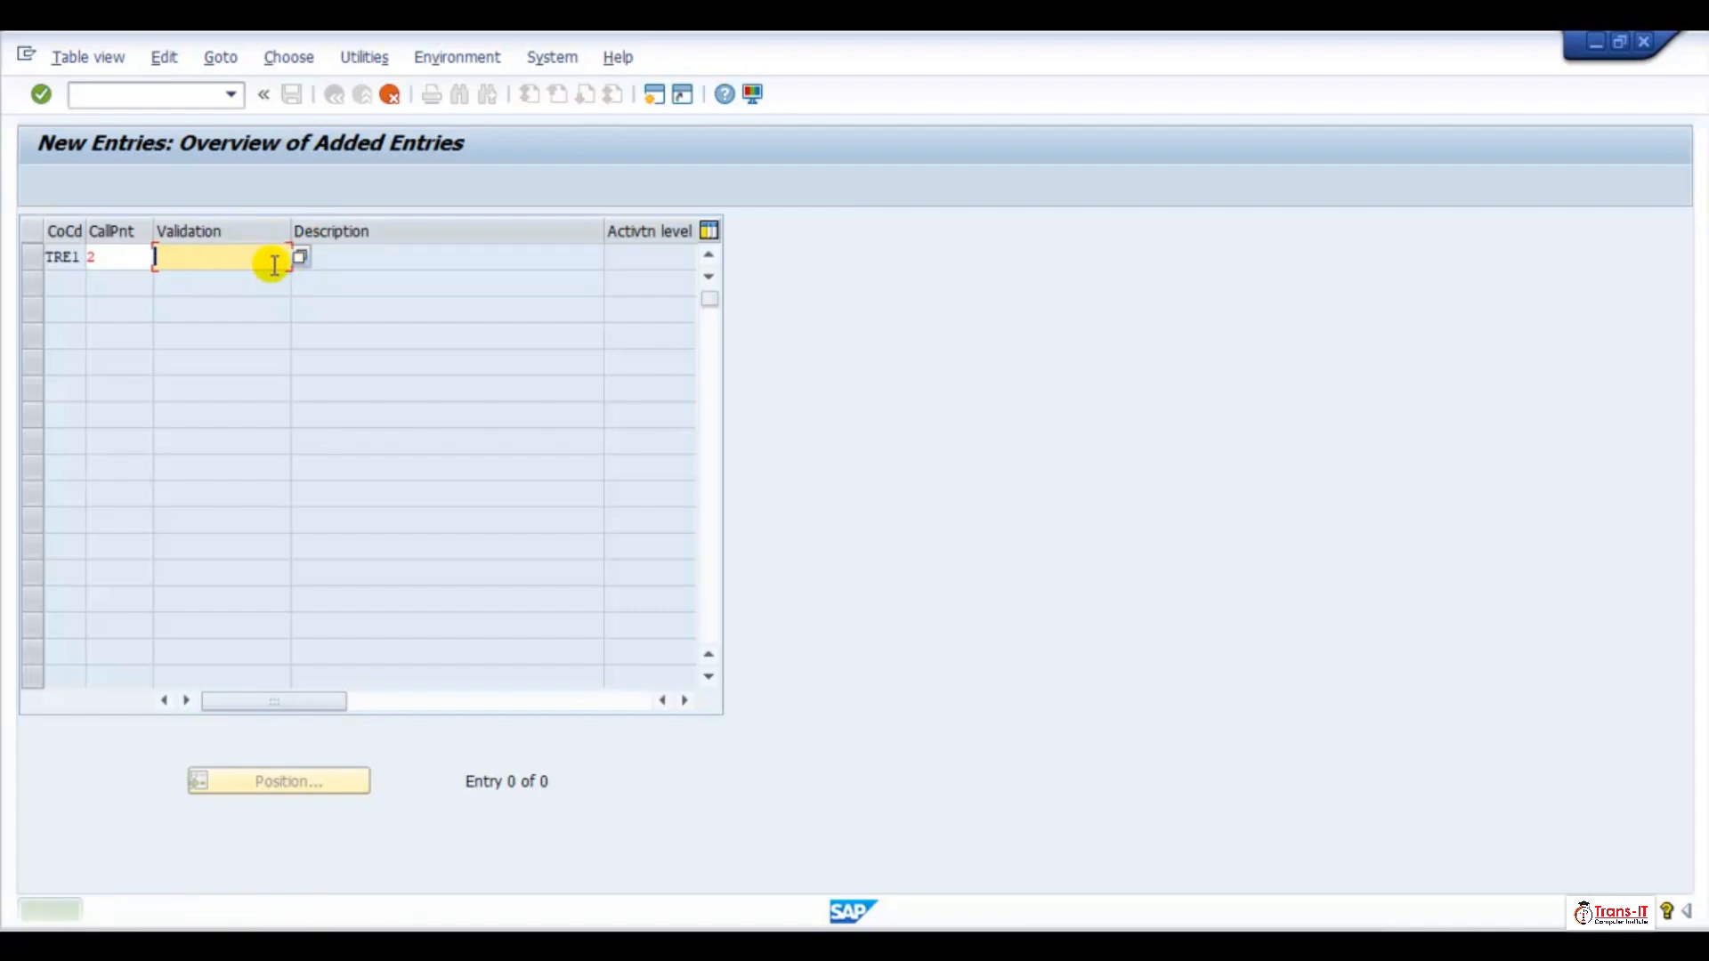
{"action": "left_click", "coordinate": [271, 260]}
{"action": "type", "text": "z"}
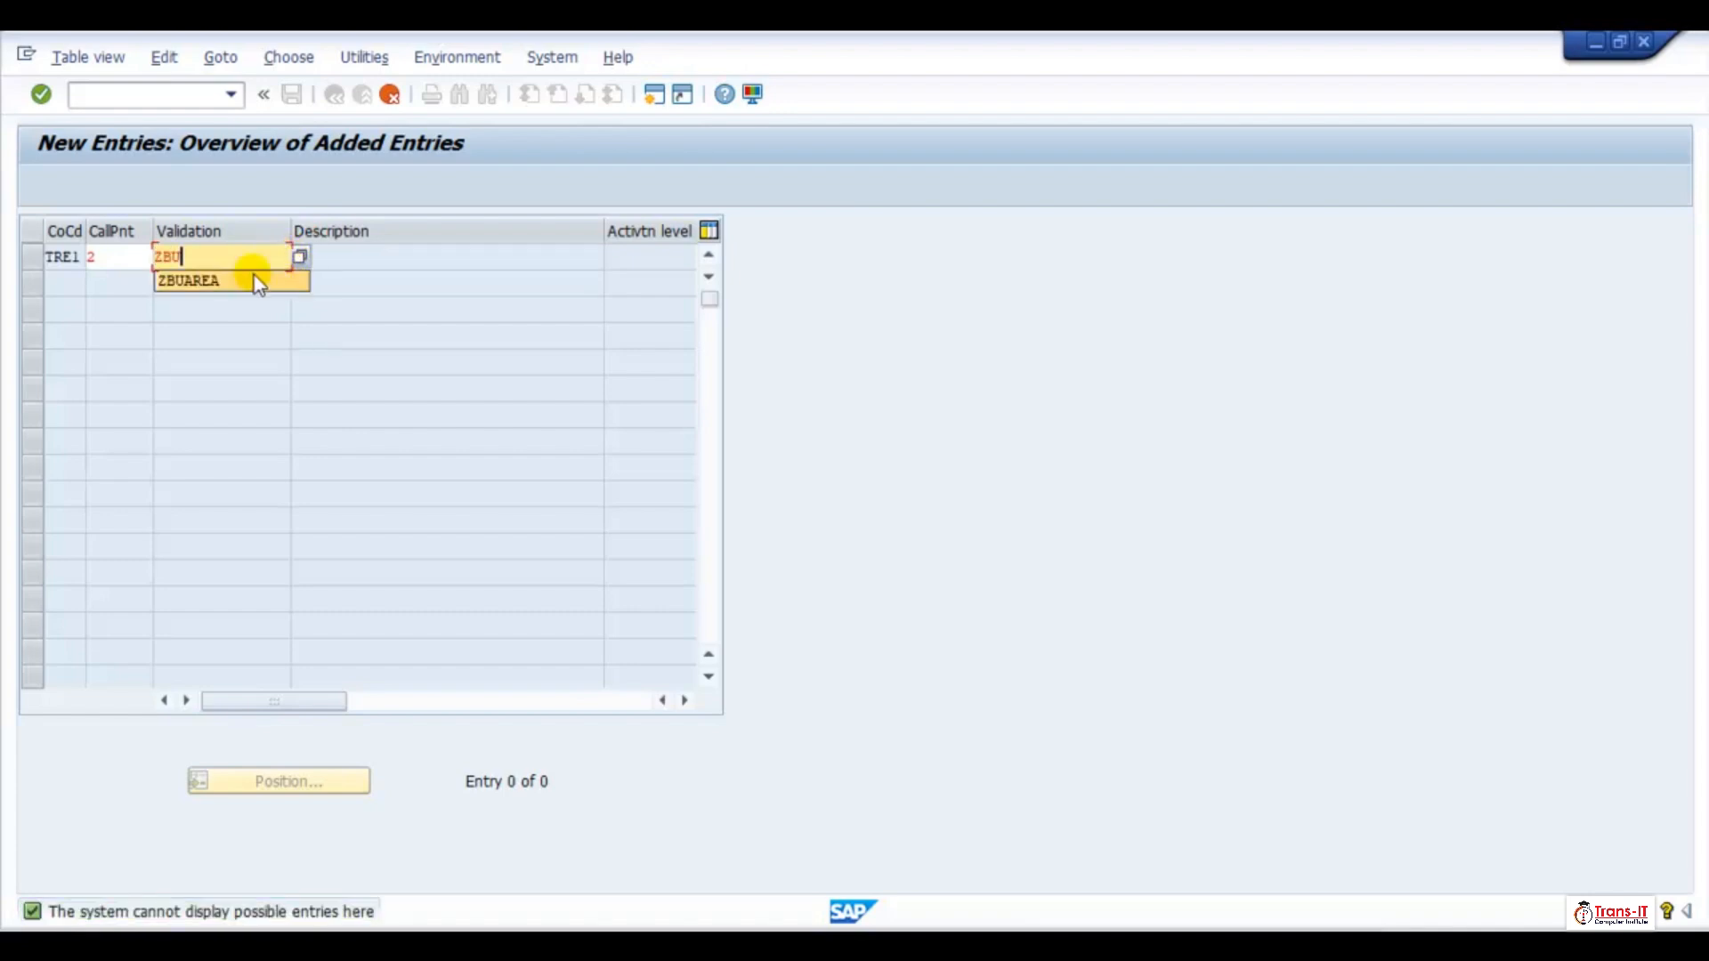
{"action": "left_click", "coordinate": [255, 280]}
{"action": "key", "text": "Return"}
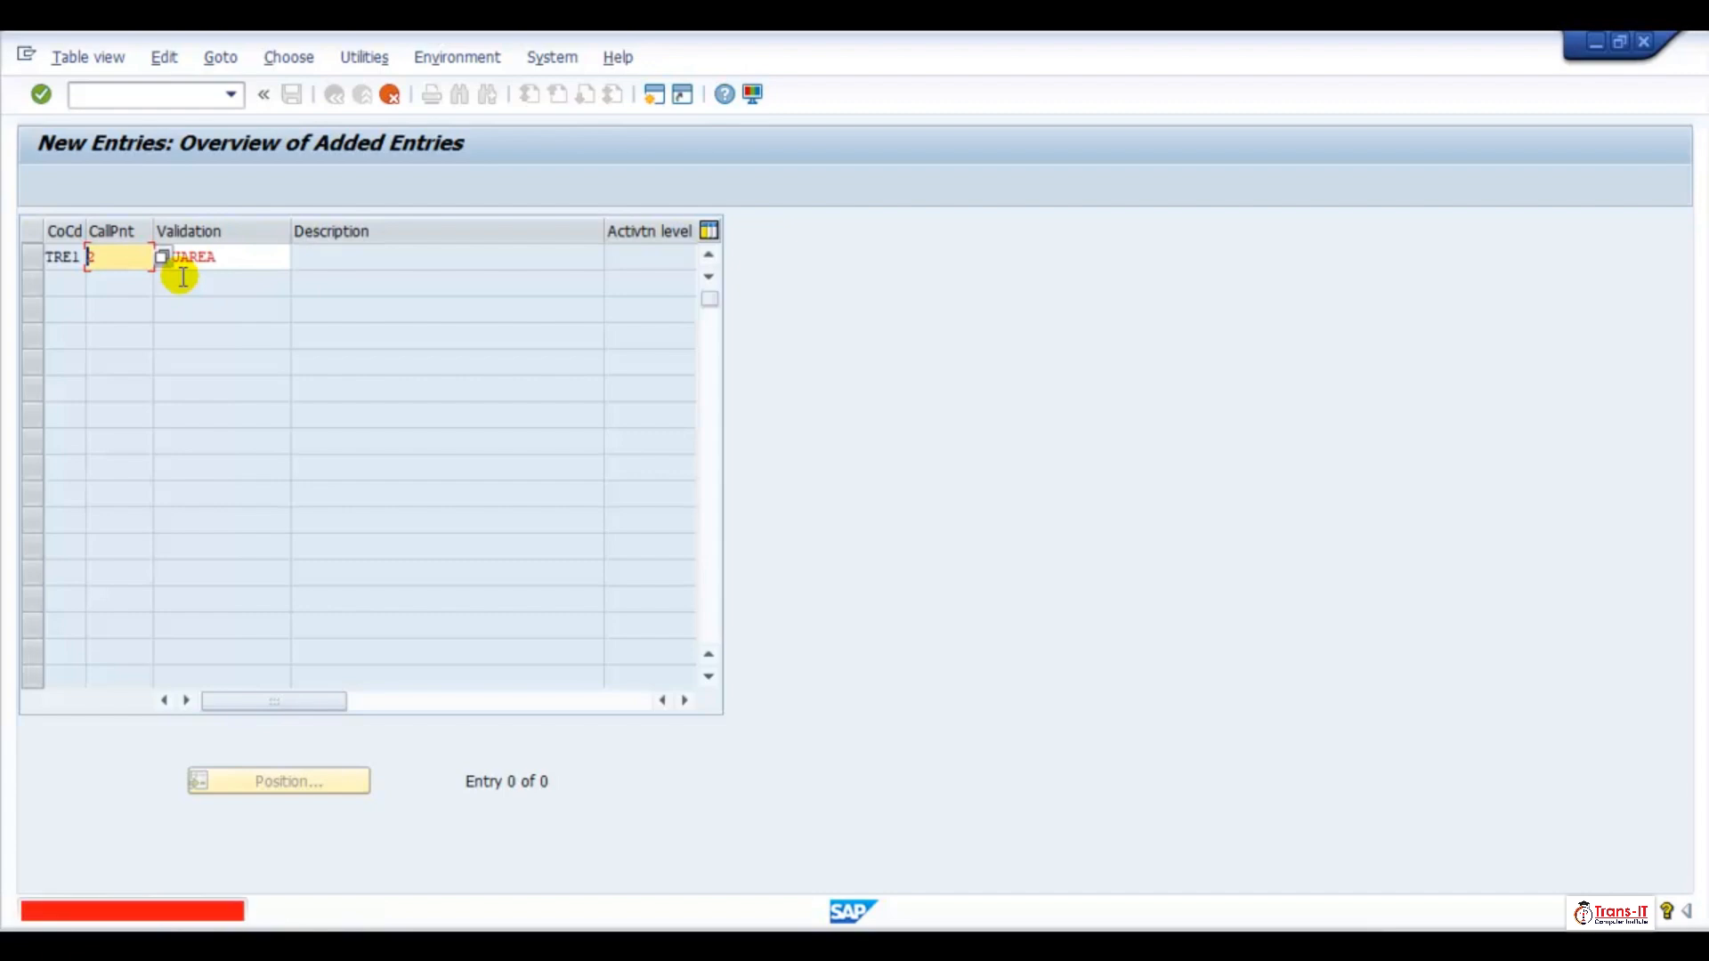
Read the detailed explanation of the validation error and close it
{"action": "double_click", "coordinate": [93, 913]}
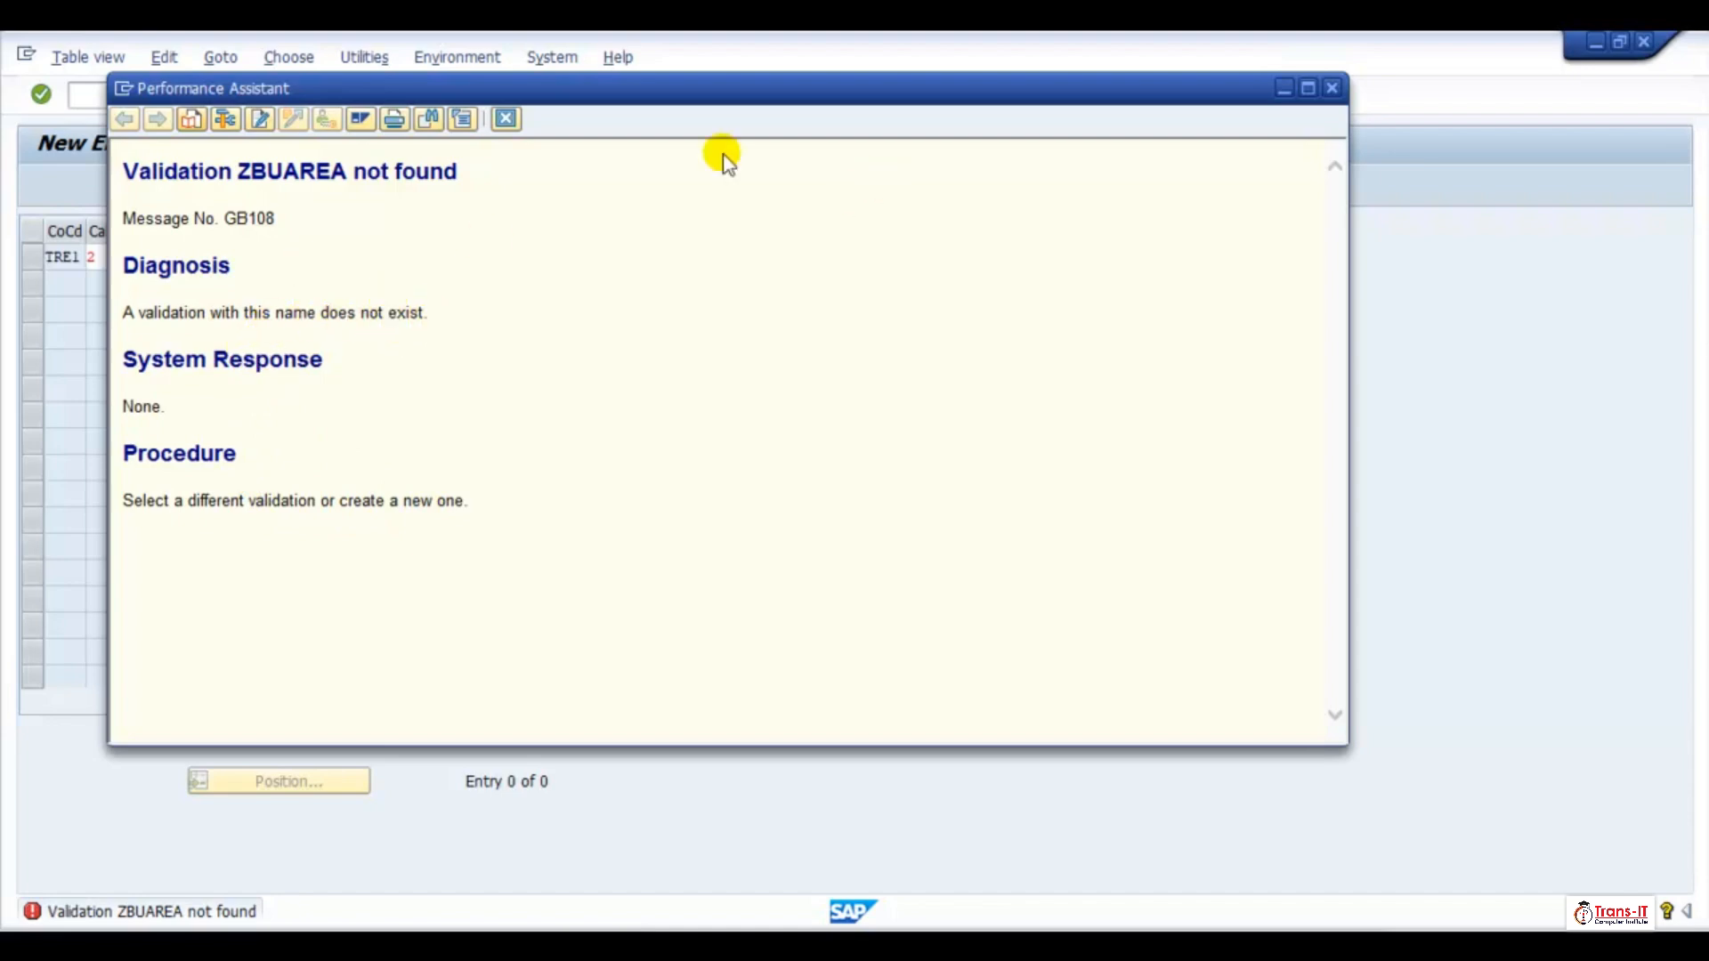
{"action": "left_click", "coordinate": [1332, 87]}
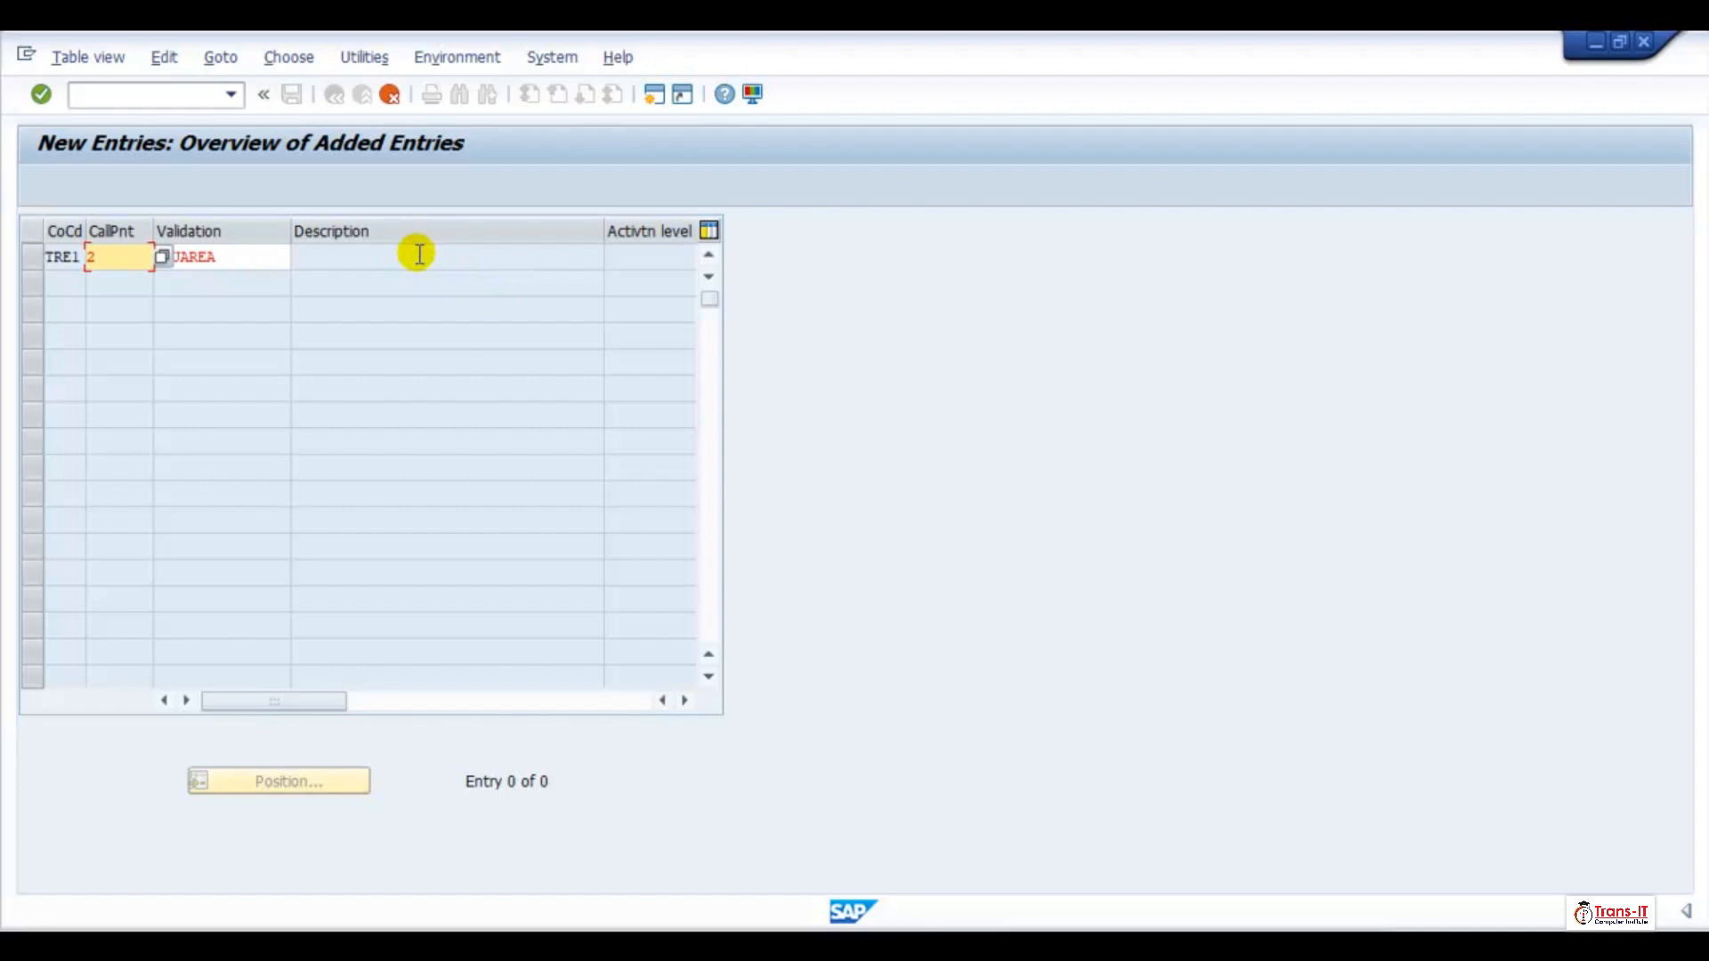
Retry confirming the TRE1 entry, then cancel editing and discard the unsaved changes
{"action": "key", "text": "Return"}
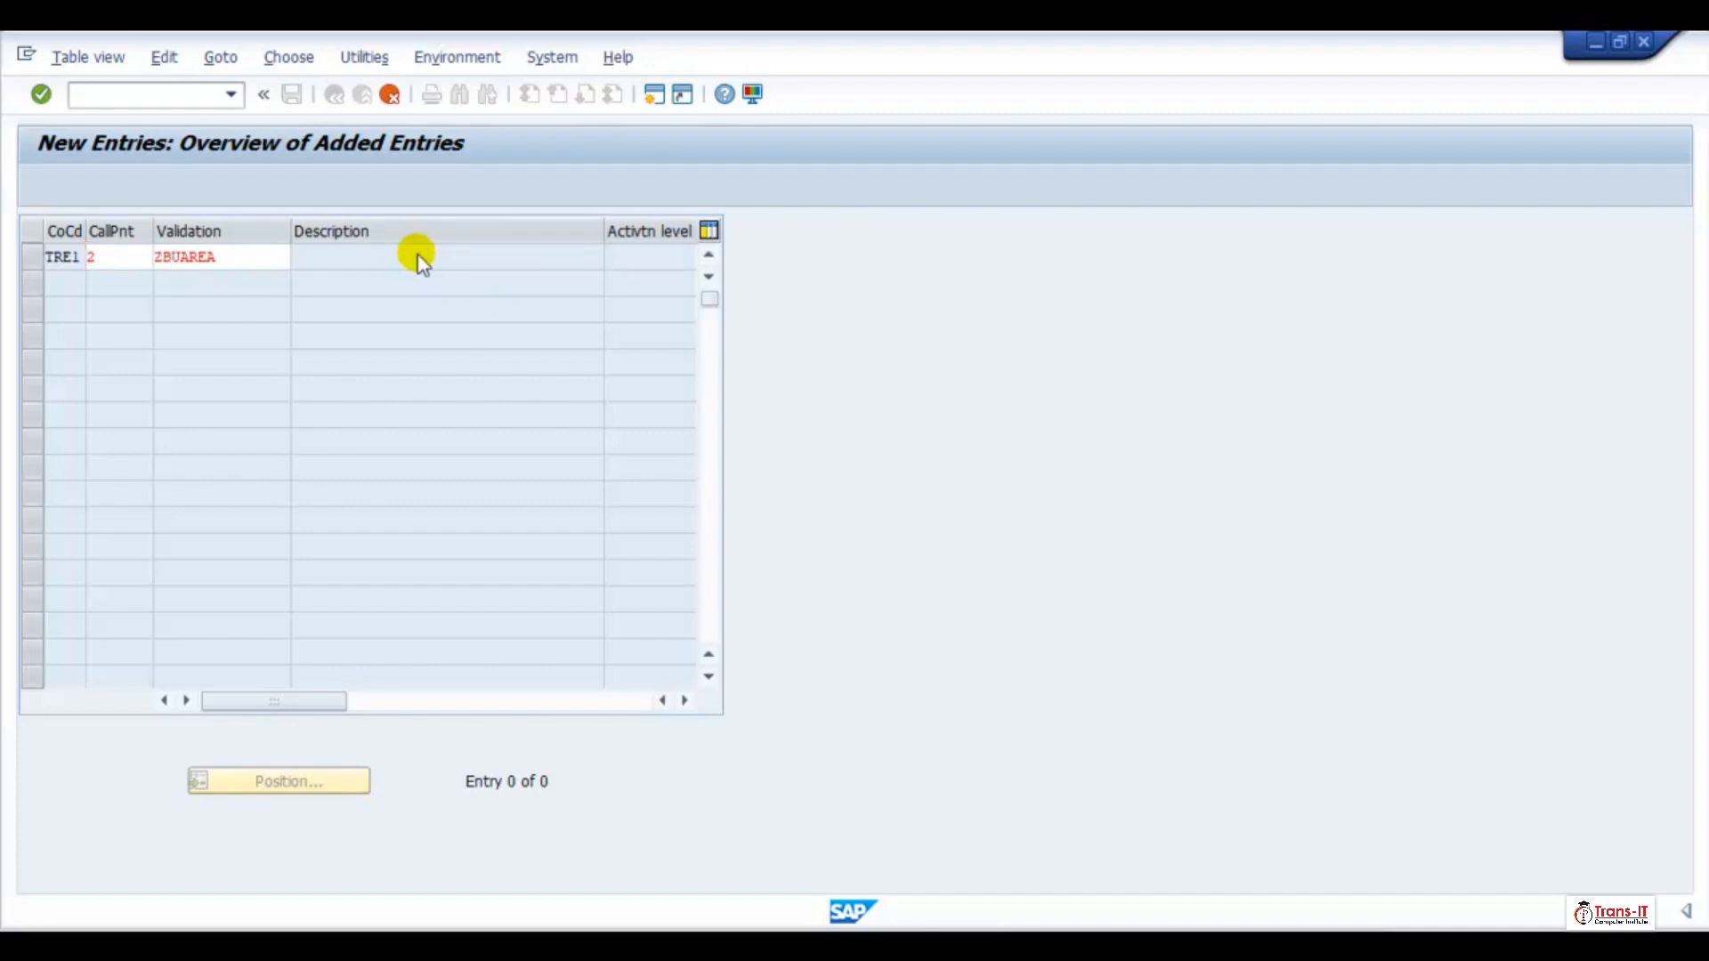
{"action": "key", "text": "Return"}
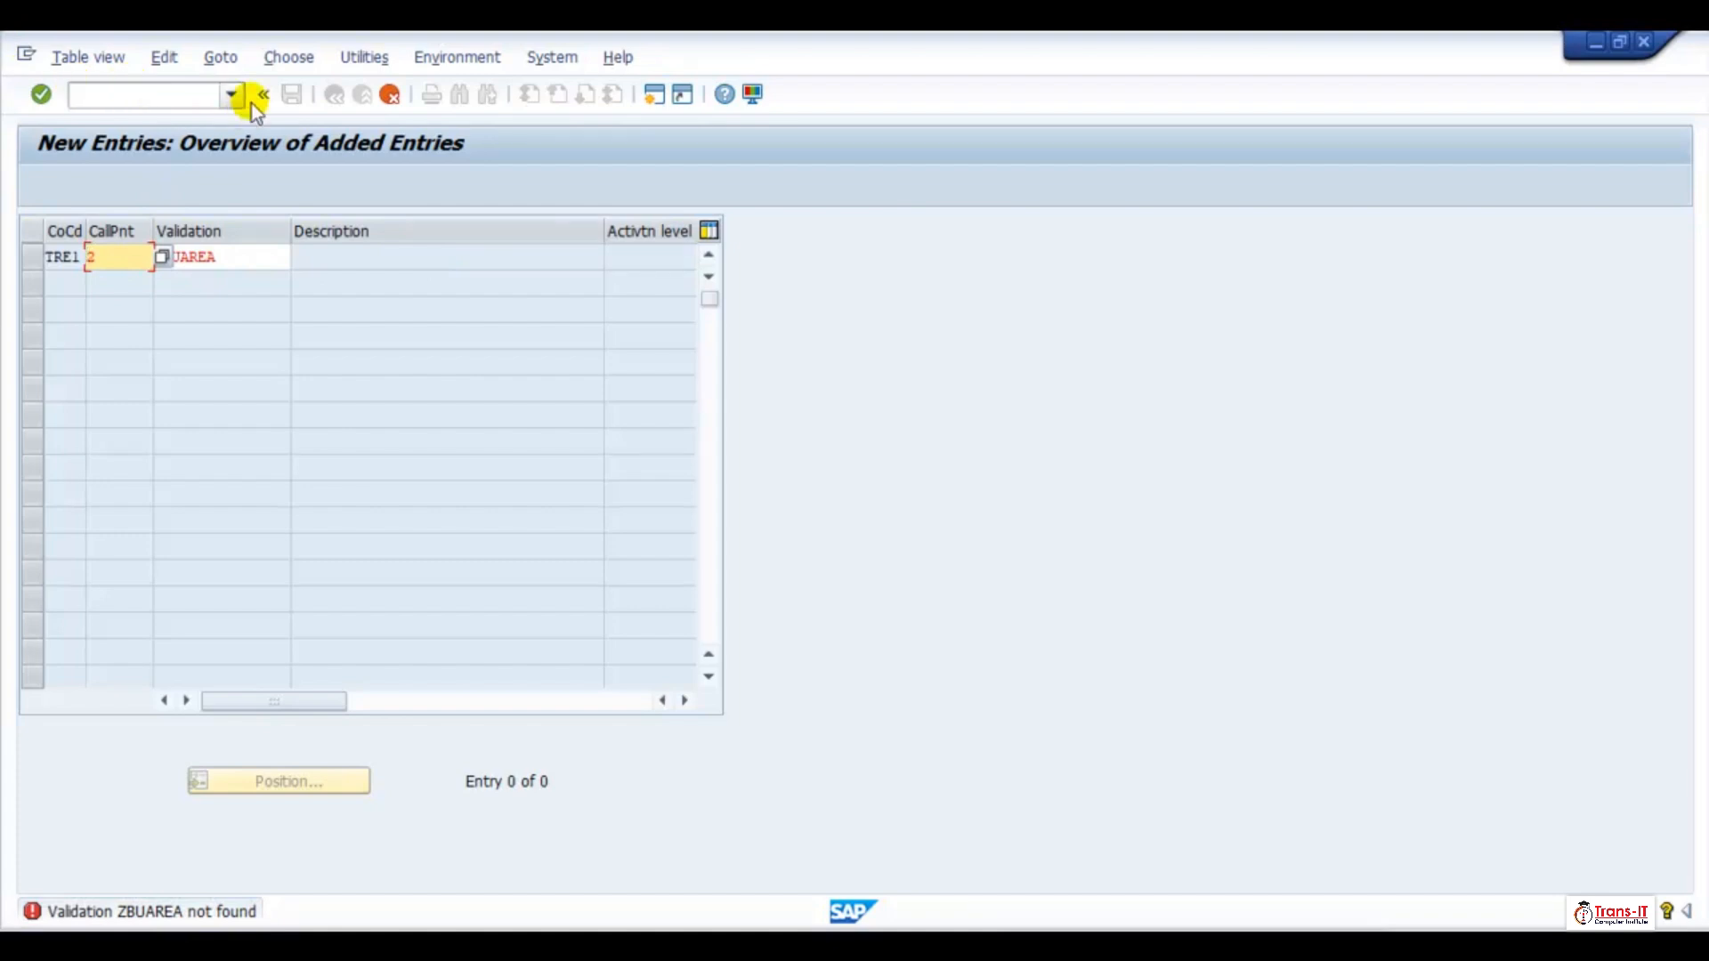
{"action": "left_click", "coordinate": [387, 94]}
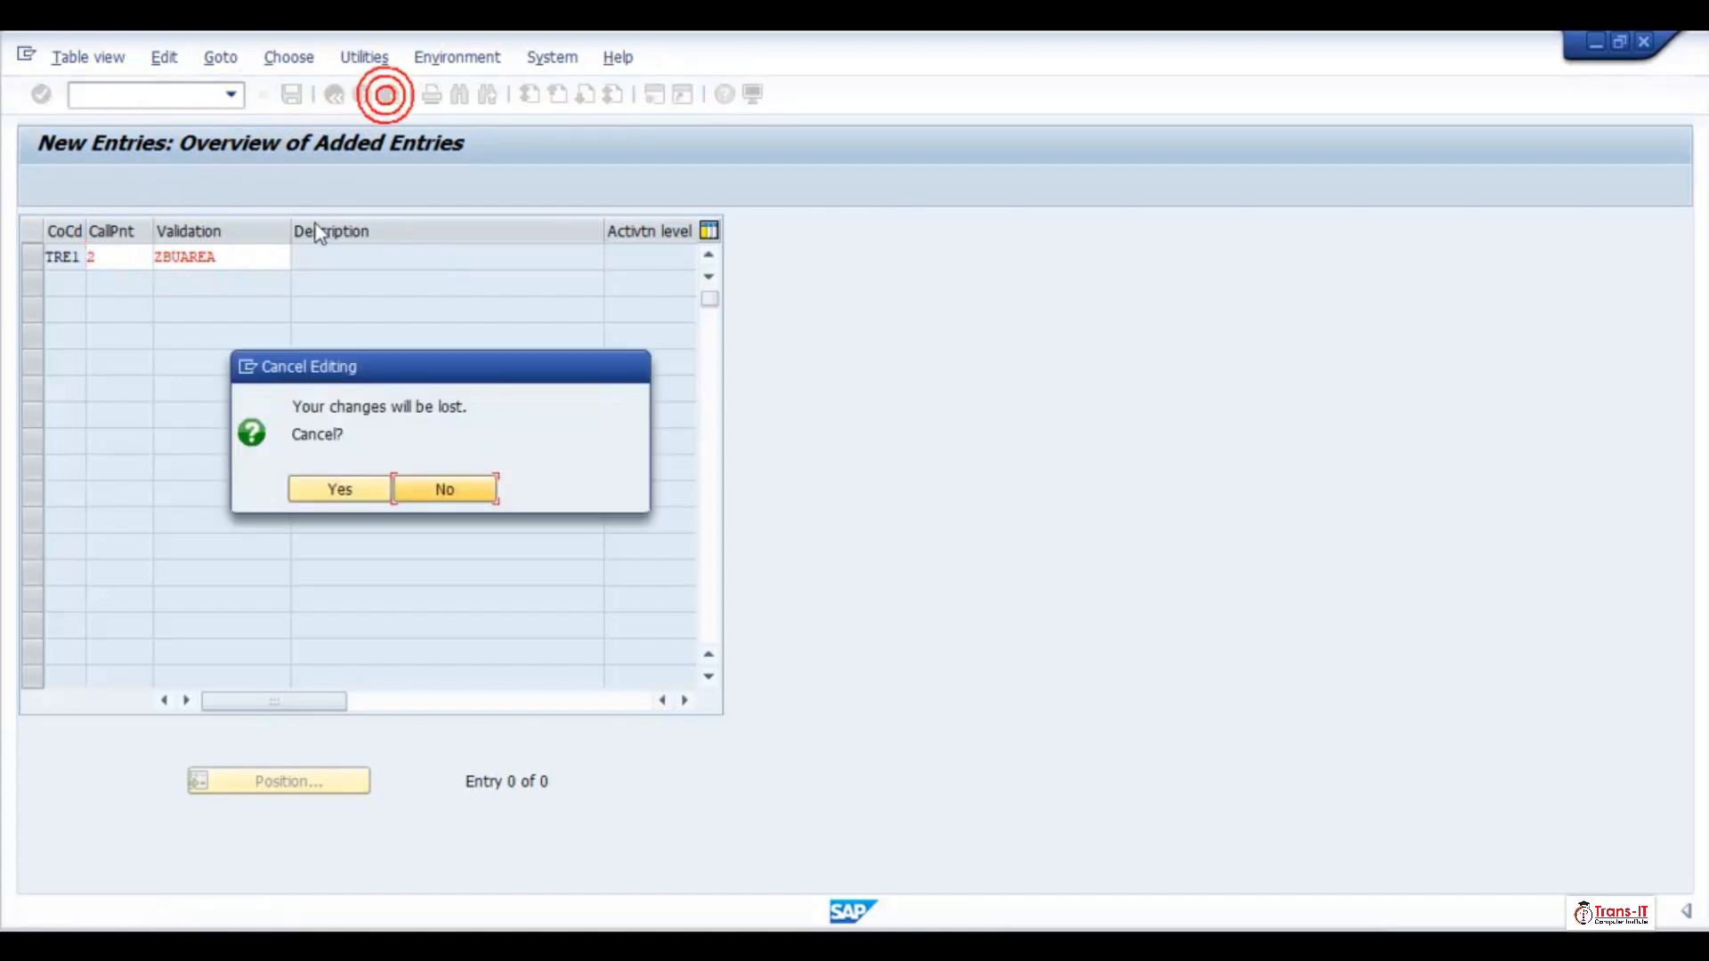
{"action": "left_click", "coordinate": [339, 486]}
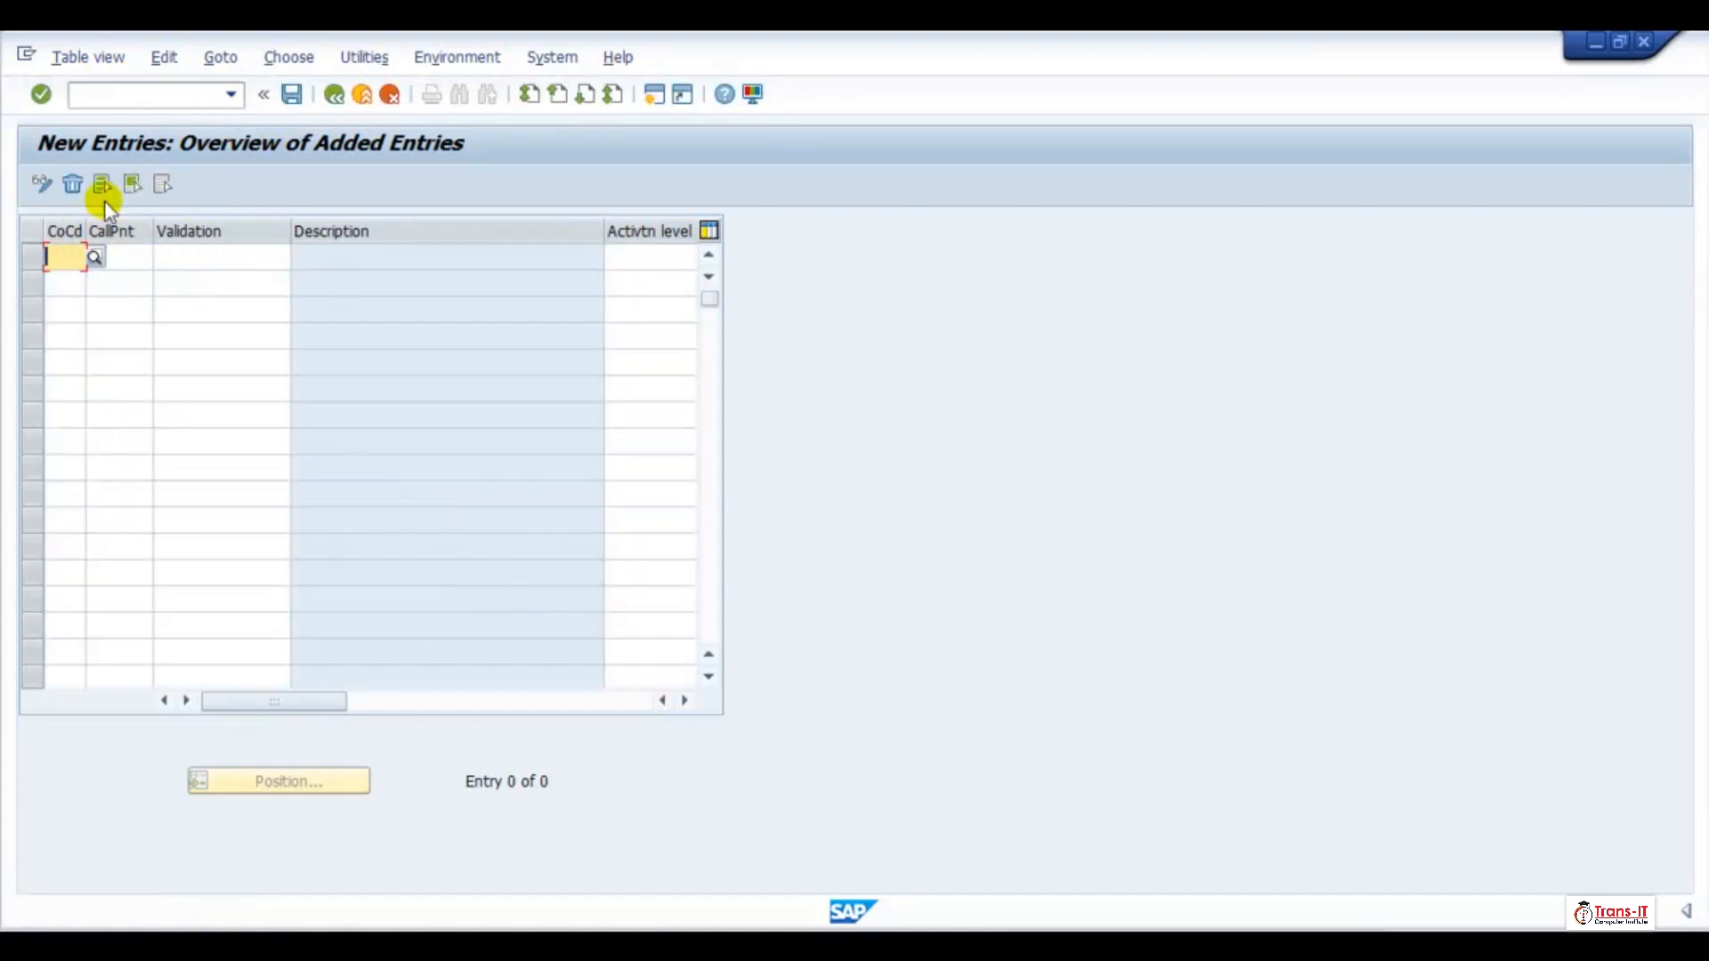
Start the new entry with company code TRE1 and callup point 0002 (Line Item)
{"action": "type", "text": "TRE1"}
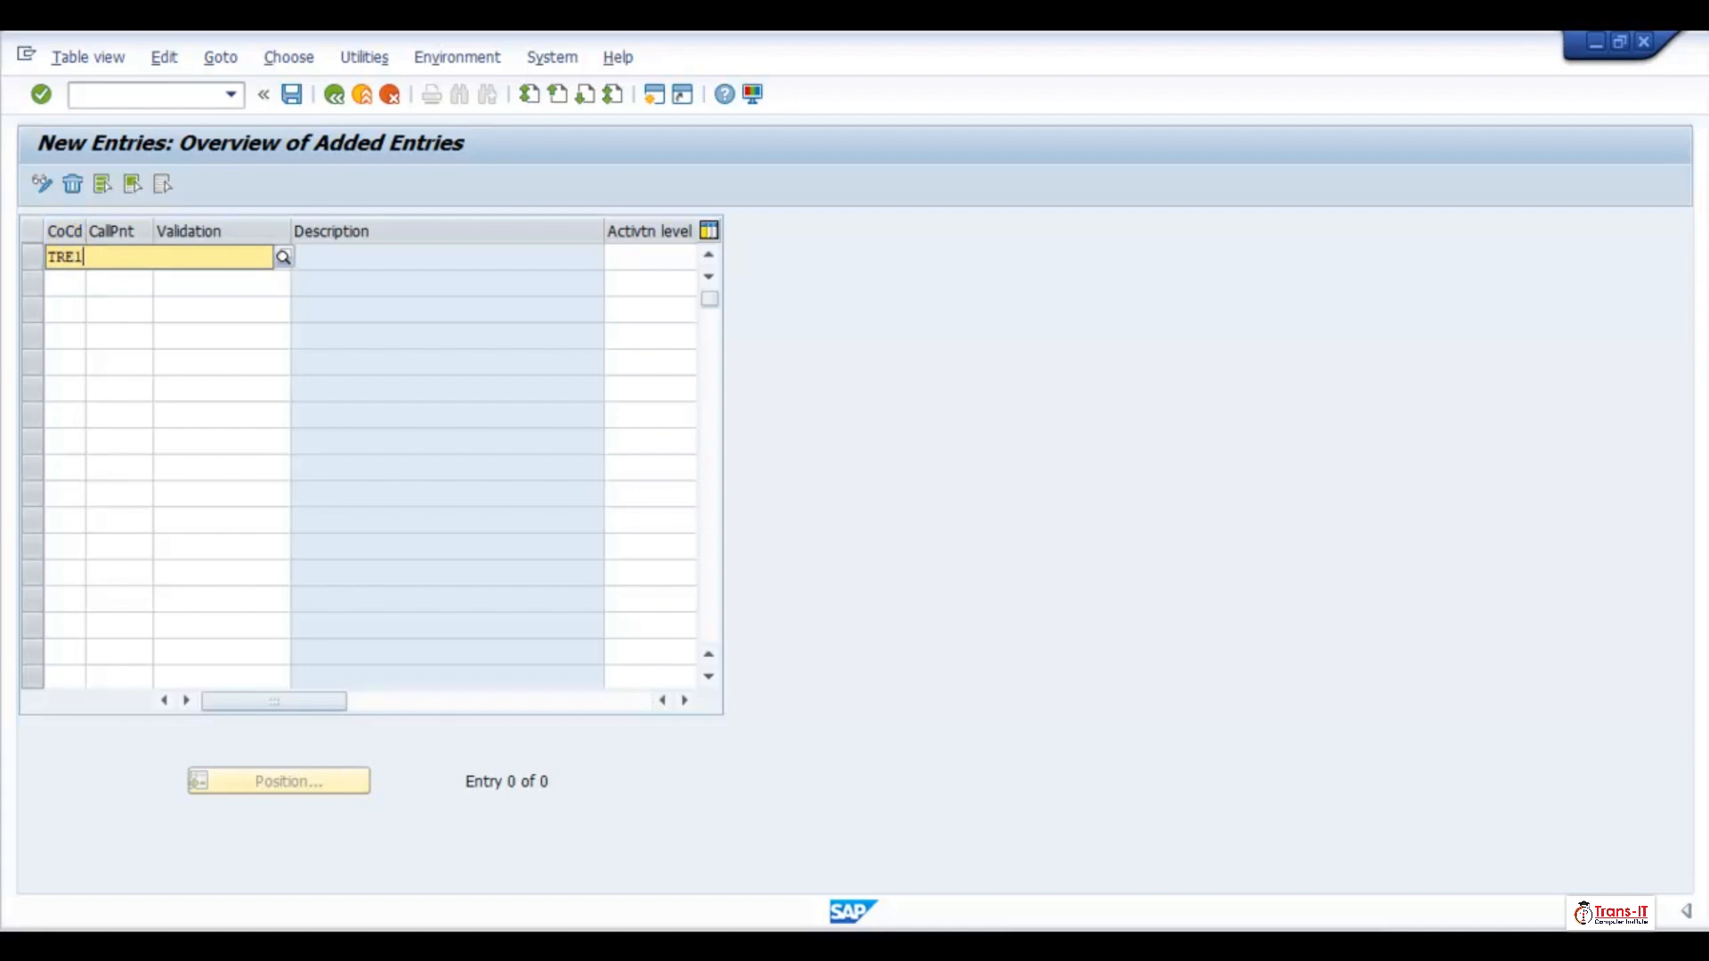
{"action": "left_click", "coordinate": [74, 315]}
{"action": "left_click", "coordinate": [132, 262]}
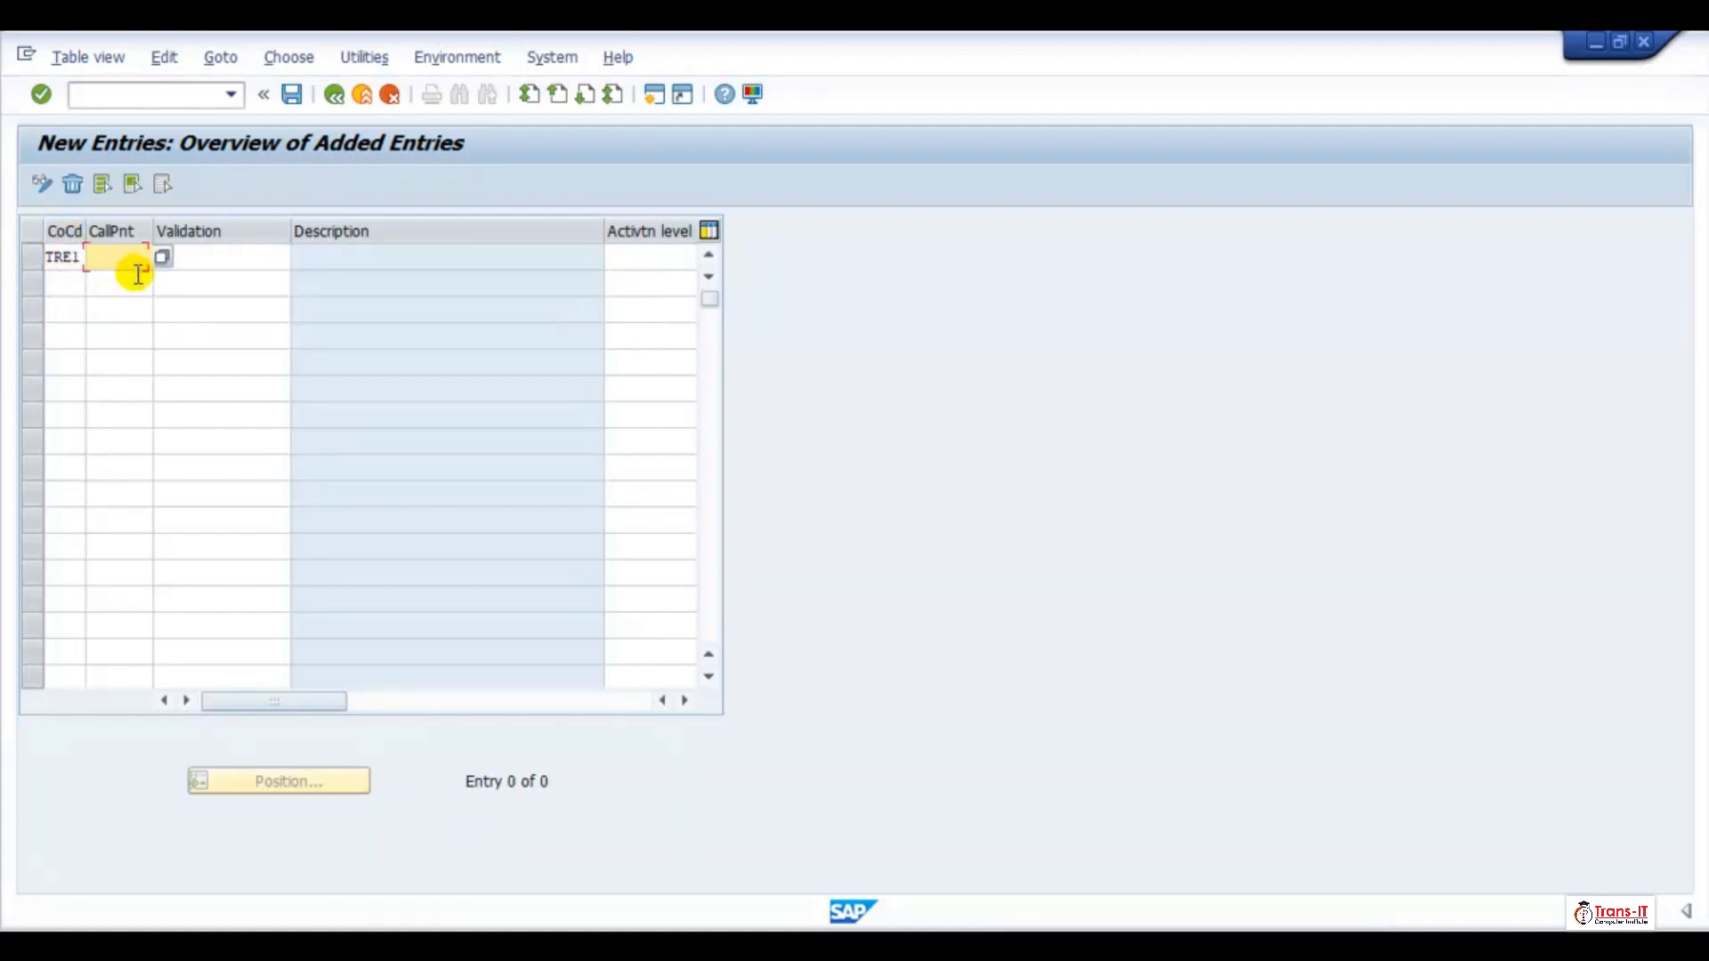
{"action": "left_click", "coordinate": [159, 258]}
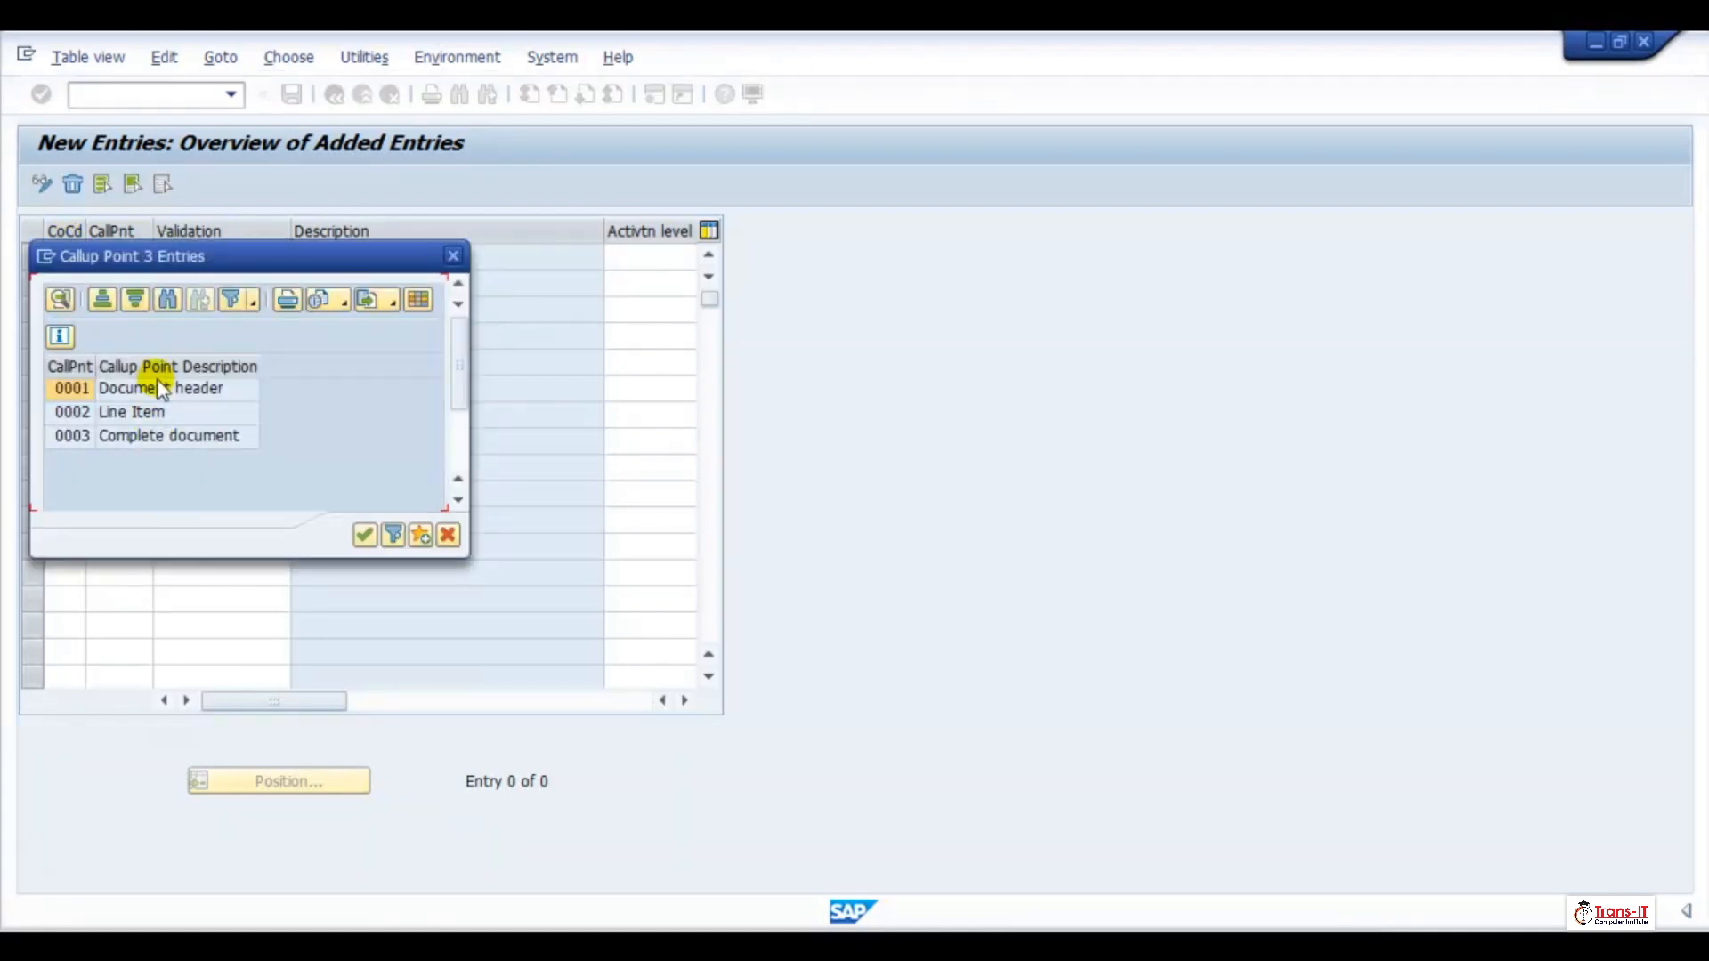
{"action": "left_click", "coordinate": [76, 413]}
{"action": "double_click", "coordinate": [75, 414]}
Enter ZBUAREA as the validation for the TRE1 line and submit the entry
{"action": "left_click", "coordinate": [248, 258]}
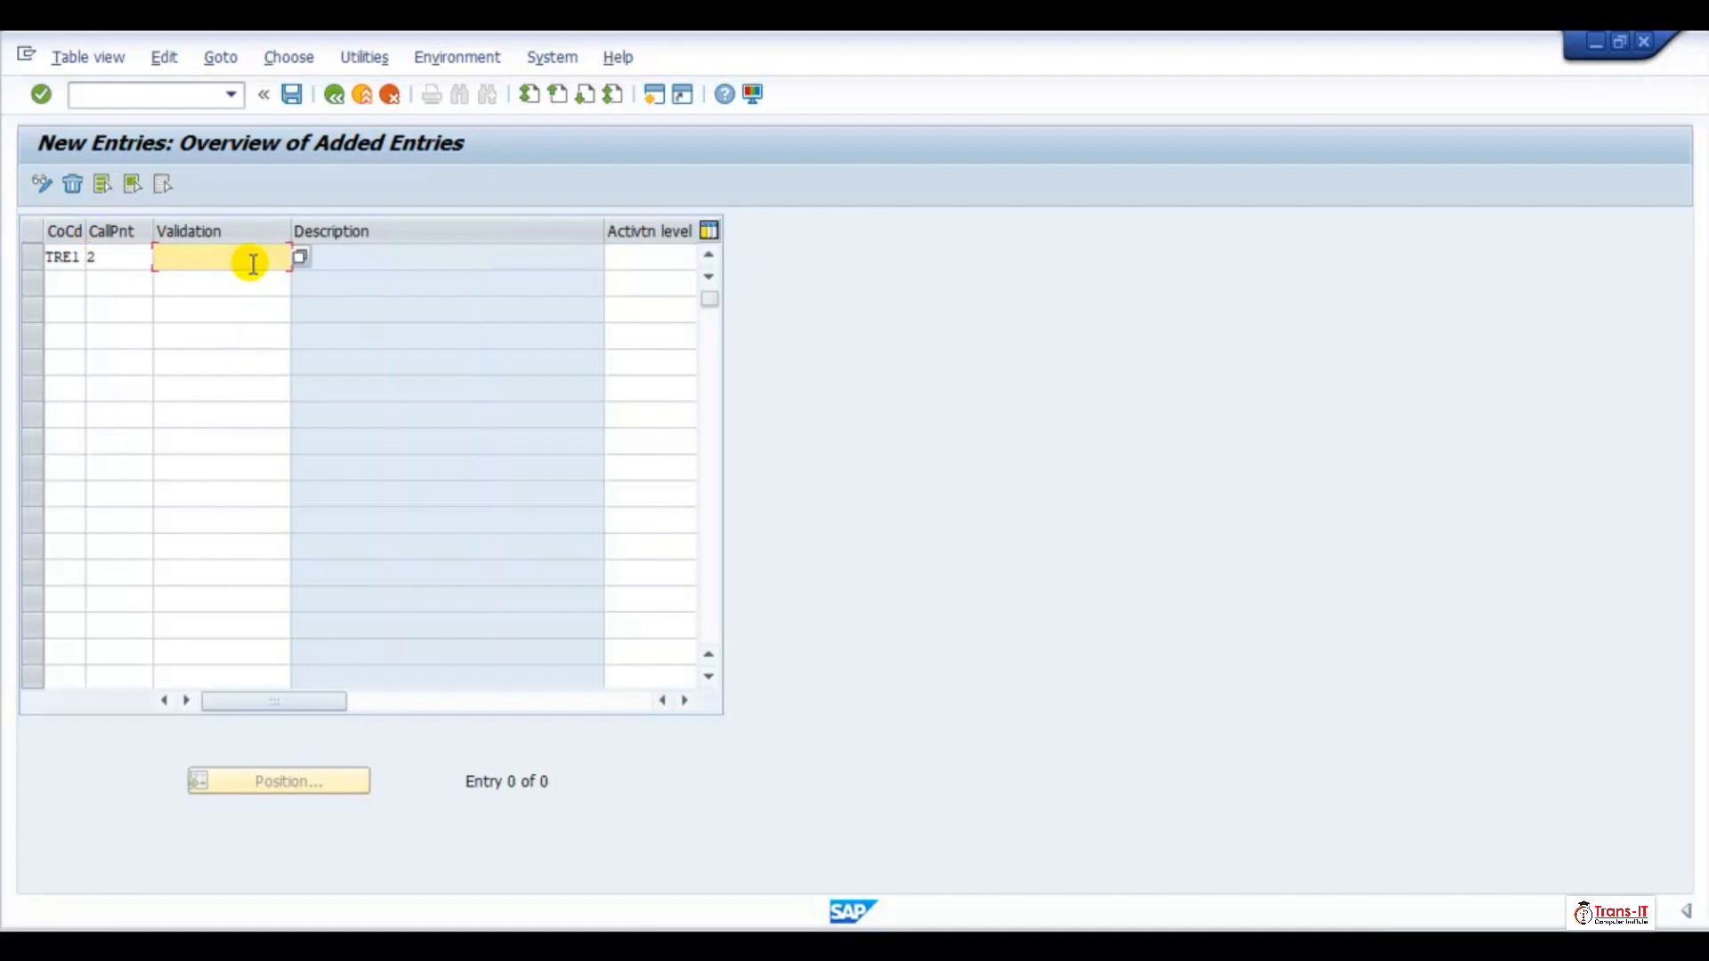
{"action": "left_click", "coordinate": [301, 257]}
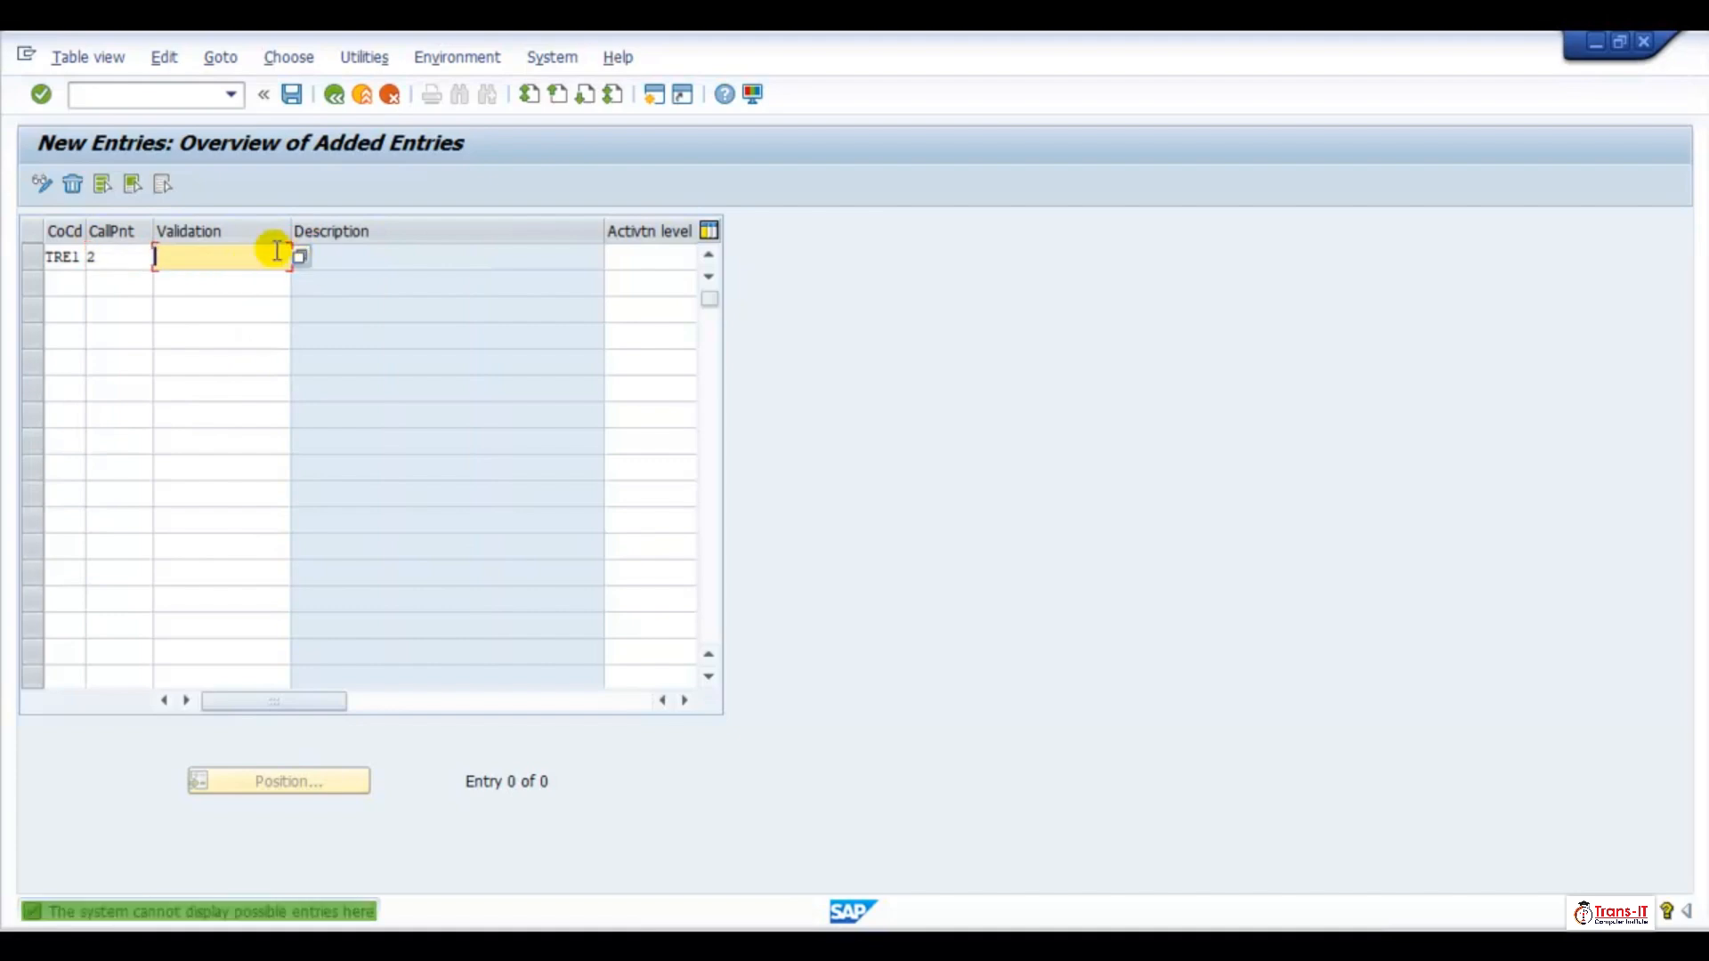
{"action": "type", "text": "Z"}
{"action": "left_click", "coordinate": [229, 278]}
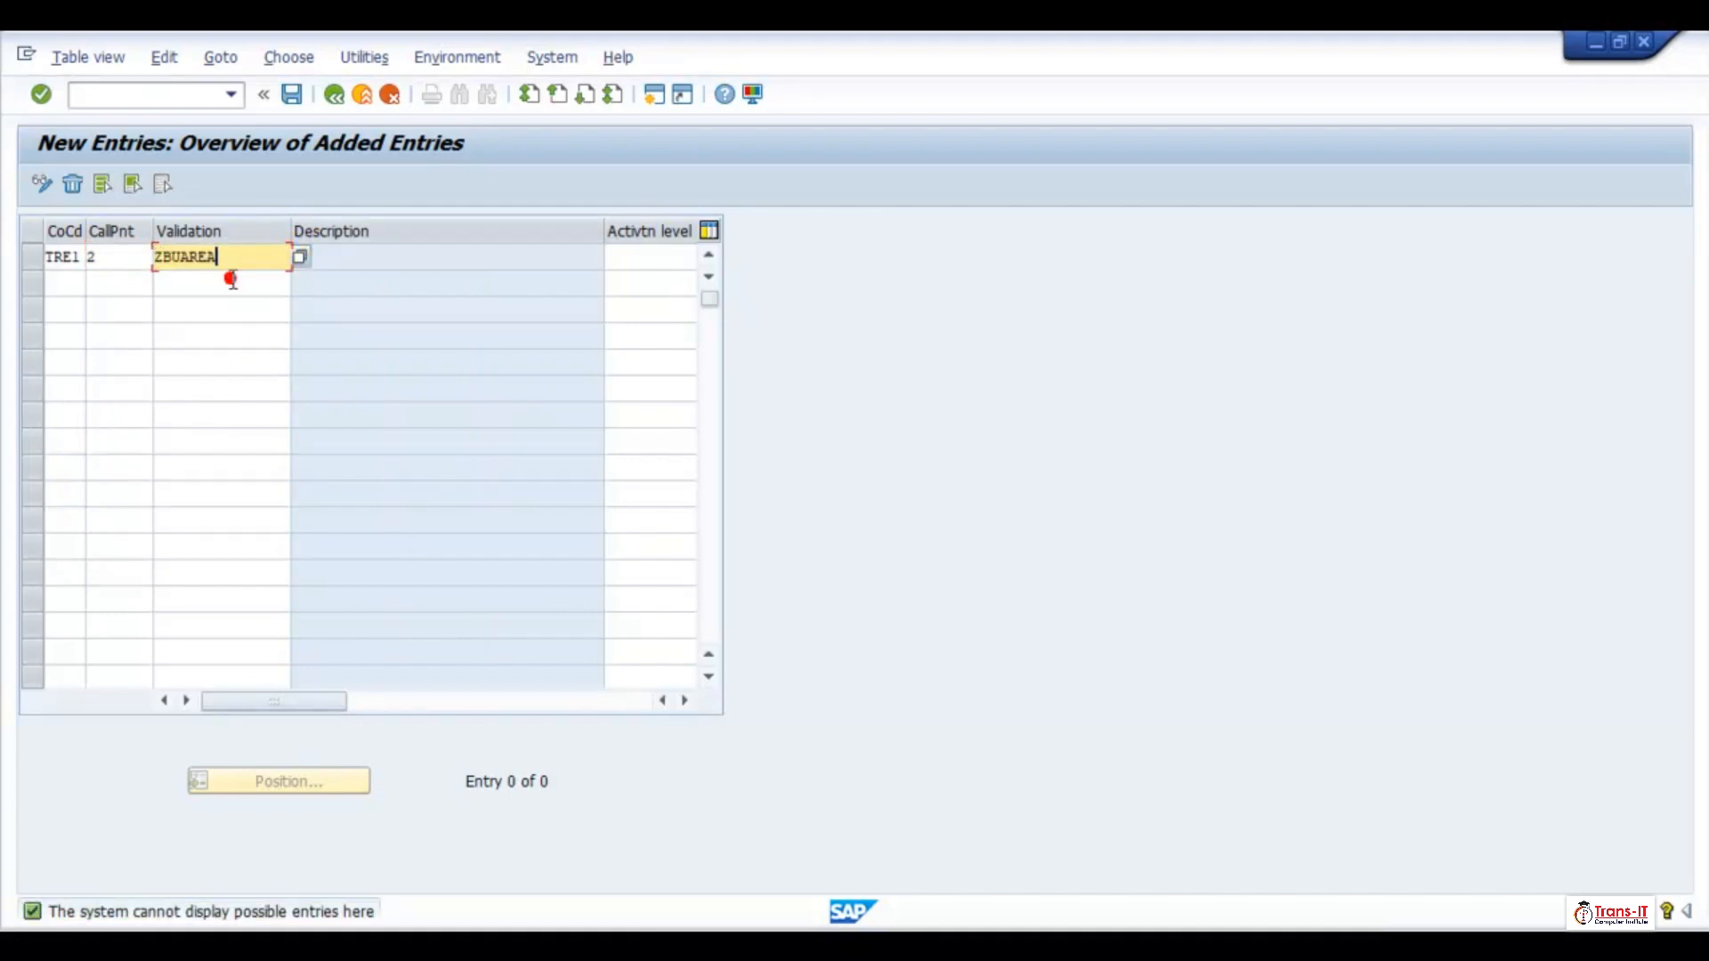
{"action": "key", "text": "Return"}
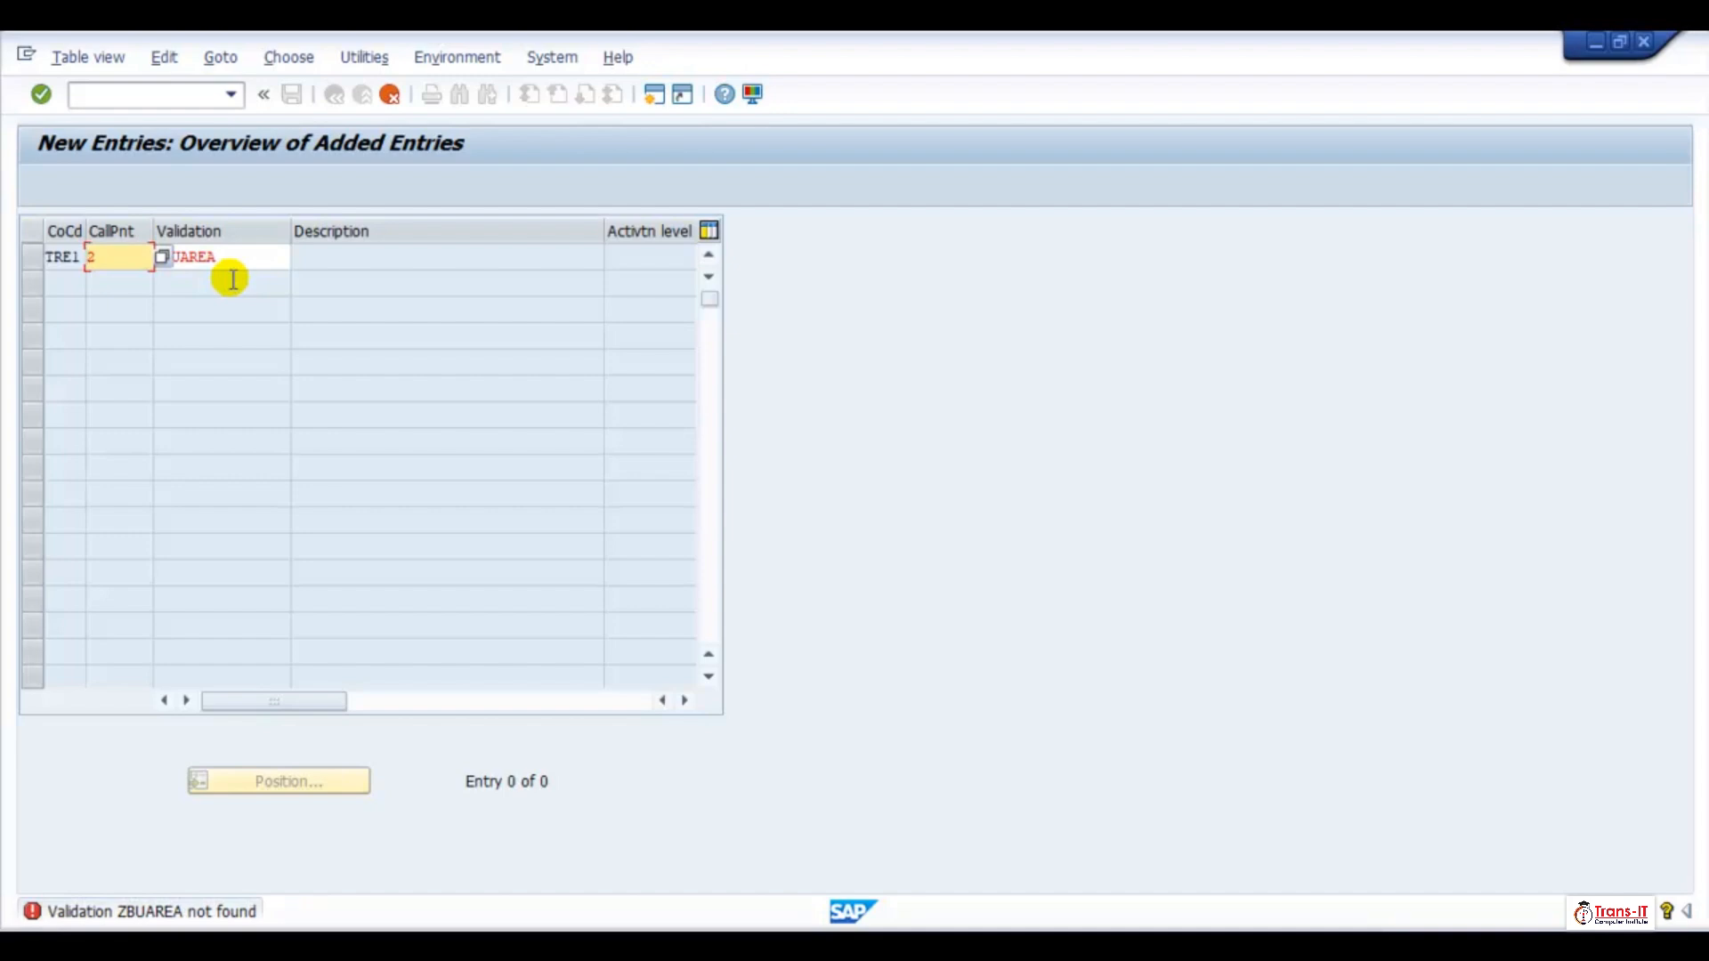
Create validation ZBUAREA from the TRE1 entry and select it under Line Item in the validation tree
{"action": "double_click", "coordinate": [215, 257]}
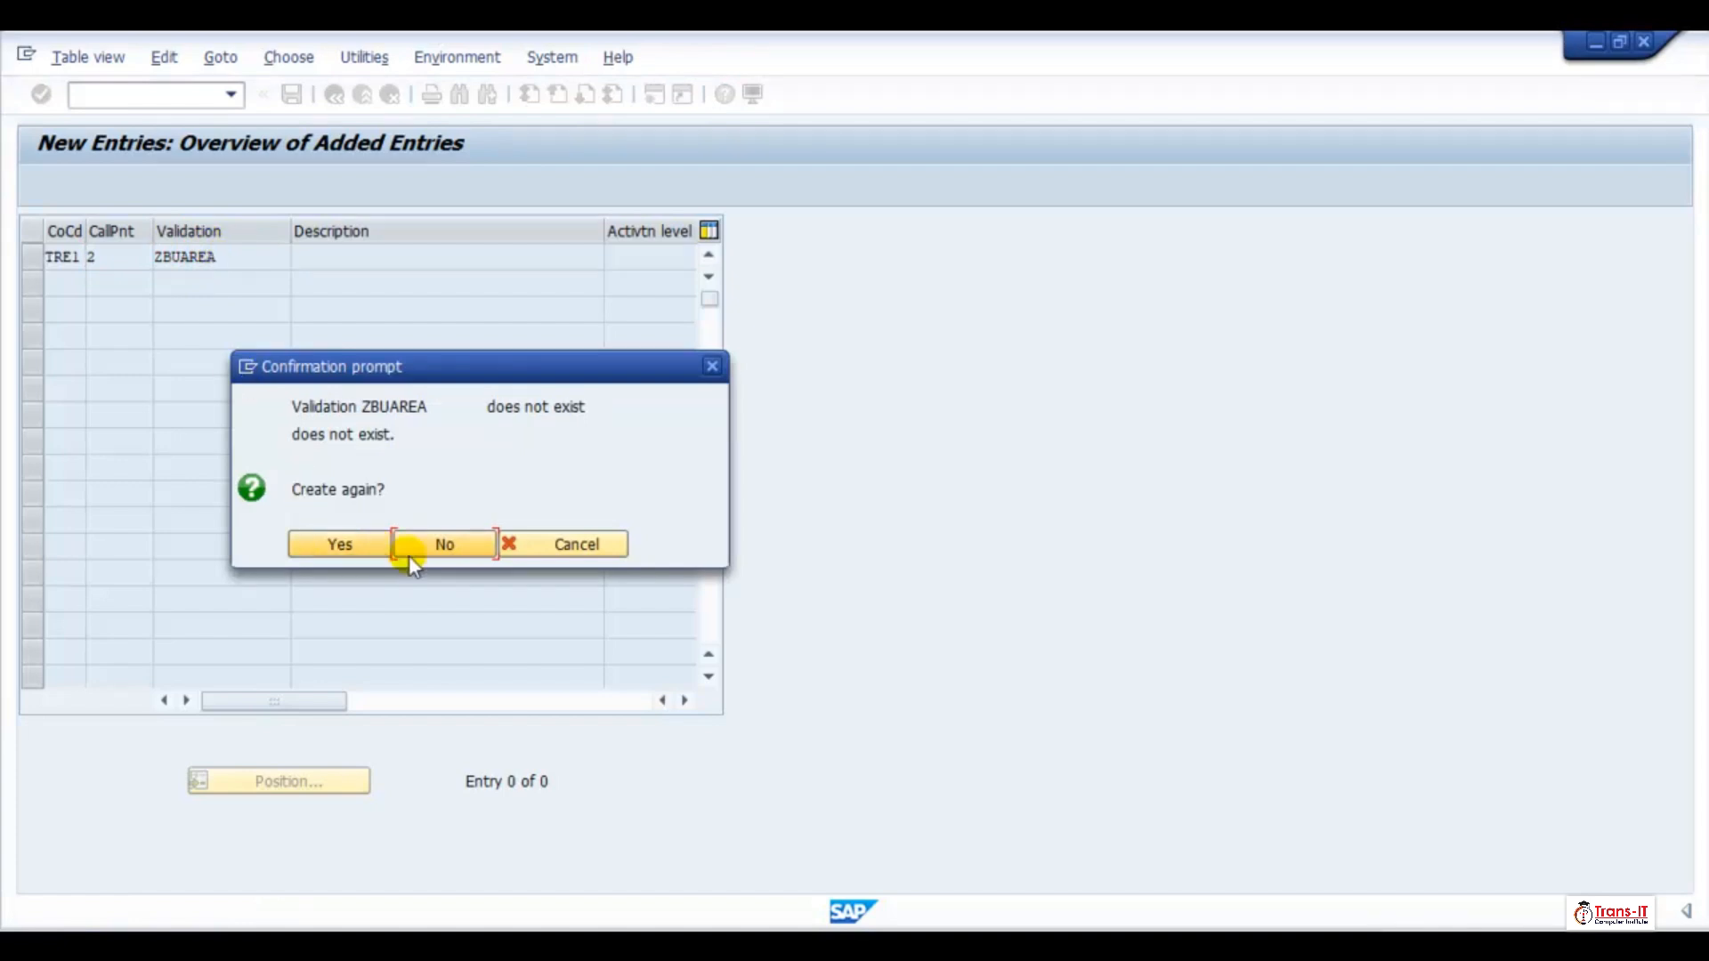
{"action": "left_click", "coordinate": [356, 544]}
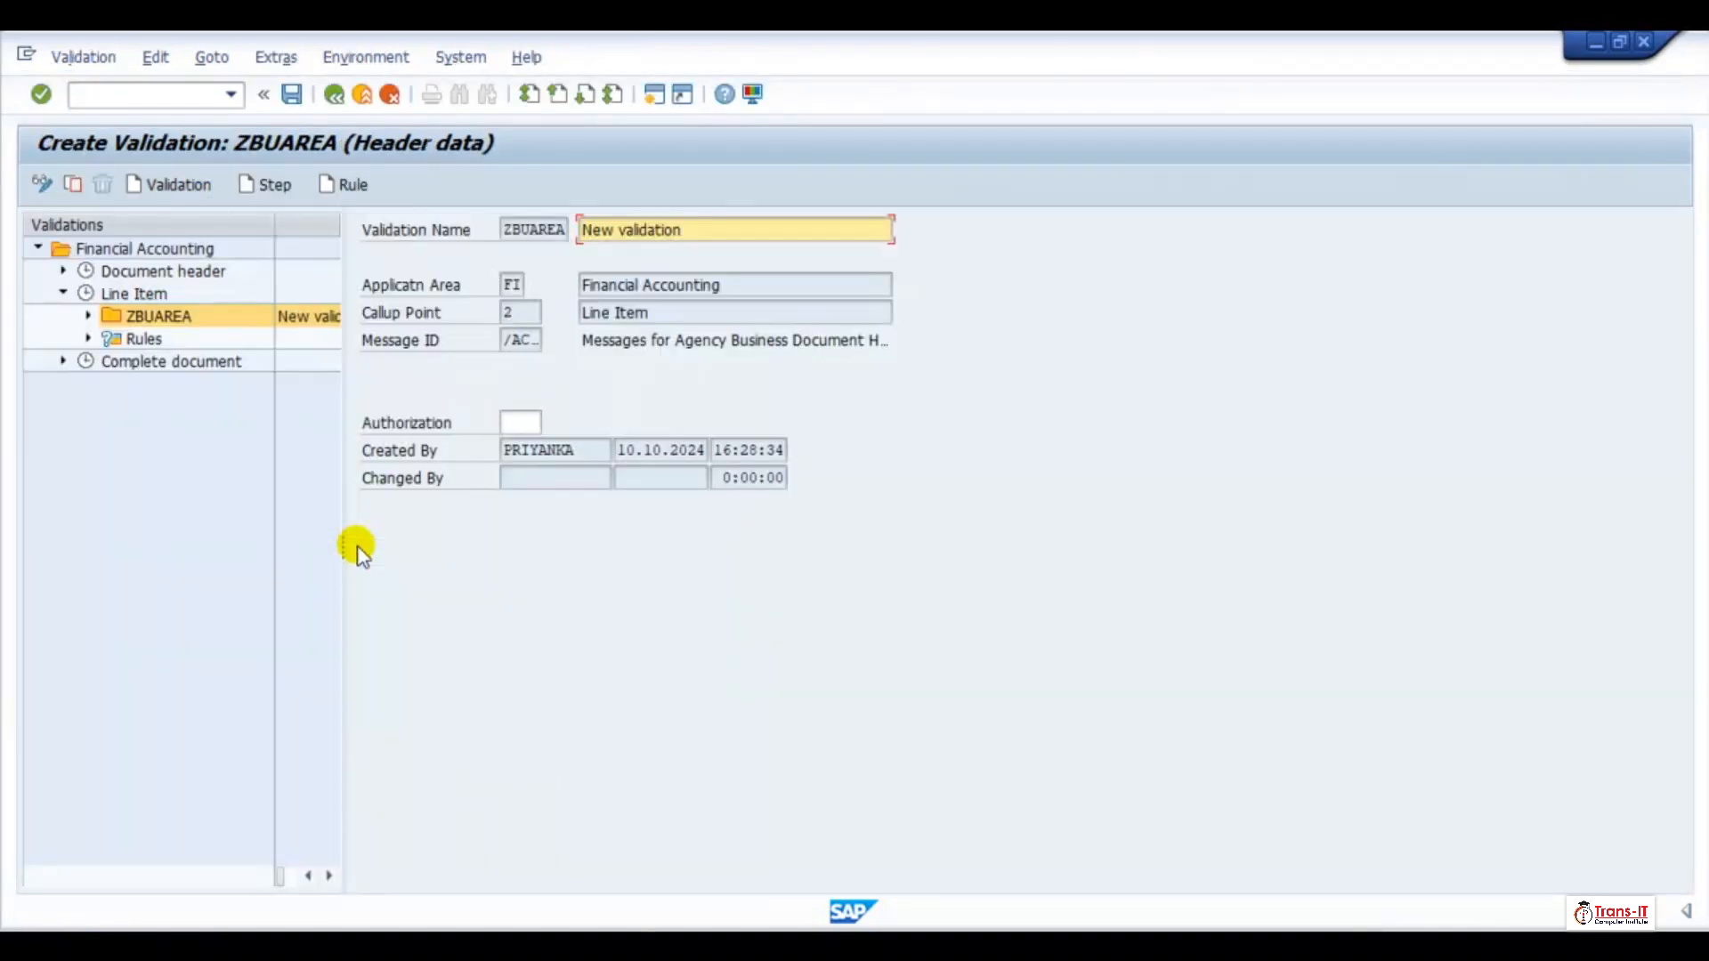
{"action": "left_click", "coordinate": [299, 318]}
{"action": "left_click", "coordinate": [148, 317]}
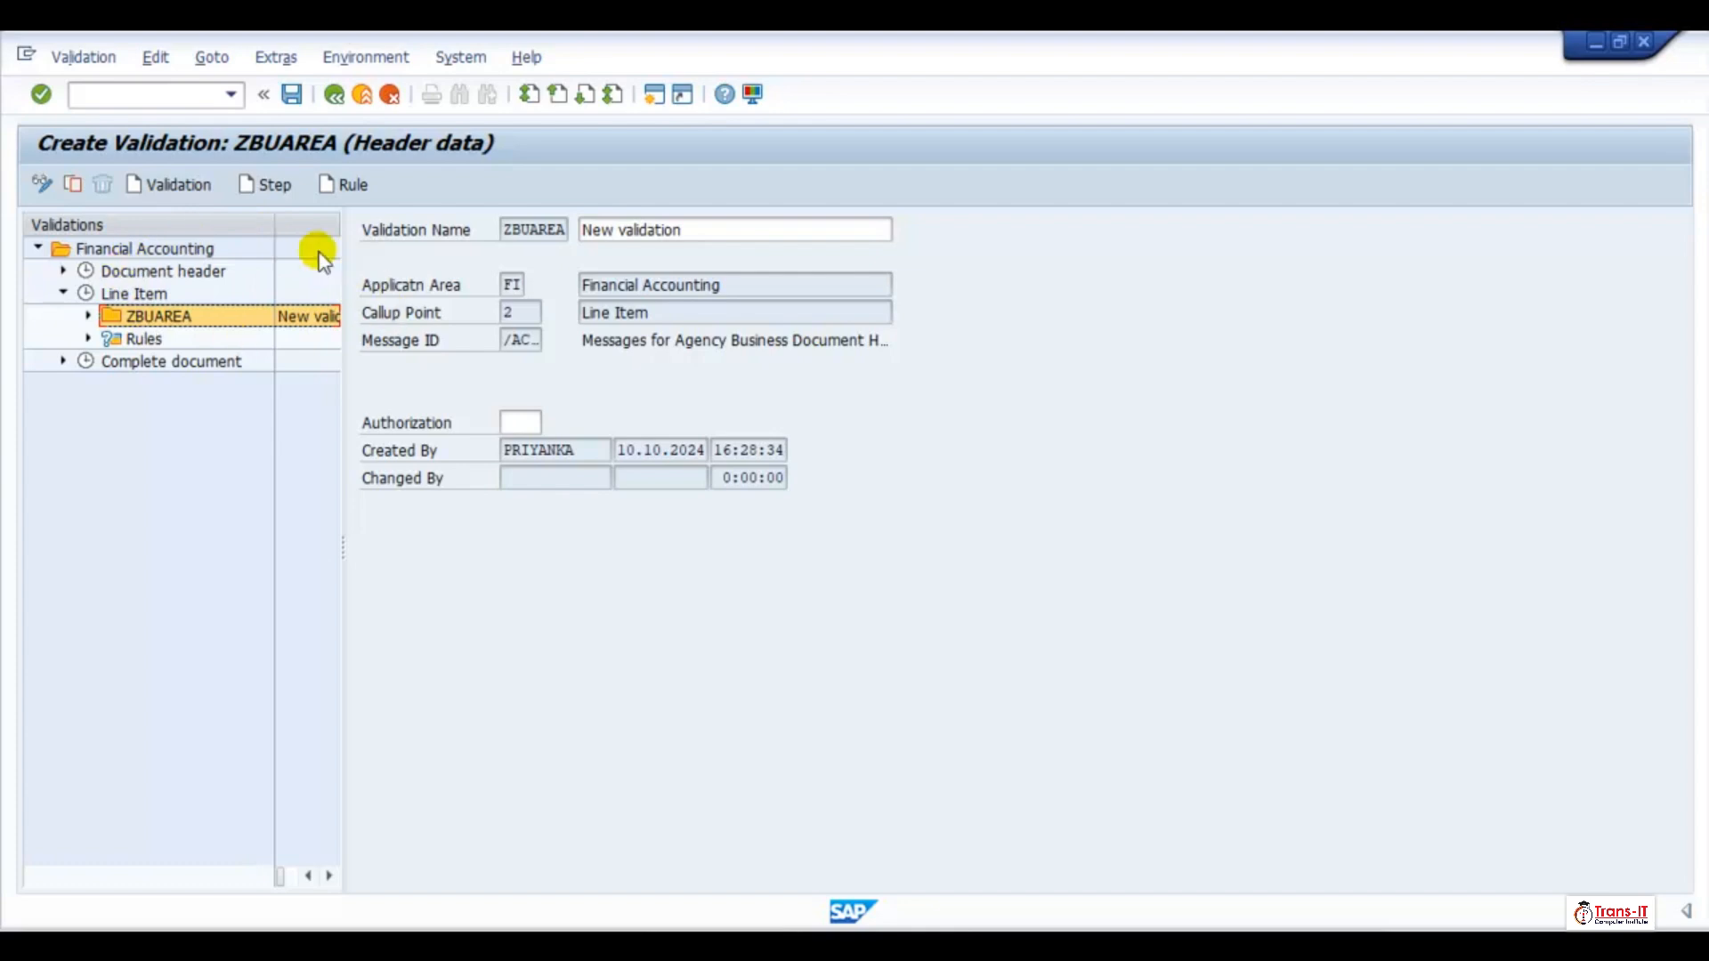
Add a step to validation ZBUAREA and give it a description beginning "Business Area Required for"
{"action": "left_click", "coordinate": [265, 185]}
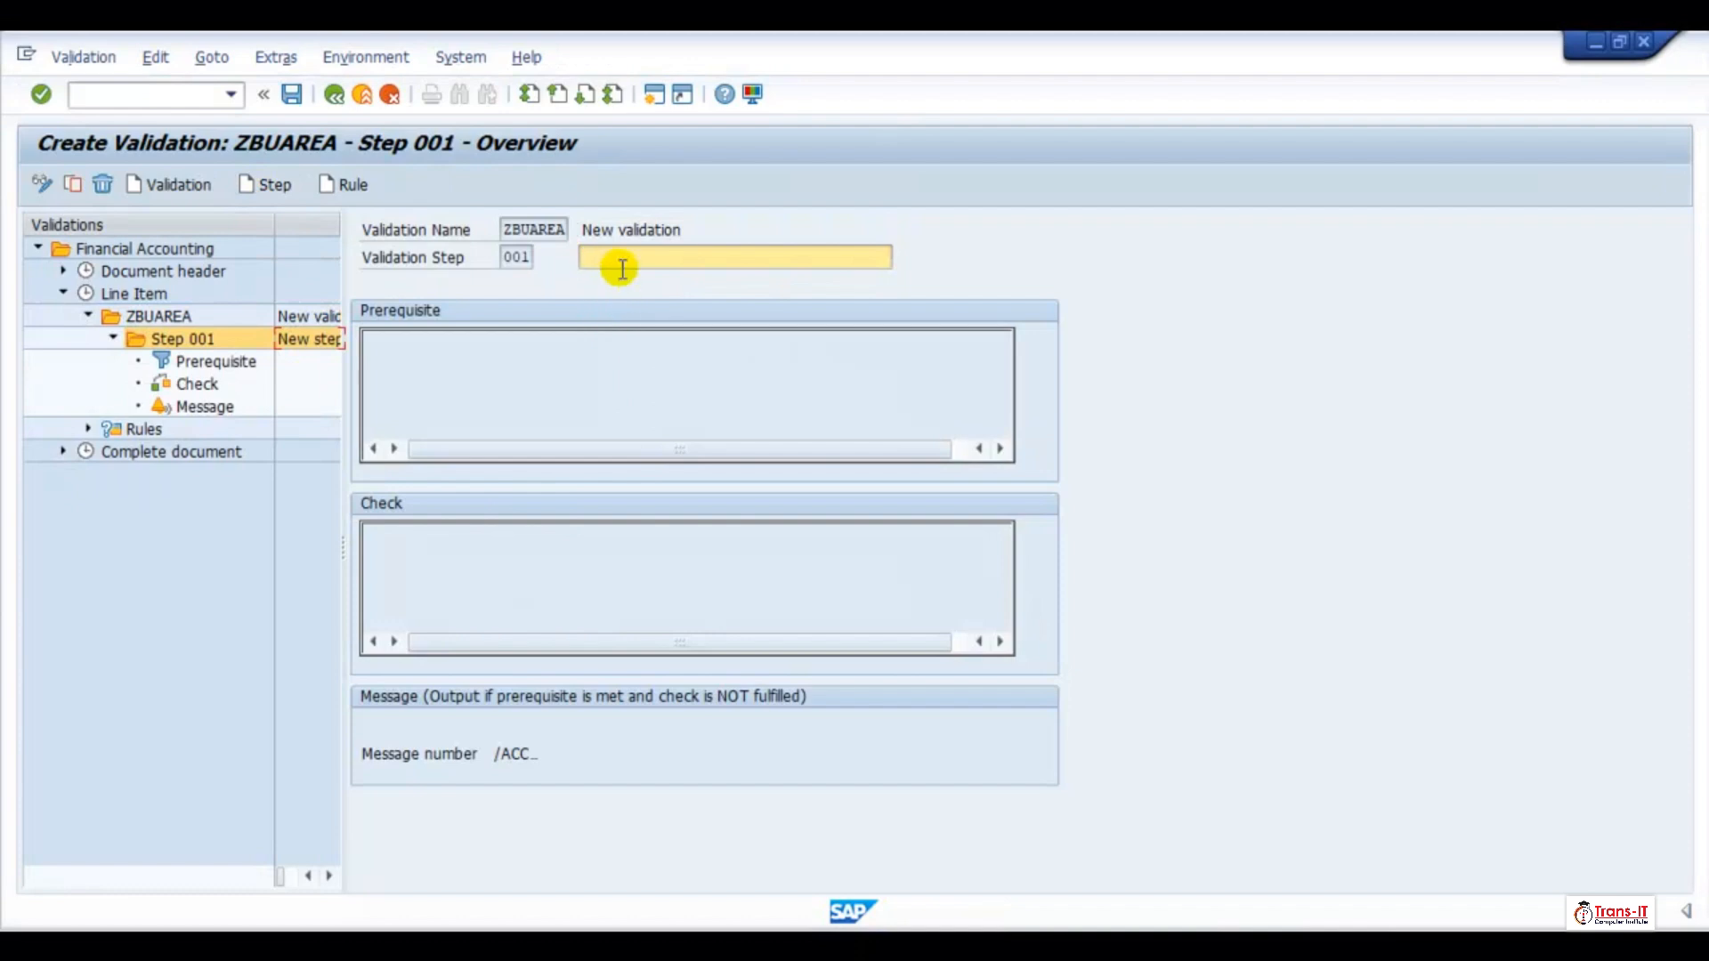
{"action": "left_click", "coordinate": [622, 269]}
{"action": "left_click", "coordinate": [620, 274]}
{"action": "key", "text": "BackSpace"}
{"action": "key", "text": "BackSpace"}
{"action": "key", "text": "BackSpace"}
{"action": "key", "text": "BackSpace"}
{"action": "type", "text": "usiness Area Required for"}
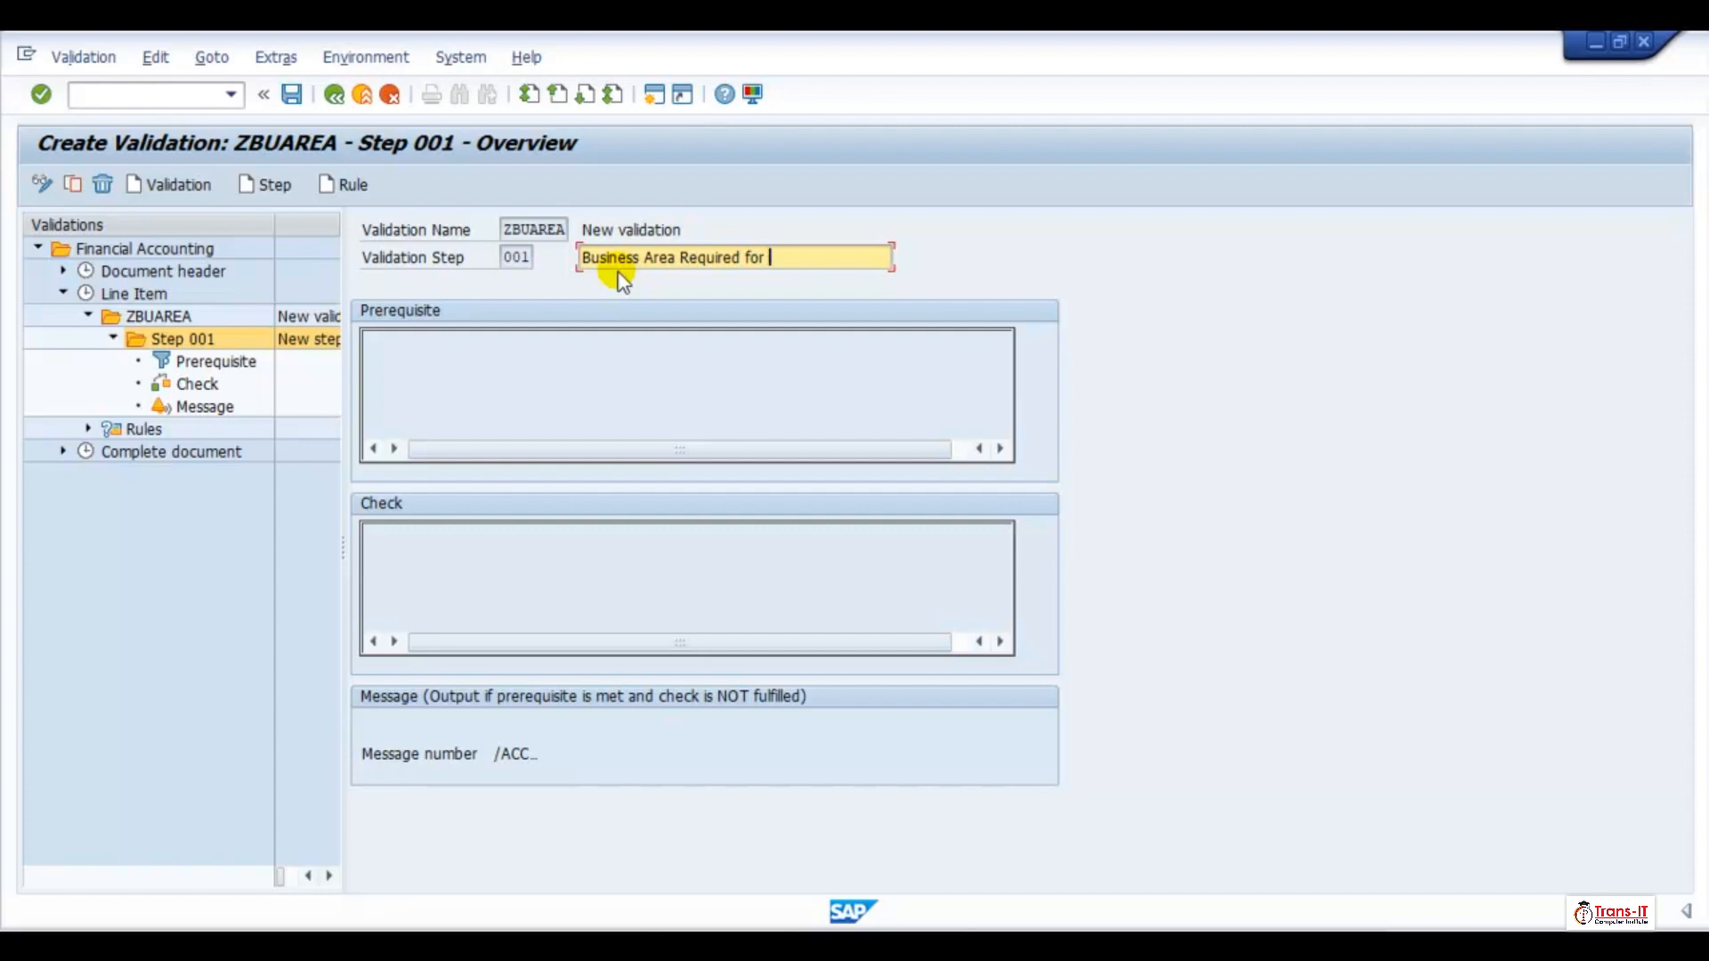
{"action": "type", "text": "sh G/L"}
{"action": "left_click", "coordinate": [324, 336]}
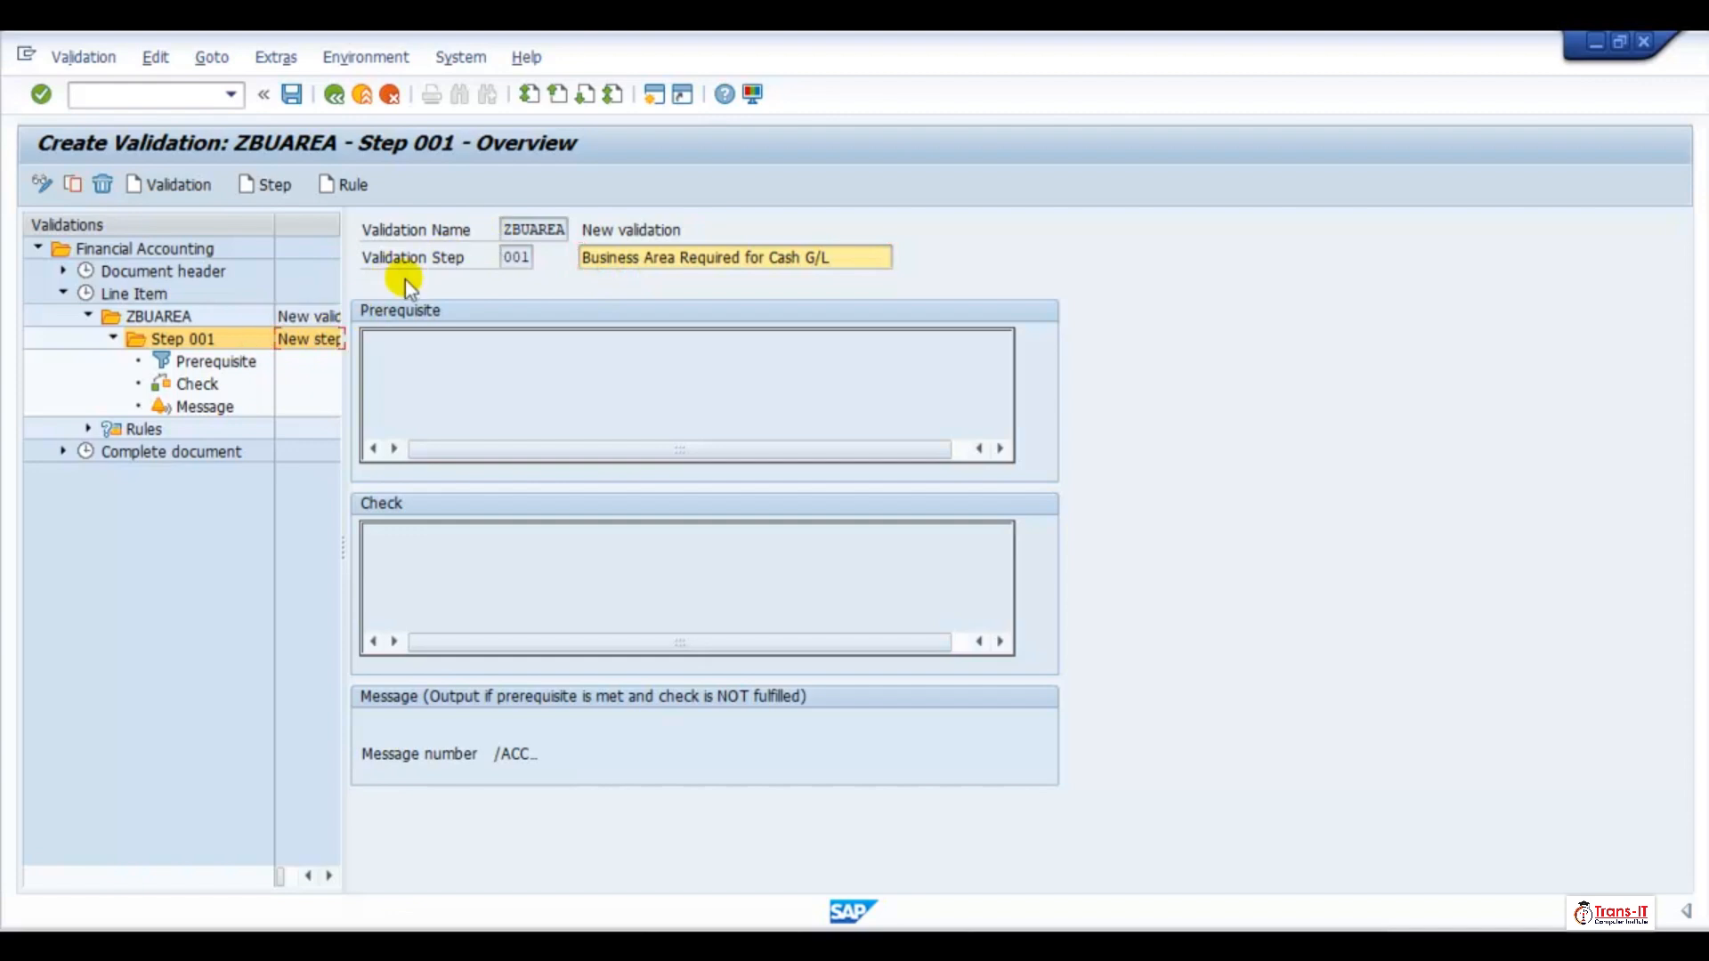
Open the prerequisite of Step 001 and list the fields of the Accounting Document Segment structure
{"action": "double_click", "coordinate": [187, 363]}
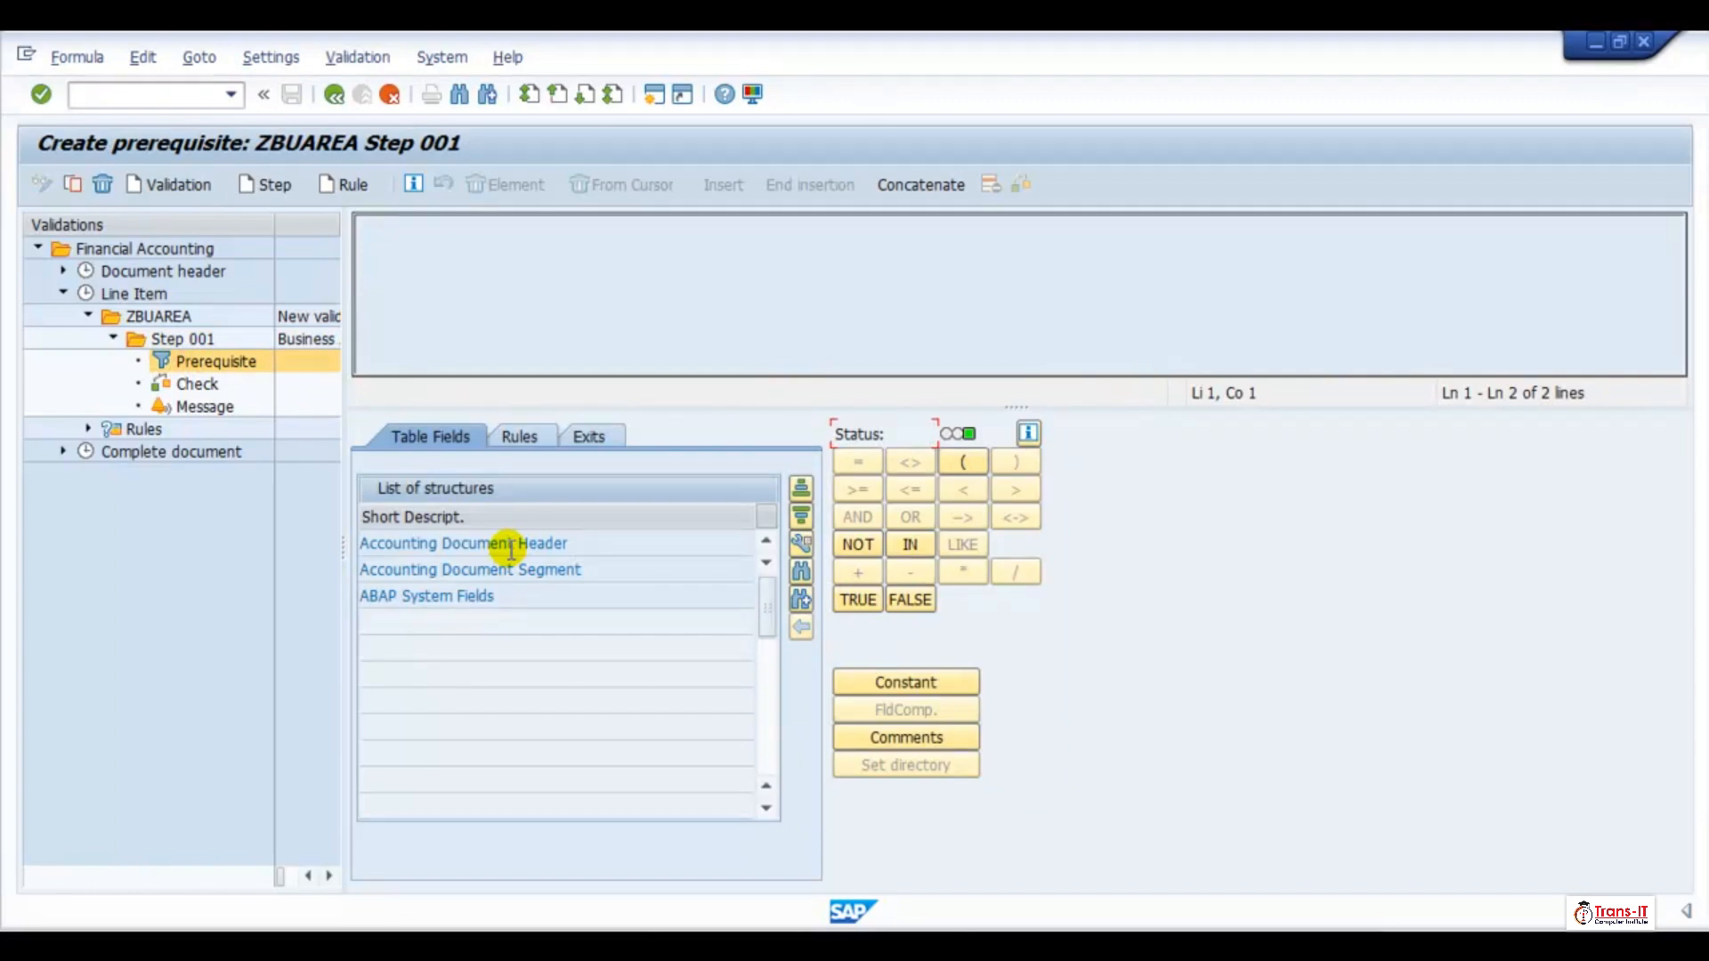
{"action": "left_click", "coordinate": [405, 570]}
{"action": "double_click", "coordinate": [405, 570]}
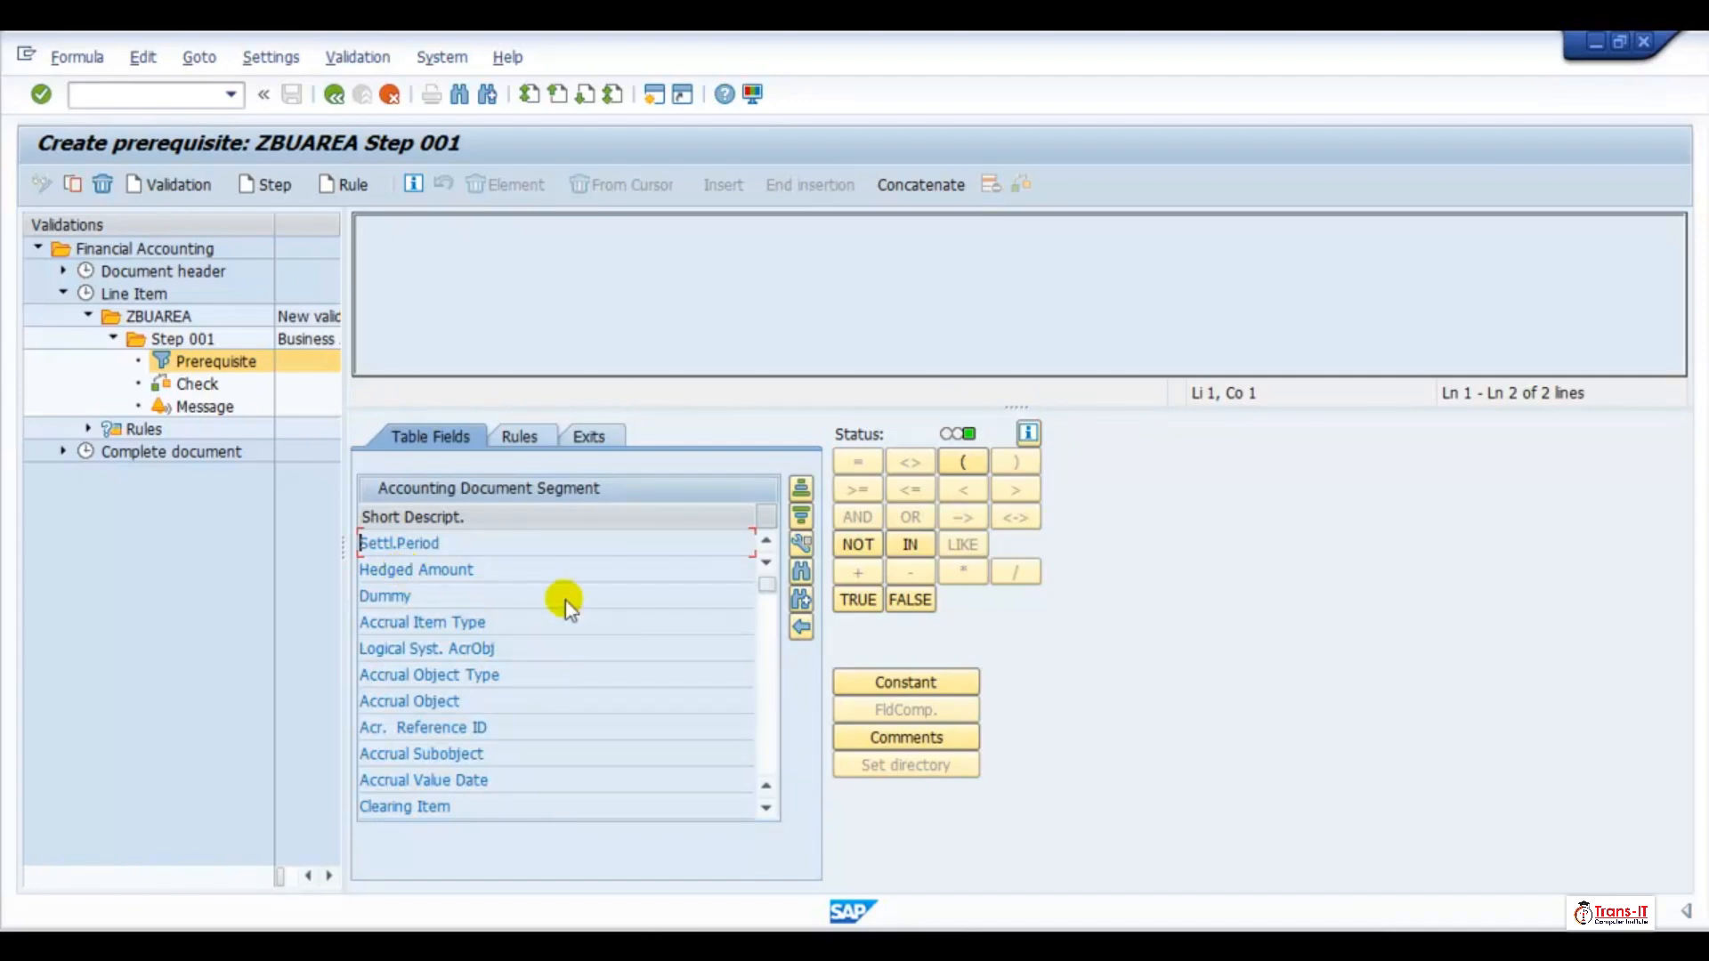
Look through the Accounting Document Segment fields for the G/L account field
{"action": "scroll", "coordinate": [497, 676], "scroll_direction": "down", "scroll_amount": 1}
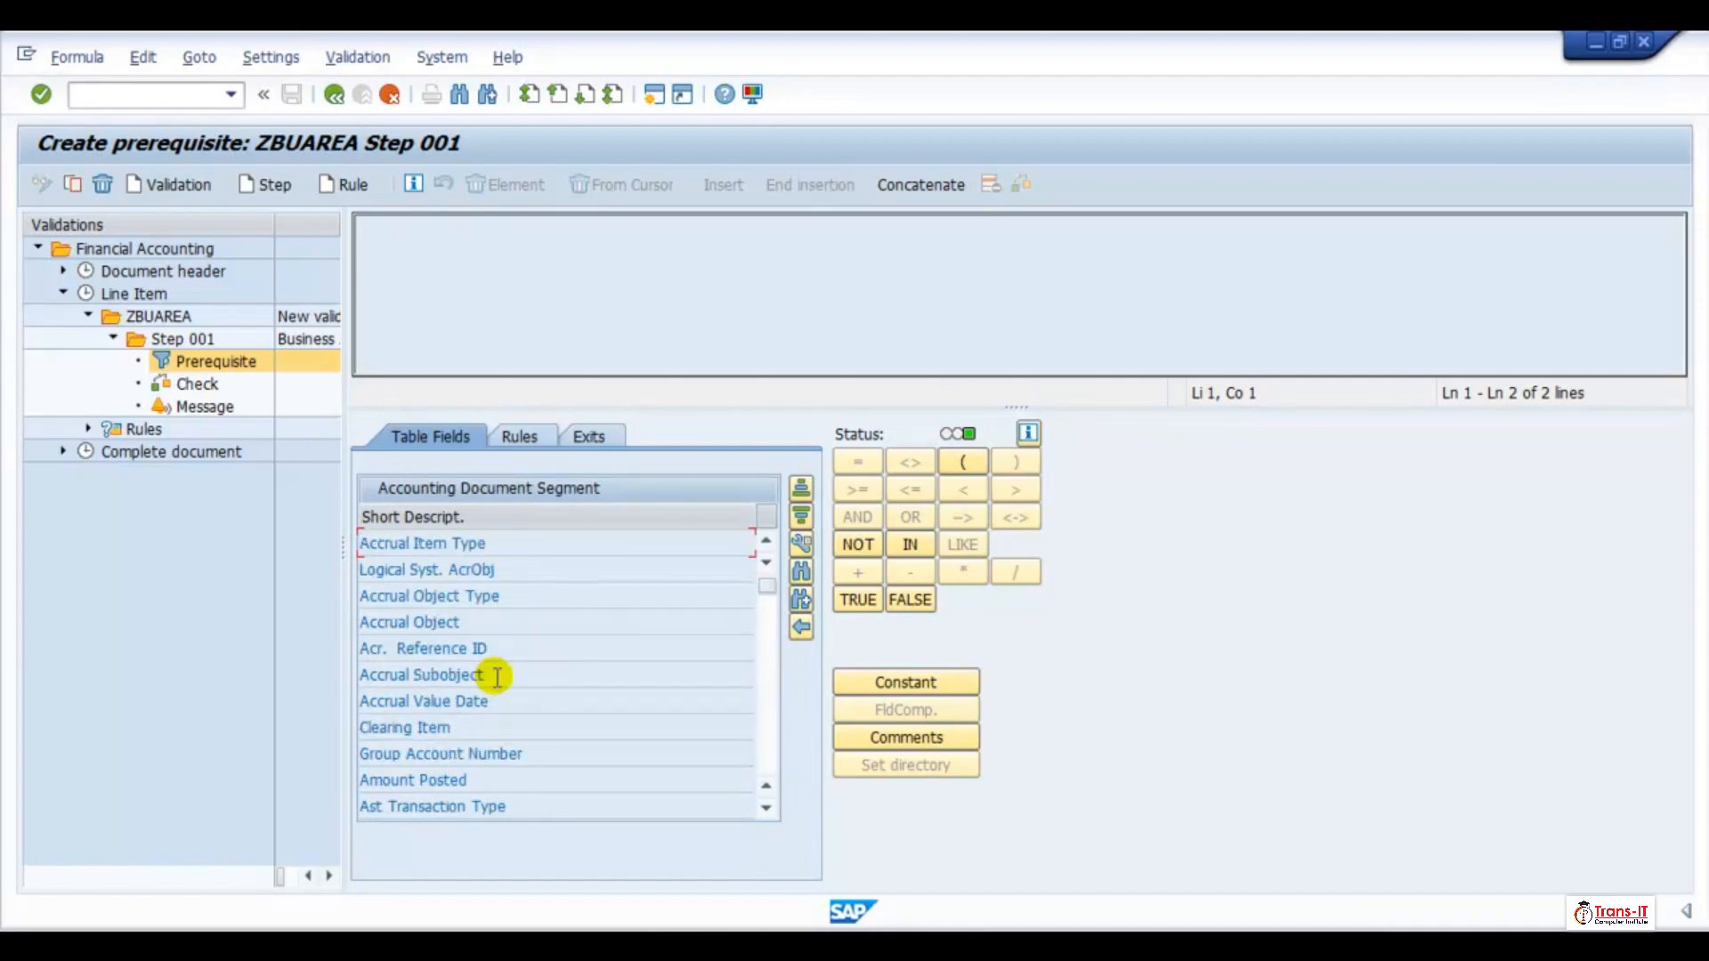
{"action": "left_click", "coordinate": [766, 811]}
{"action": "left_click", "coordinate": [766, 811]}
{"action": "left_click", "coordinate": [765, 811]}
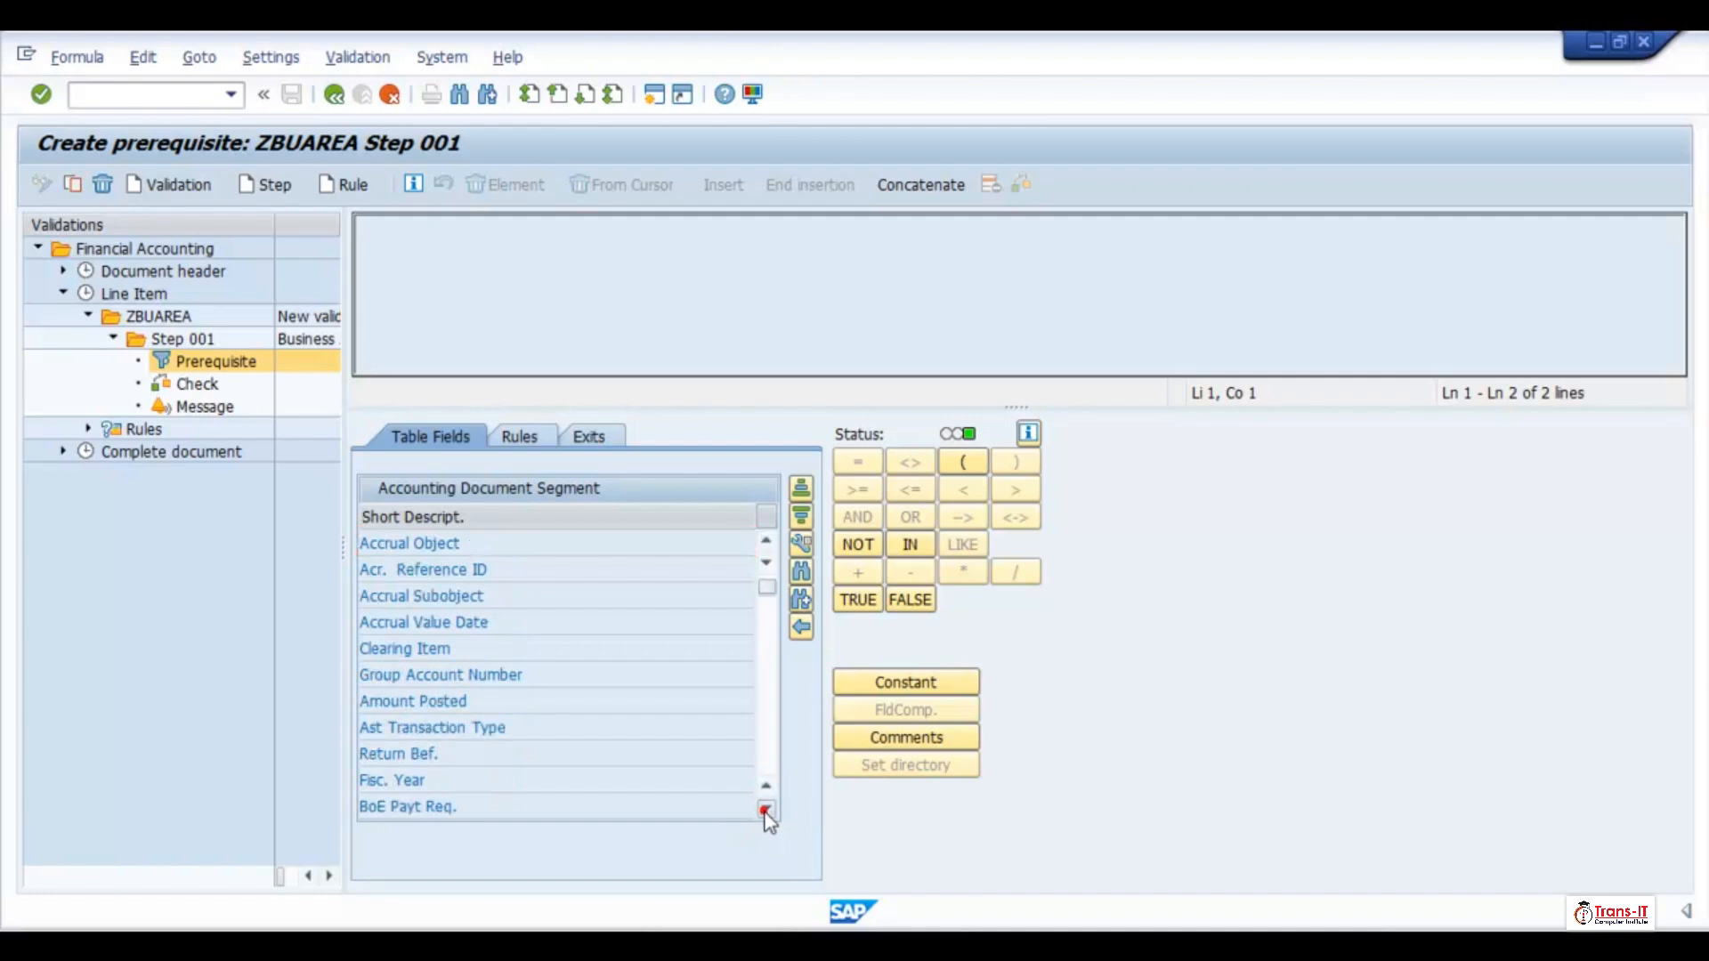
{"action": "left_click", "coordinate": [765, 810]}
{"action": "left_click", "coordinate": [765, 810]}
{"action": "left_click", "coordinate": [765, 811]}
{"action": "left_click", "coordinate": [765, 810]}
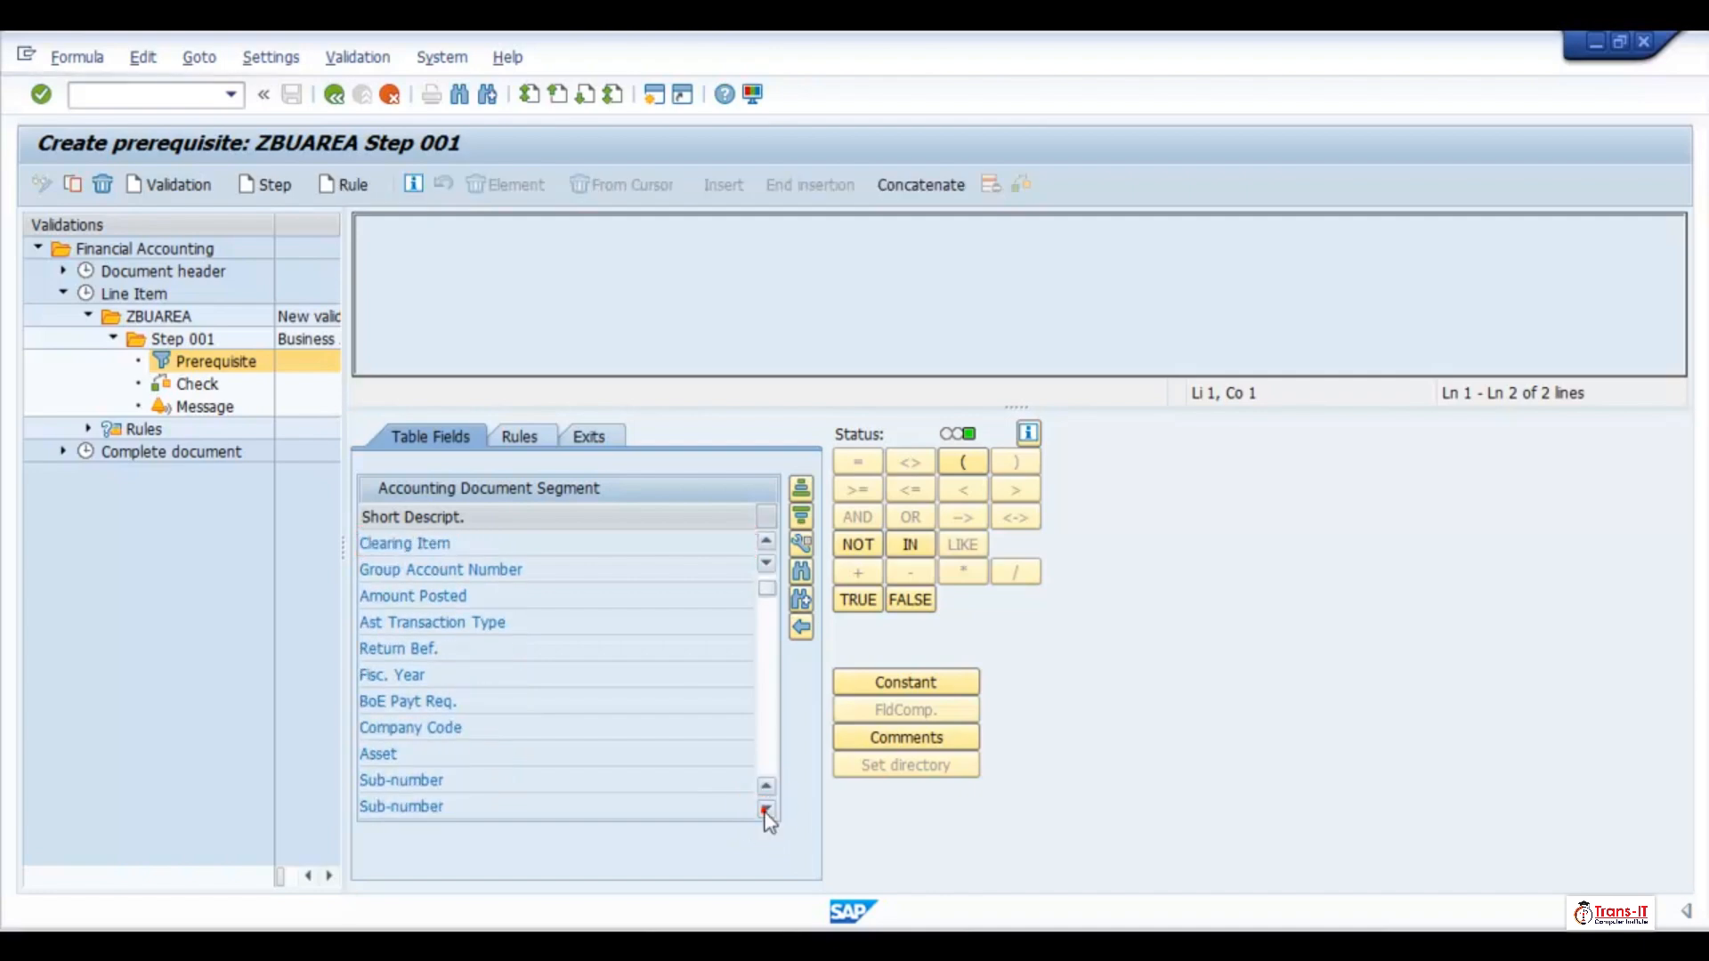
{"action": "left_click", "coordinate": [766, 811]}
{"action": "left_click", "coordinate": [765, 811]}
{"action": "left_click", "coordinate": [765, 811]}
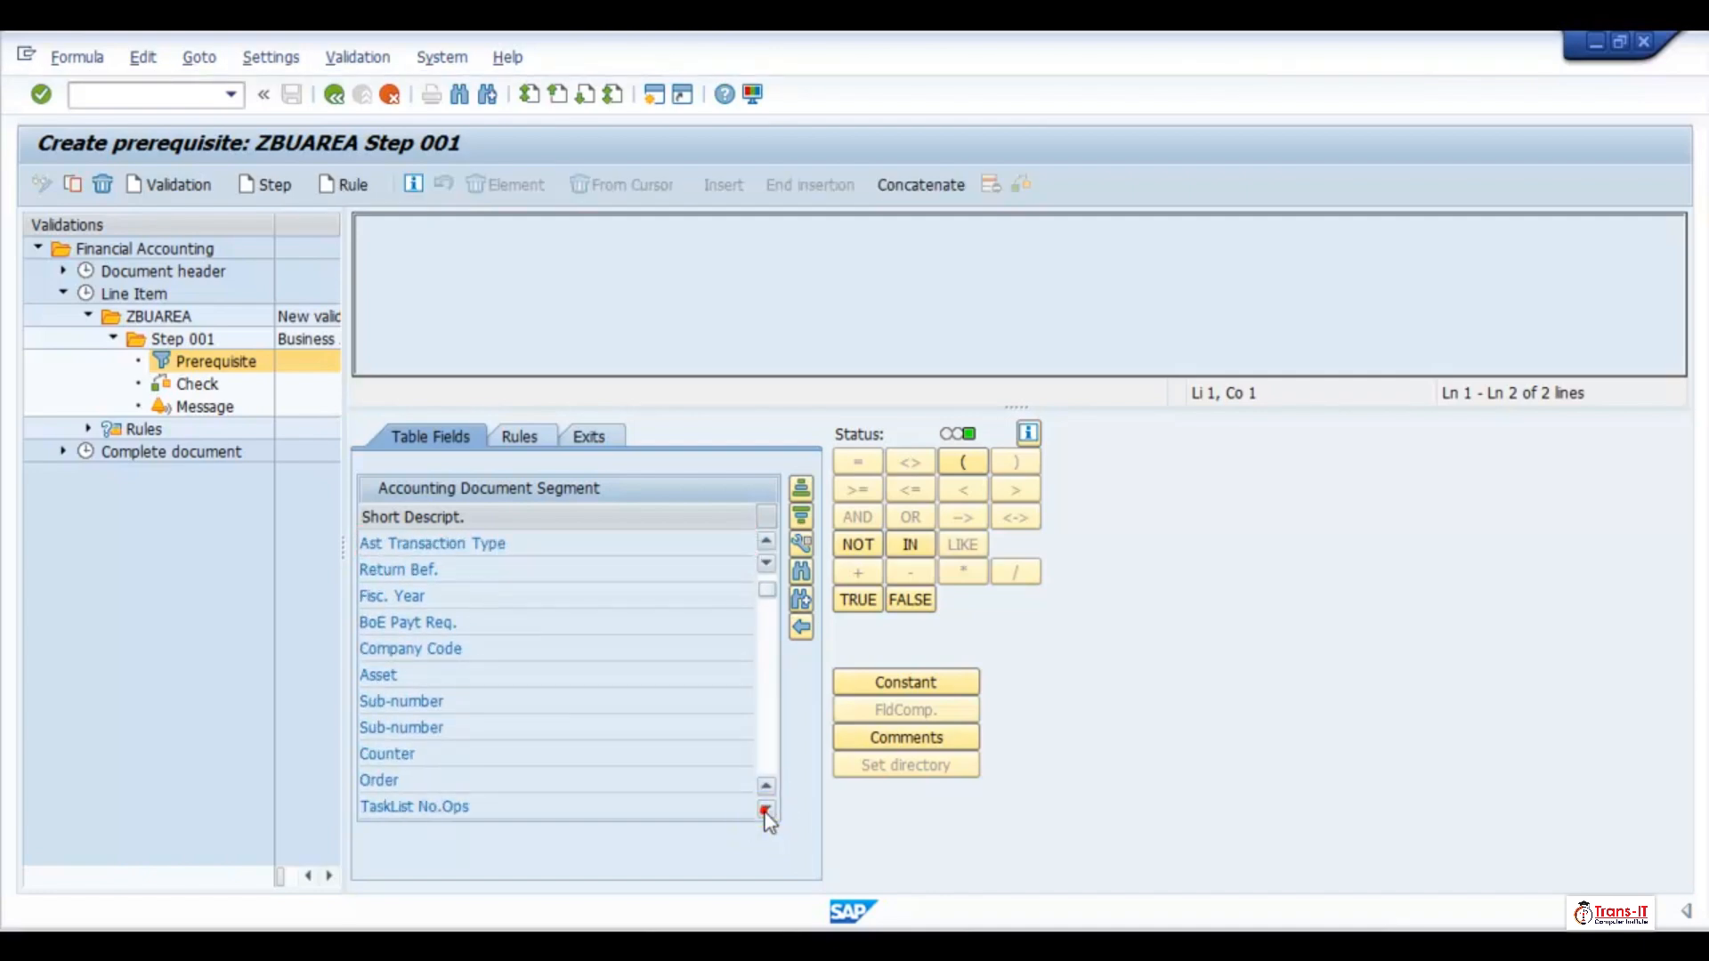
{"action": "left_click", "coordinate": [766, 811]}
{"action": "left_click", "coordinate": [766, 811]}
{"action": "left_click", "coordinate": [765, 811]}
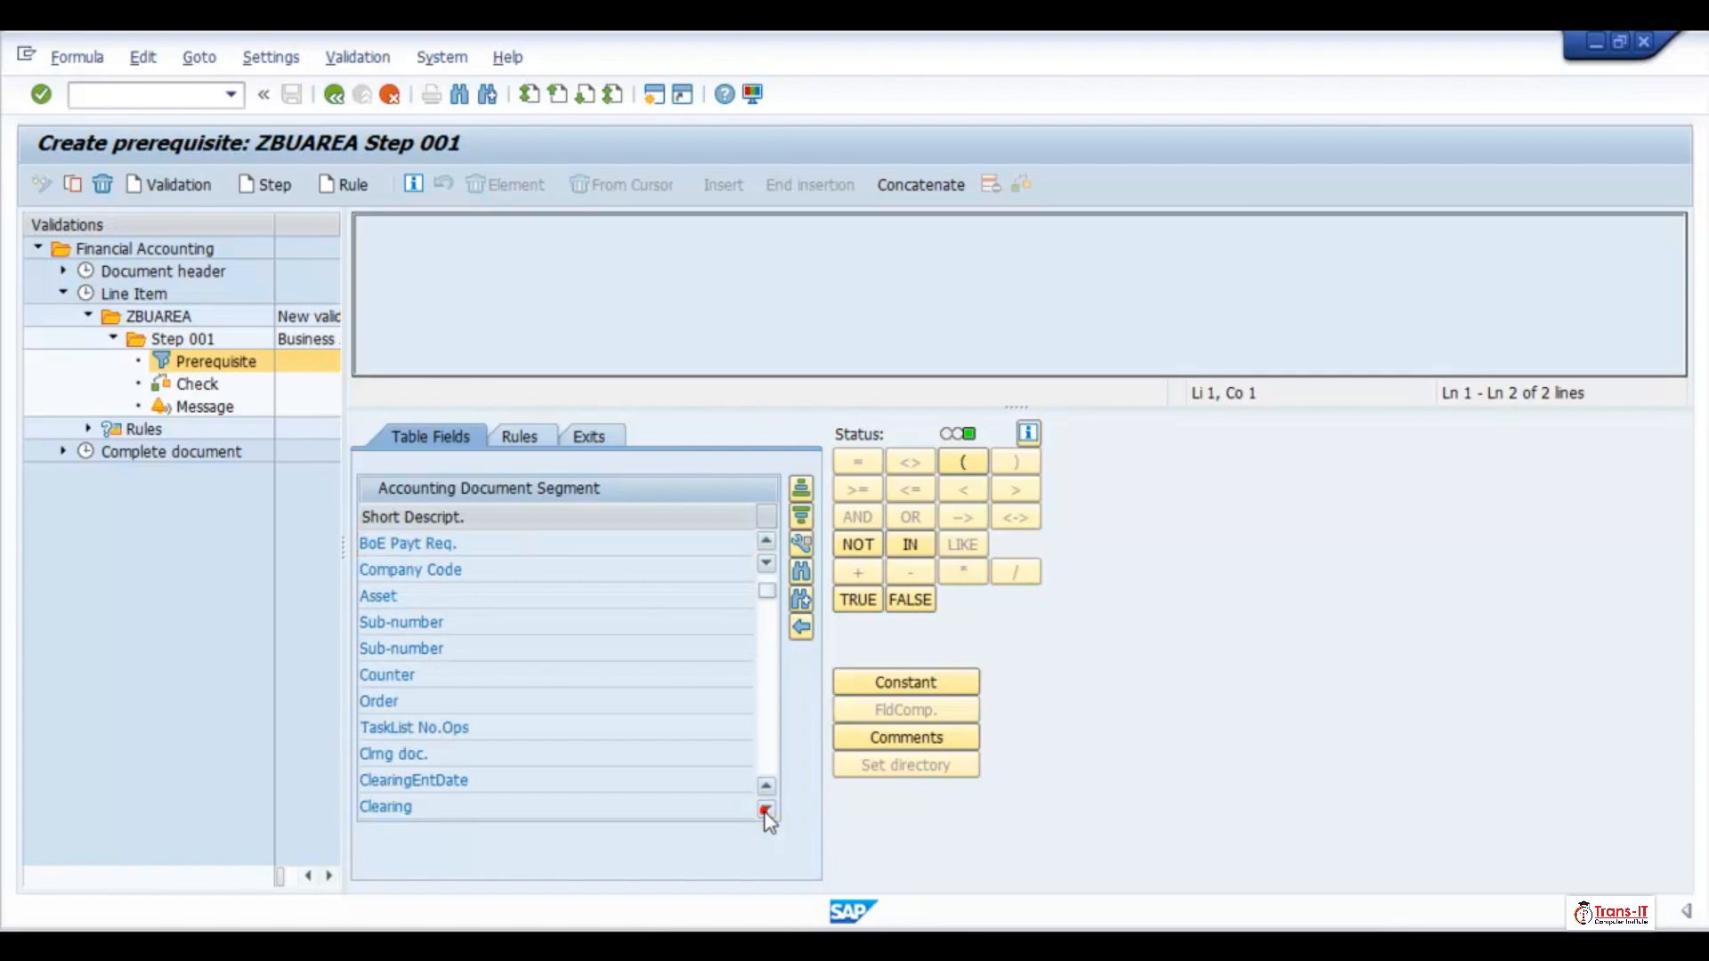
{"action": "left_click", "coordinate": [765, 810]}
{"action": "left_click", "coordinate": [765, 811]}
{"action": "left_click", "coordinate": [765, 811]}
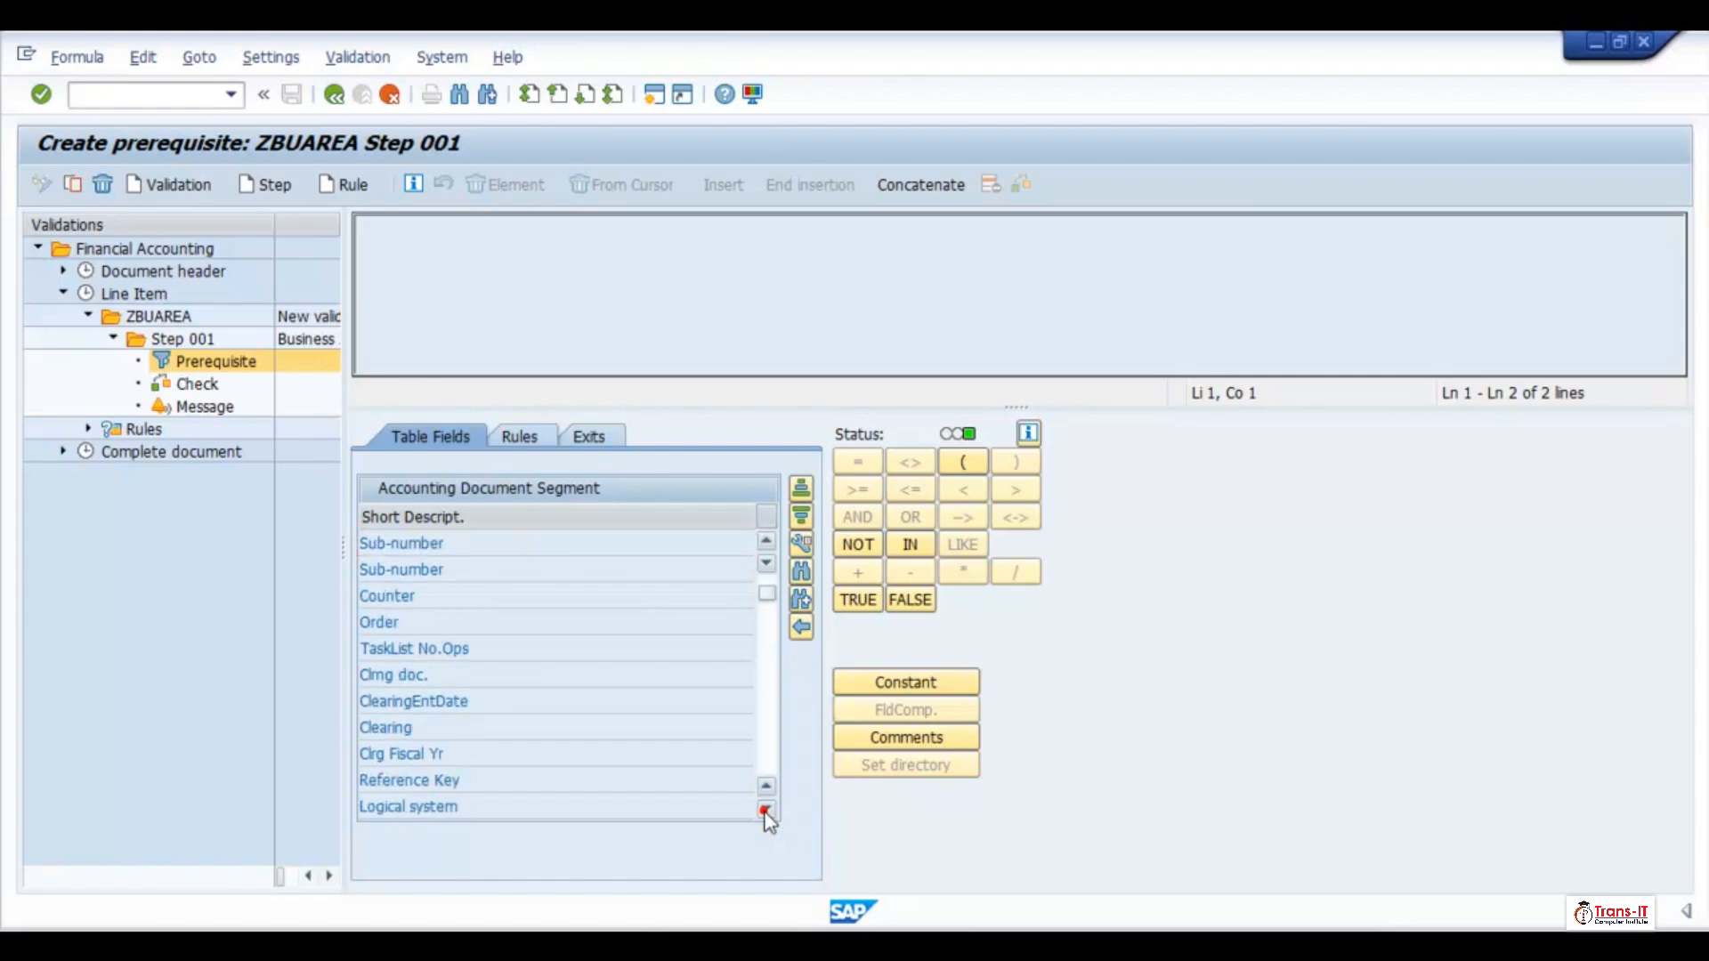
{"action": "left_click", "coordinate": [766, 810]}
{"action": "left_click", "coordinate": [765, 811]}
{"action": "left_click", "coordinate": [765, 811]}
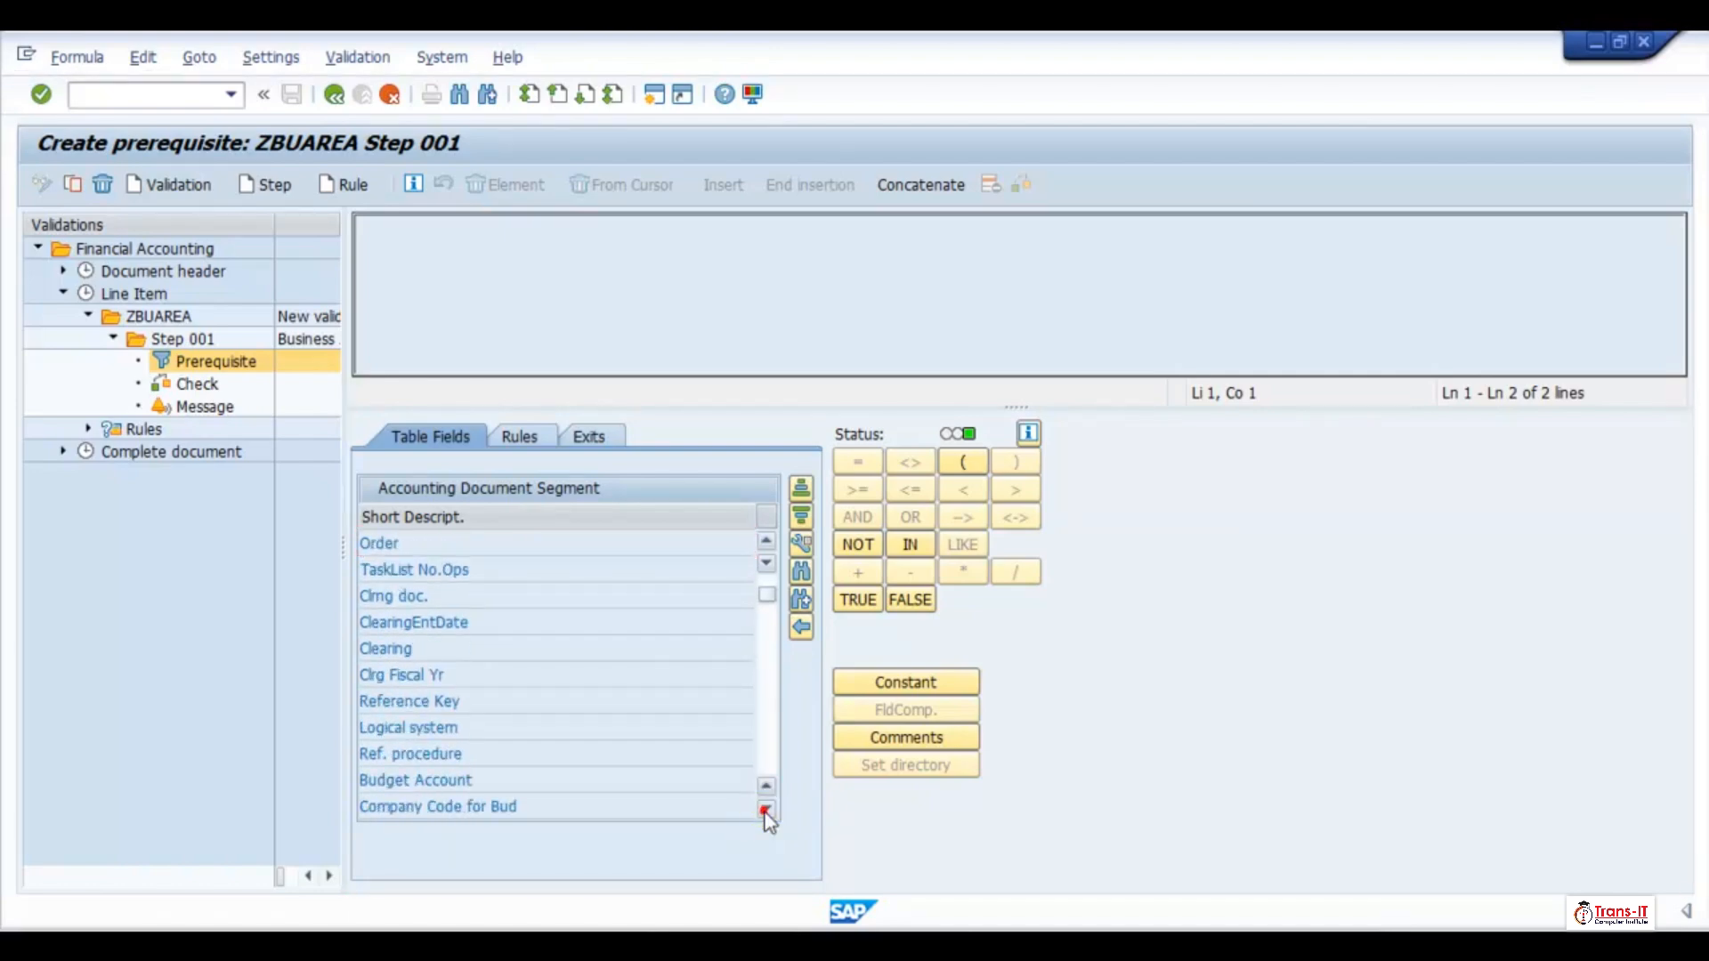
{"action": "left_click", "coordinate": [766, 811]}
{"action": "left_click", "coordinate": [765, 811]}
{"action": "left_click", "coordinate": [766, 811]}
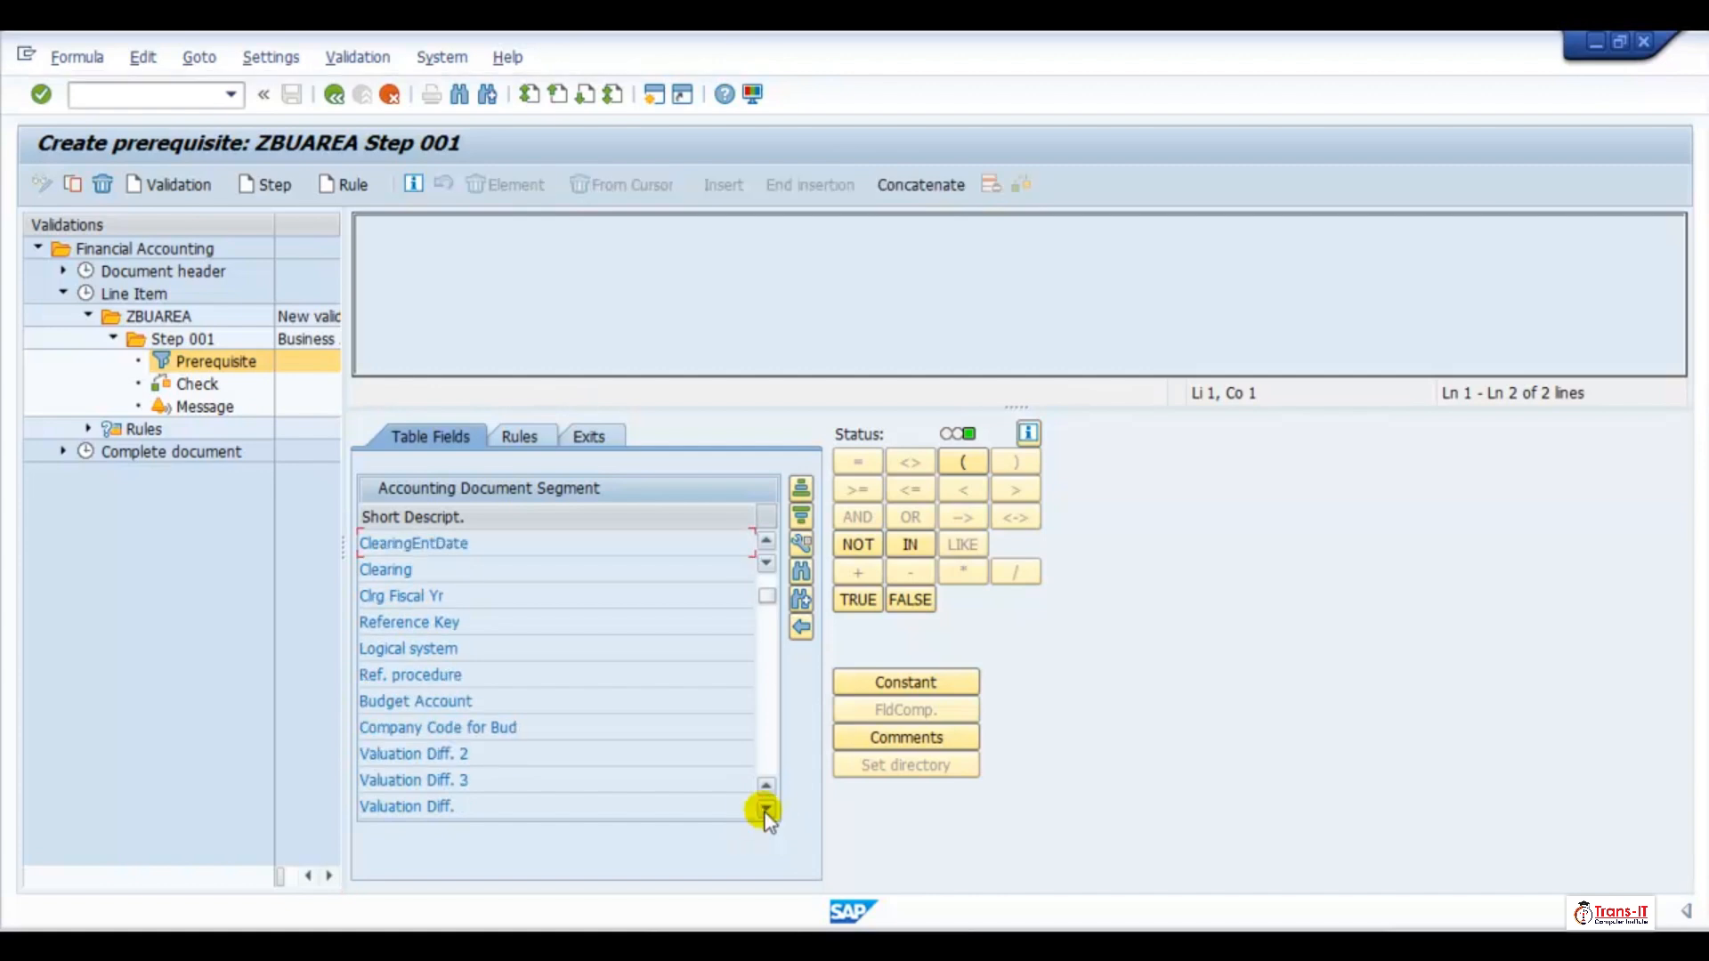
{"action": "left_click", "coordinate": [765, 811]}
{"action": "left_click", "coordinate": [765, 811]}
{"action": "left_click", "coordinate": [765, 811]}
{"action": "left_click", "coordinate": [766, 810]}
{"action": "left_click", "coordinate": [765, 811]}
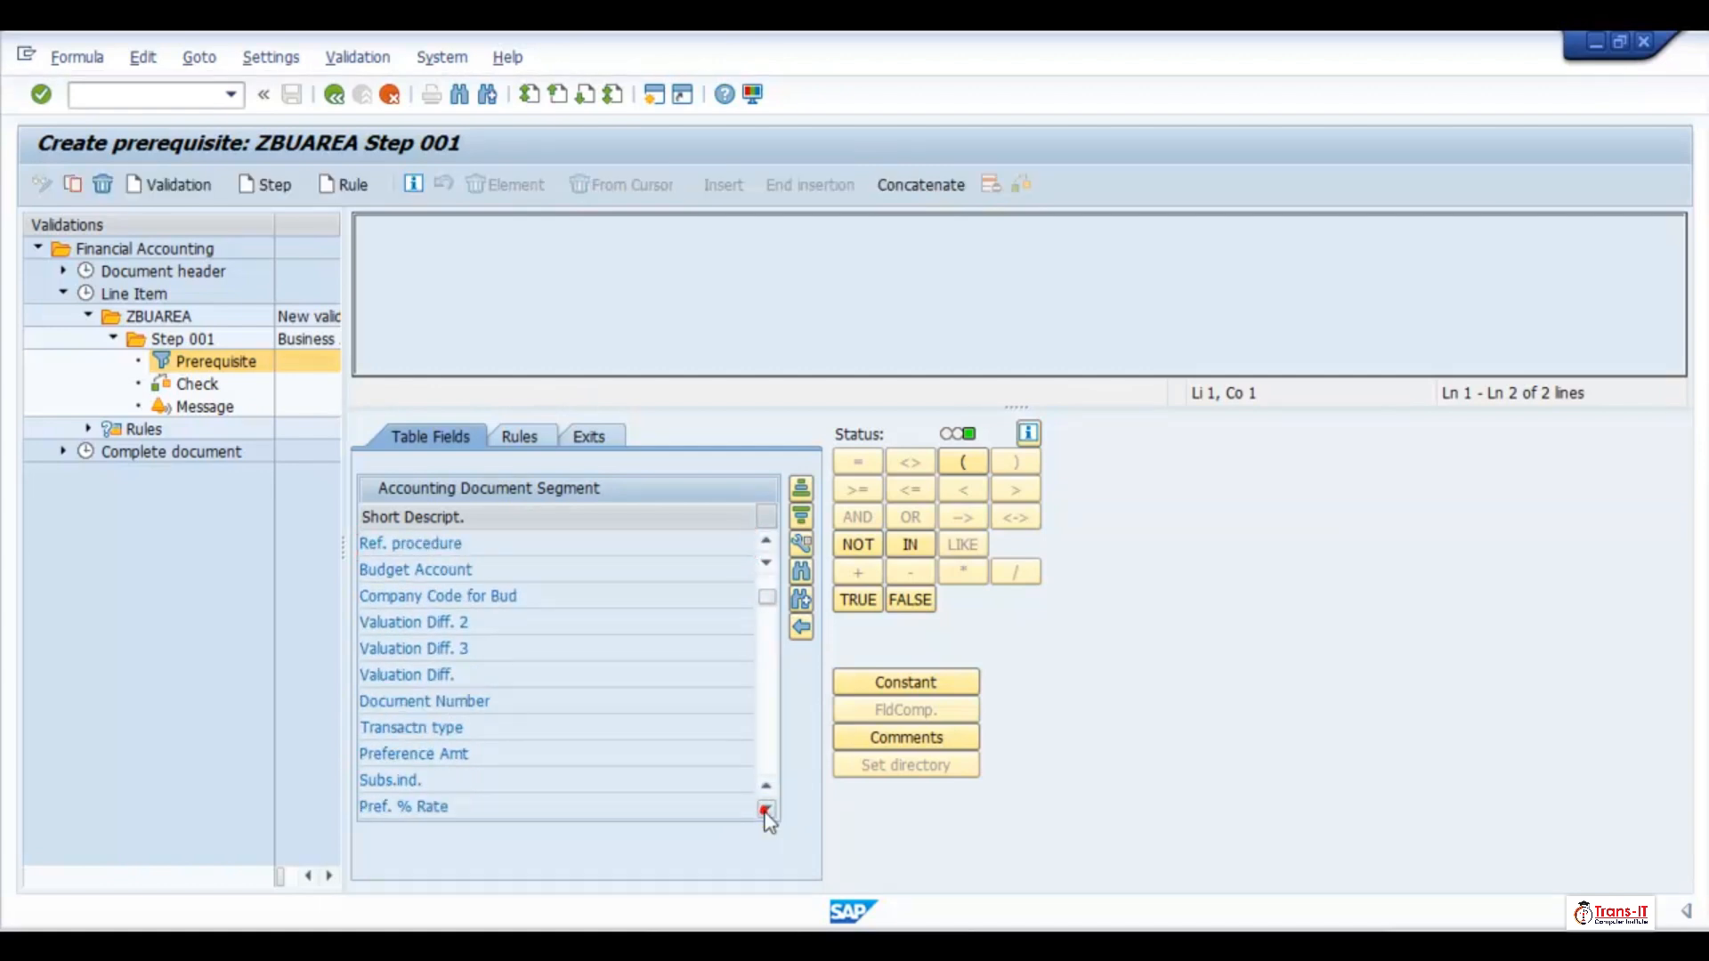
{"action": "left_click", "coordinate": [765, 810]}
{"action": "left_click", "coordinate": [765, 810]}
{"action": "left_click", "coordinate": [766, 810]}
{"action": "left_click", "coordinate": [766, 810]}
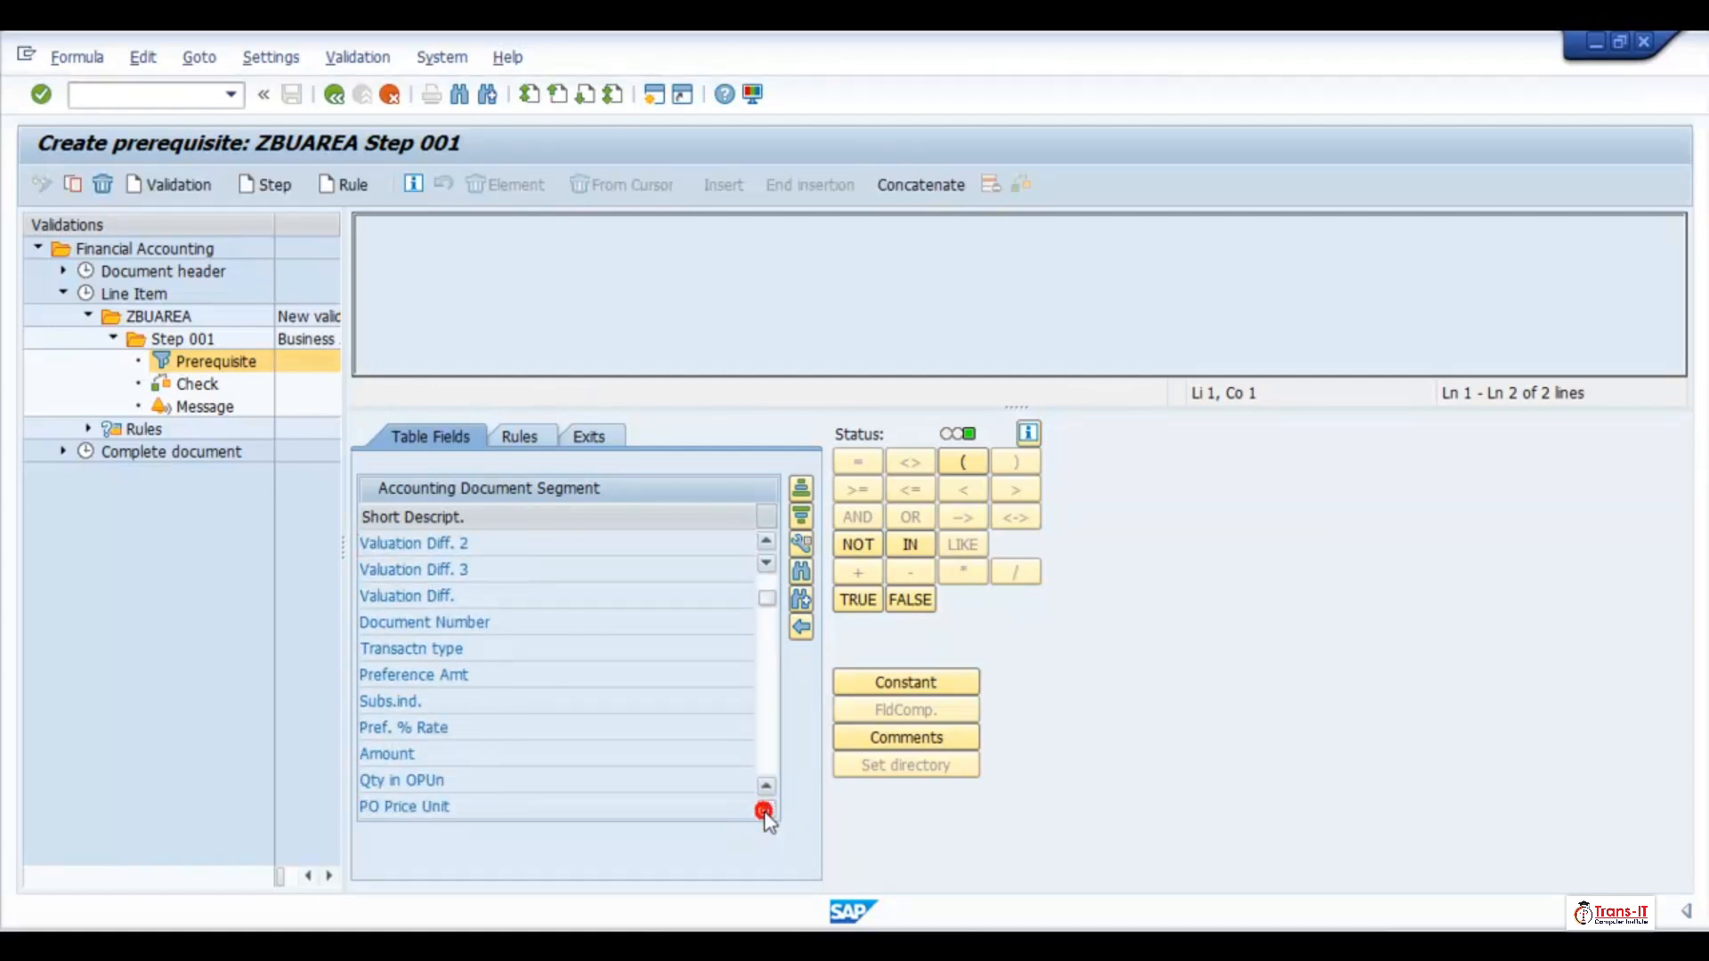
{"action": "left_click", "coordinate": [766, 811]}
{"action": "left_click", "coordinate": [765, 811]}
{"action": "left_click", "coordinate": [765, 810]}
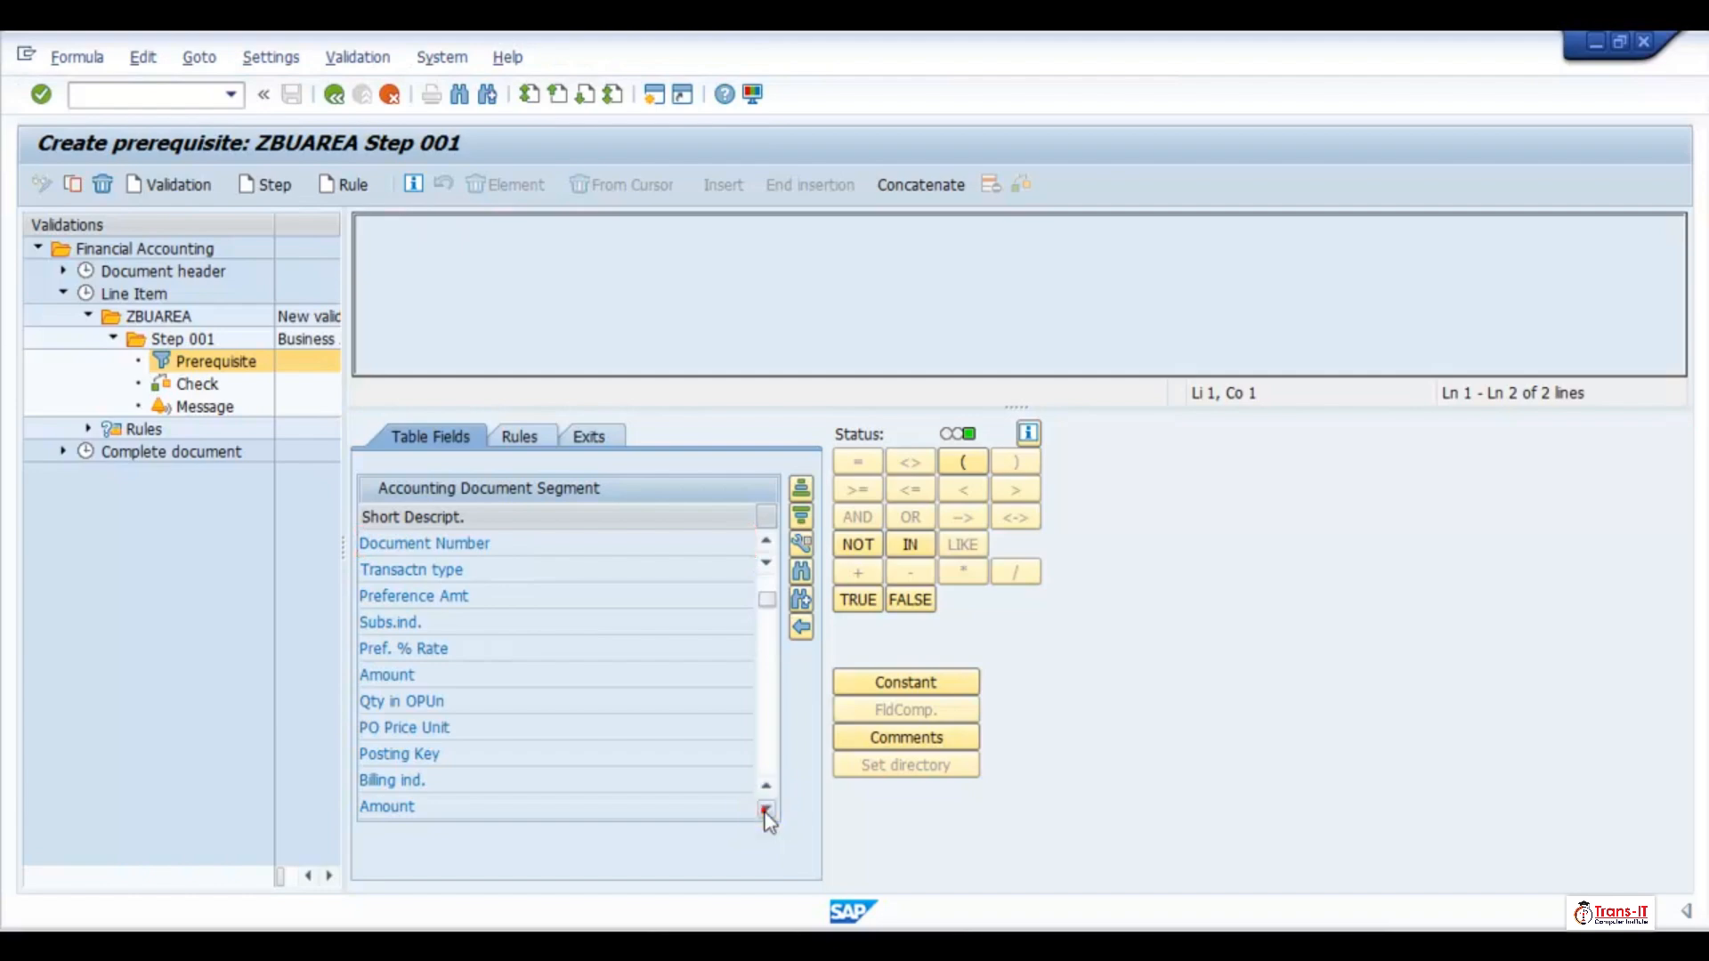
{"action": "left_click", "coordinate": [765, 811]}
{"action": "left_click", "coordinate": [765, 811]}
{"action": "left_click", "coordinate": [765, 811]}
{"action": "left_click", "coordinate": [765, 811]}
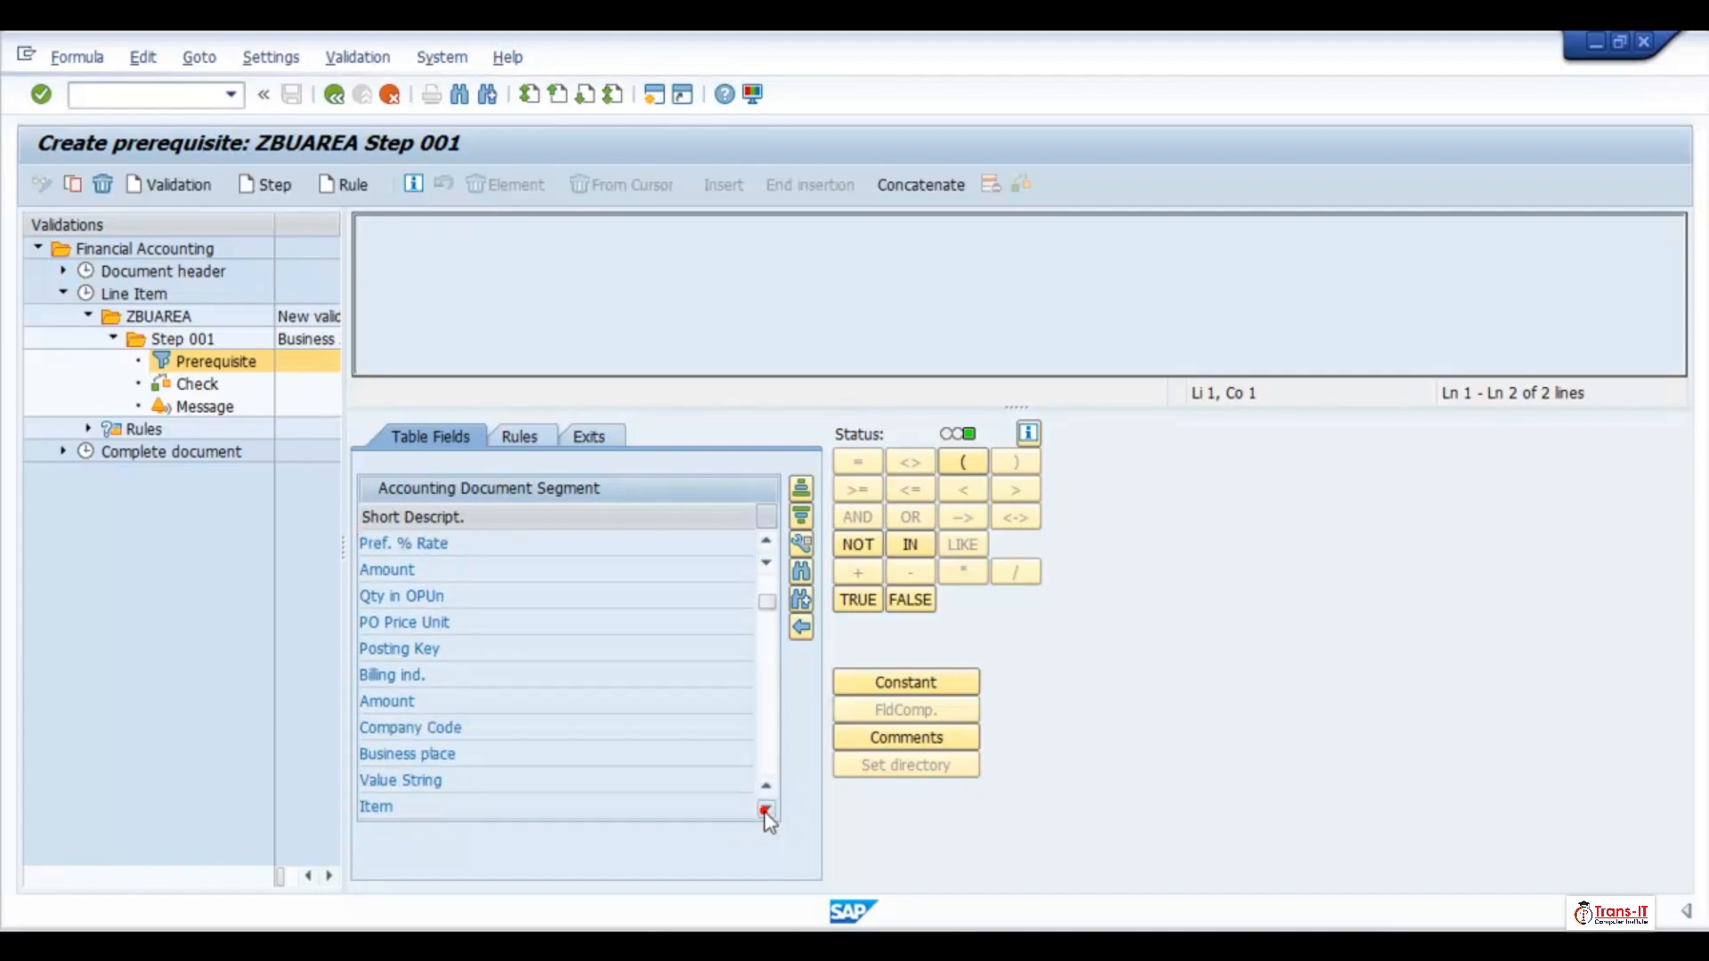
{"action": "left_click", "coordinate": [765, 811]}
{"action": "left_click", "coordinate": [766, 811]}
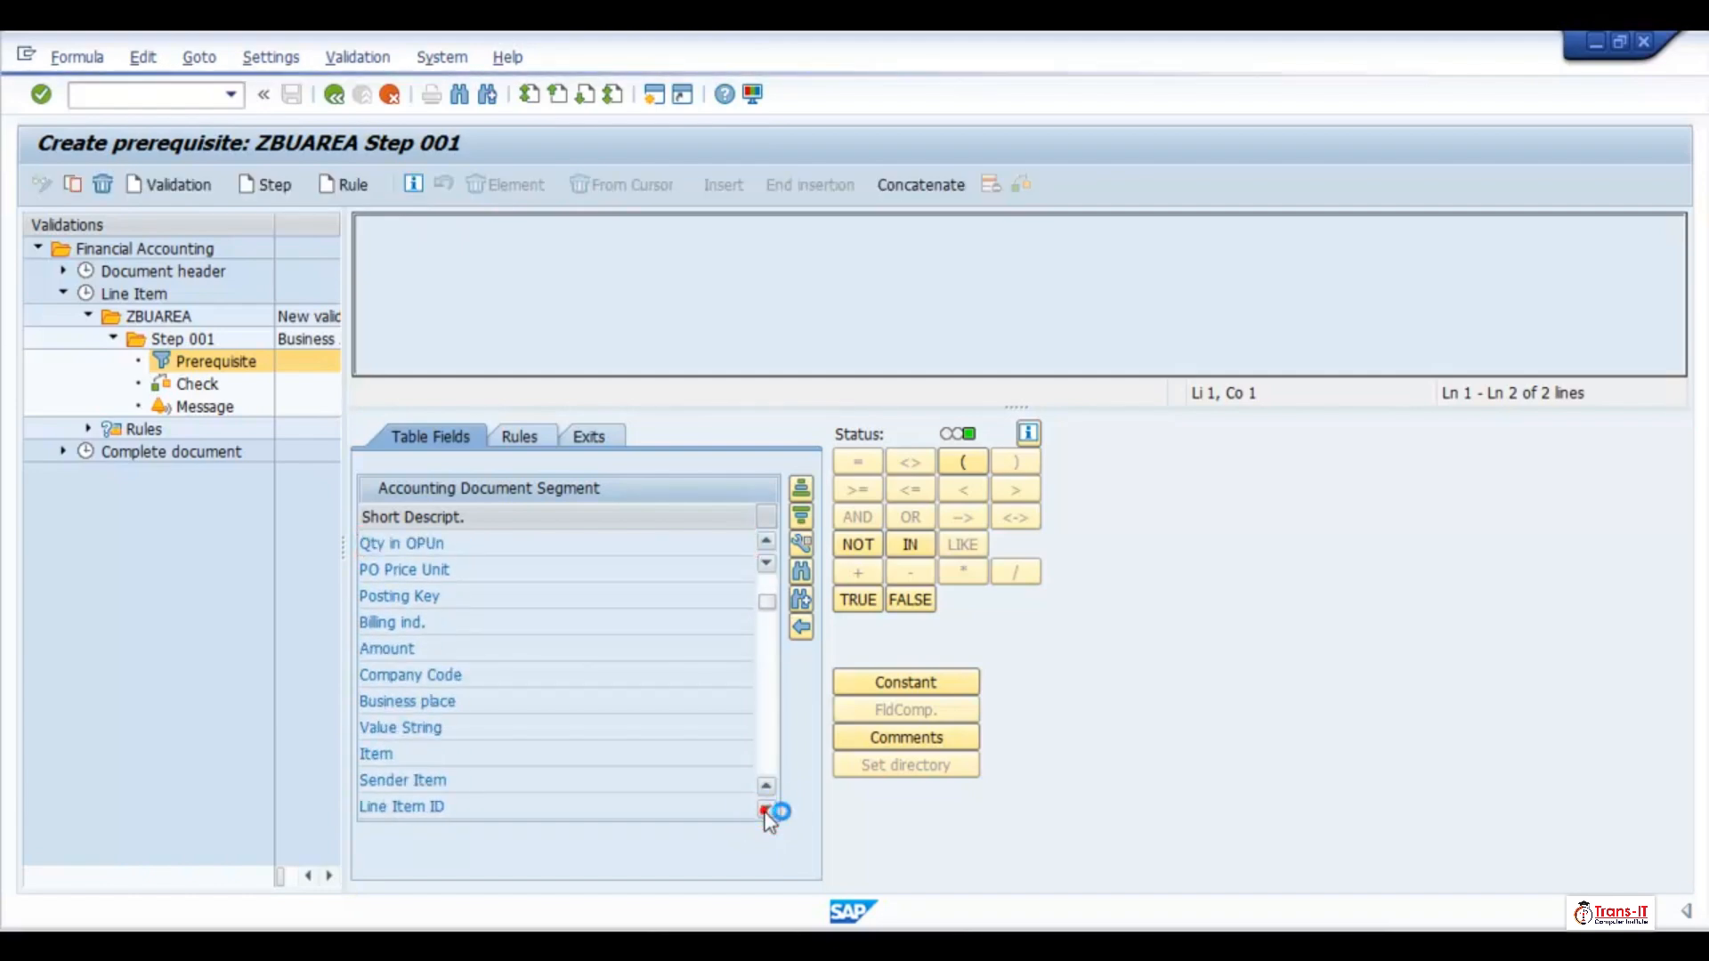
{"action": "left_click", "coordinate": [766, 810]}
{"action": "left_click", "coordinate": [765, 810]}
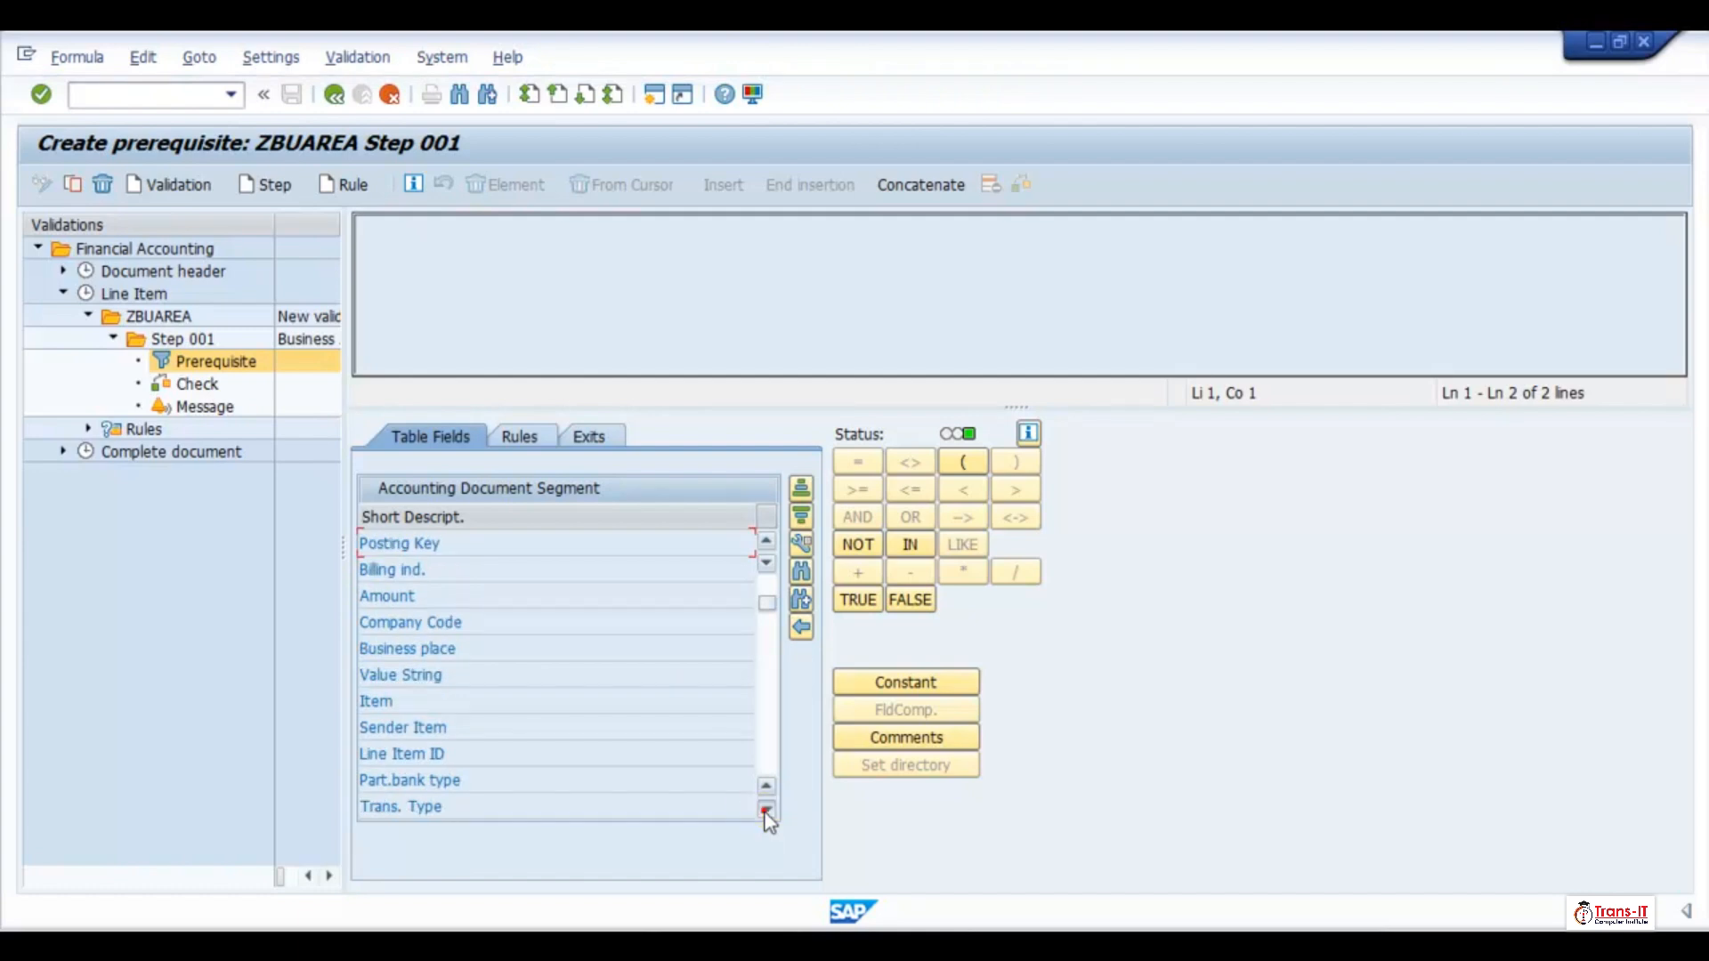
{"action": "left_click", "coordinate": [766, 811]}
{"action": "left_click", "coordinate": [766, 810]}
{"action": "left_click", "coordinate": [765, 810]}
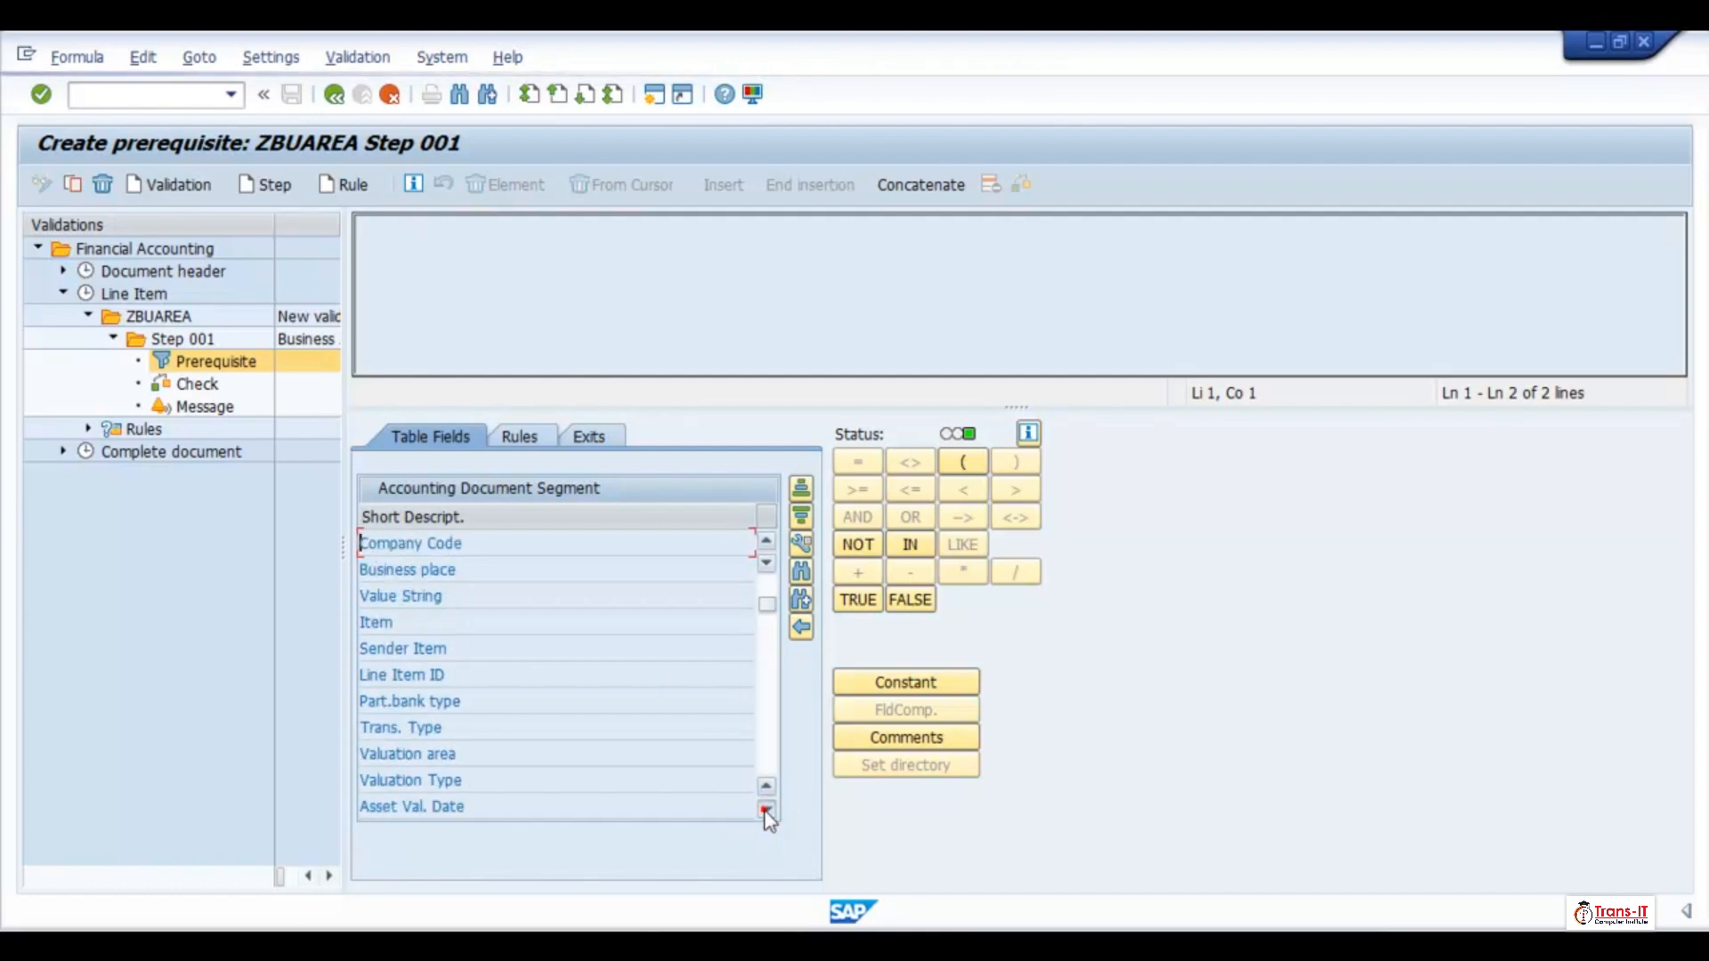
{"action": "left_click", "coordinate": [765, 811]}
{"action": "left_click", "coordinate": [766, 811]}
{"action": "left_click", "coordinate": [765, 811]}
{"action": "left_click", "coordinate": [765, 810]}
{"action": "left_click", "coordinate": [765, 810]}
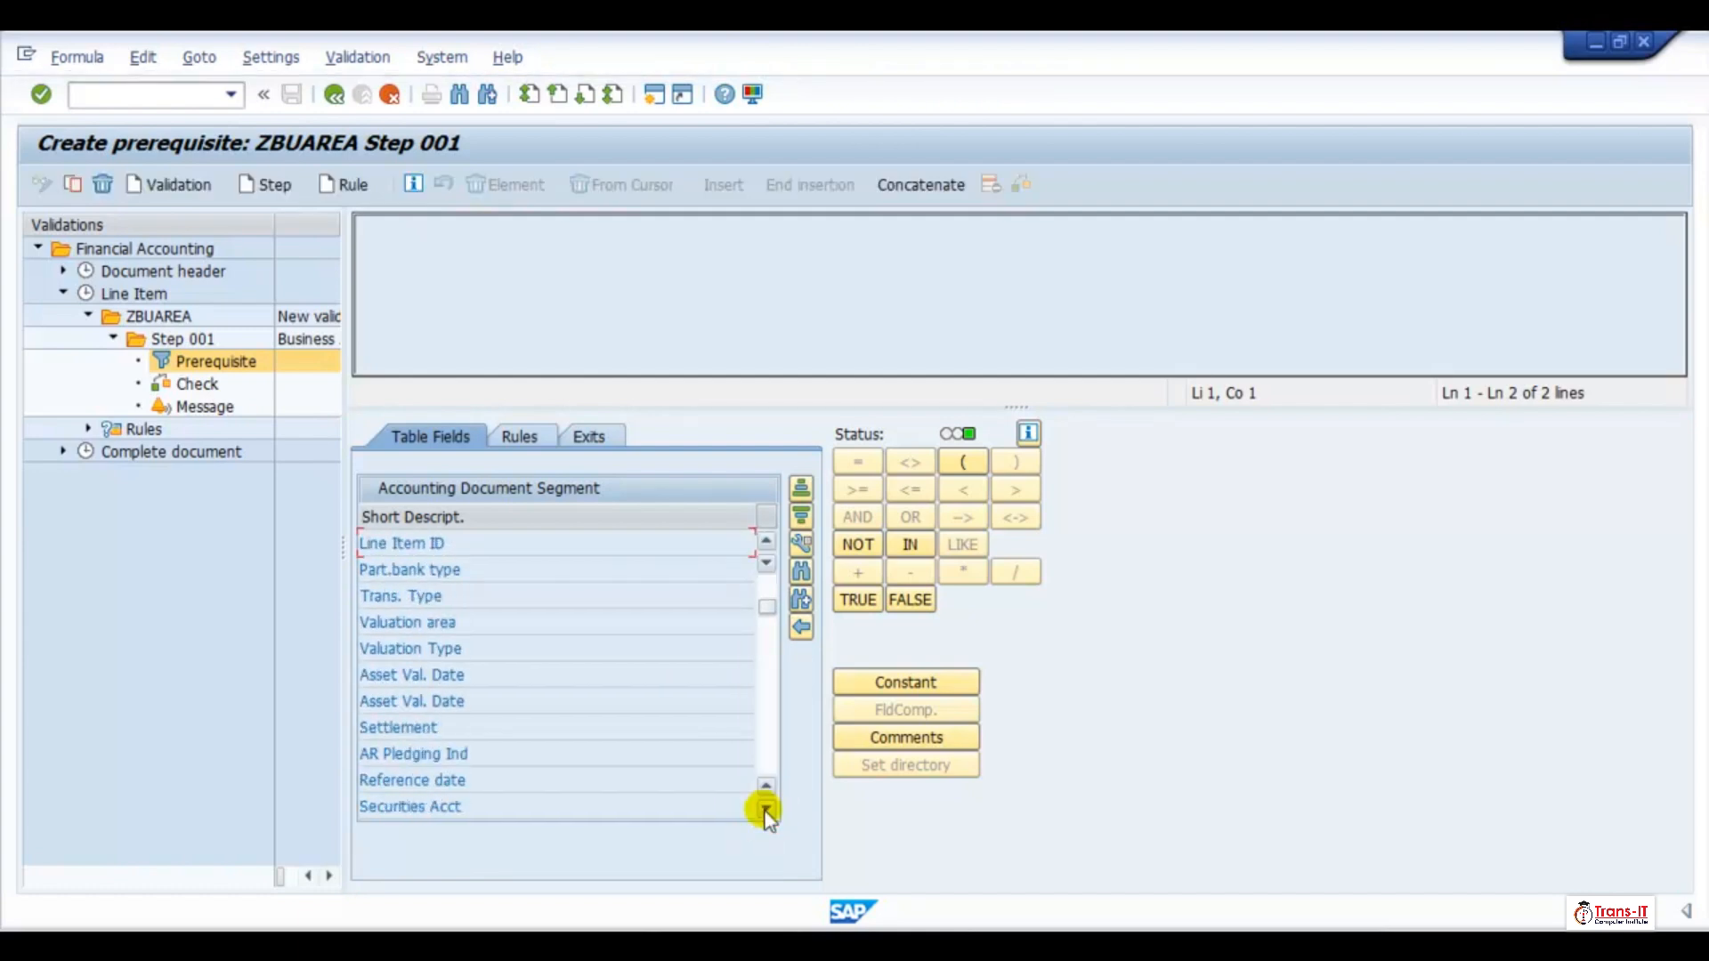
{"action": "left_click", "coordinate": [765, 811]}
{"action": "left_click", "coordinate": [766, 811]}
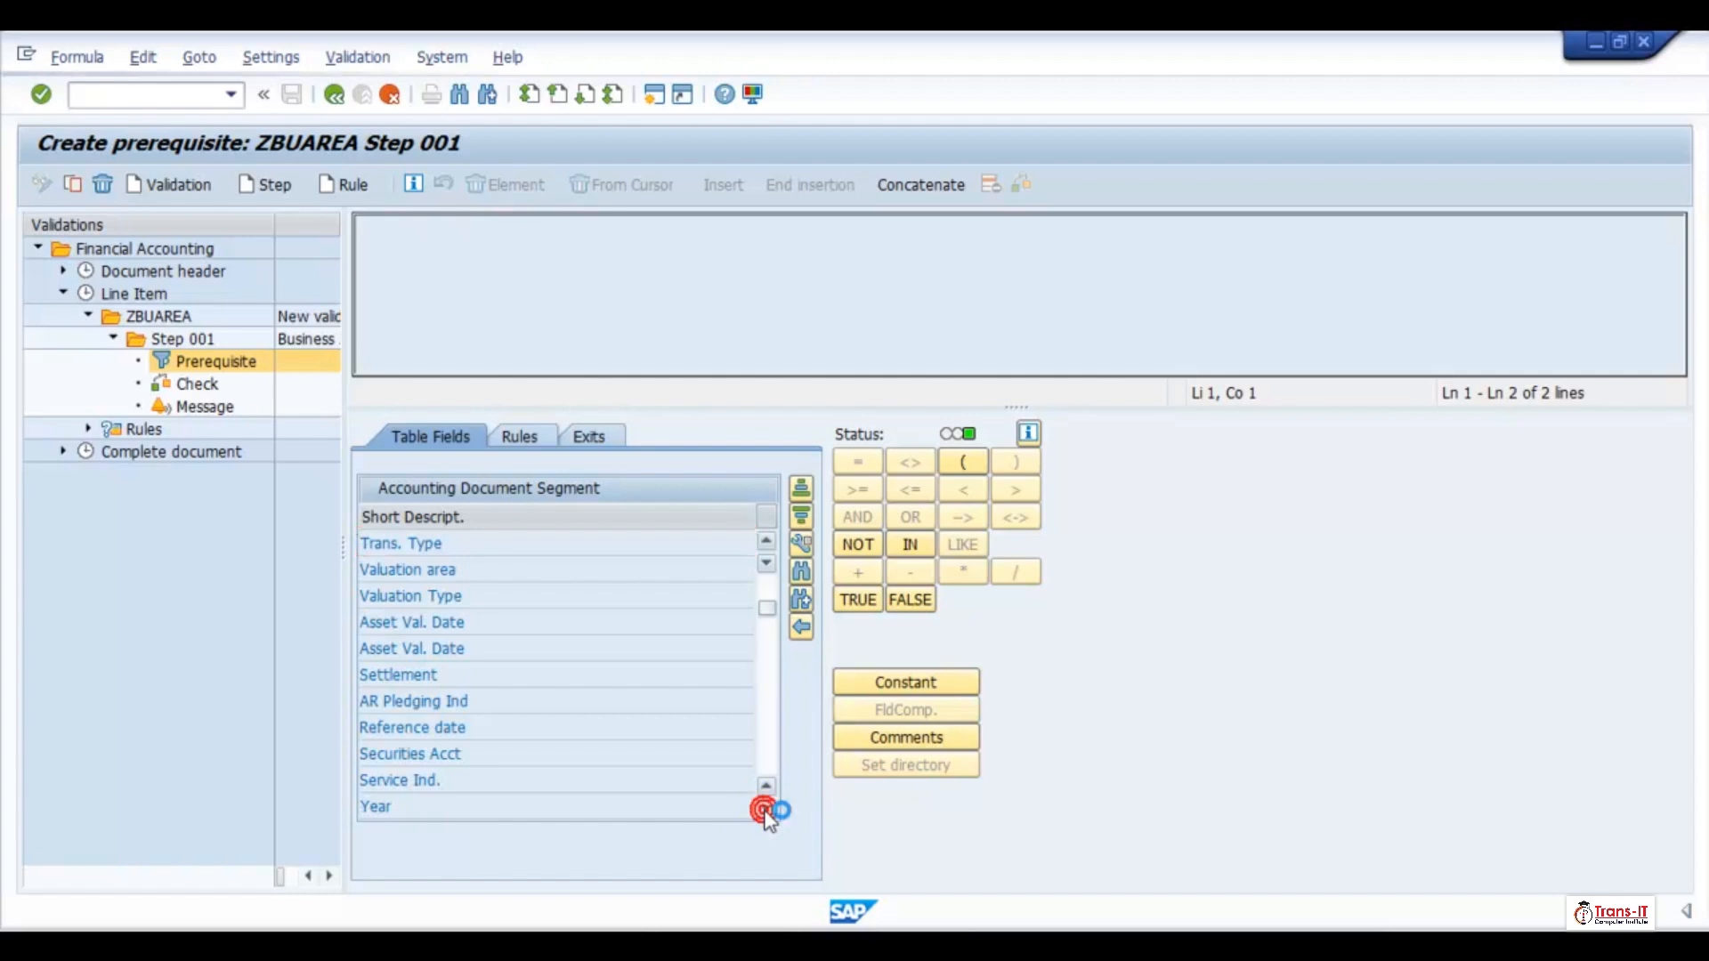
{"action": "left_click", "coordinate": [765, 811]}
{"action": "left_click", "coordinate": [766, 810]}
{"action": "left_click", "coordinate": [766, 811]}
{"action": "left_click", "coordinate": [765, 811]}
{"action": "left_click", "coordinate": [766, 811]}
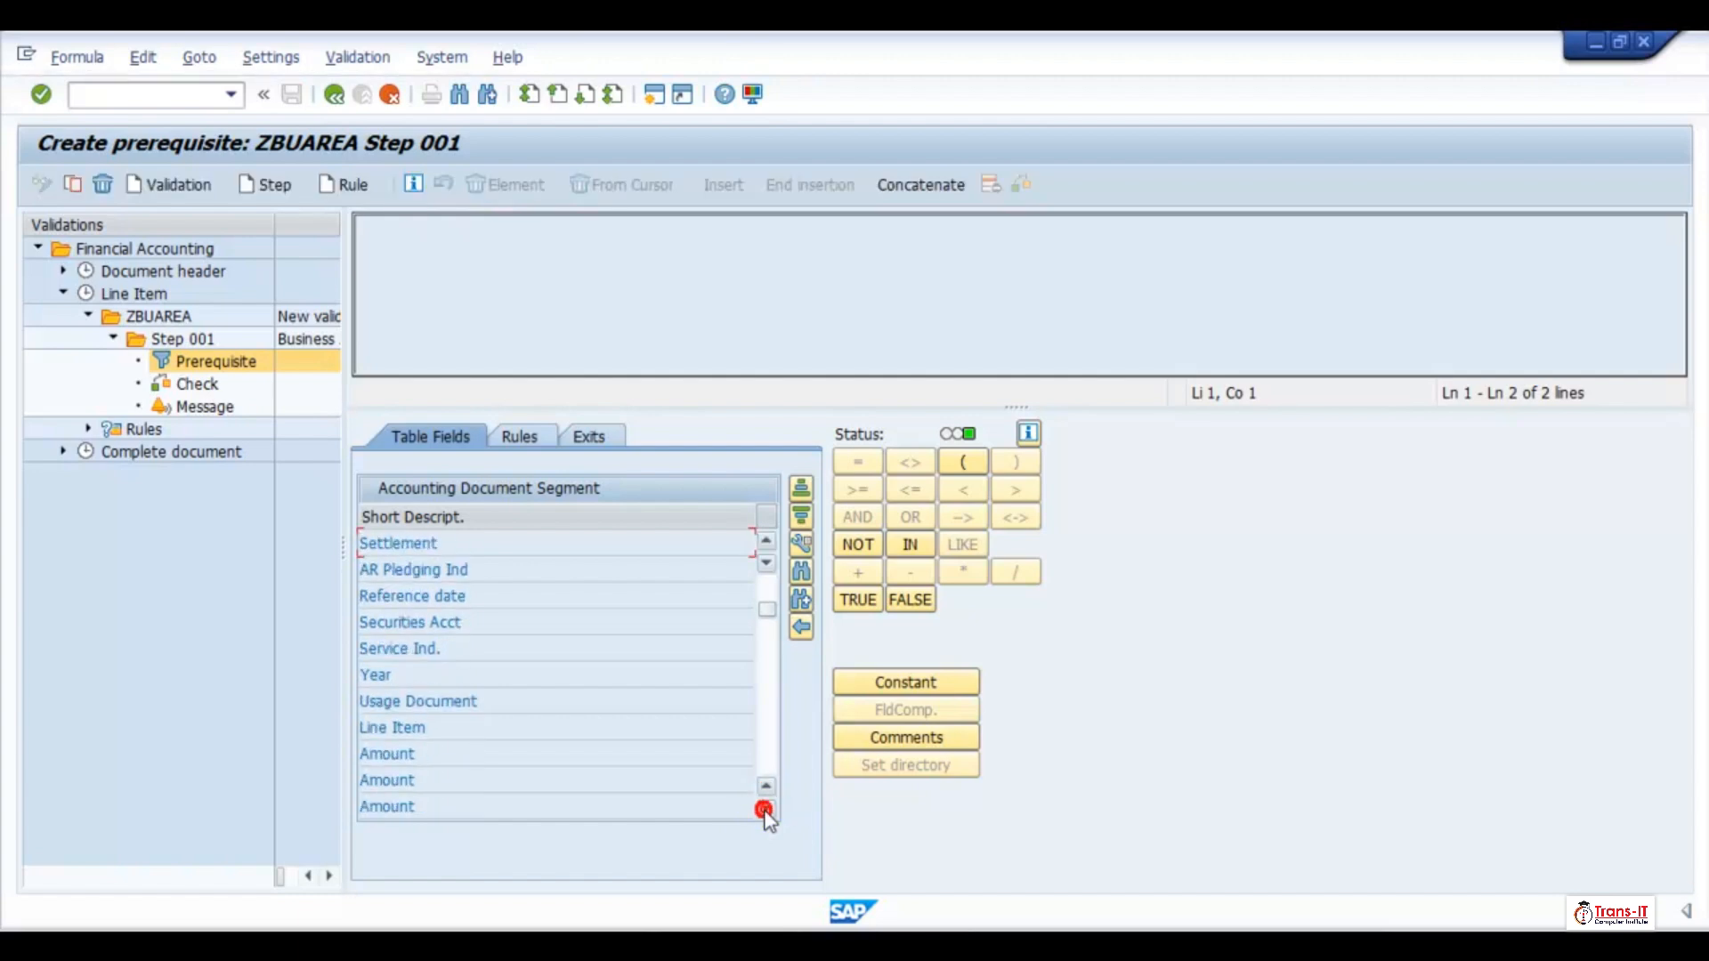
Search the Accounting Document Segment field list for "G/L Acct"
{"action": "left_click", "coordinate": [800, 572]}
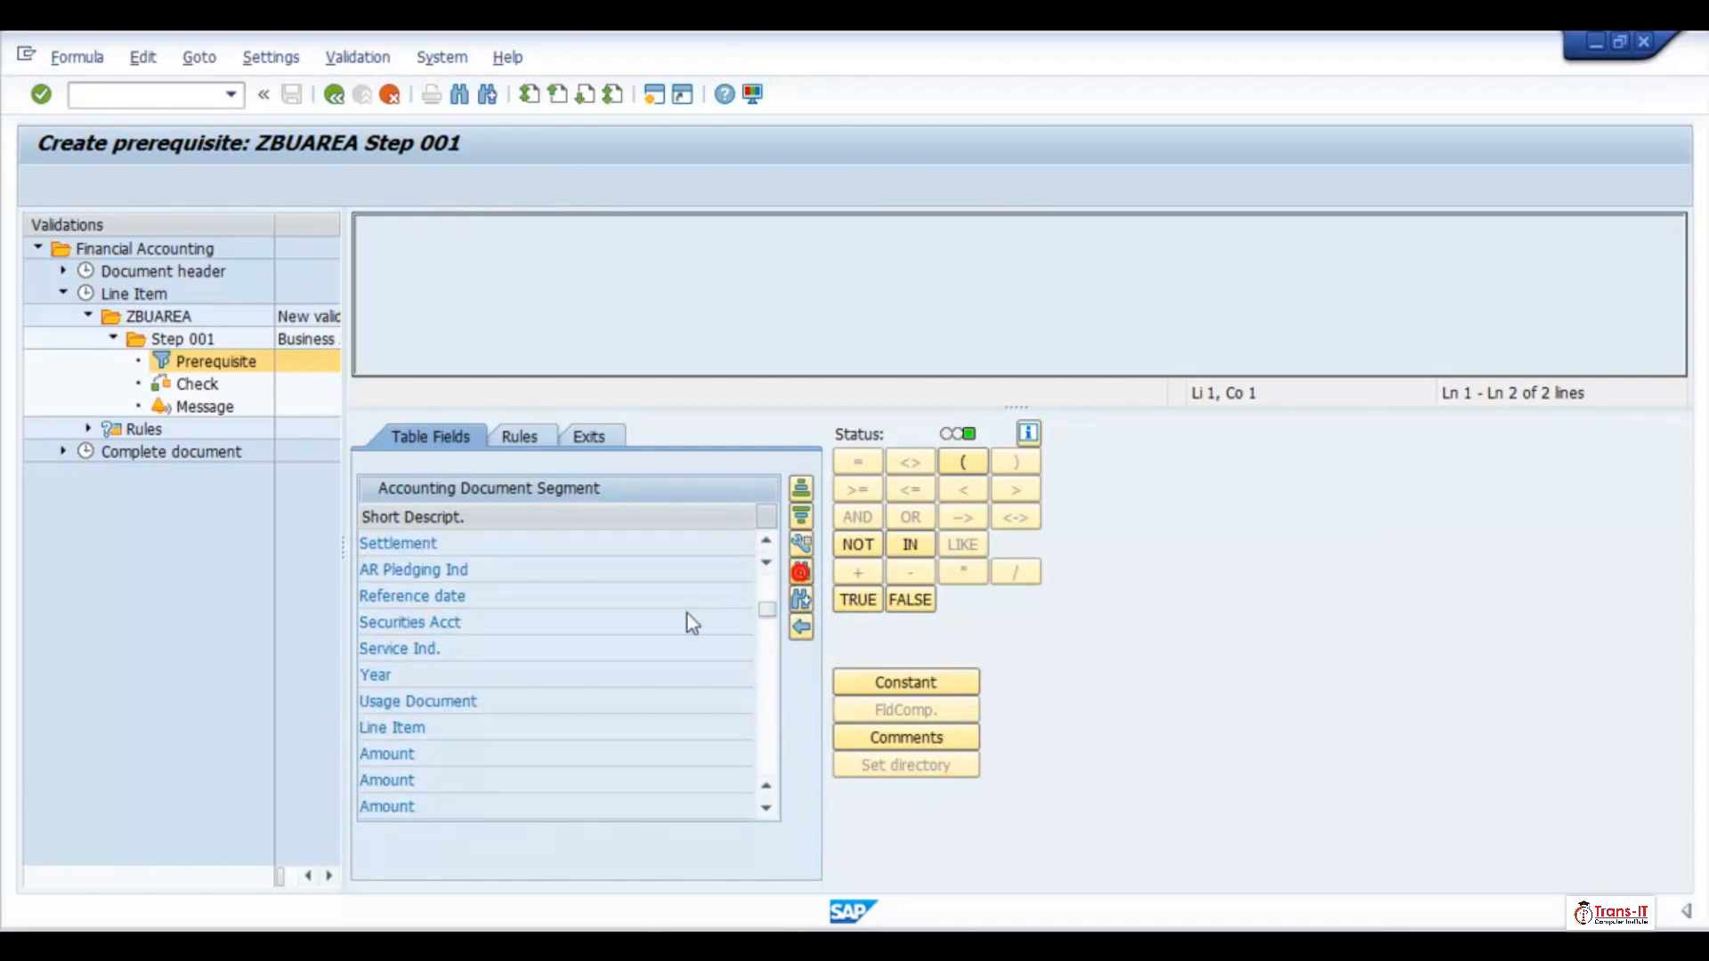
{"action": "type", "text": "G/L A"}
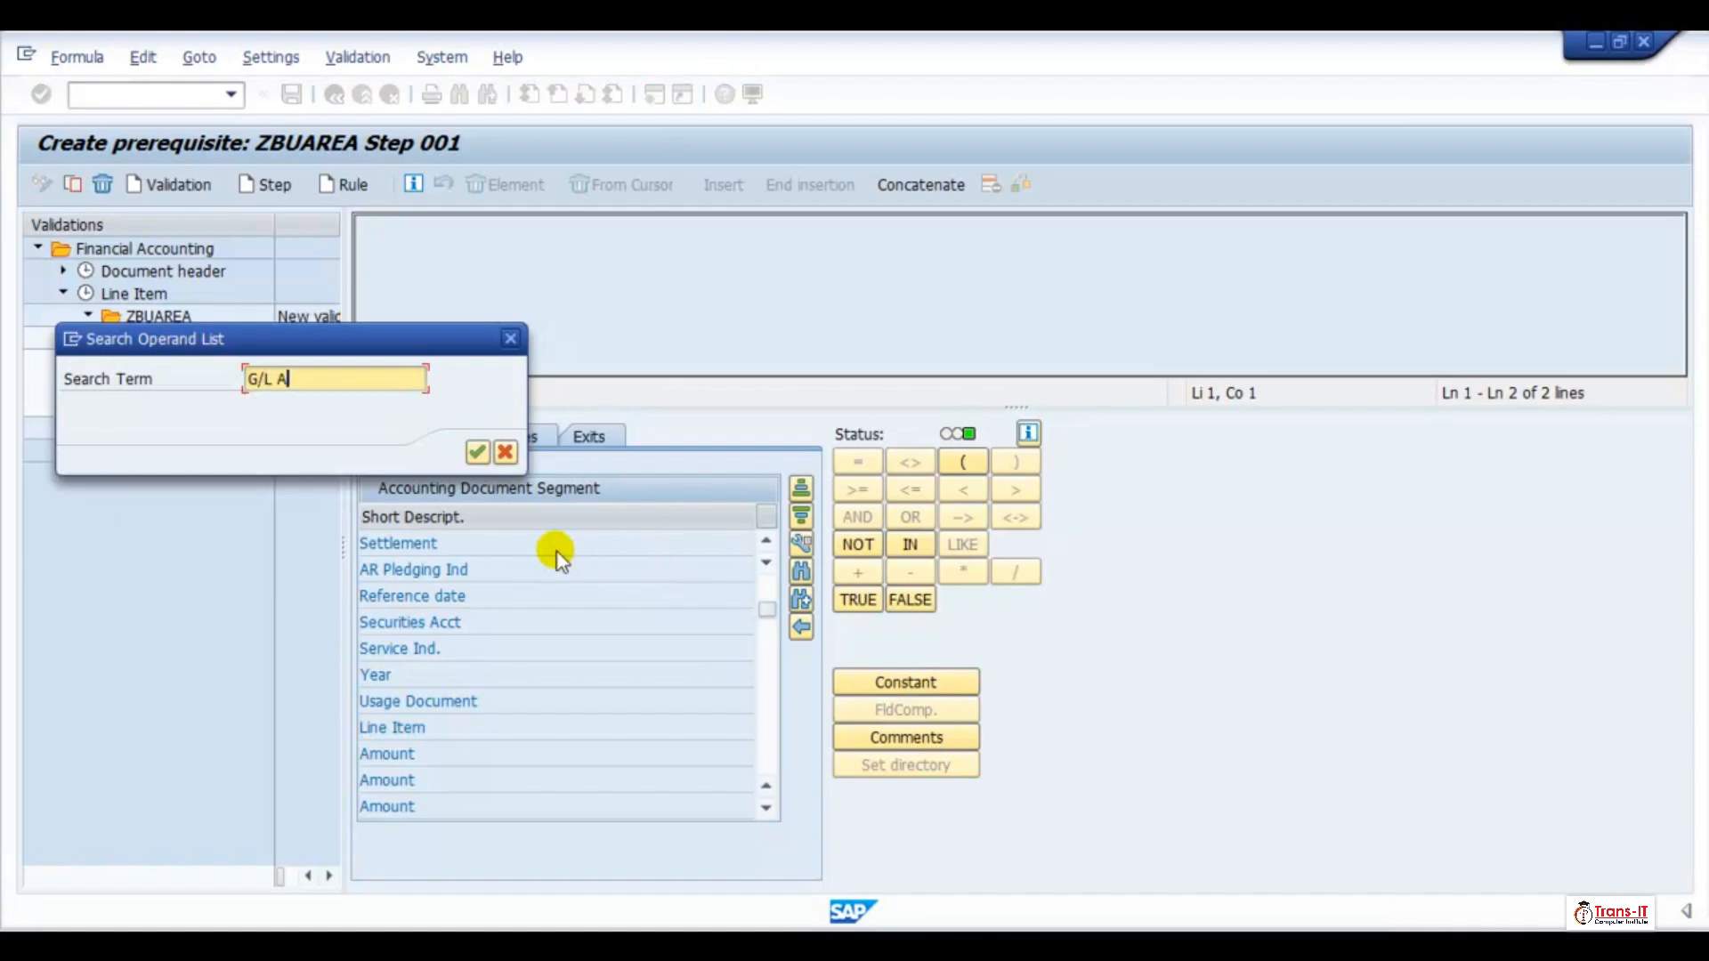
{"action": "type", "text": "cct"}
{"action": "left_click", "coordinate": [478, 452]}
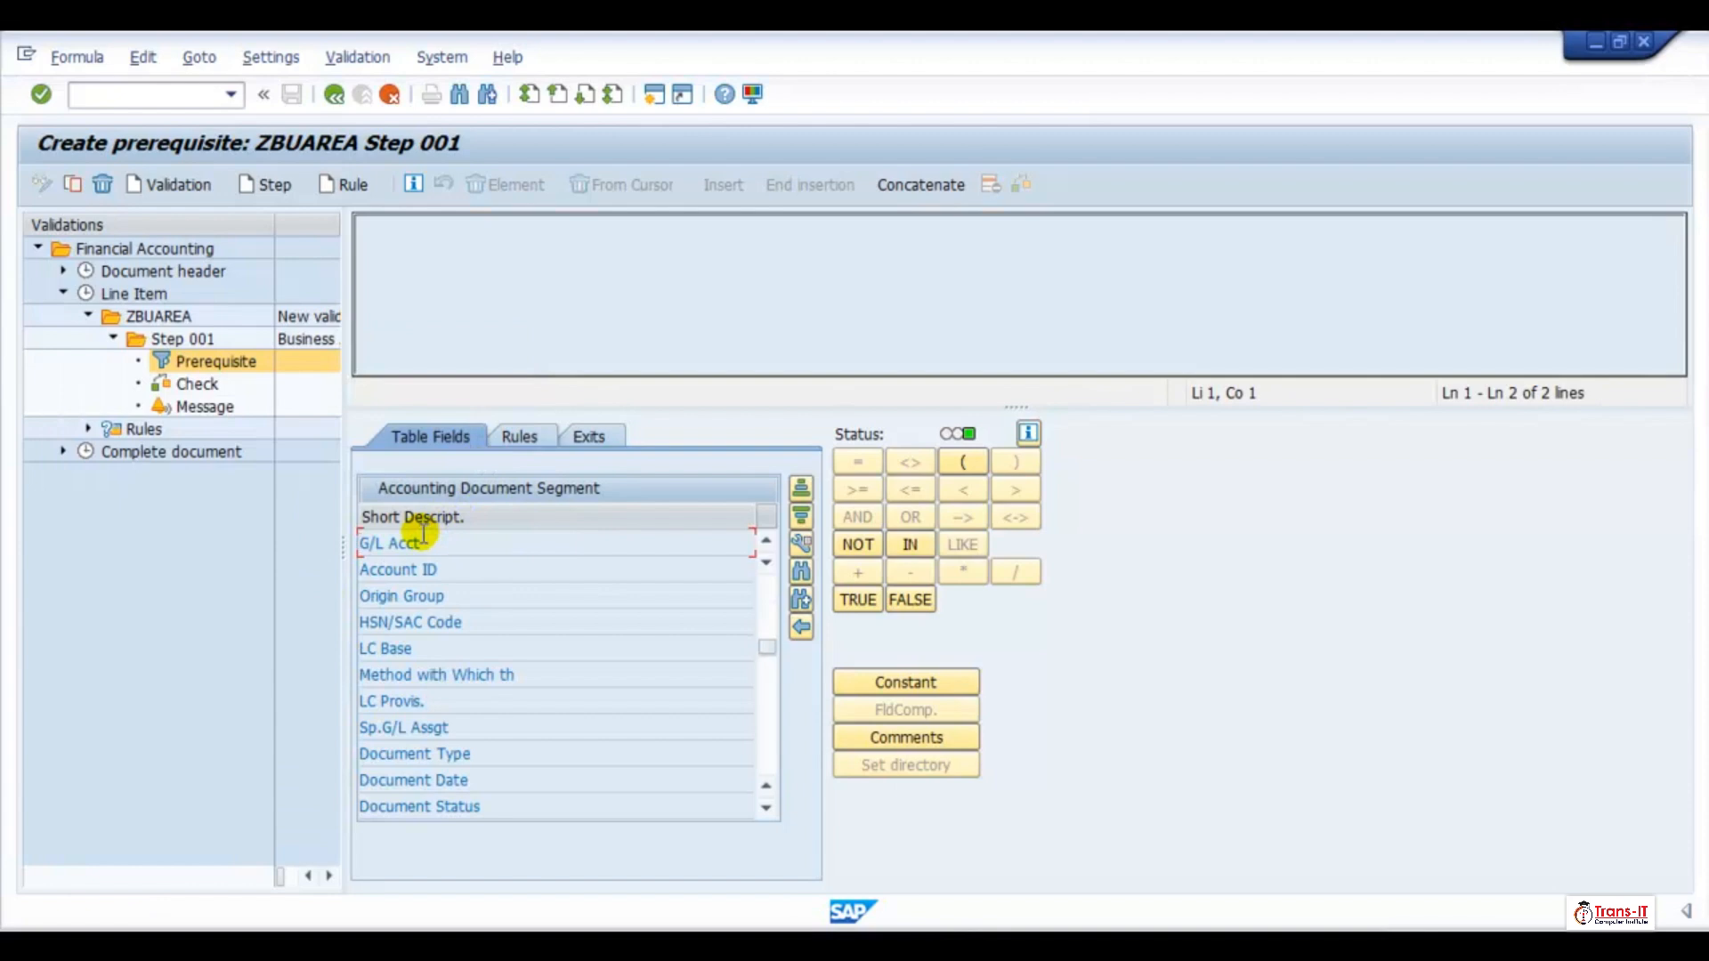
Build the Step 001 prerequisite formula G/L Acct = '100000' from the G/L Acct field and a constant
{"action": "double_click", "coordinate": [402, 540]}
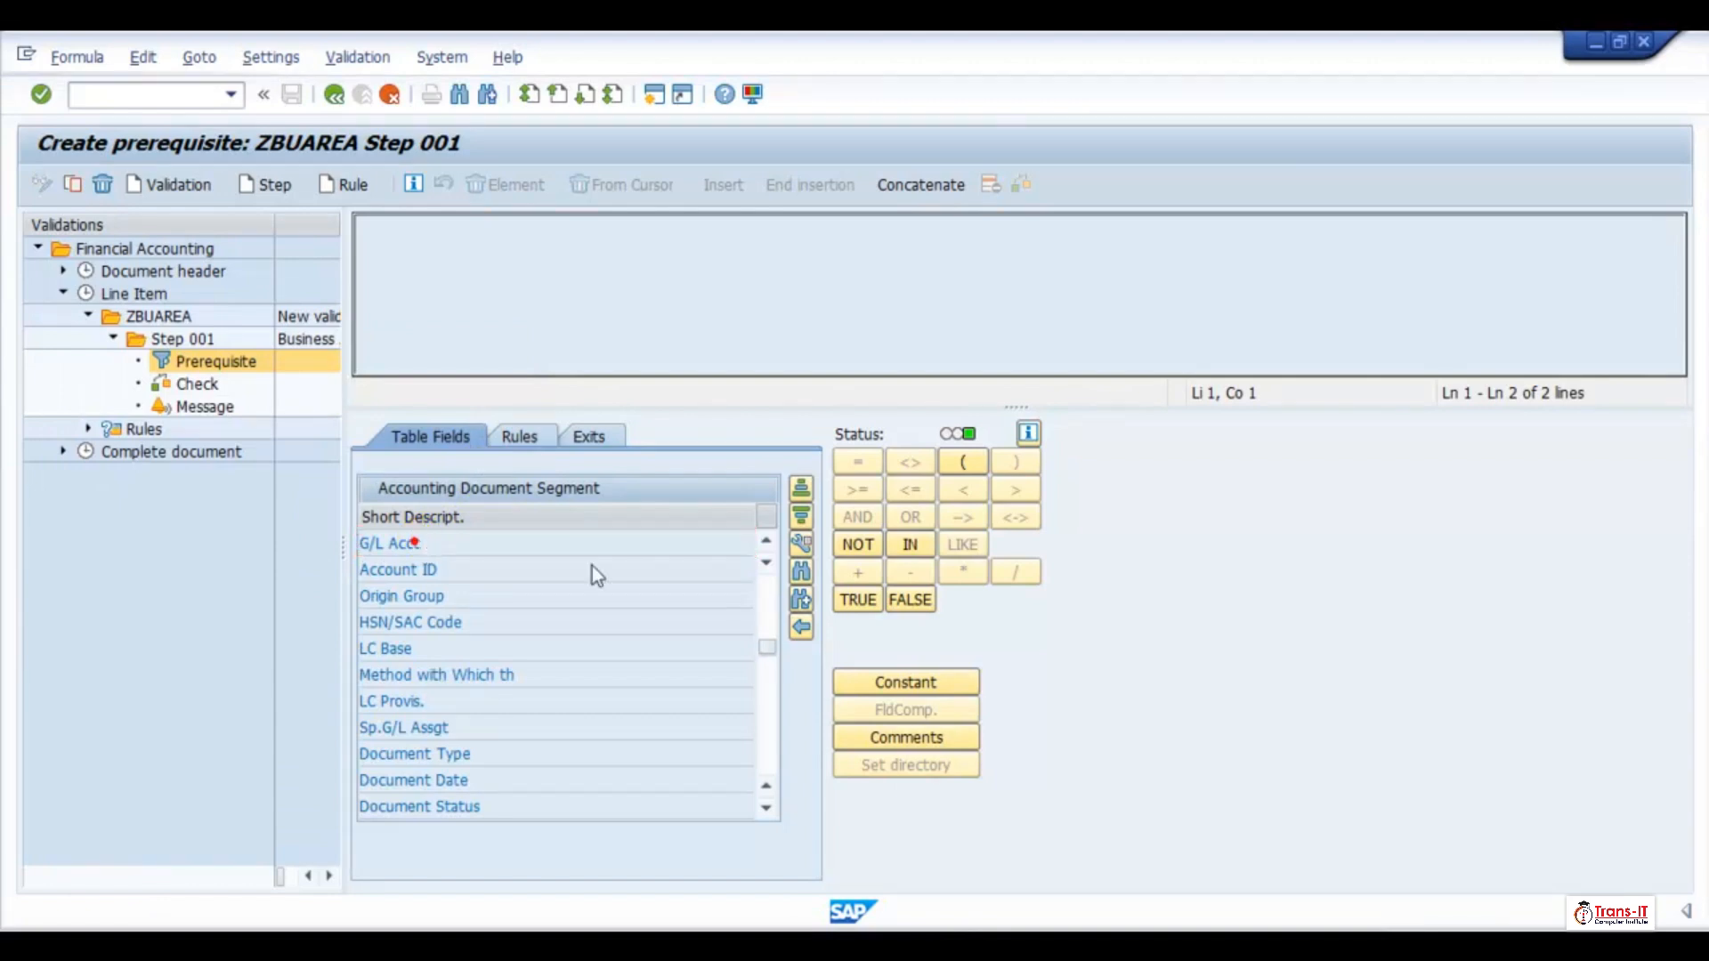
{"action": "left_click", "coordinate": [857, 462]}
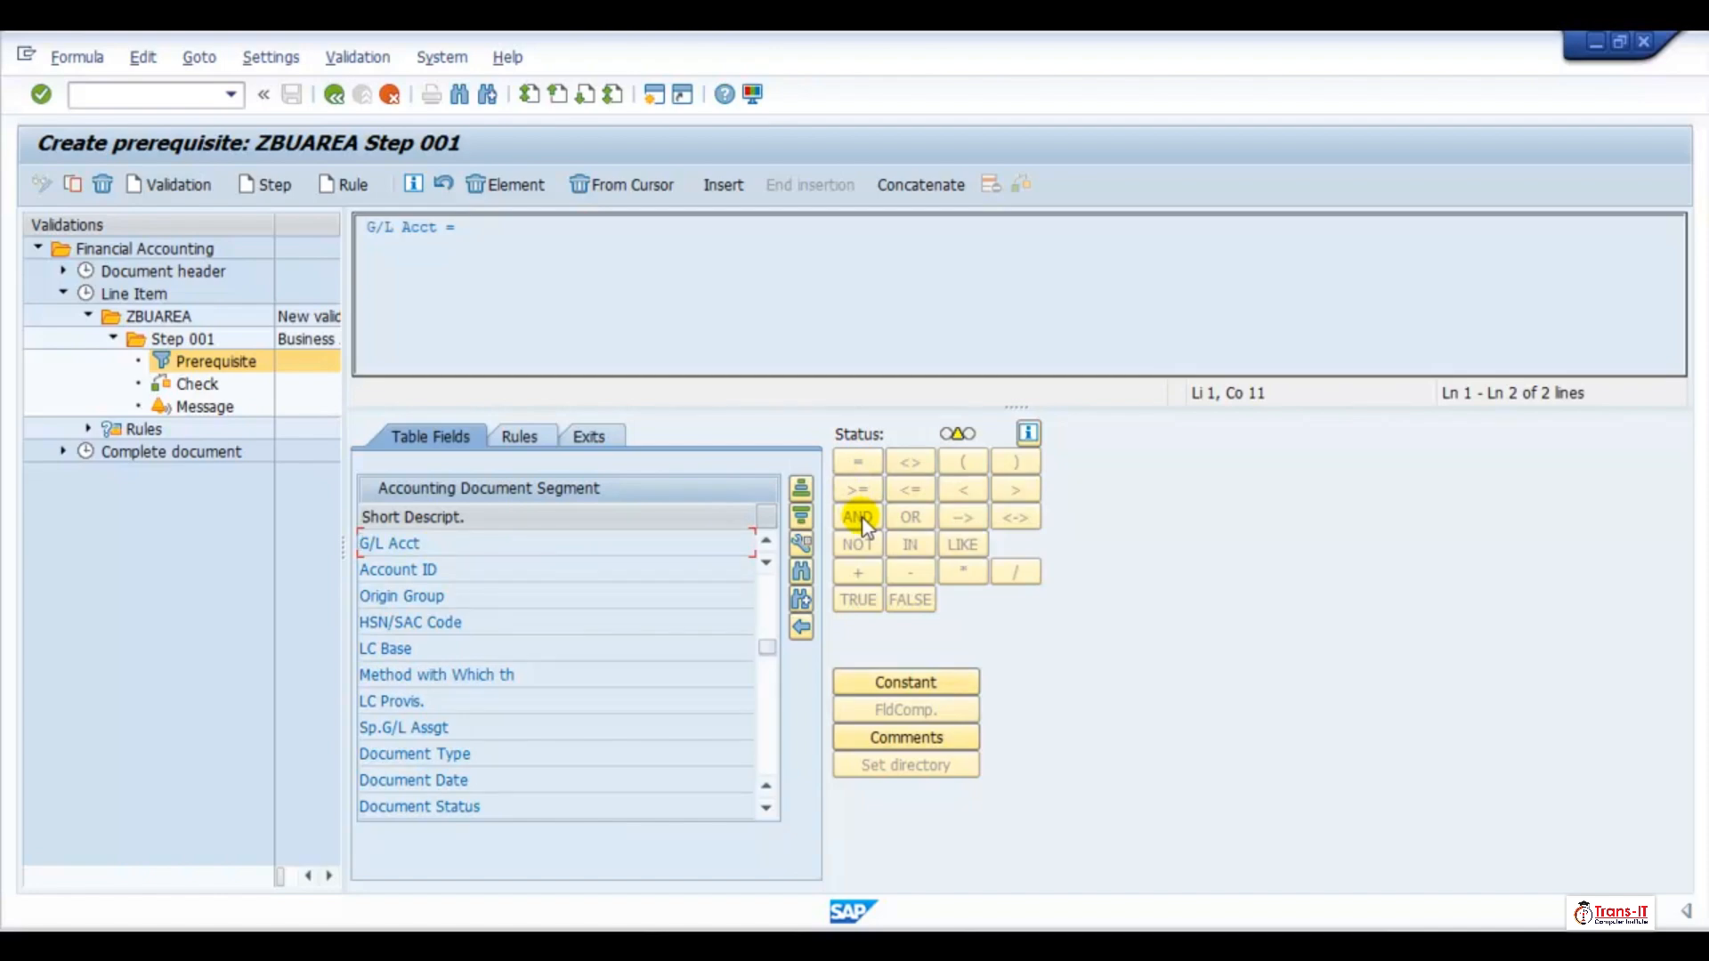
{"action": "left_click", "coordinate": [939, 681]}
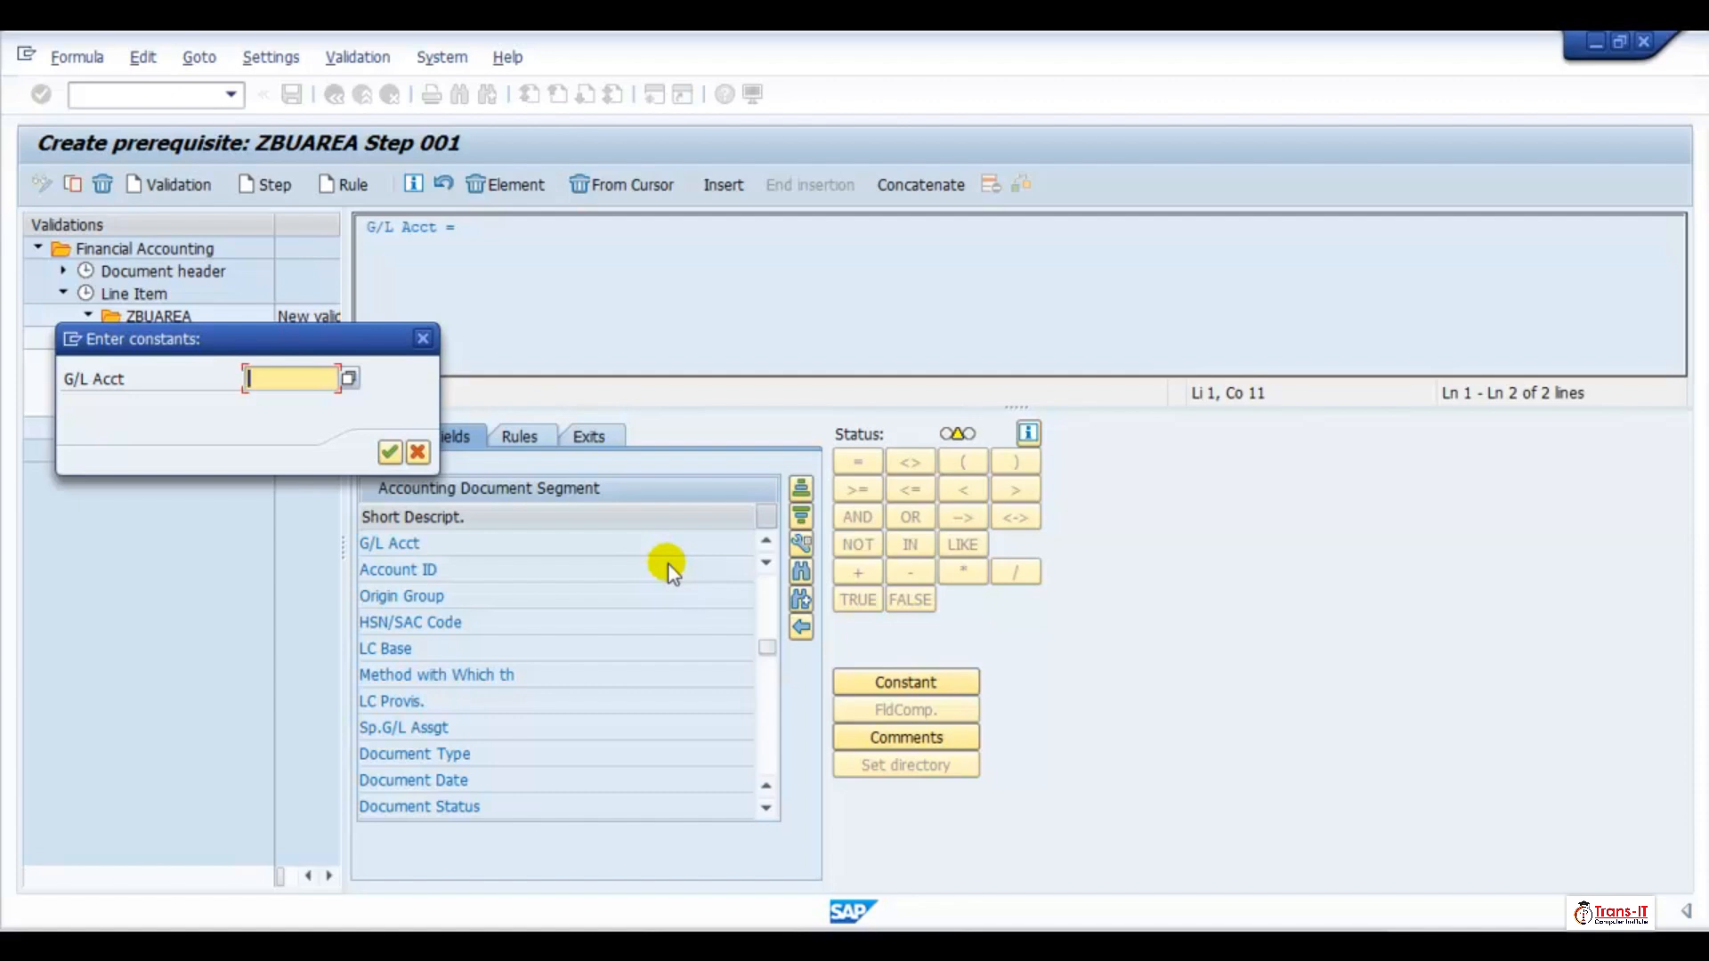
{"action": "type", "text": "100"}
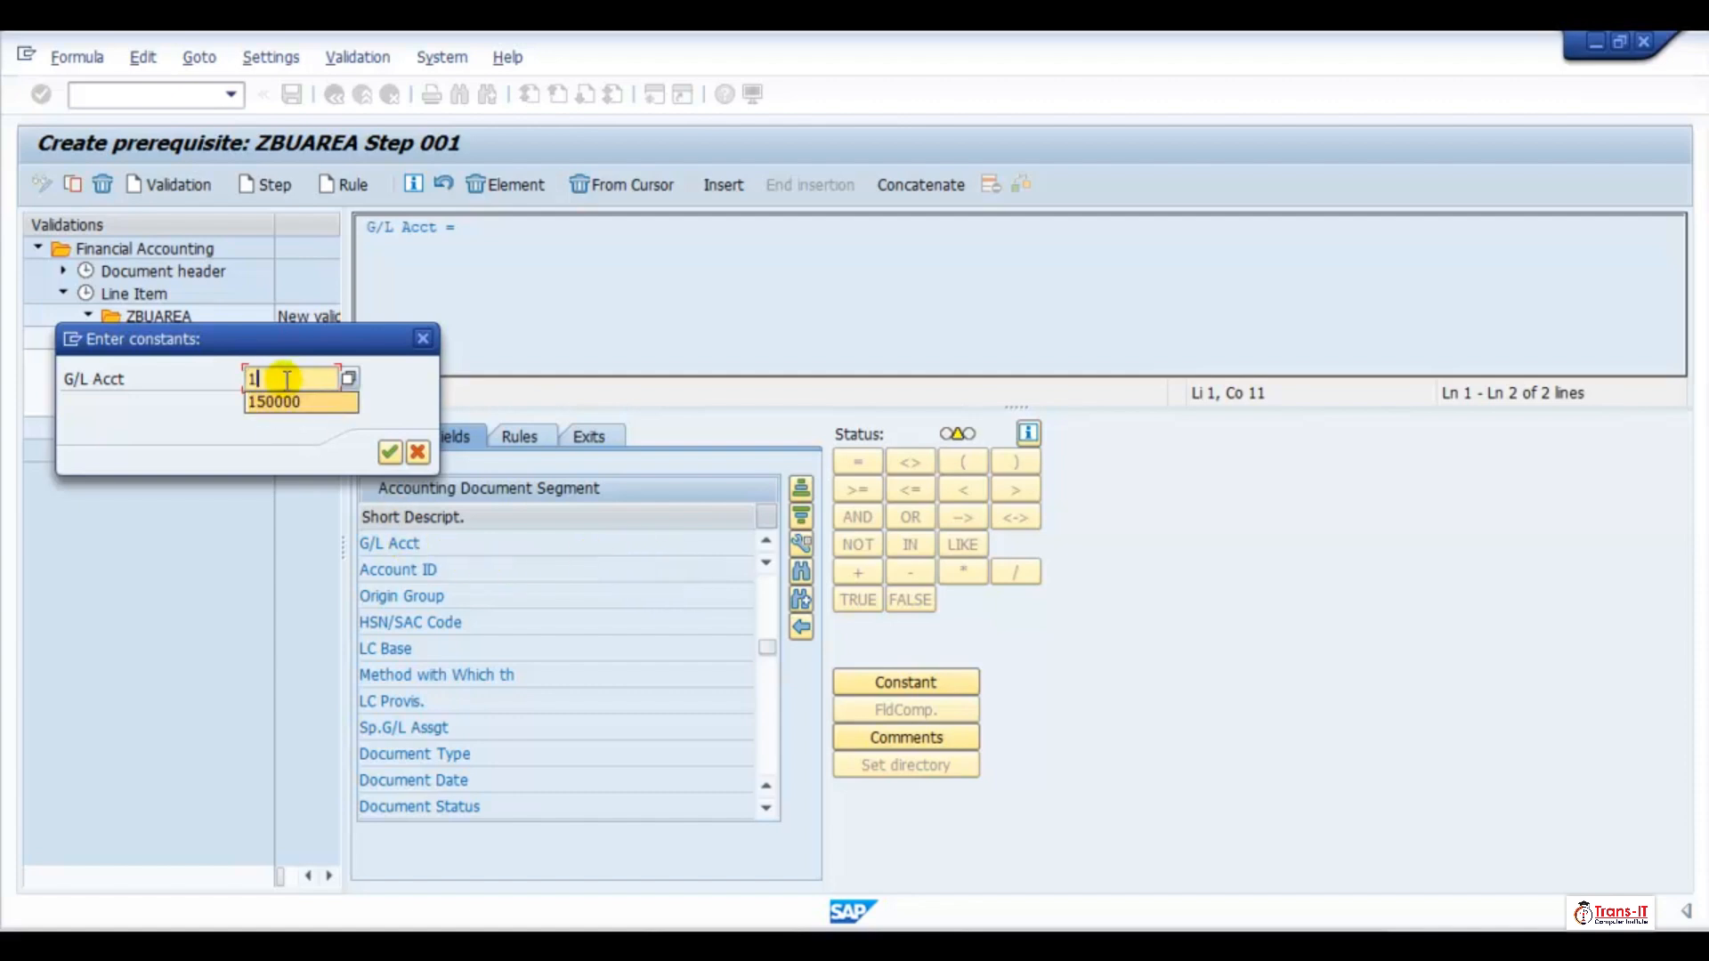
{"action": "type", "text": "000"}
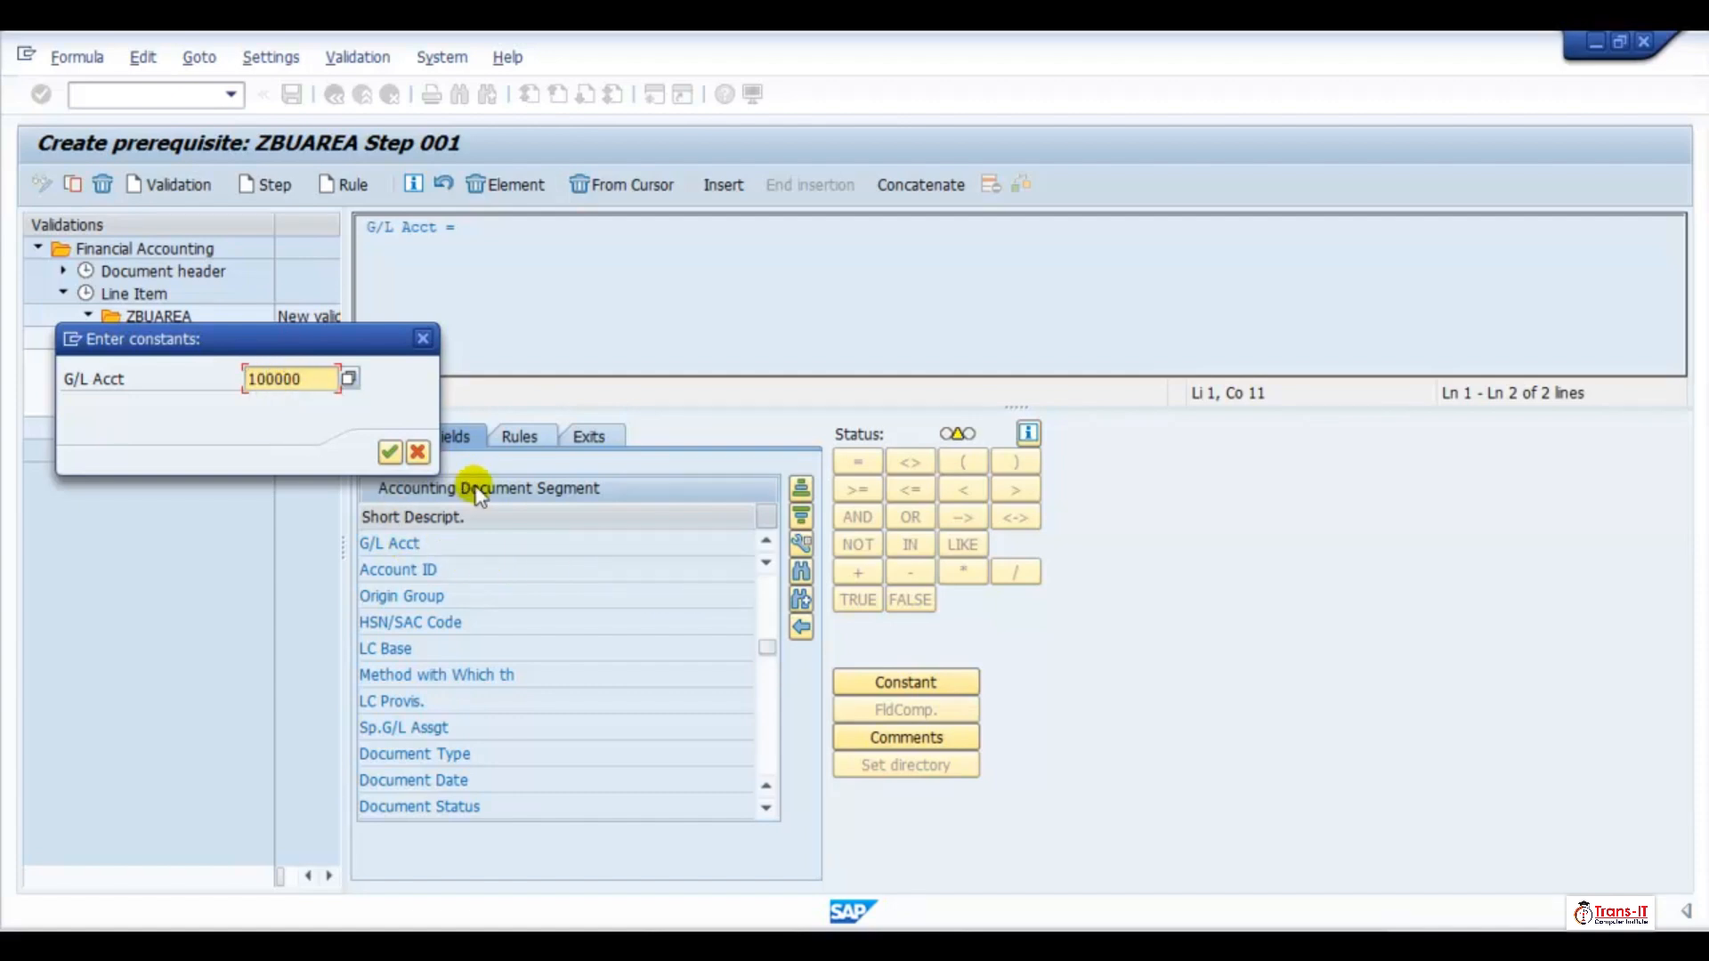
{"action": "left_click", "coordinate": [389, 453]}
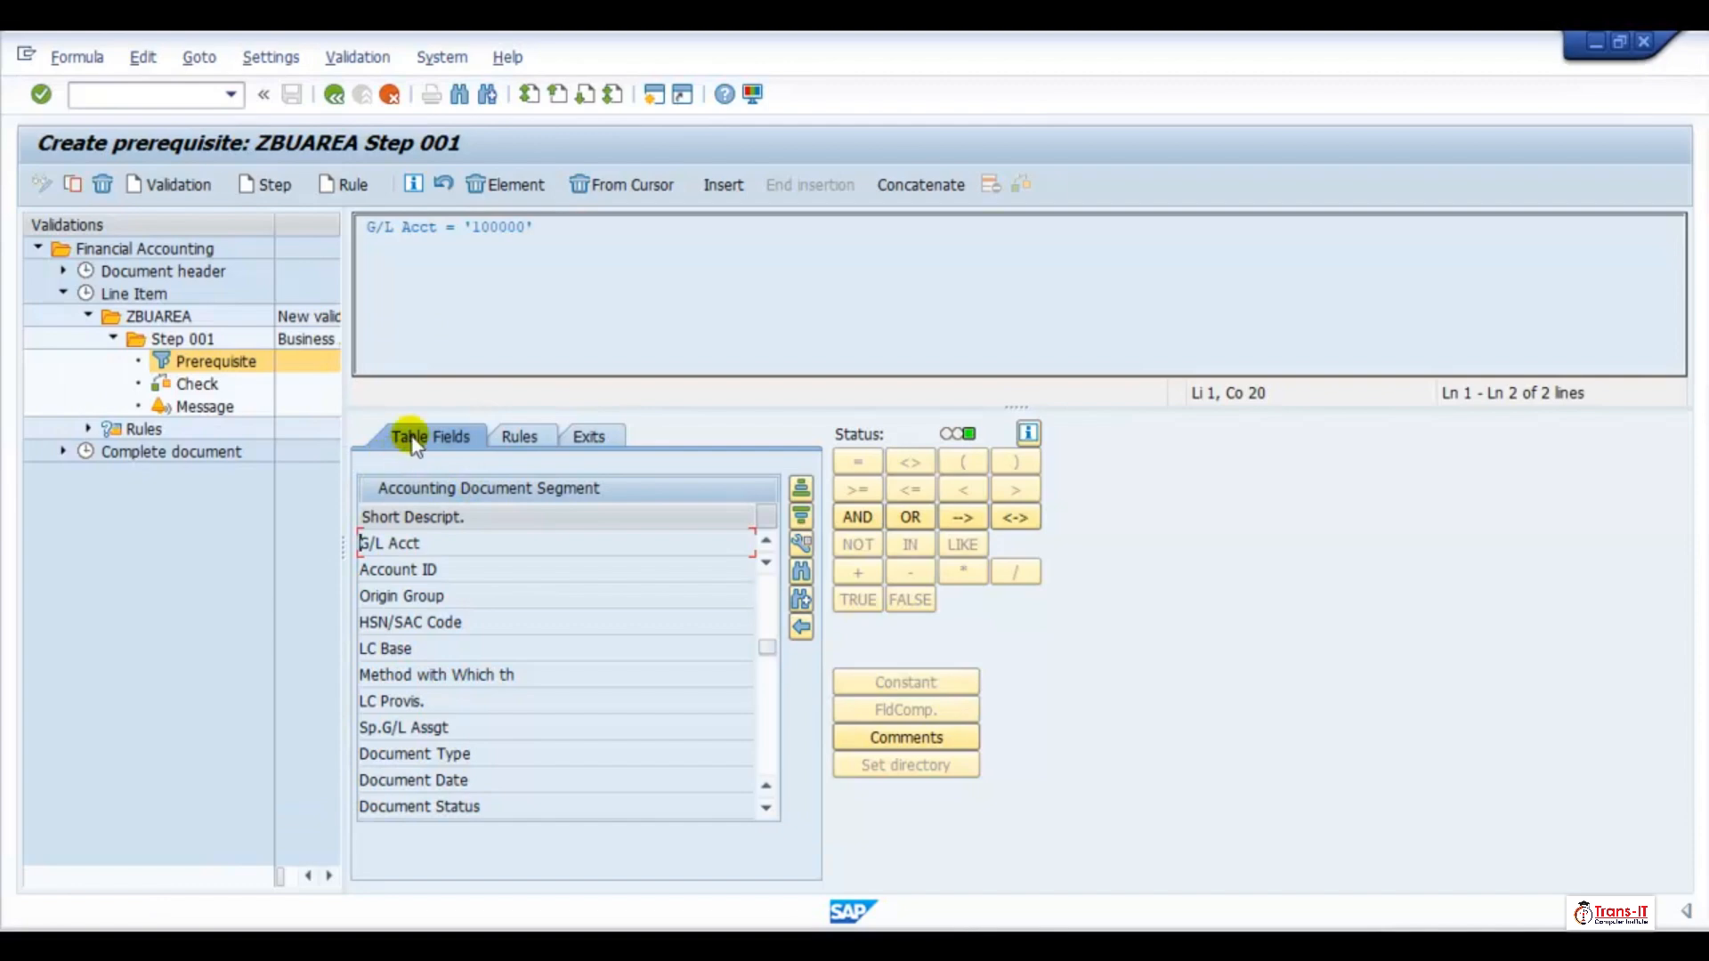
Open the check of Step 001 and search the Accounting Document Segment fields for "Business Area"
{"action": "left_click", "coordinate": [203, 384]}
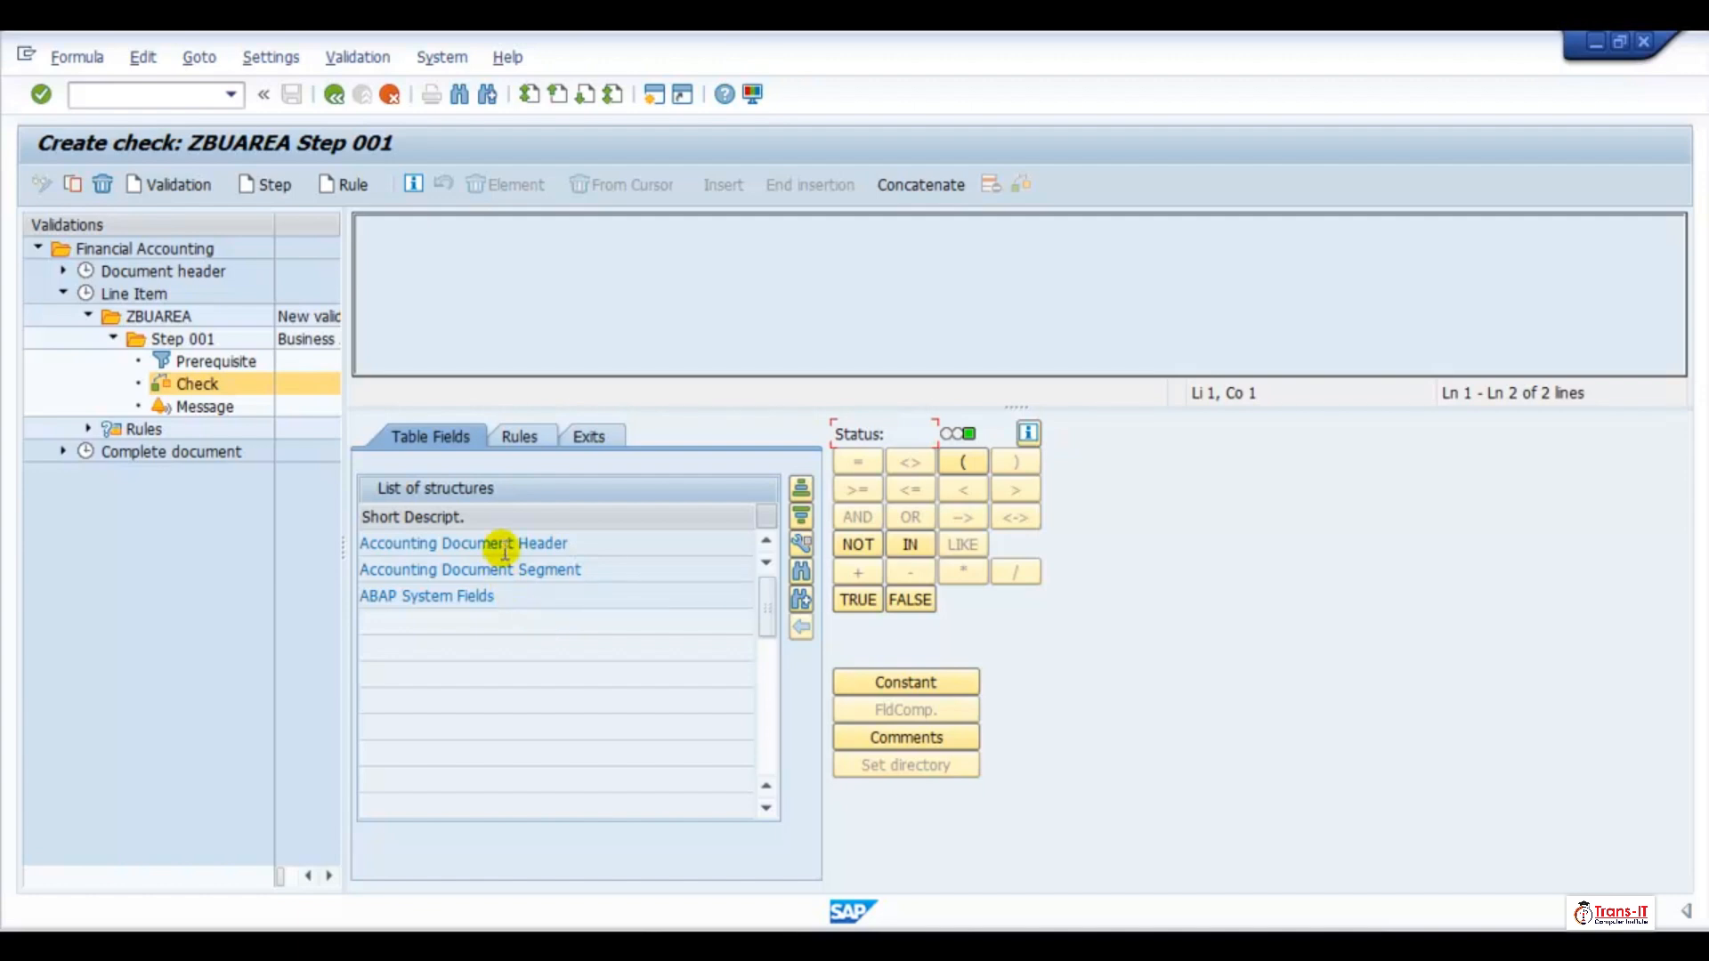
{"action": "double_click", "coordinate": [480, 571]}
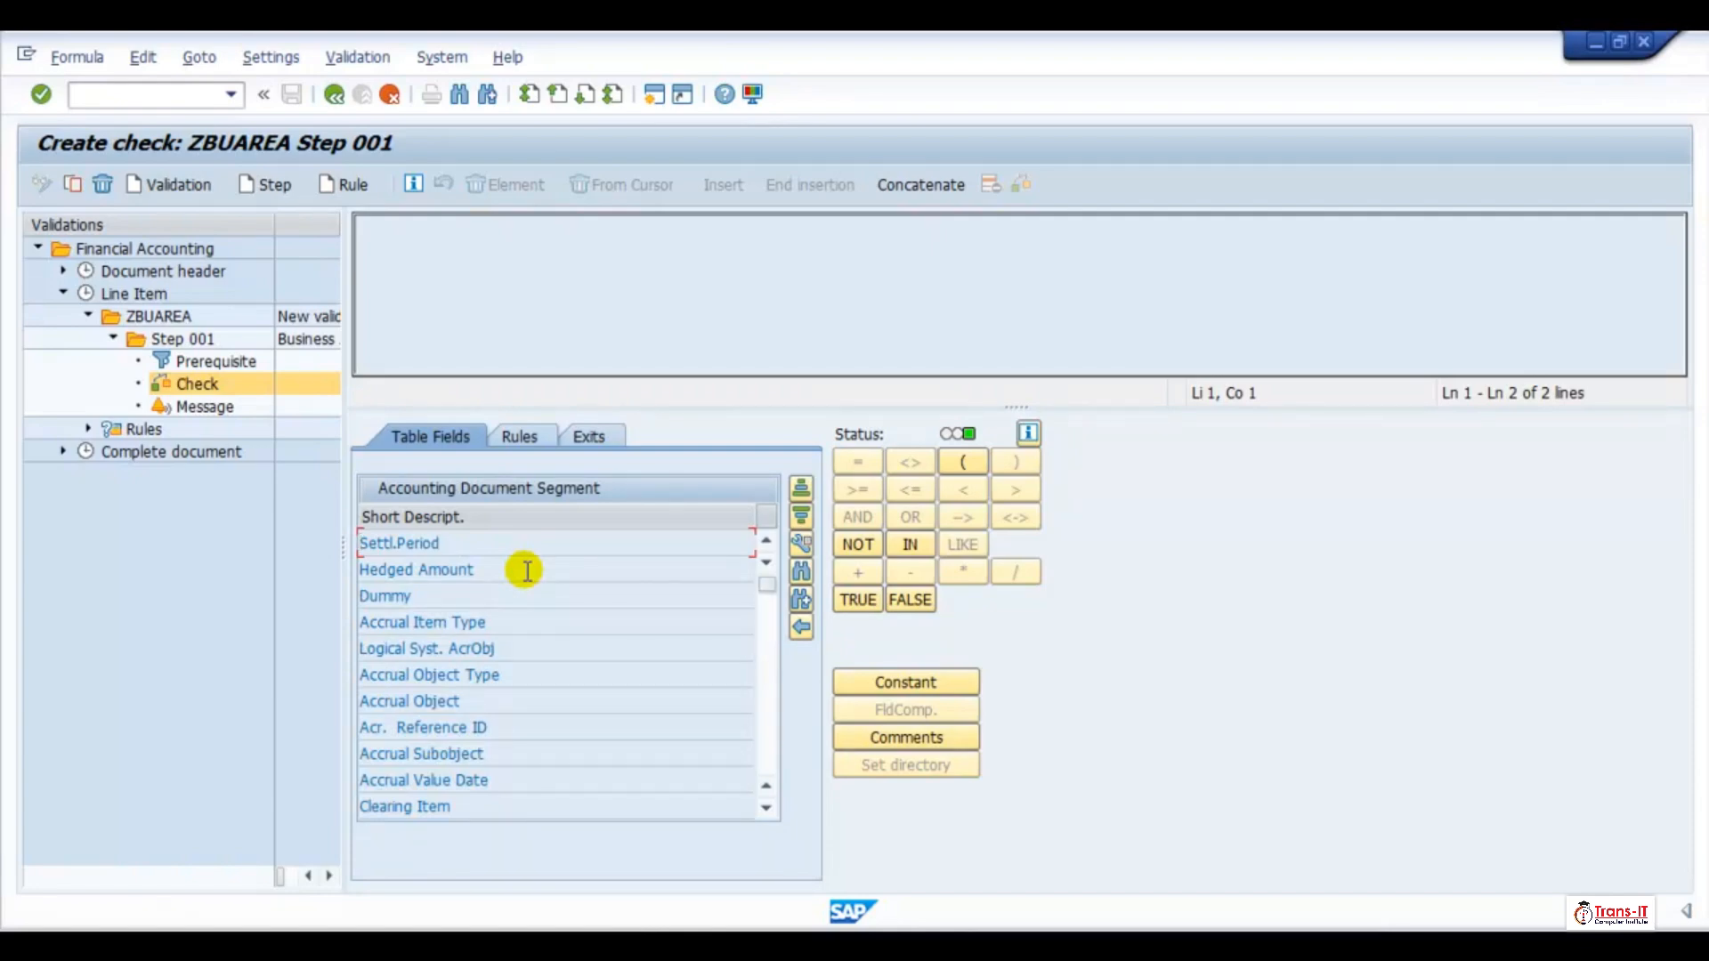
{"action": "left_click", "coordinate": [801, 573]}
{"action": "type", "text": "Business"}
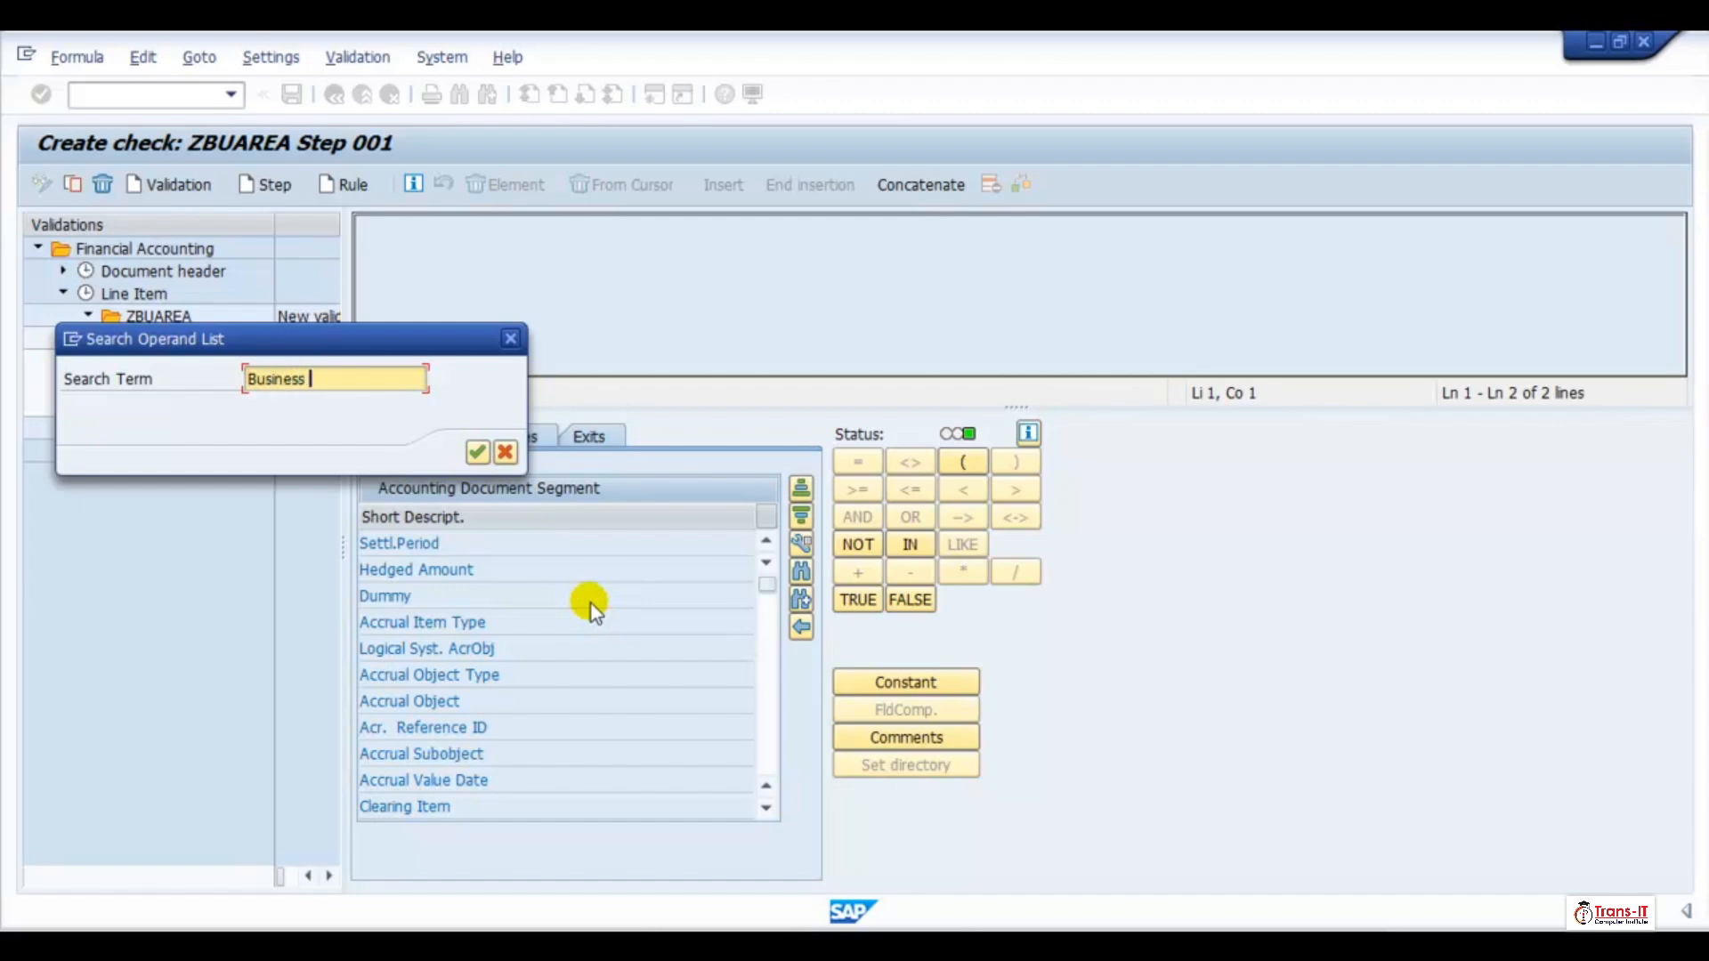
{"action": "type", "text": " Area"}
{"action": "key", "text": "Return"}
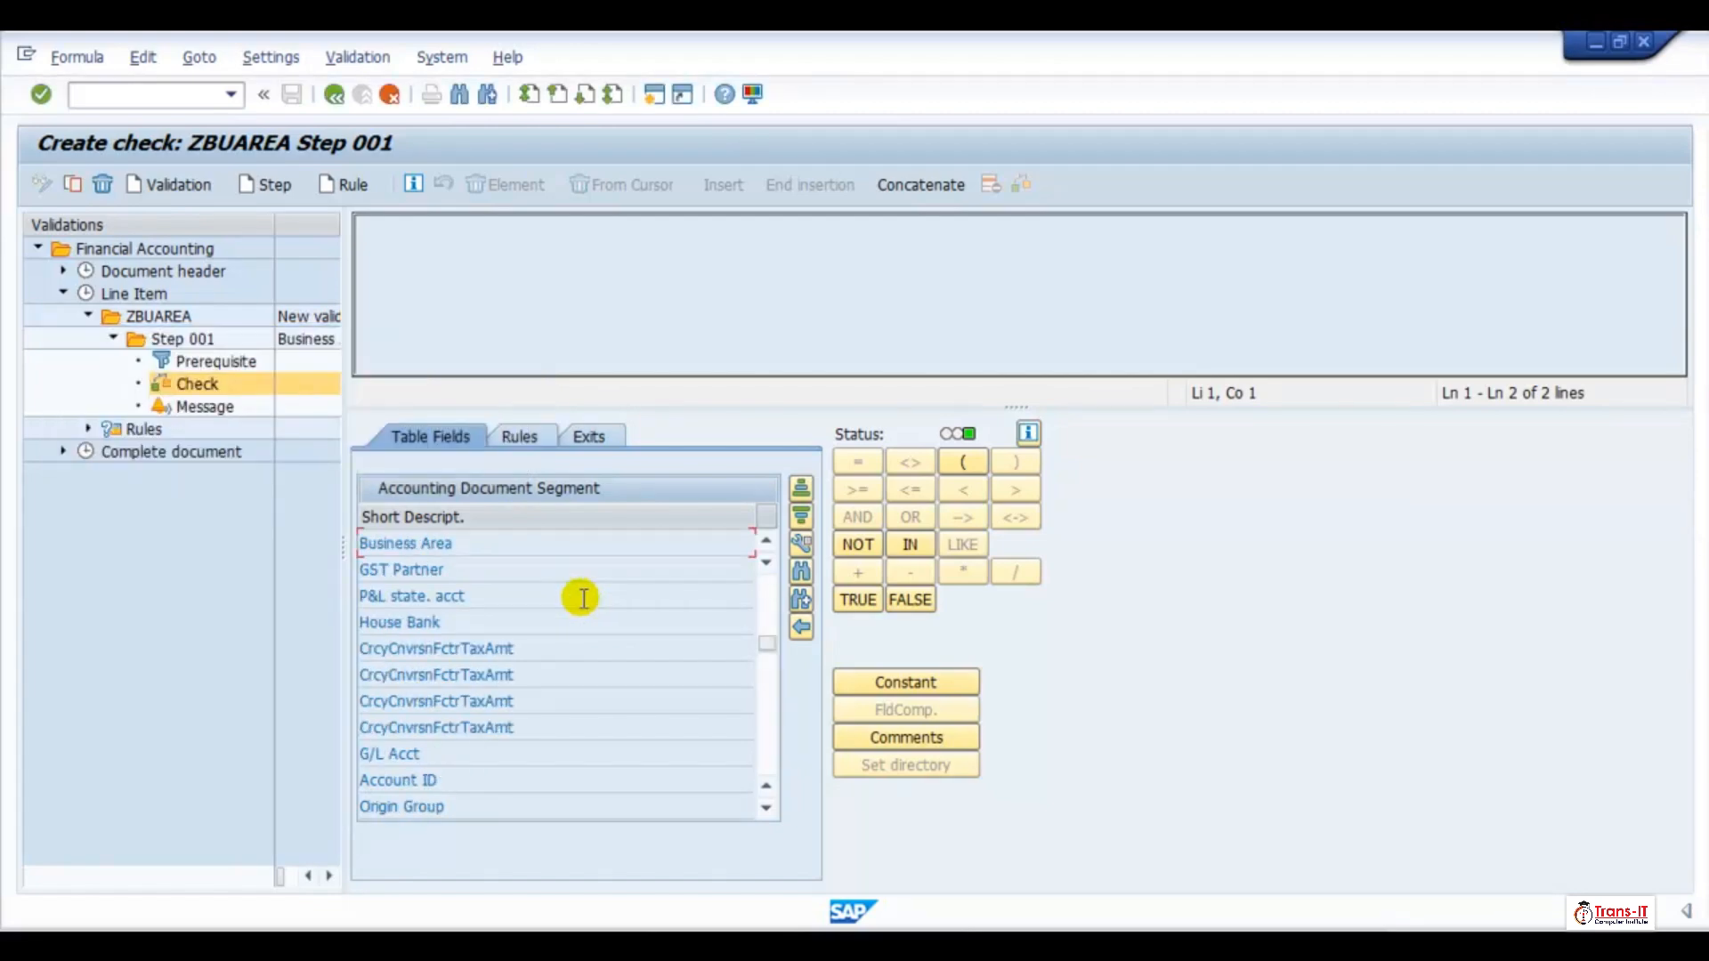
Build the check formula Business Area = 'TR1' from the Business Area field and a constant
{"action": "double_click", "coordinate": [485, 543]}
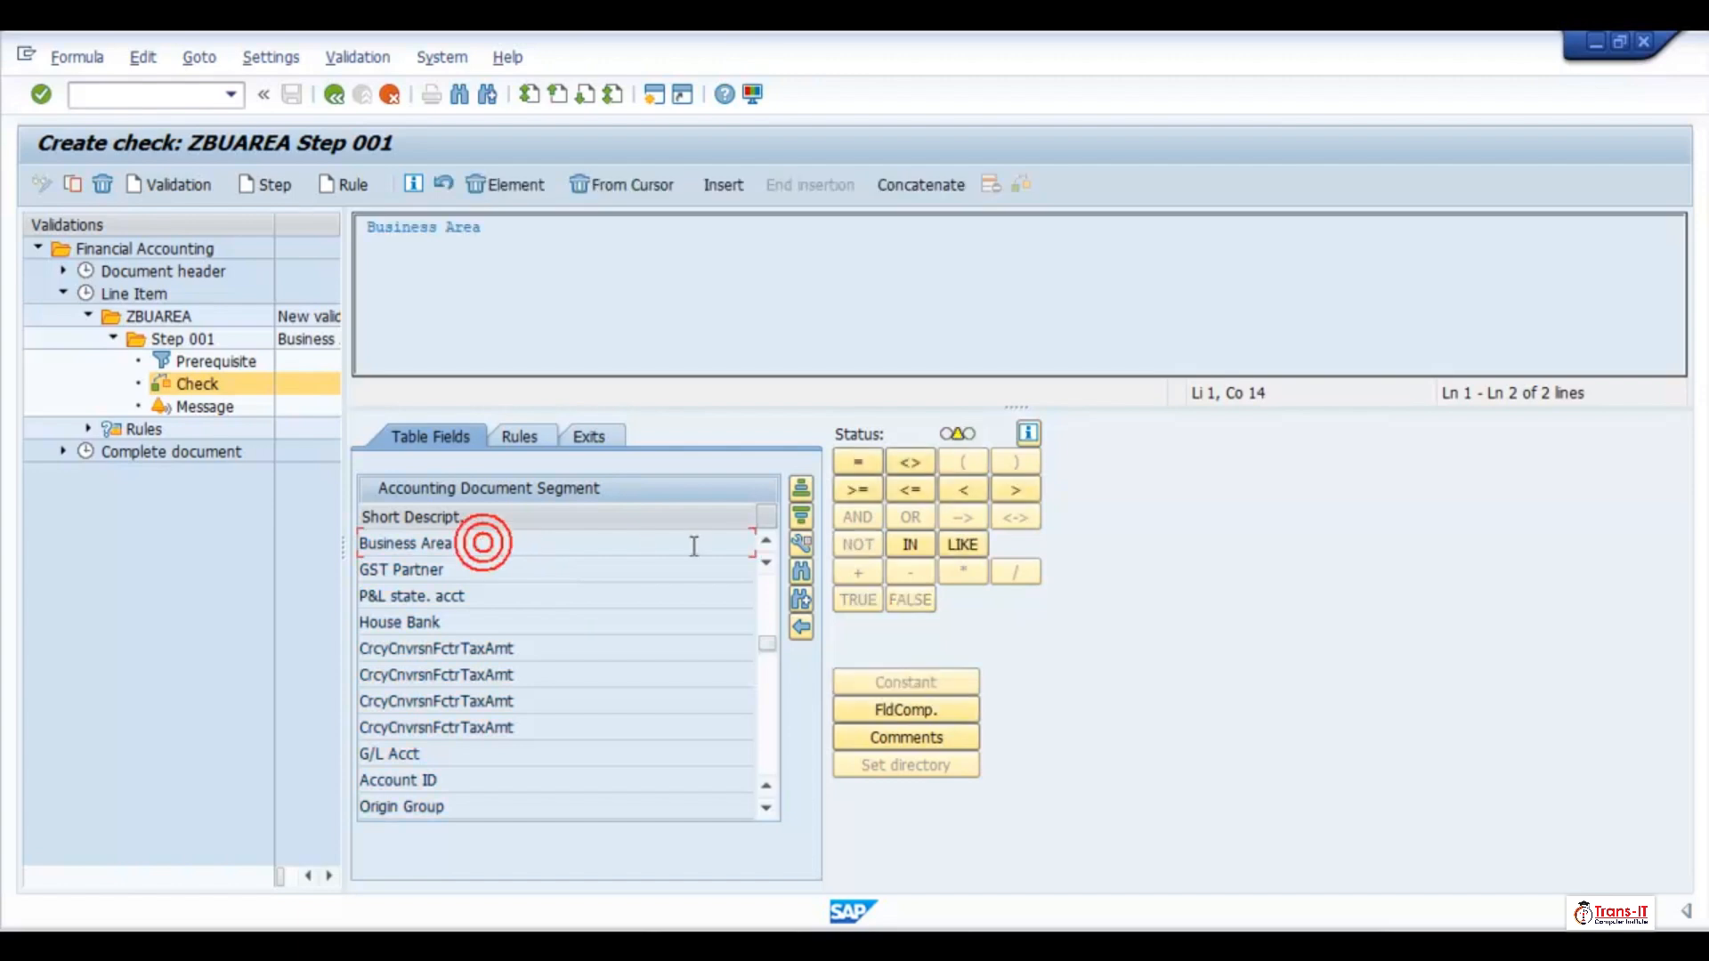
{"action": "left_click", "coordinate": [858, 463]}
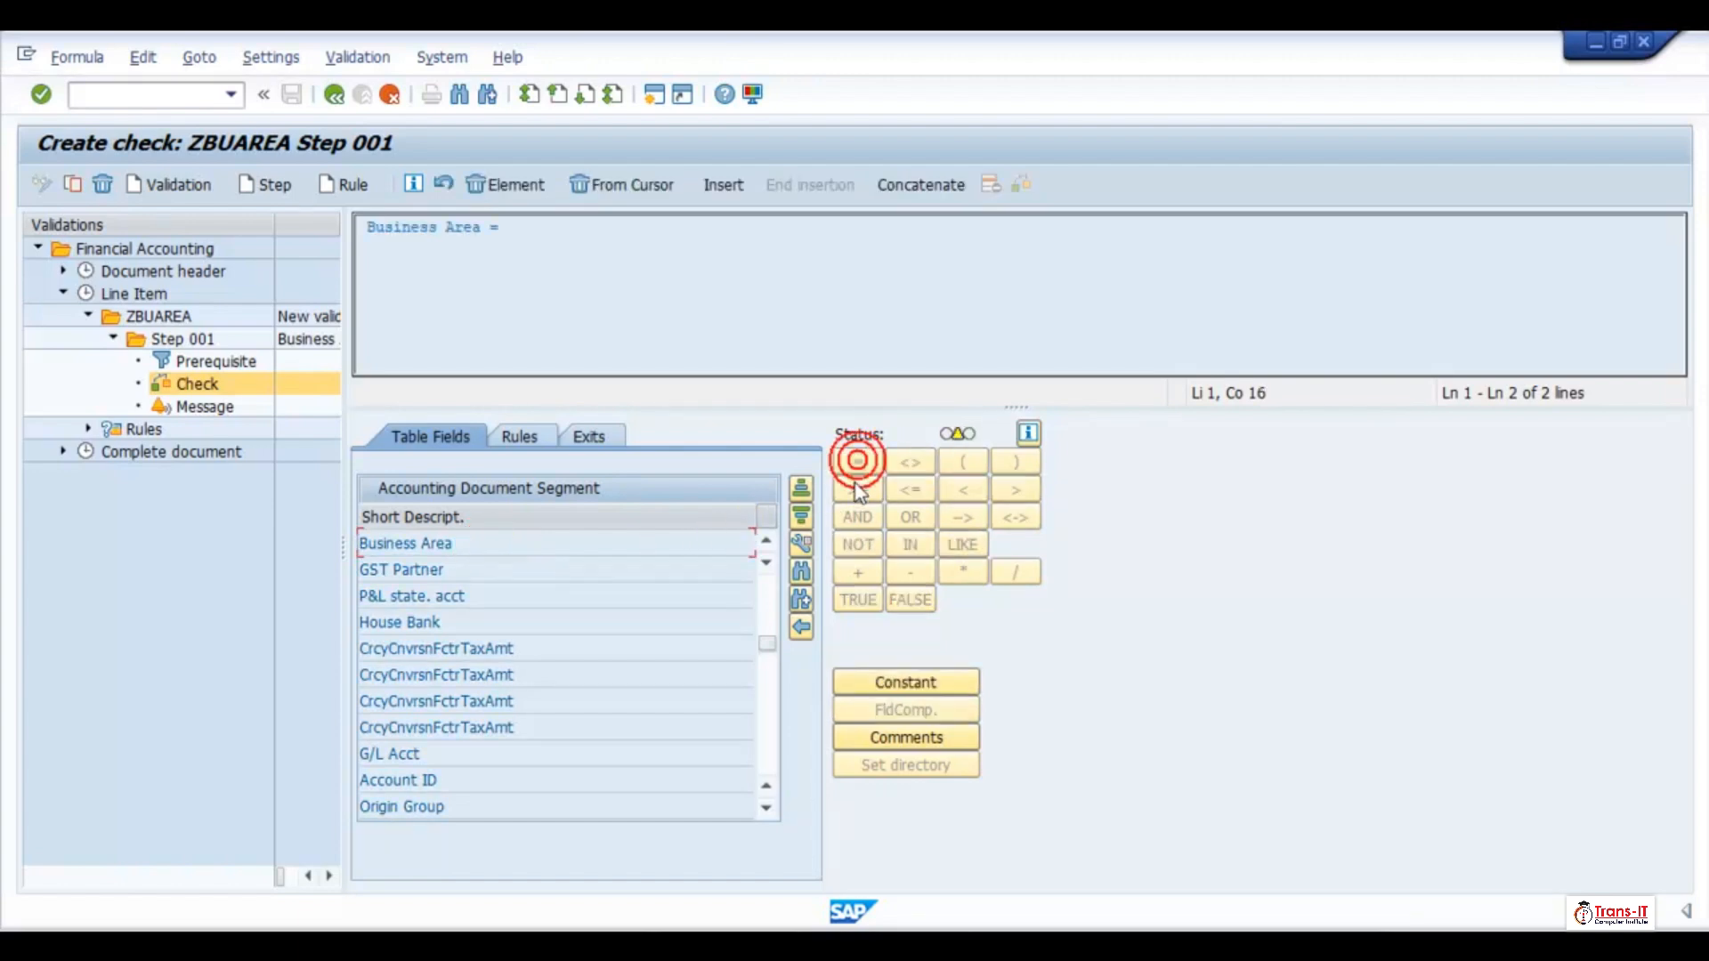
{"action": "left_click", "coordinate": [894, 691]}
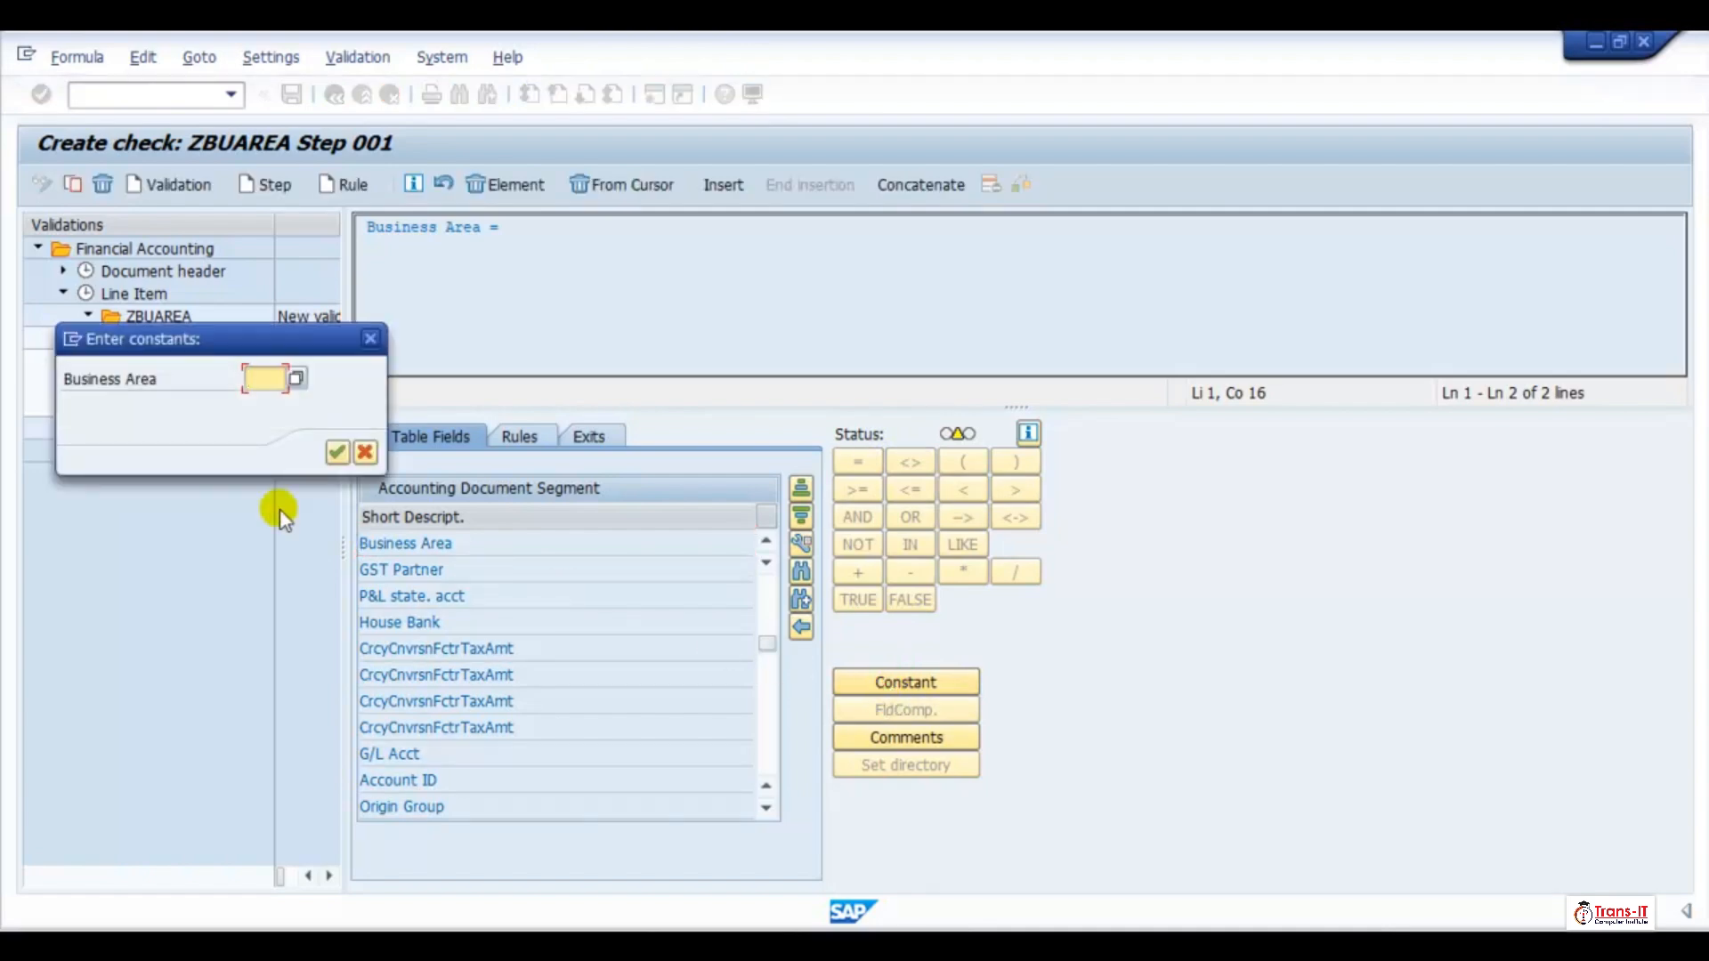
{"action": "type", "text": "TR1"}
{"action": "left_click", "coordinate": [337, 452]}
{"action": "left_click", "coordinate": [563, 543]}
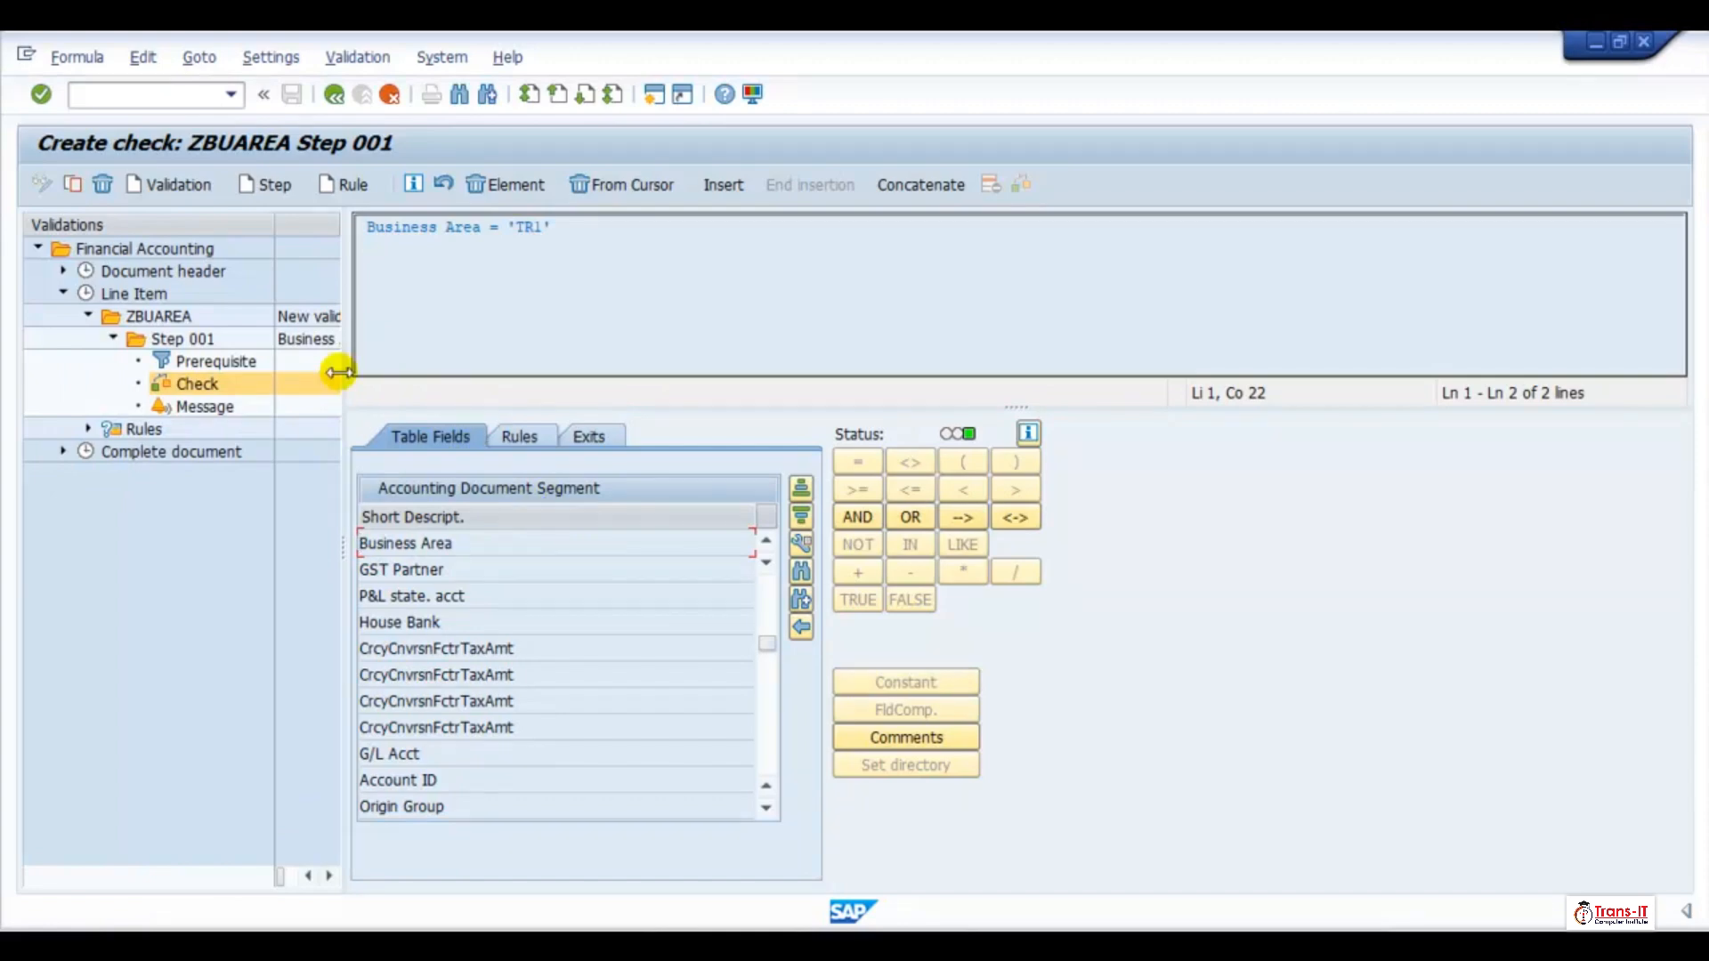
Open the message of Step 001, try to edit message class /ACCGO/ABD, and open the help for the object editing error
{"action": "left_click", "coordinate": [212, 406]}
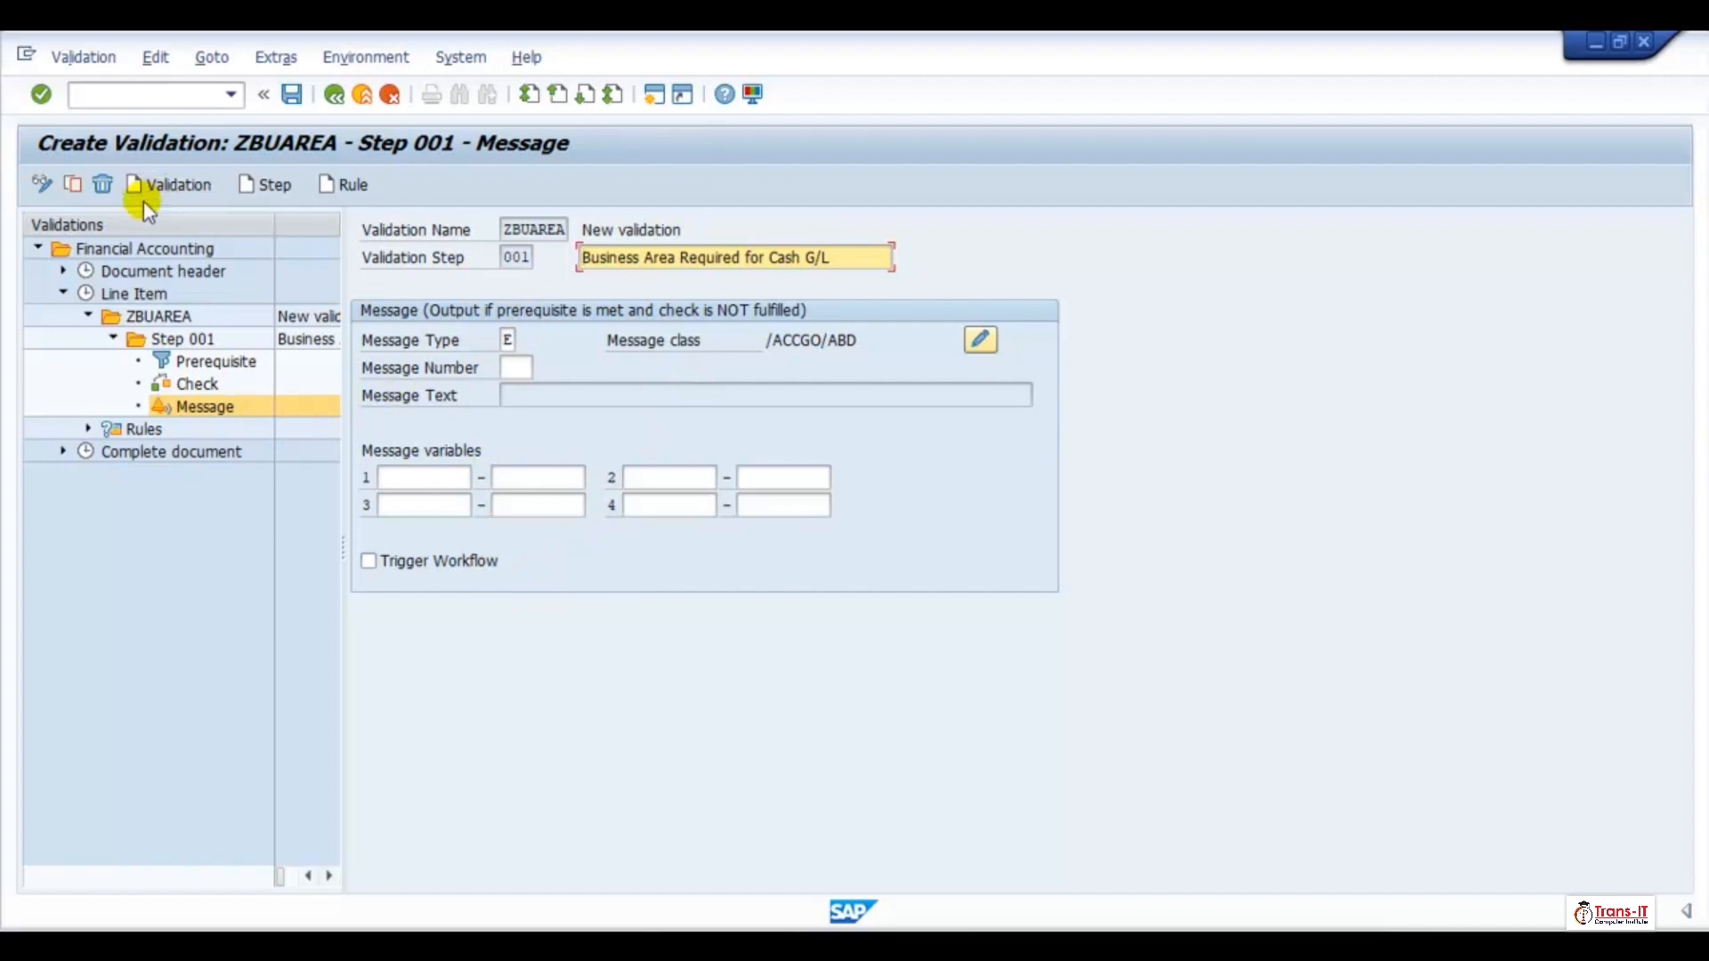
{"action": "left_click", "coordinate": [41, 184]}
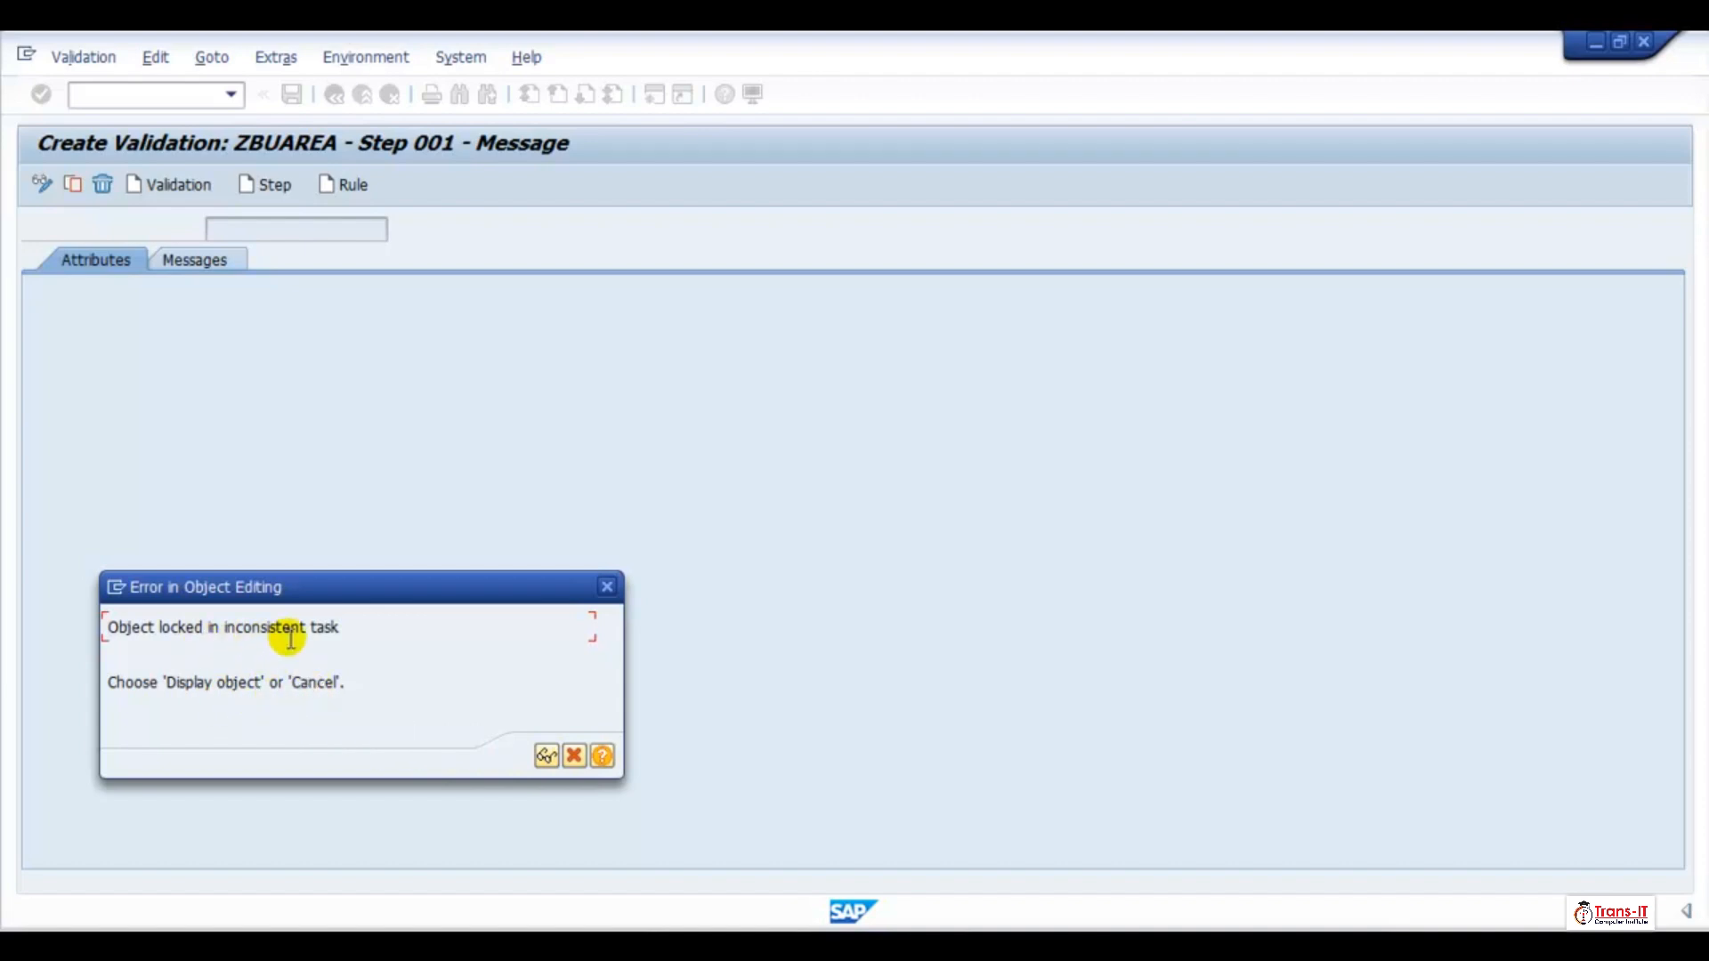
{"action": "left_click", "coordinate": [602, 756]}
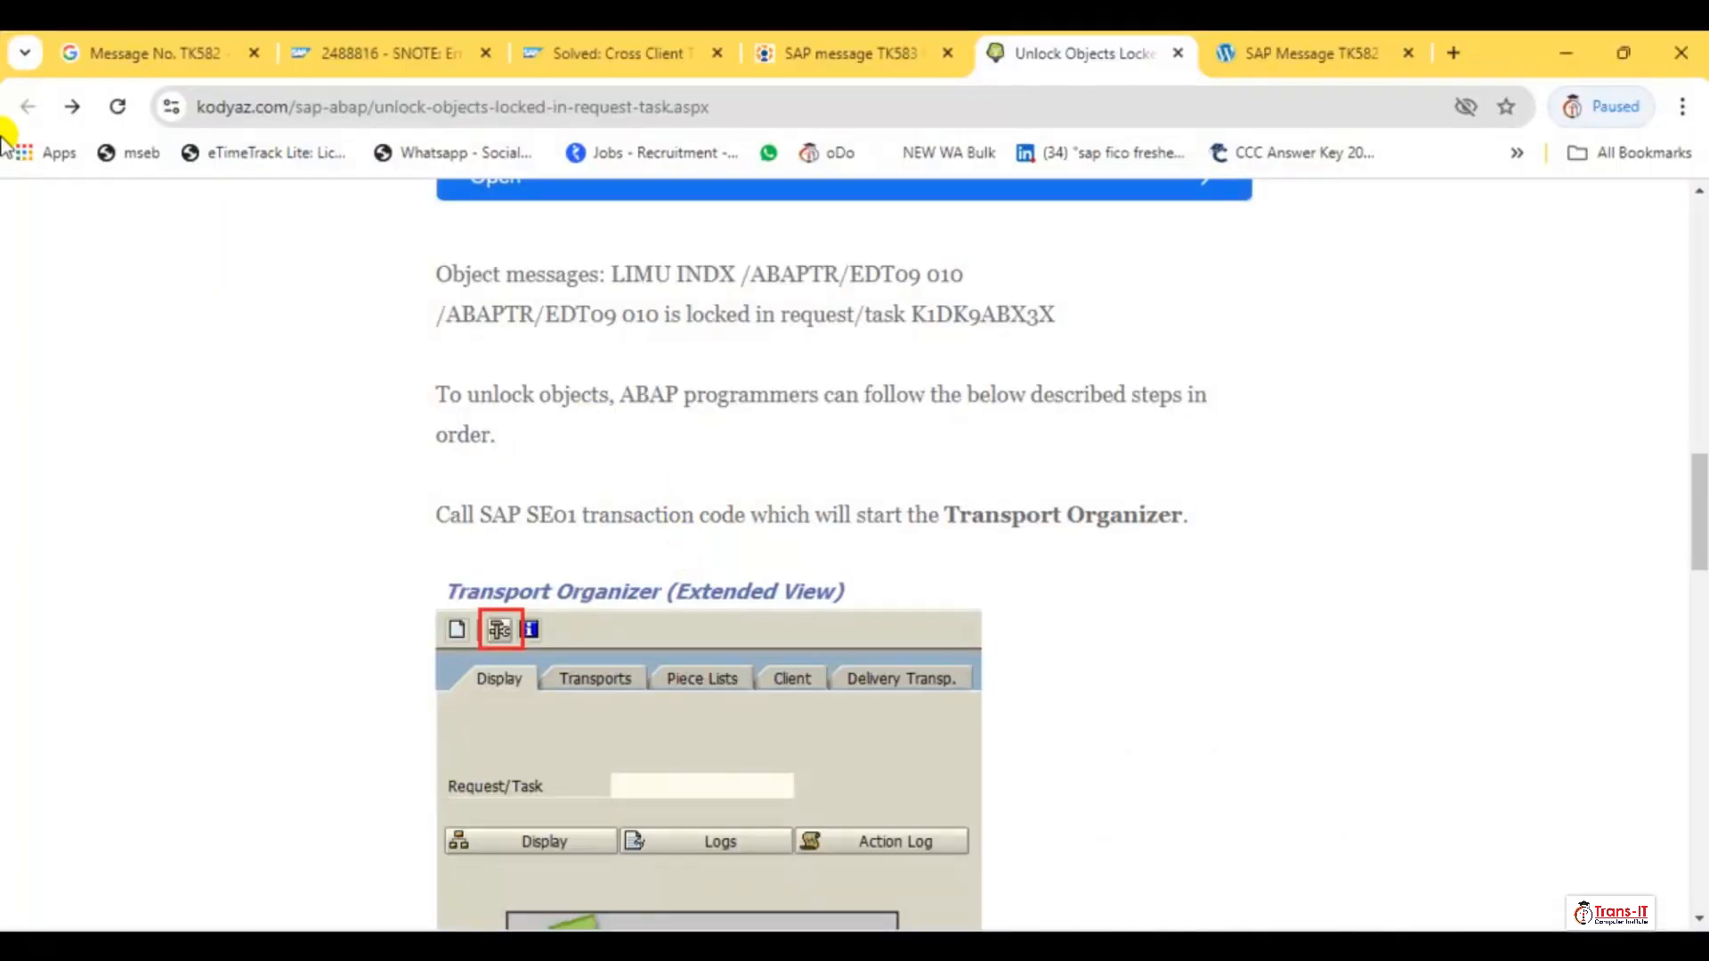
Switch from the browser back to the SAP Create Validation window and dismiss the object editing error
{"action": "key", "text": "alt+Tab"}
{"action": "key", "text": "Tab"}
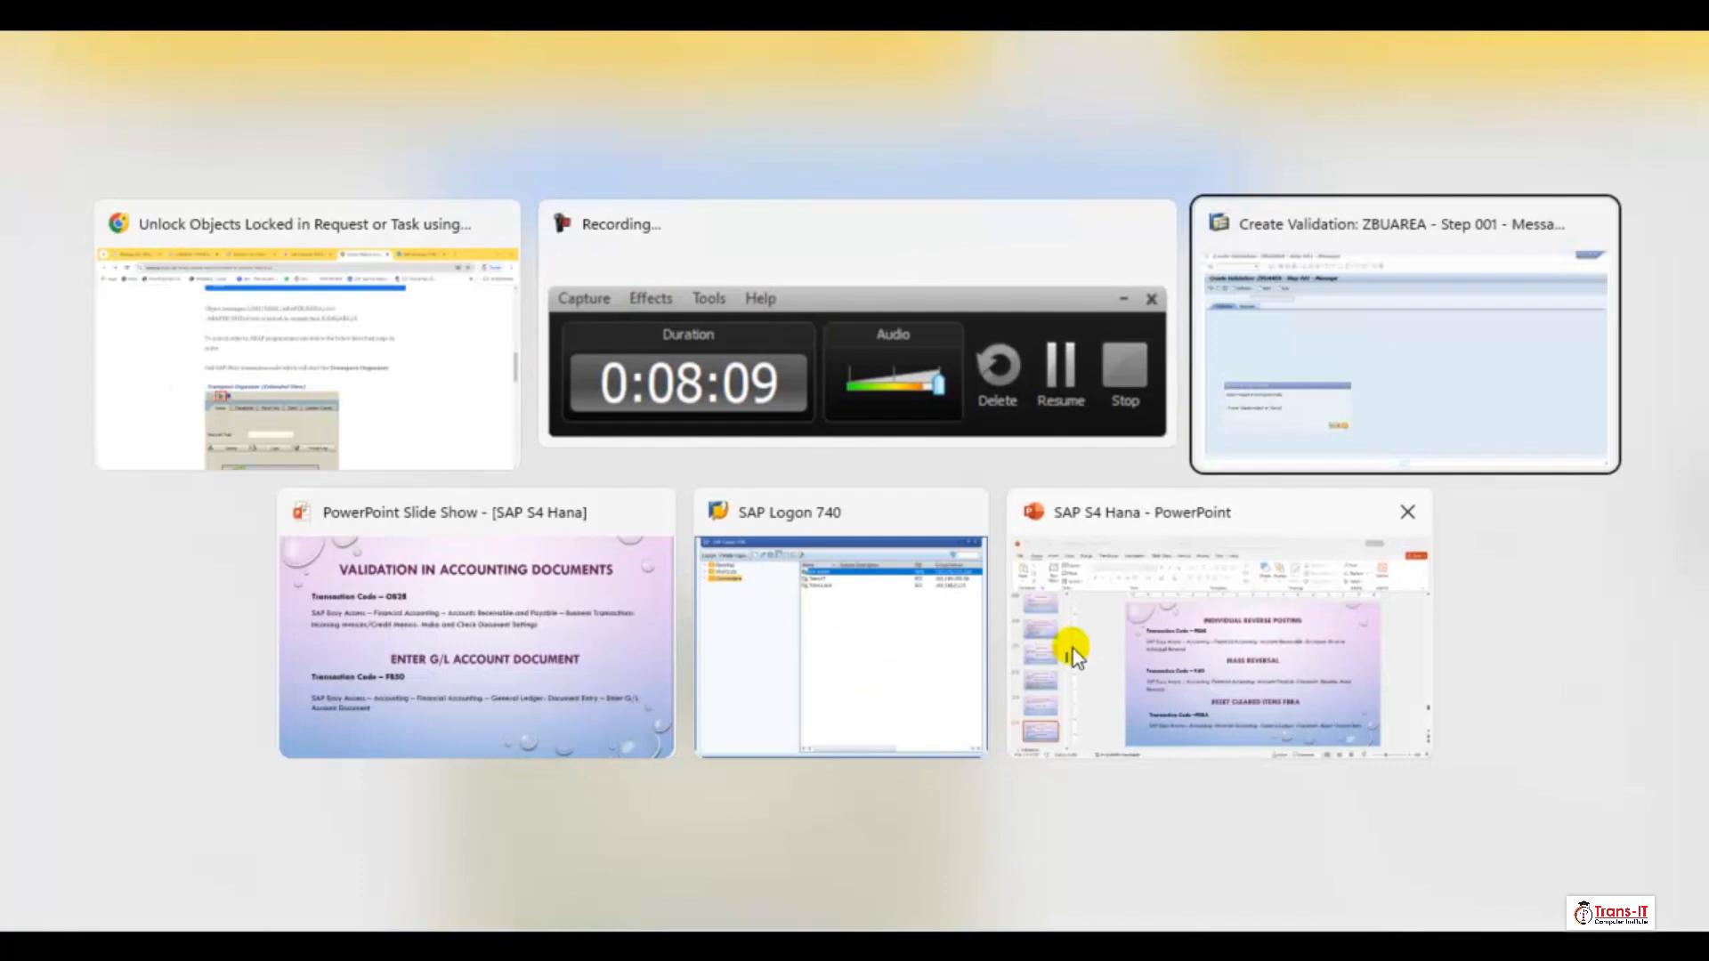
{"action": "left_click", "coordinate": [1426, 275]}
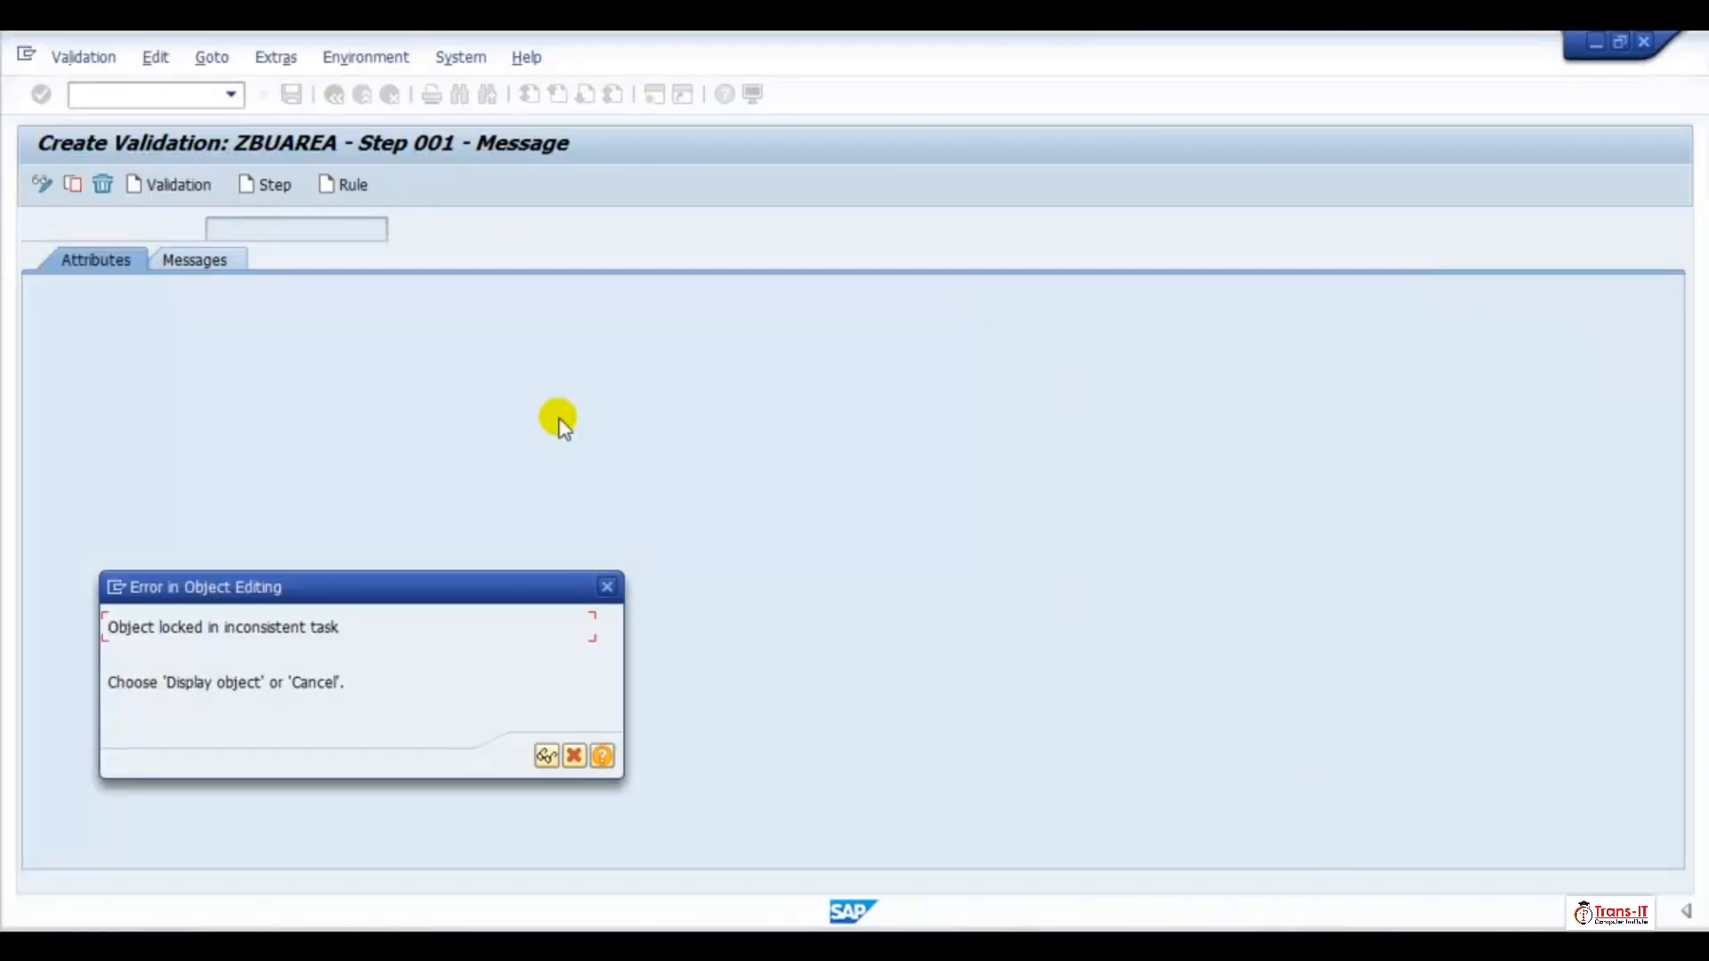
{"action": "left_click", "coordinate": [606, 588]}
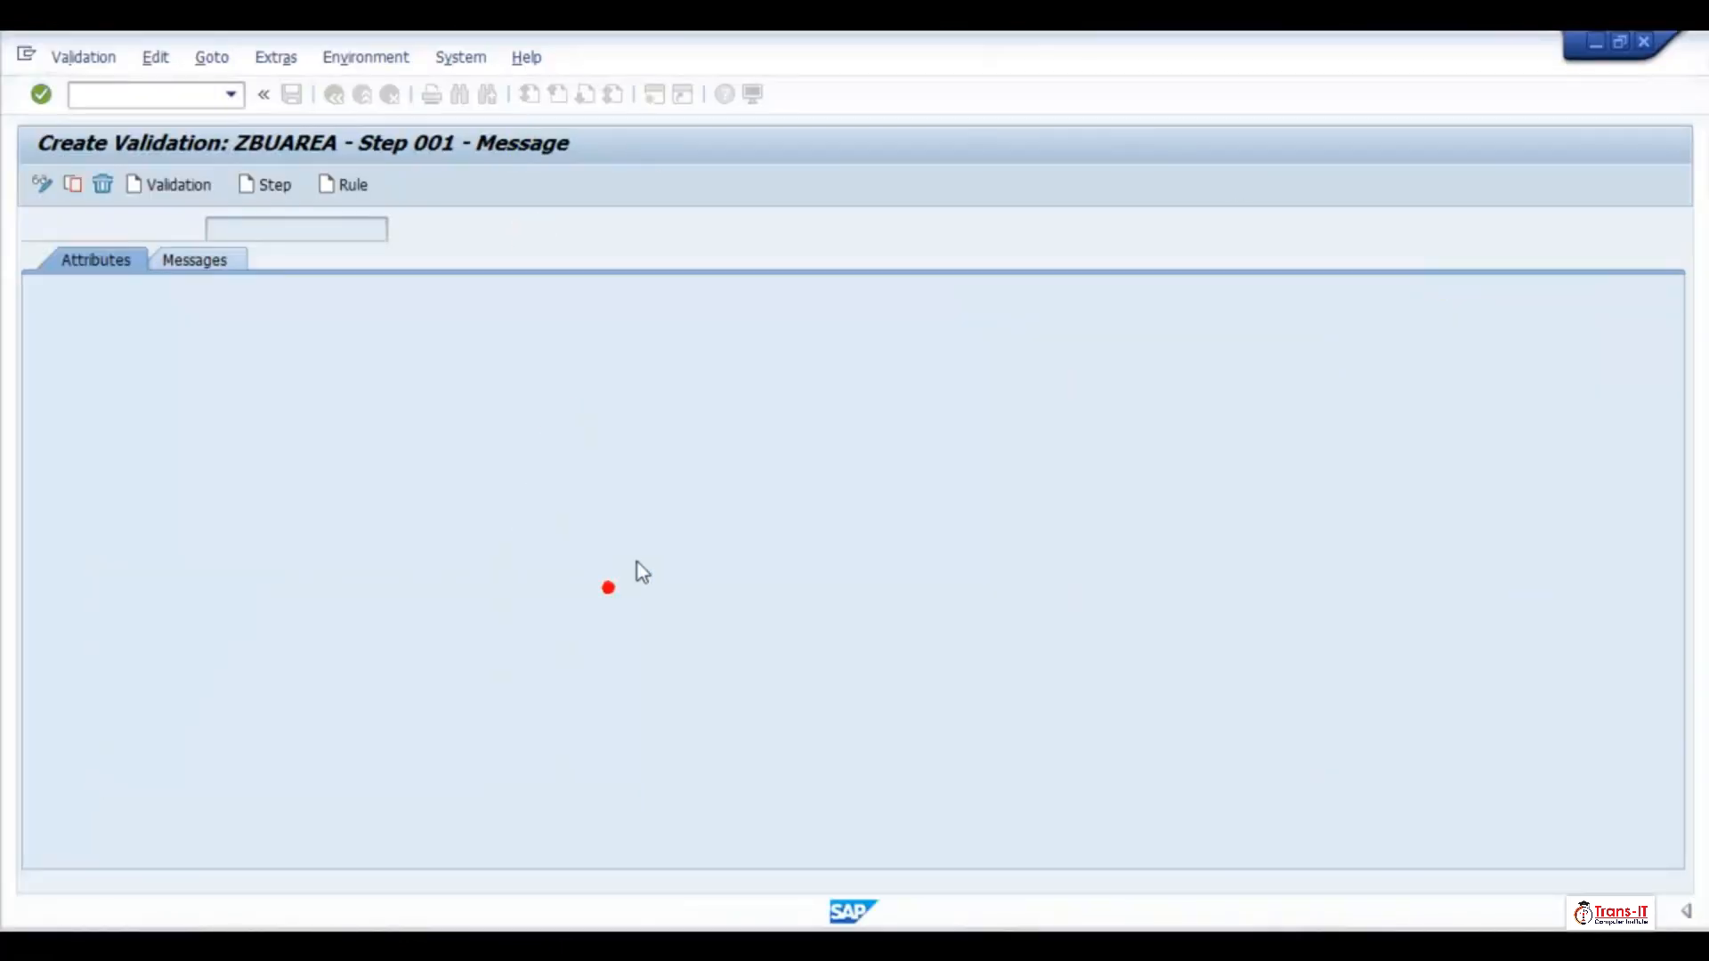
Start the Transport Organizer (Extended View) in a new session and open the Transport Organizer Tools
{"action": "left_click", "coordinate": [652, 96]}
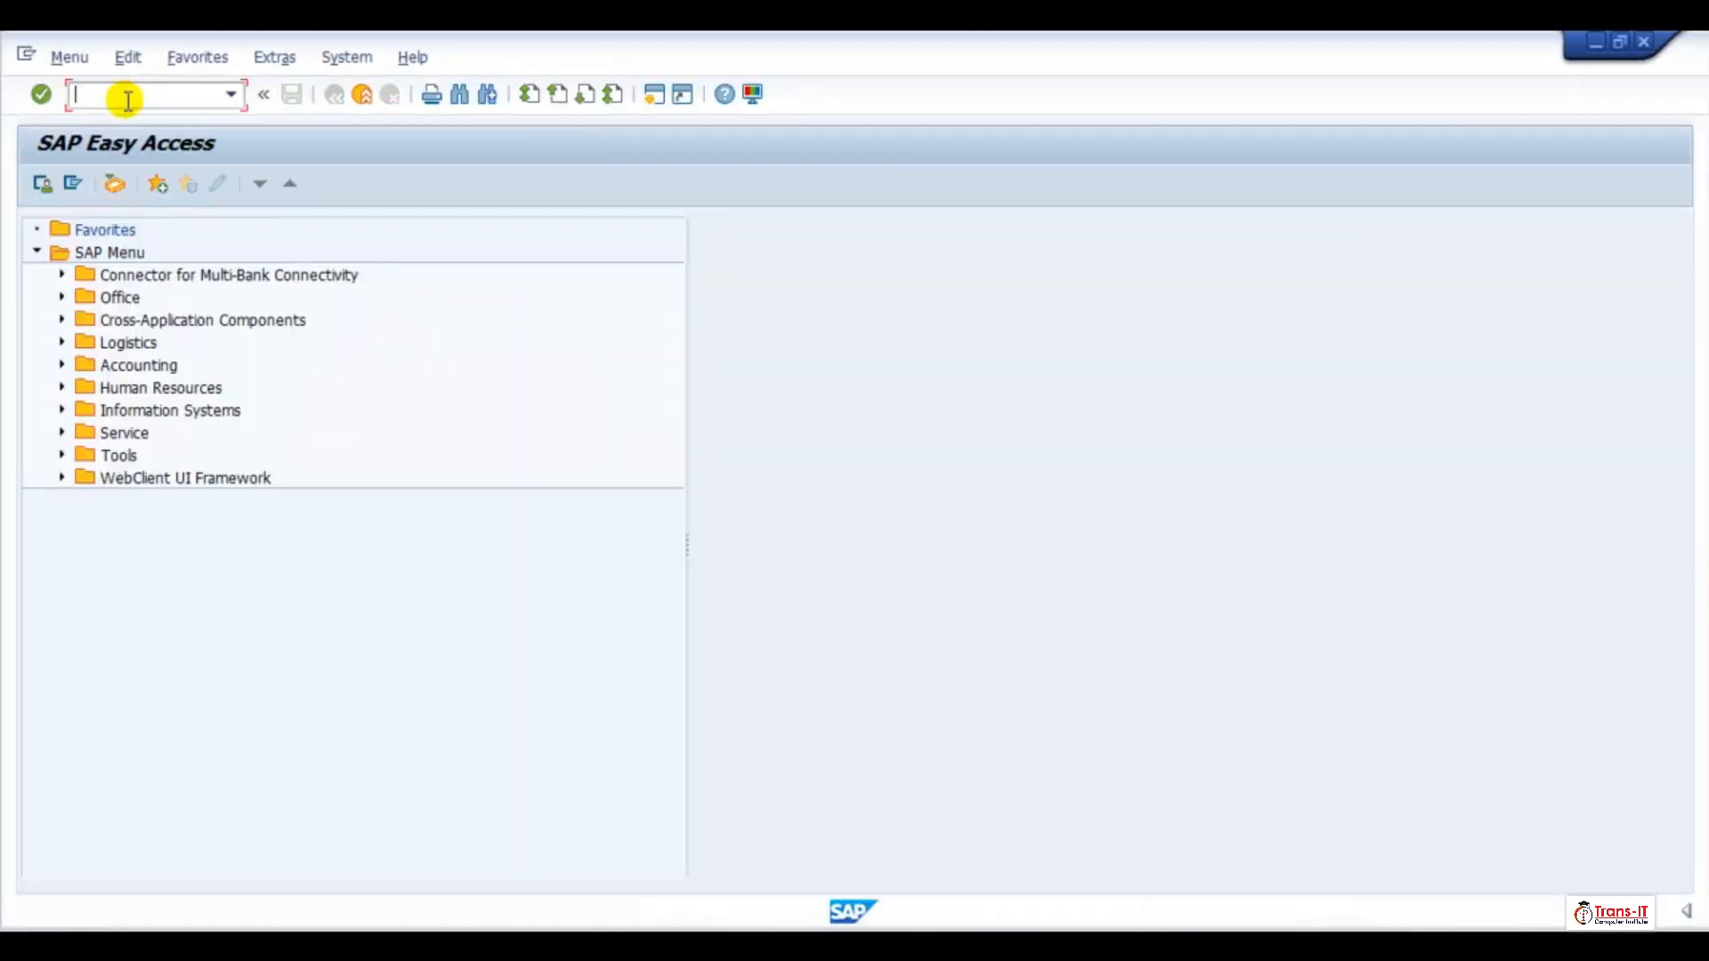
{"action": "type", "text": "se01"}
{"action": "key", "text": "Return"}
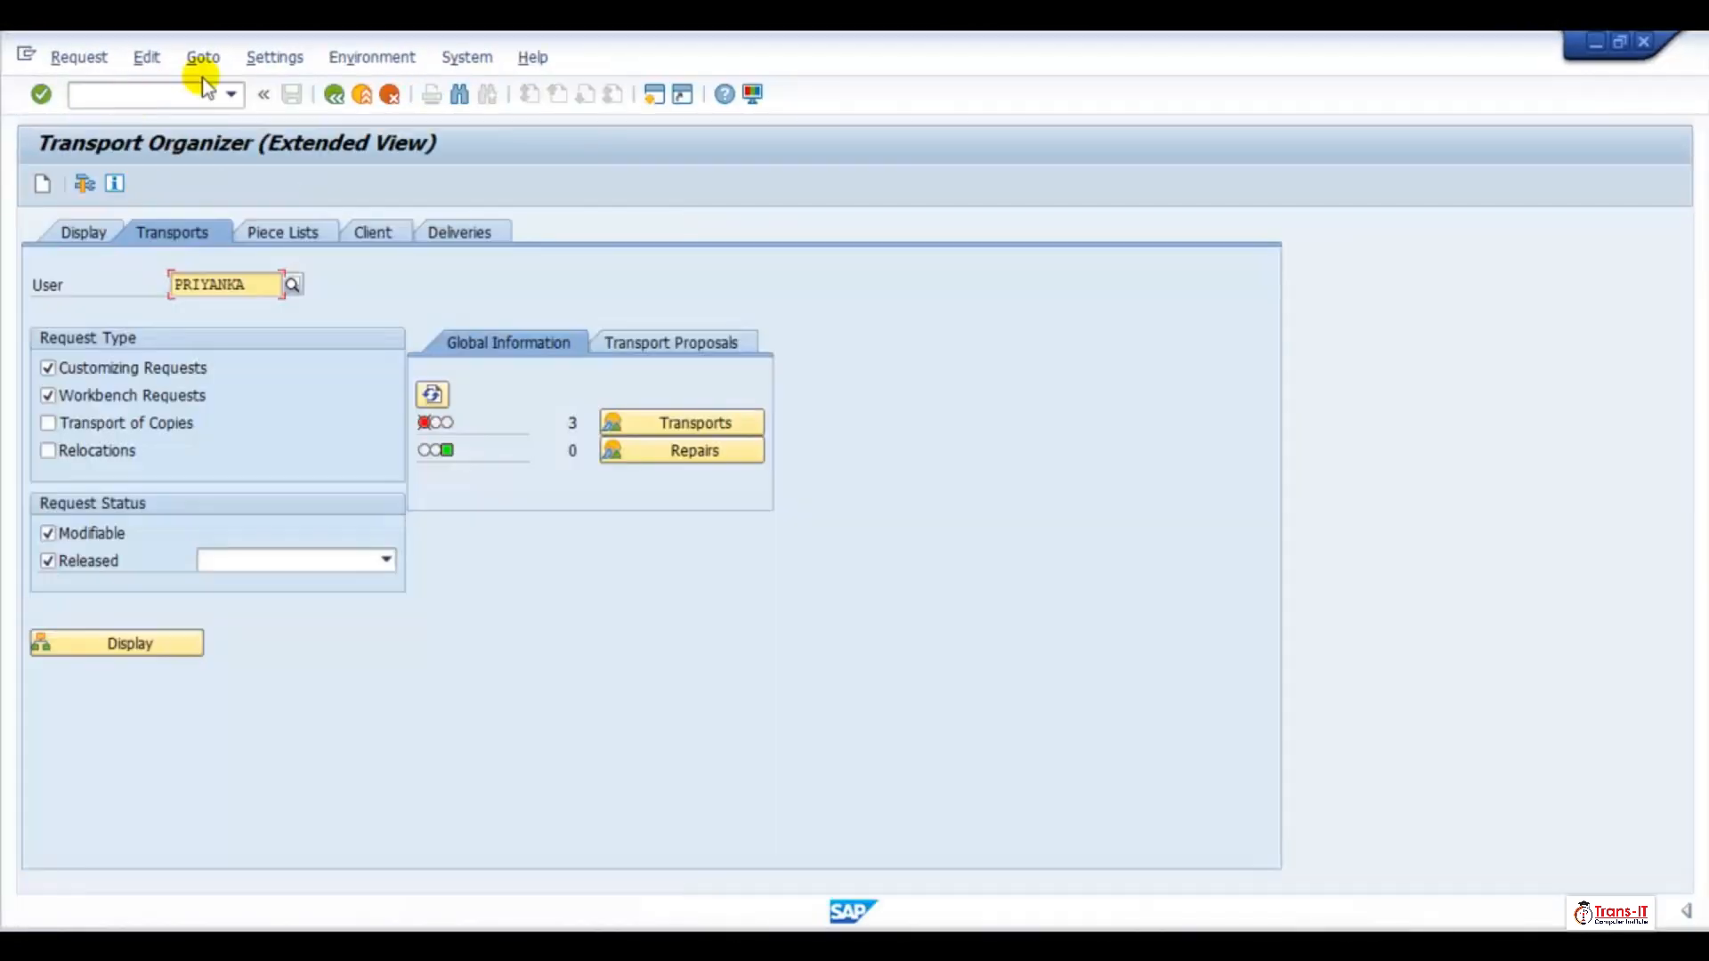
{"action": "left_click", "coordinate": [83, 187]}
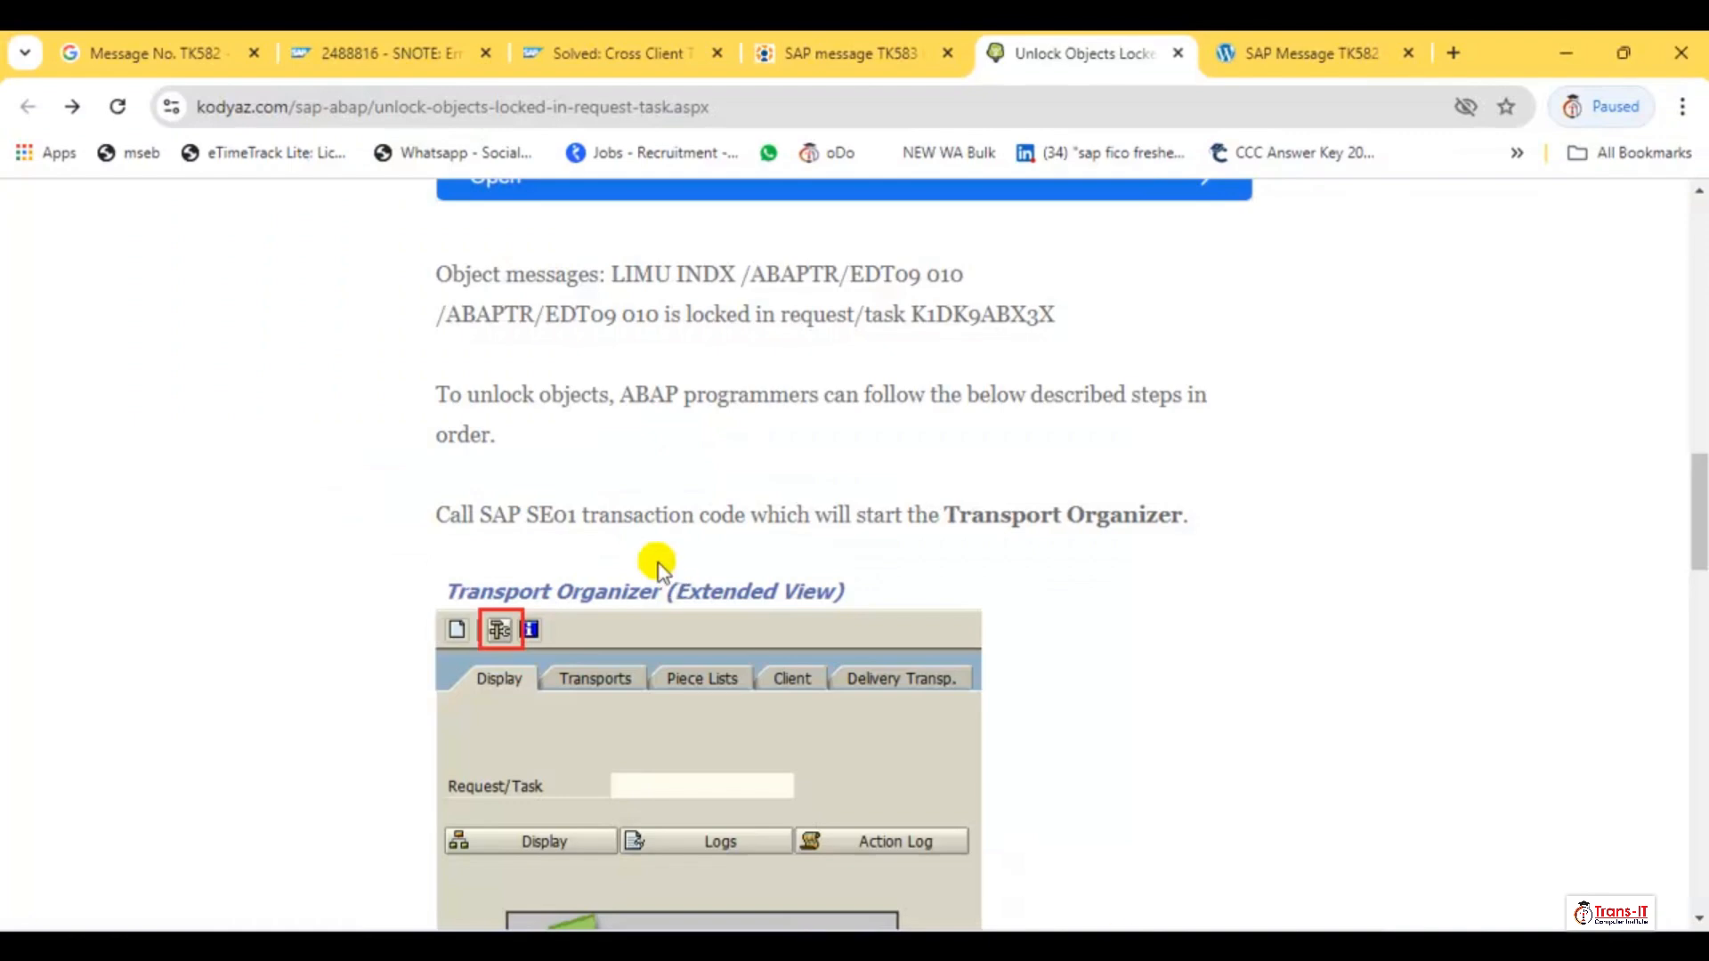
Read the browser article's instructions on unlocking objects with the Transport Organizer Tools, and switch back to SAP
{"action": "scroll", "coordinate": [892, 534], "scroll_direction": "down", "scroll_amount": 4}
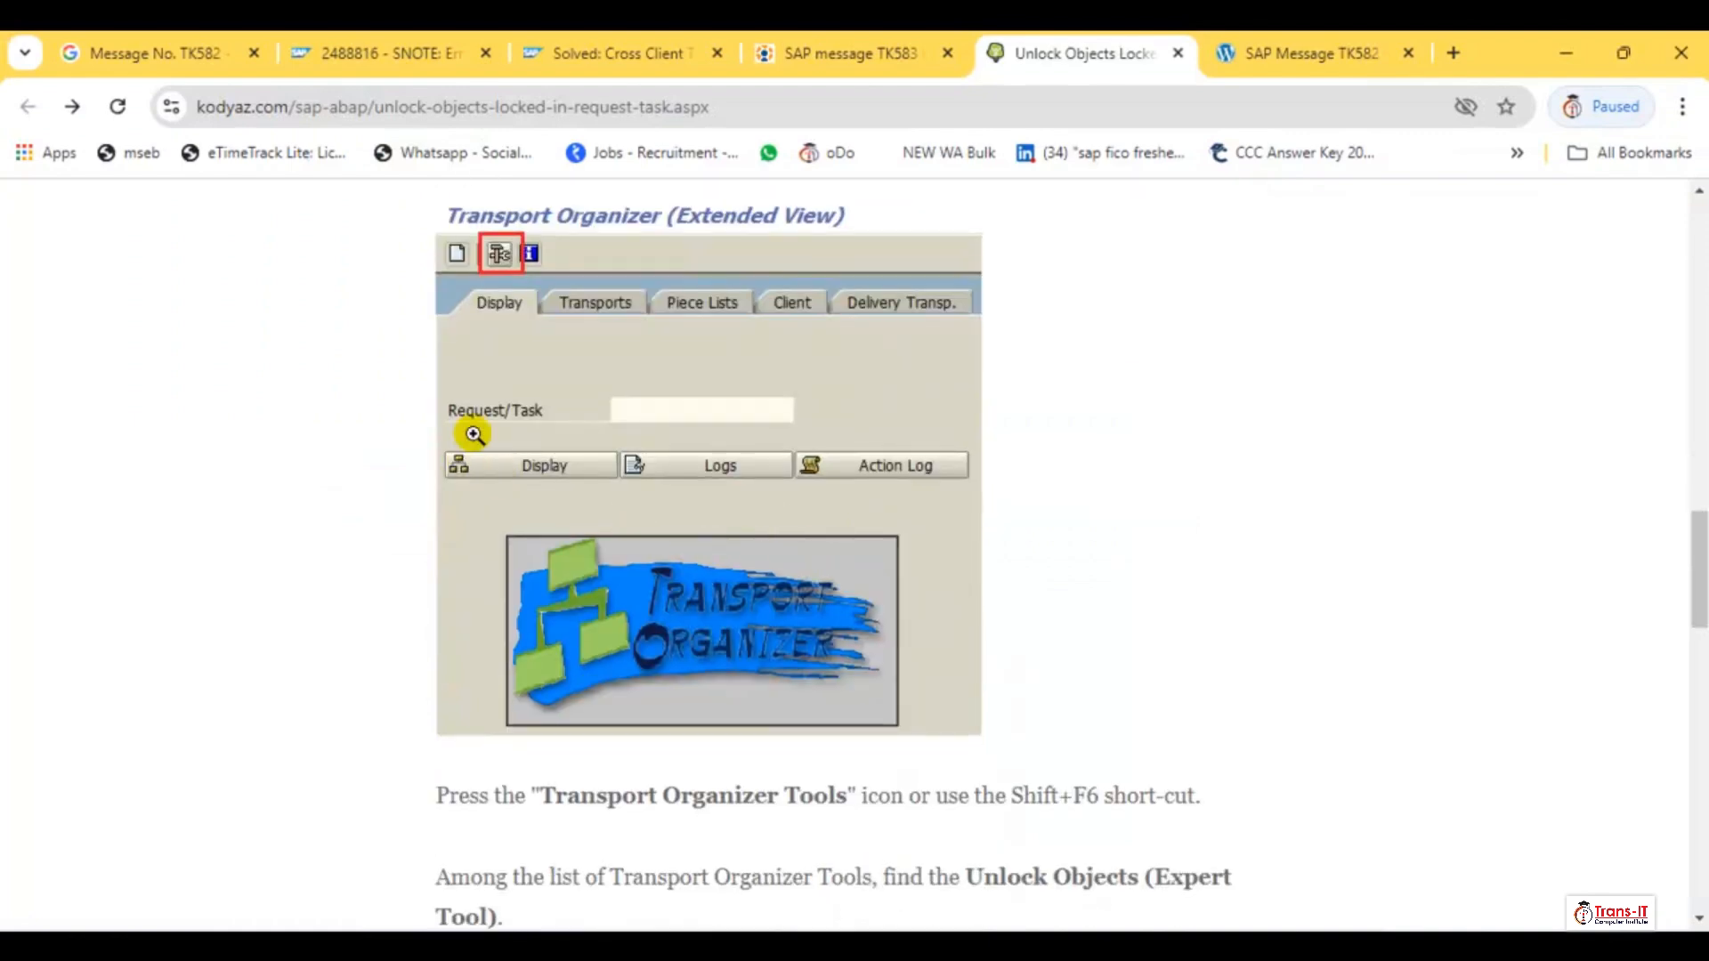
{"action": "scroll", "coordinate": [481, 449], "scroll_direction": "down", "scroll_amount": 3}
{"action": "scroll", "coordinate": [889, 553], "scroll_direction": "down", "scroll_amount": 4}
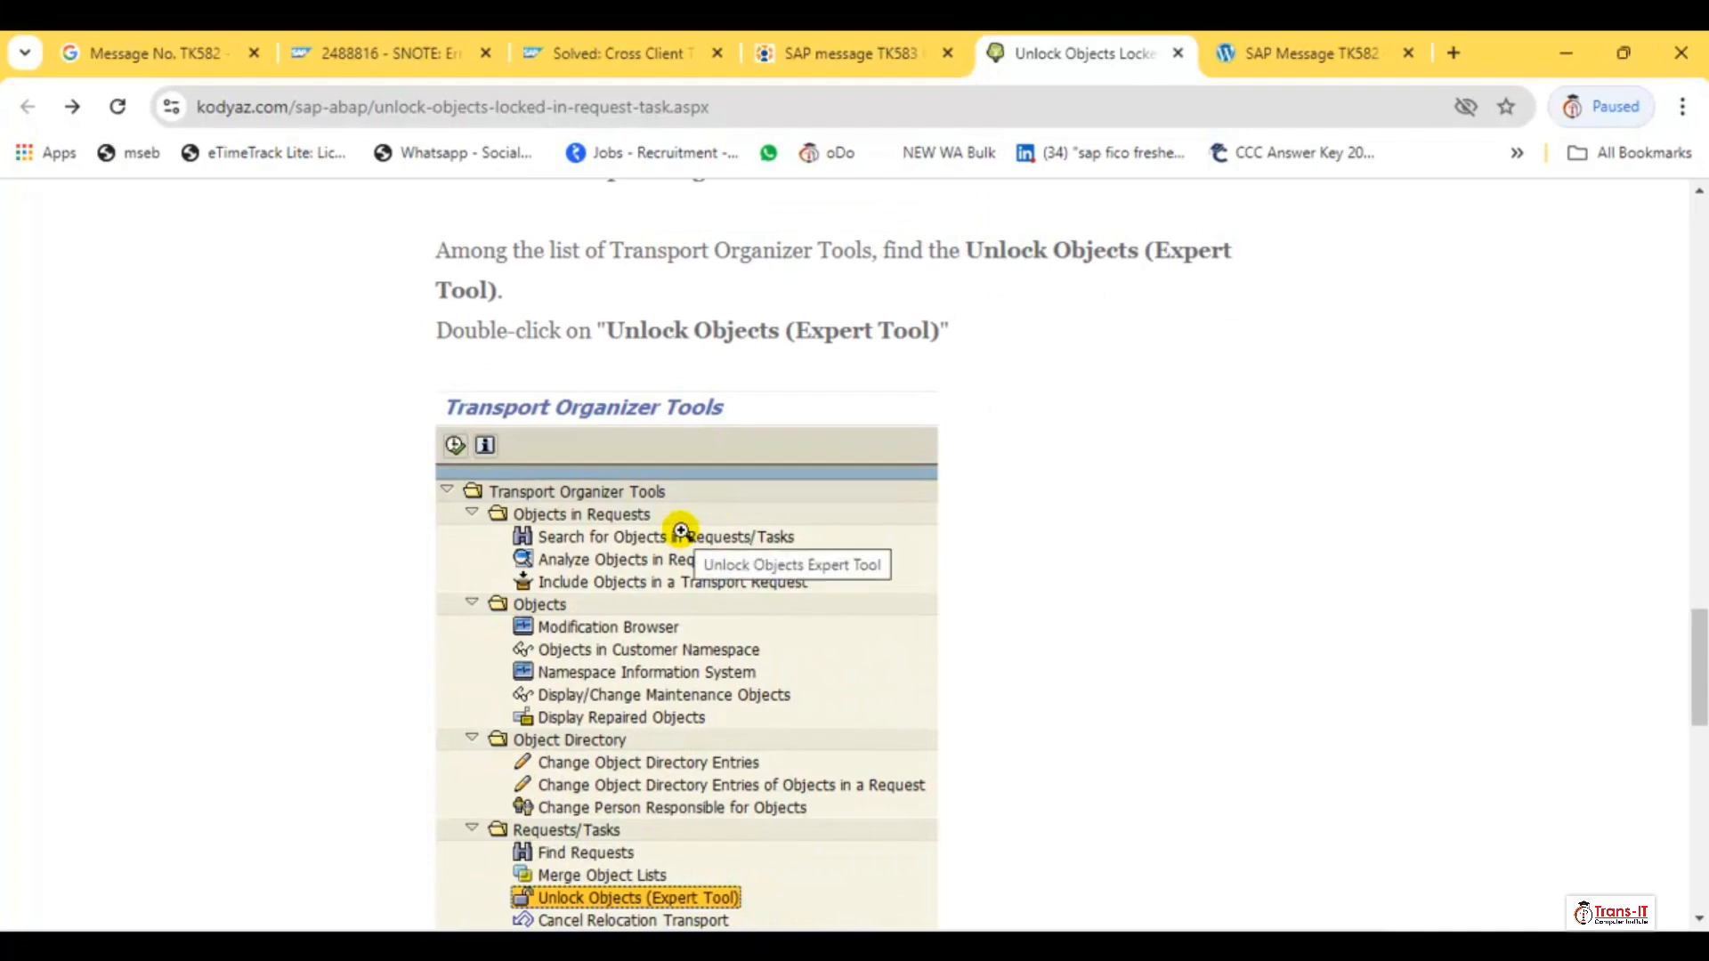
{"action": "scroll", "coordinate": [679, 537], "scroll_direction": "down", "scroll_amount": 2}
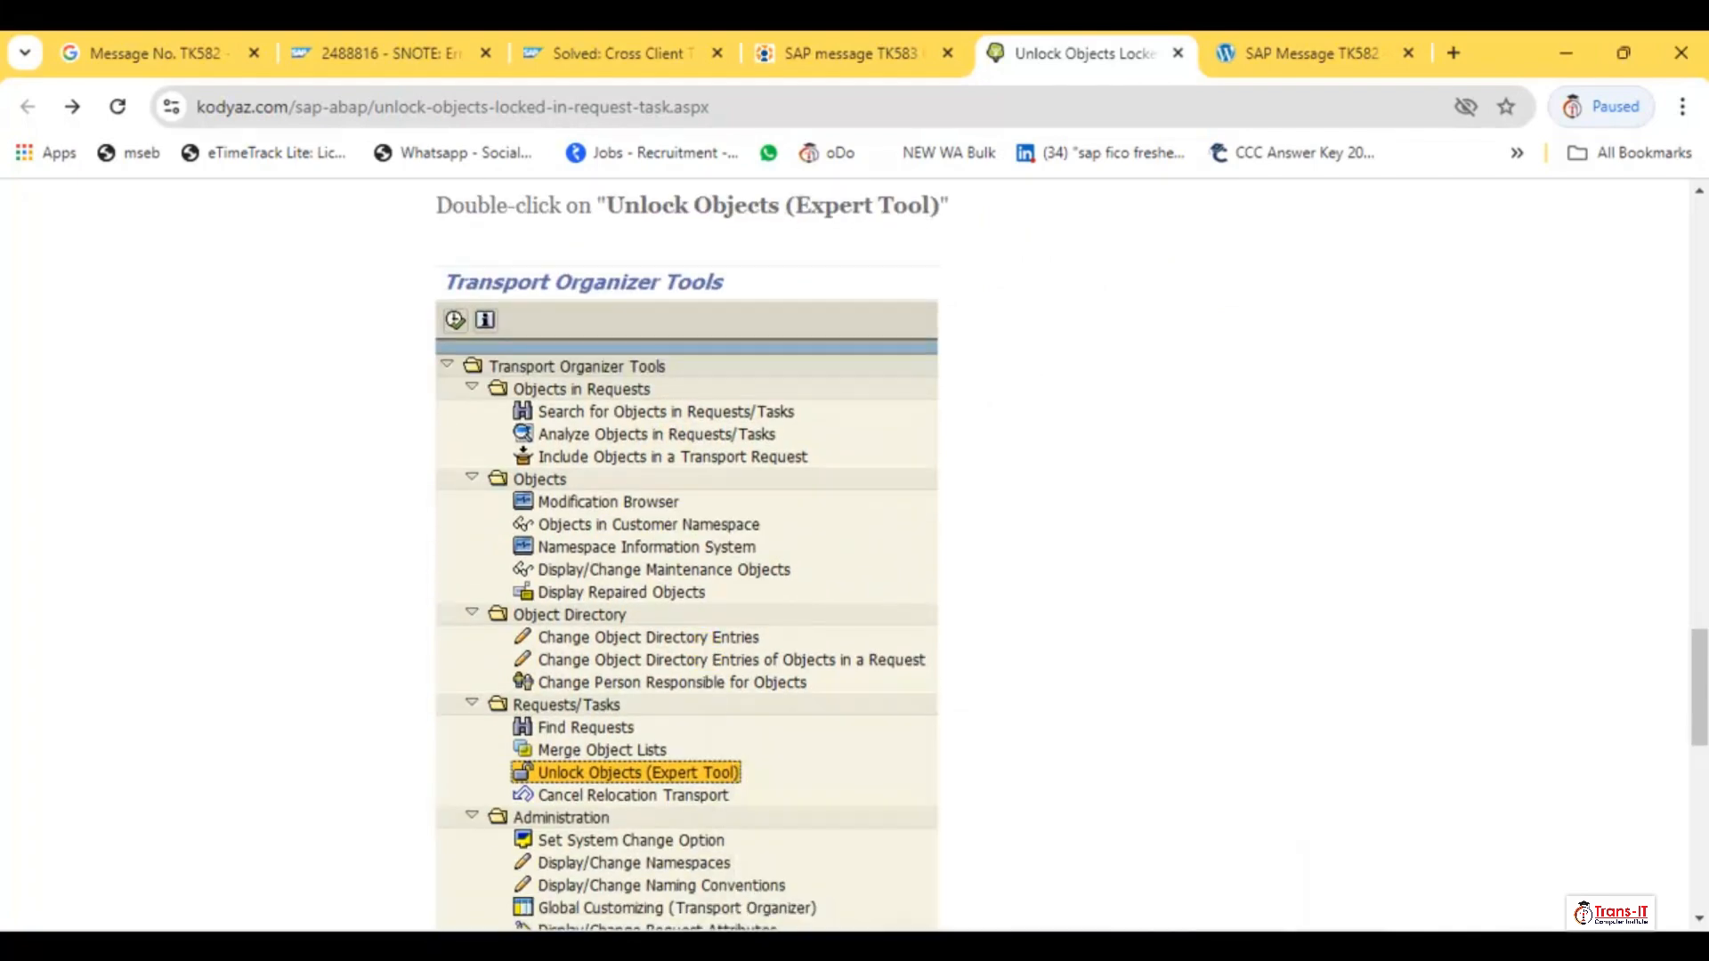
{"action": "left_click", "coordinate": [940, 947]}
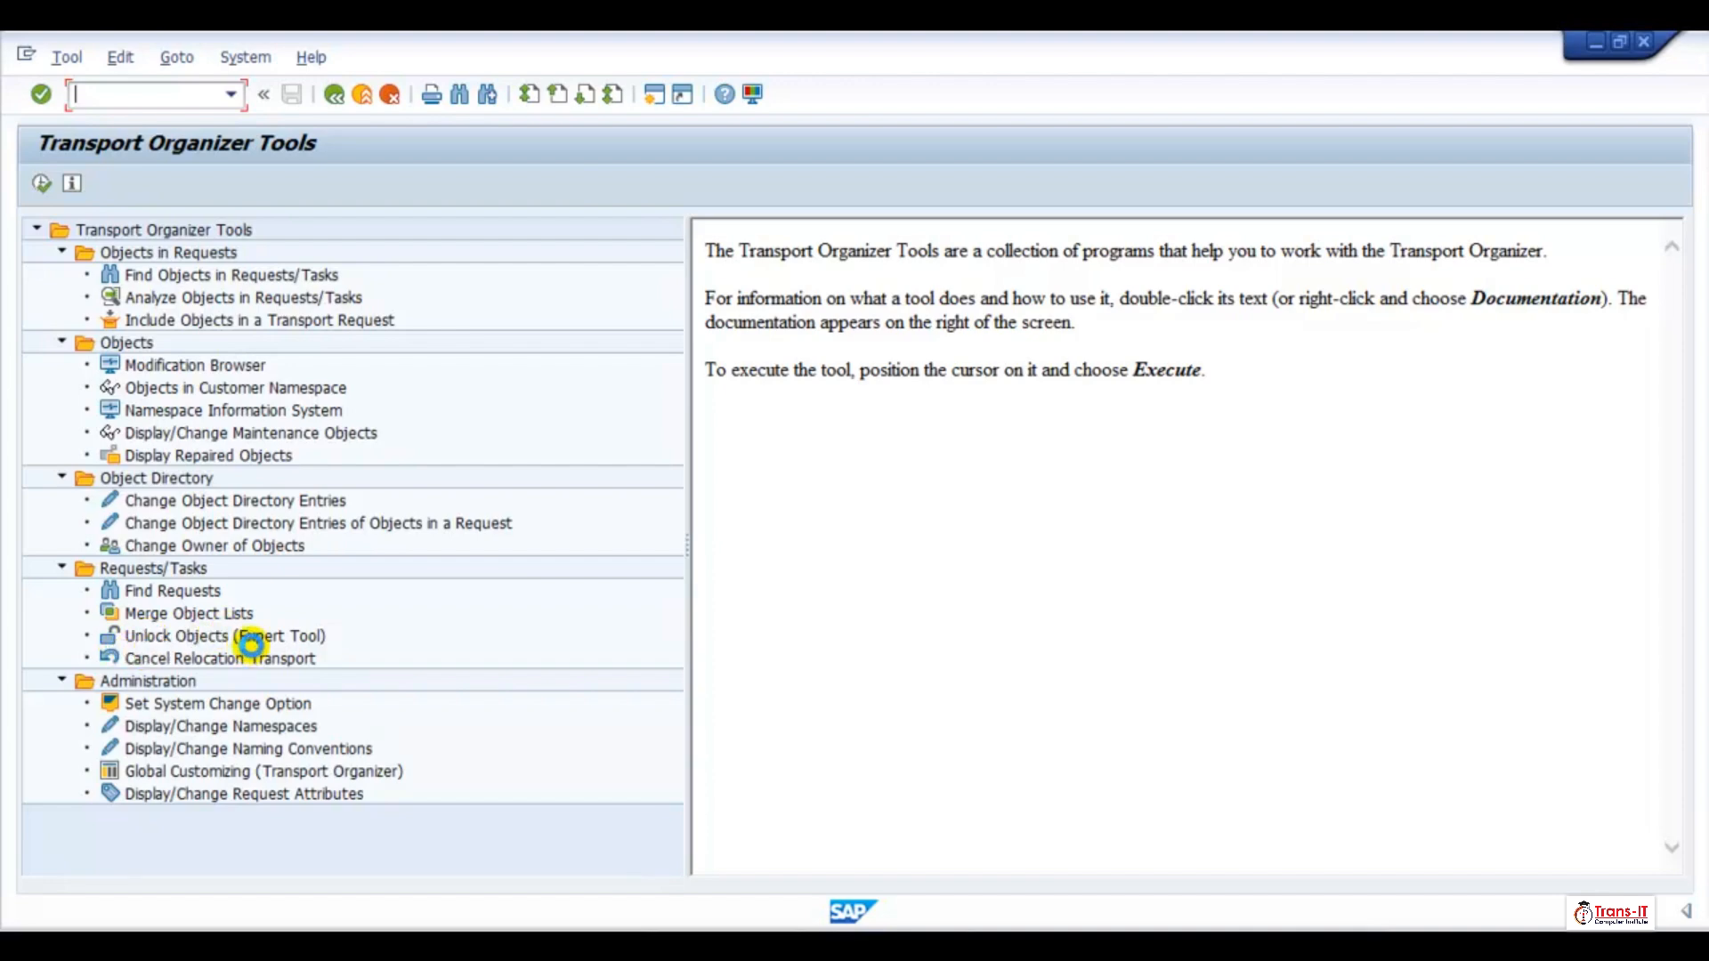
Leave the Transport Organizer Tools and return that session to SAP Easy Access
{"action": "key", "text": "F10"}
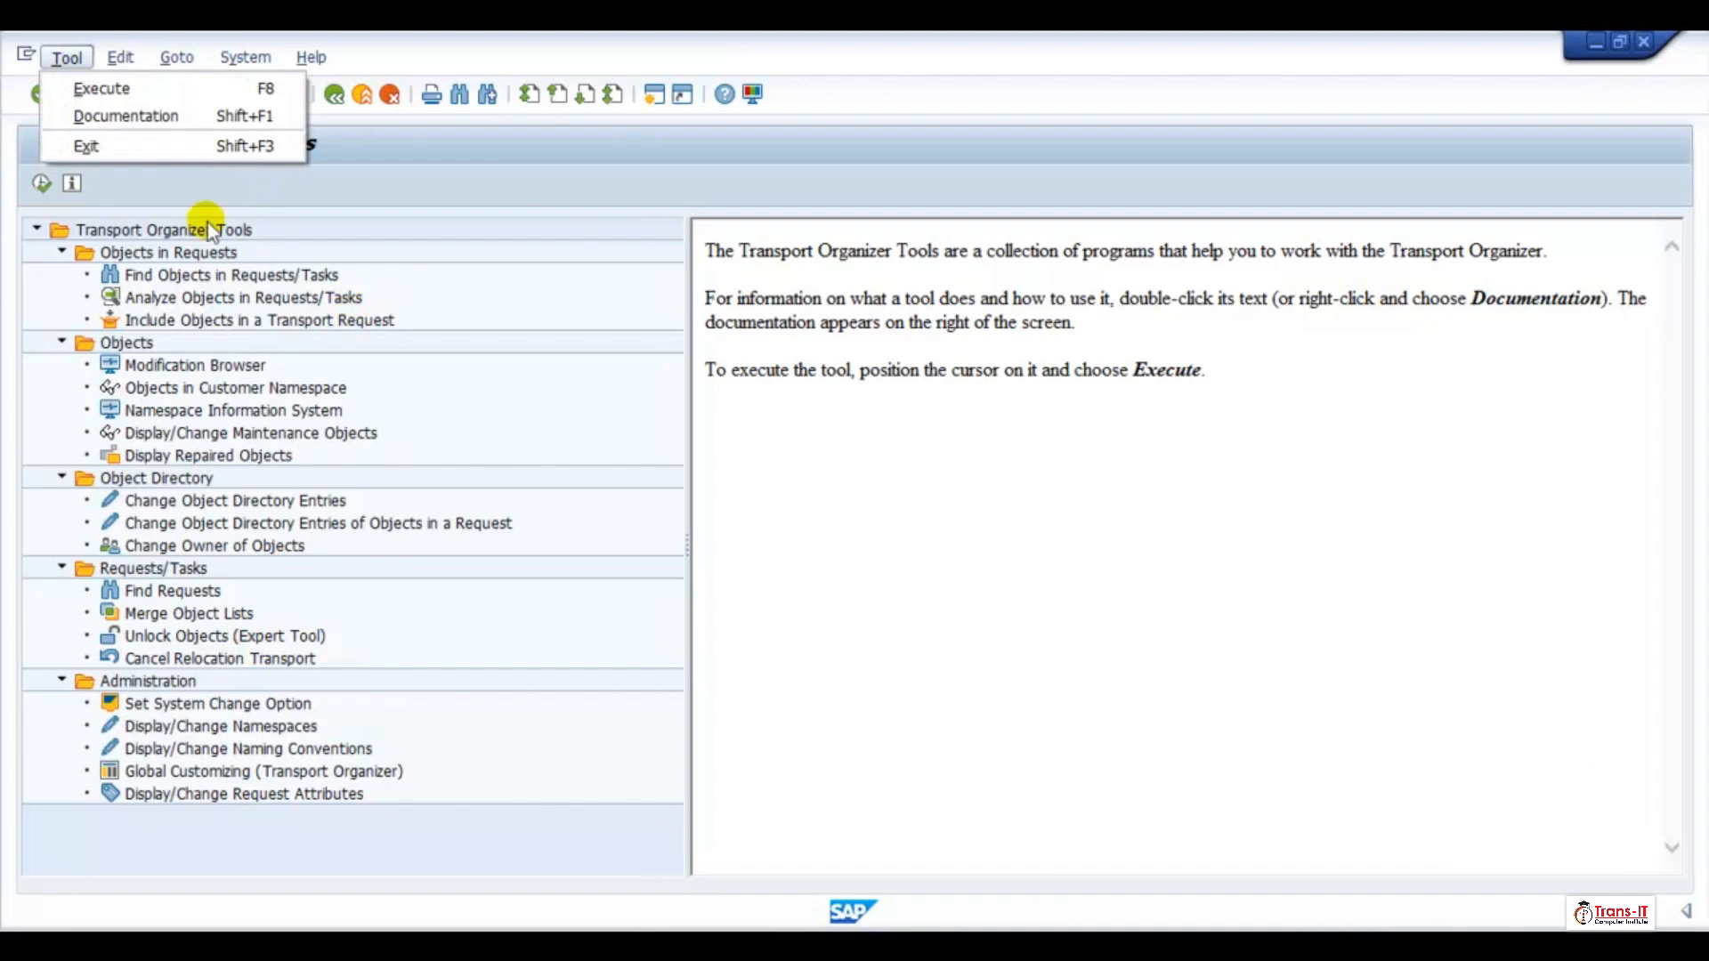
{"action": "left_click", "coordinate": [362, 96]}
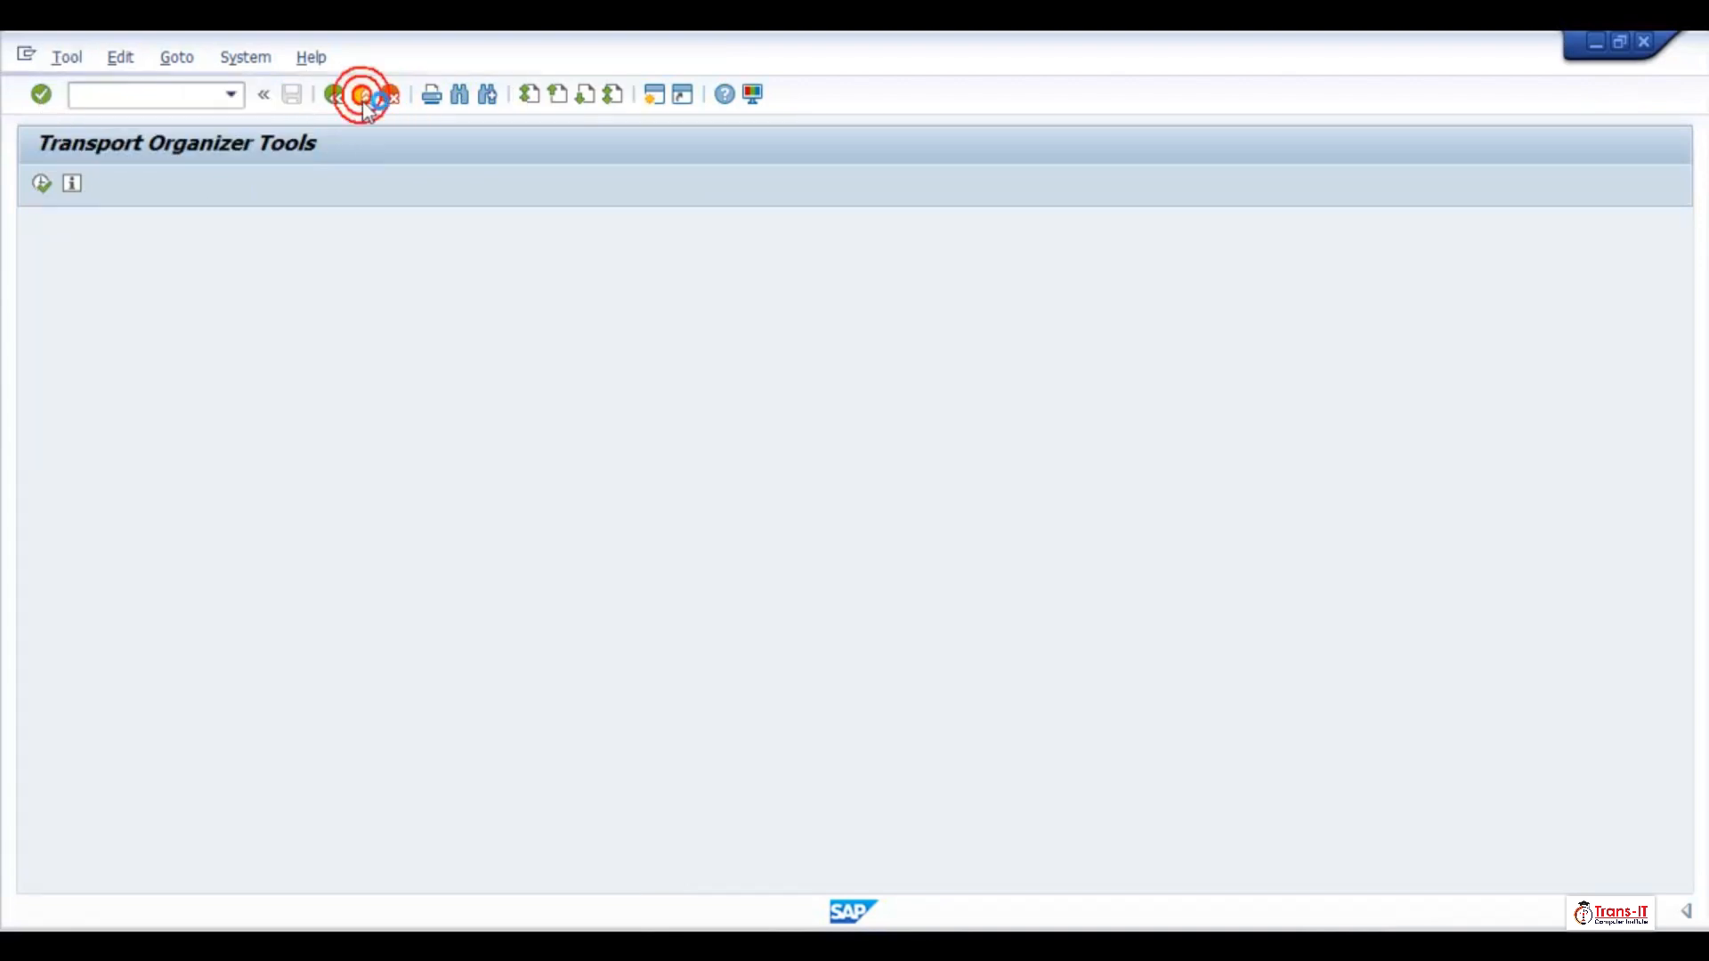
{"action": "left_click", "coordinate": [363, 95]}
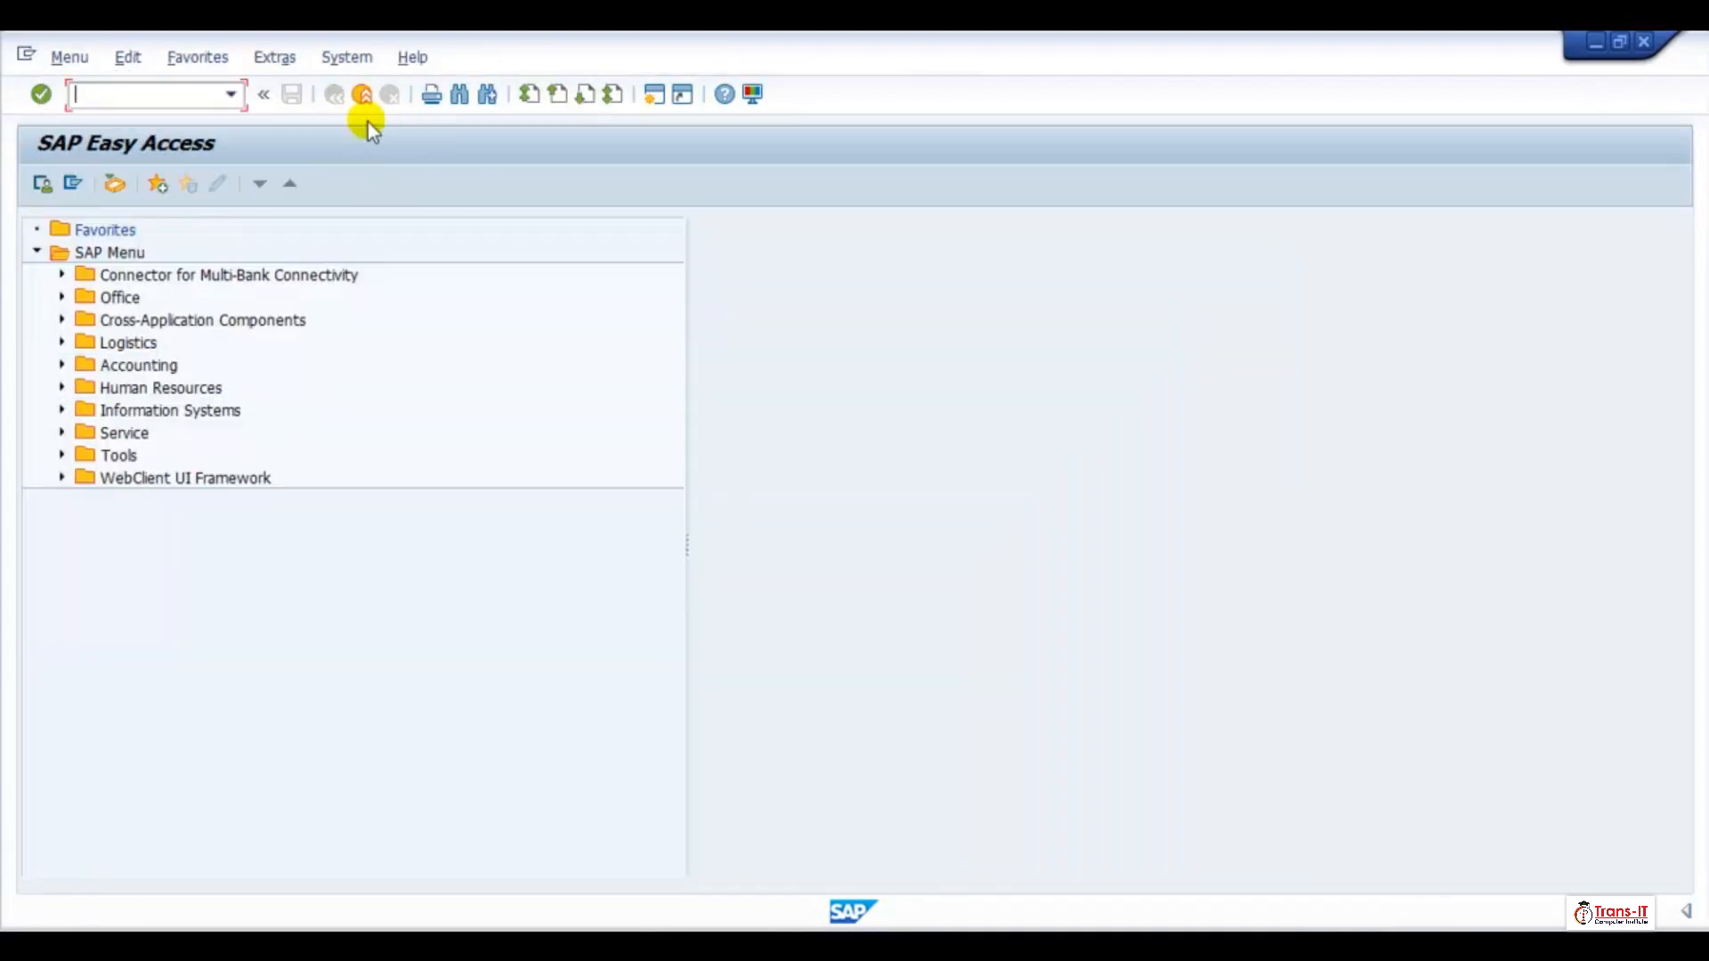
Switch to the Unlock Objects (Expert Tool) session and unlock request/task WALK907118
{"action": "mouse_move", "coordinate": [1050, 885]}
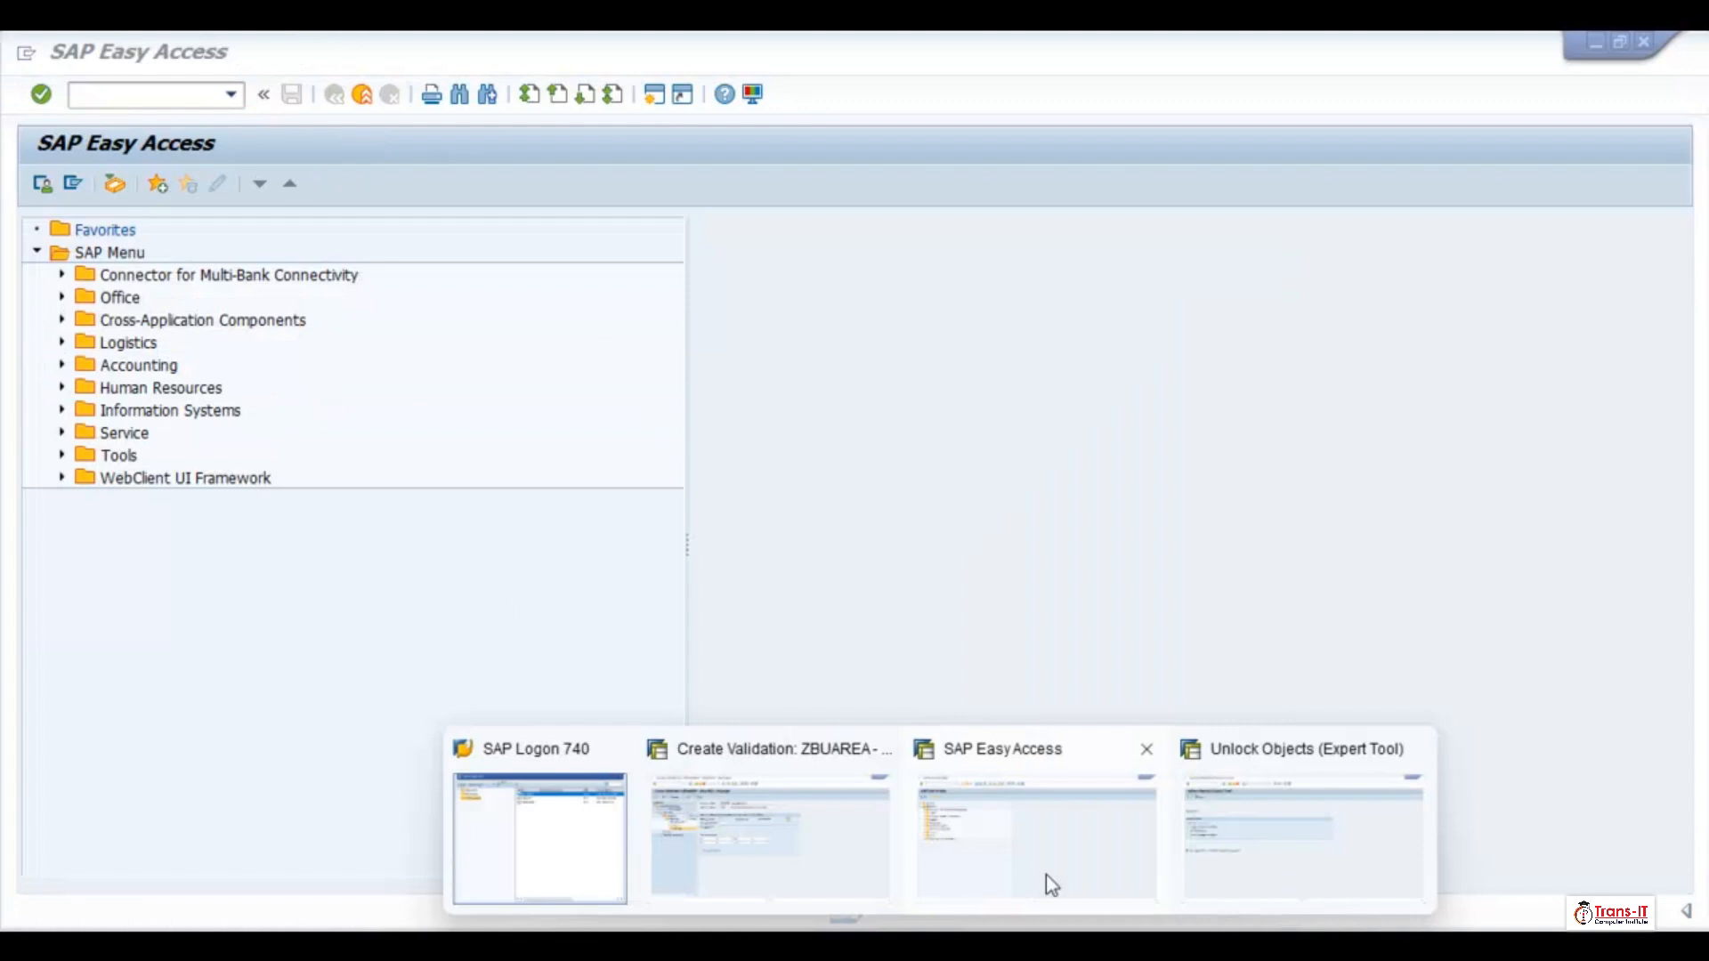
{"action": "left_click", "coordinate": [1243, 847]}
{"action": "left_click", "coordinate": [410, 286]}
{"action": "key", "text": "ctrl+v"}
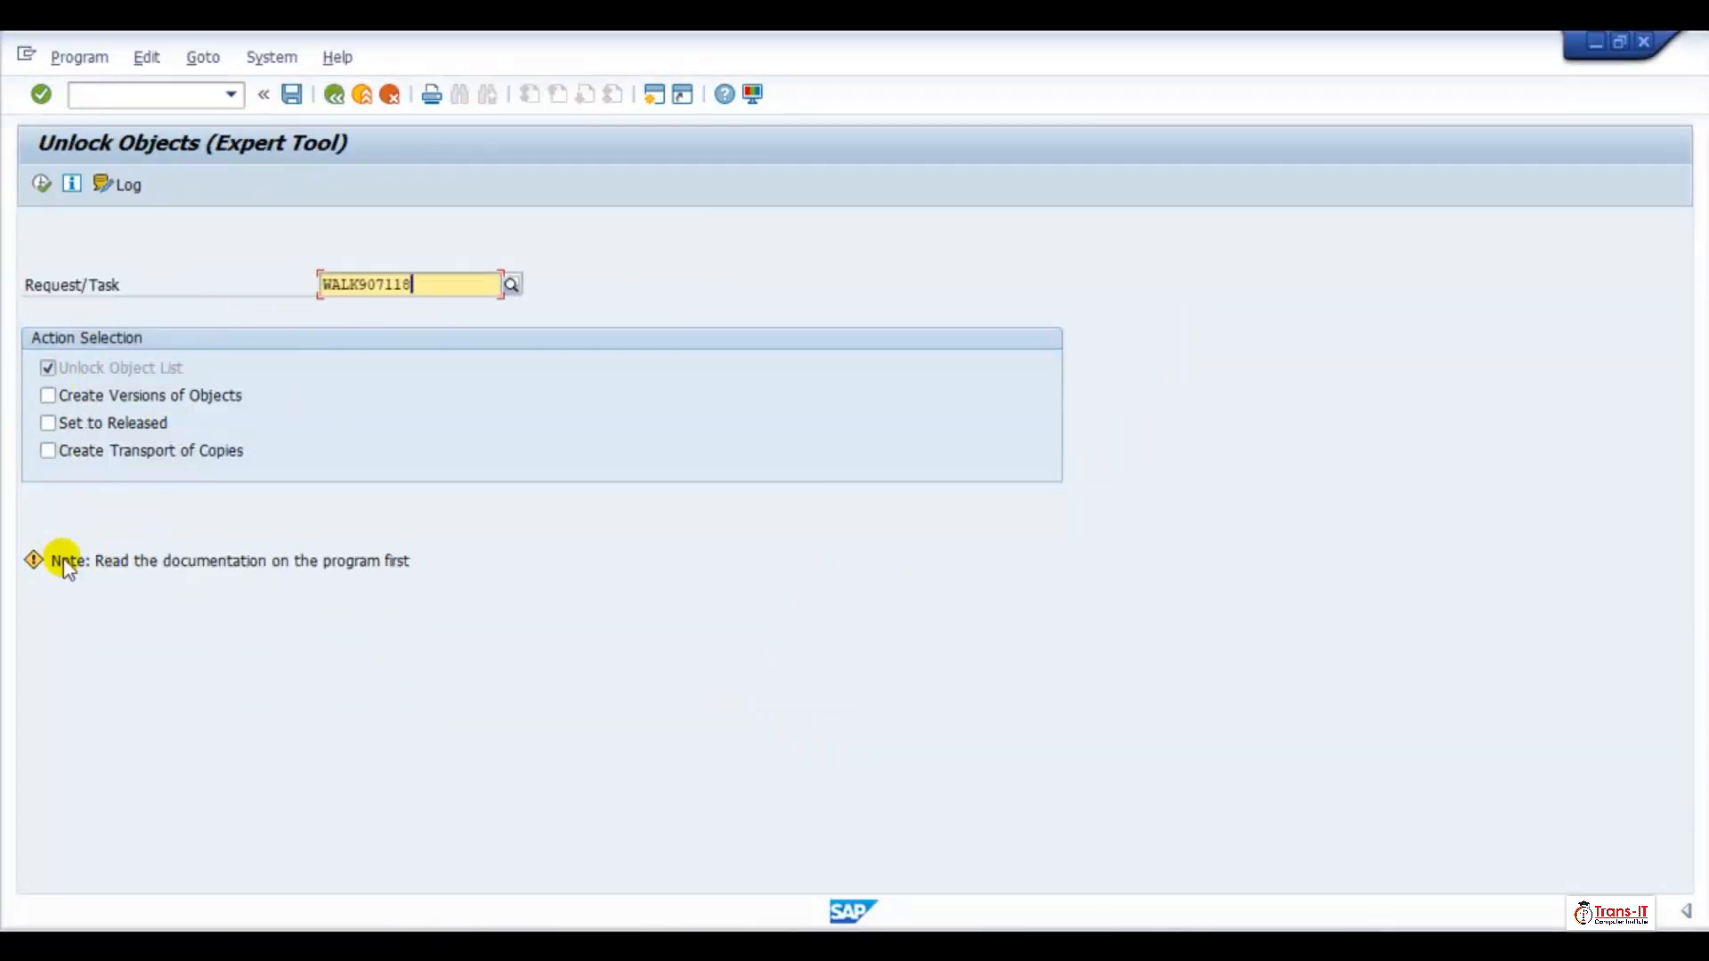
{"action": "left_click", "coordinate": [42, 184]}
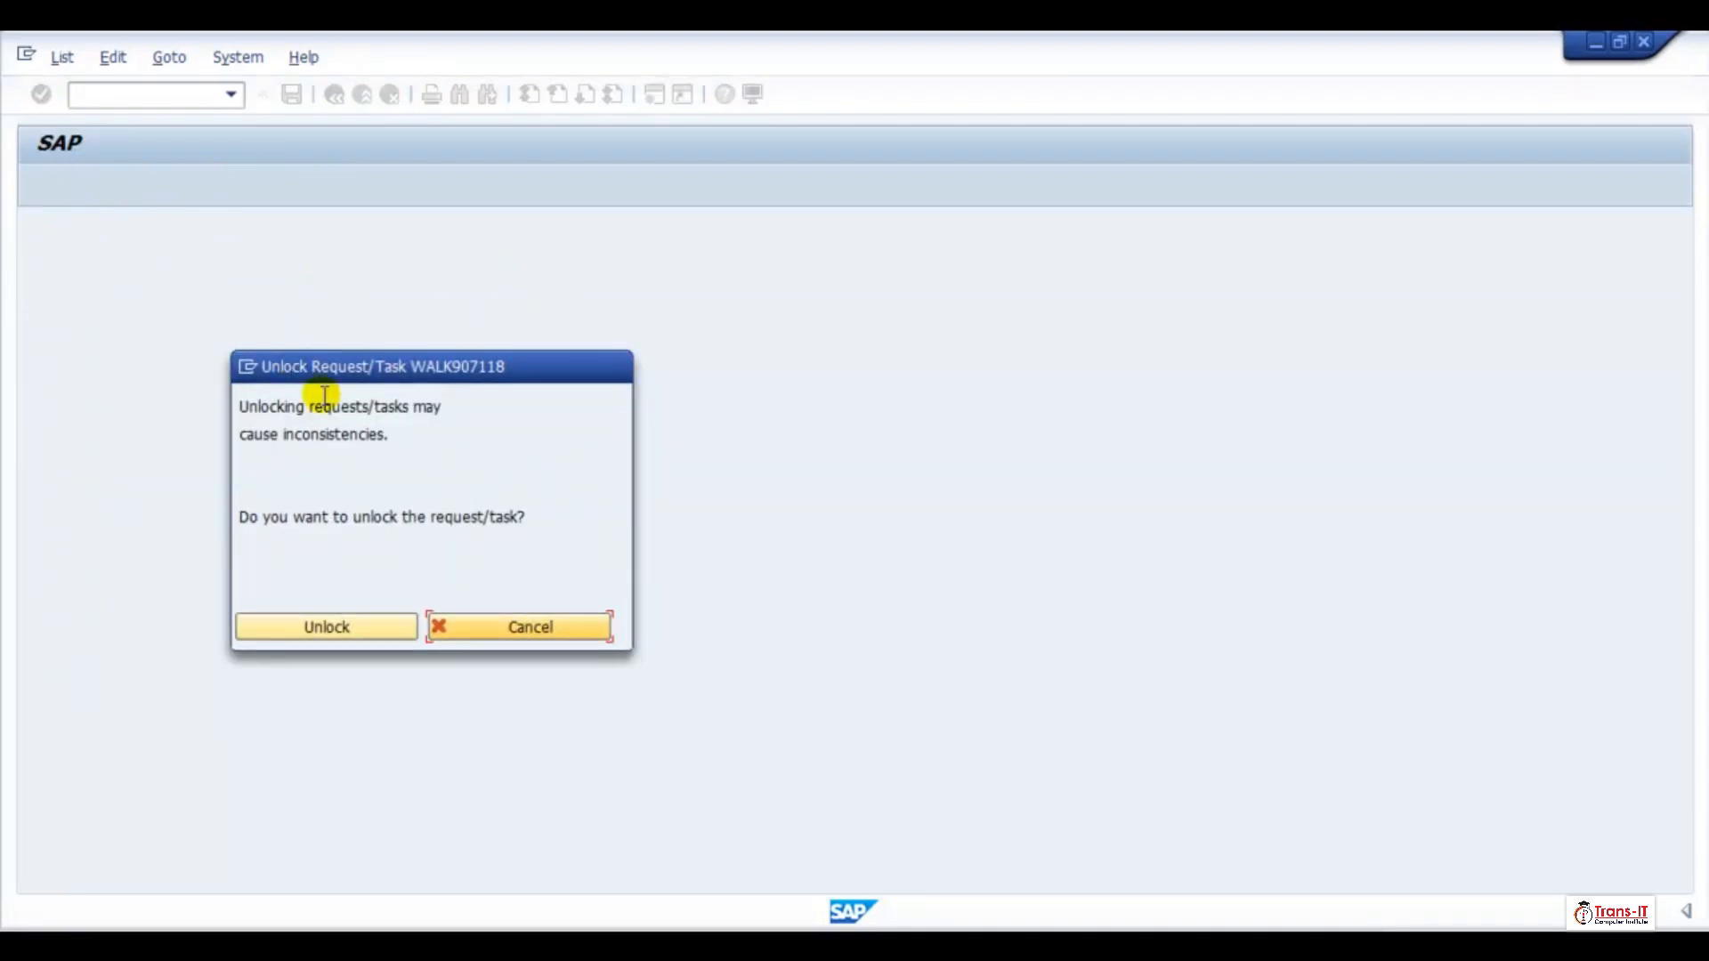
{"action": "left_click", "coordinate": [344, 629]}
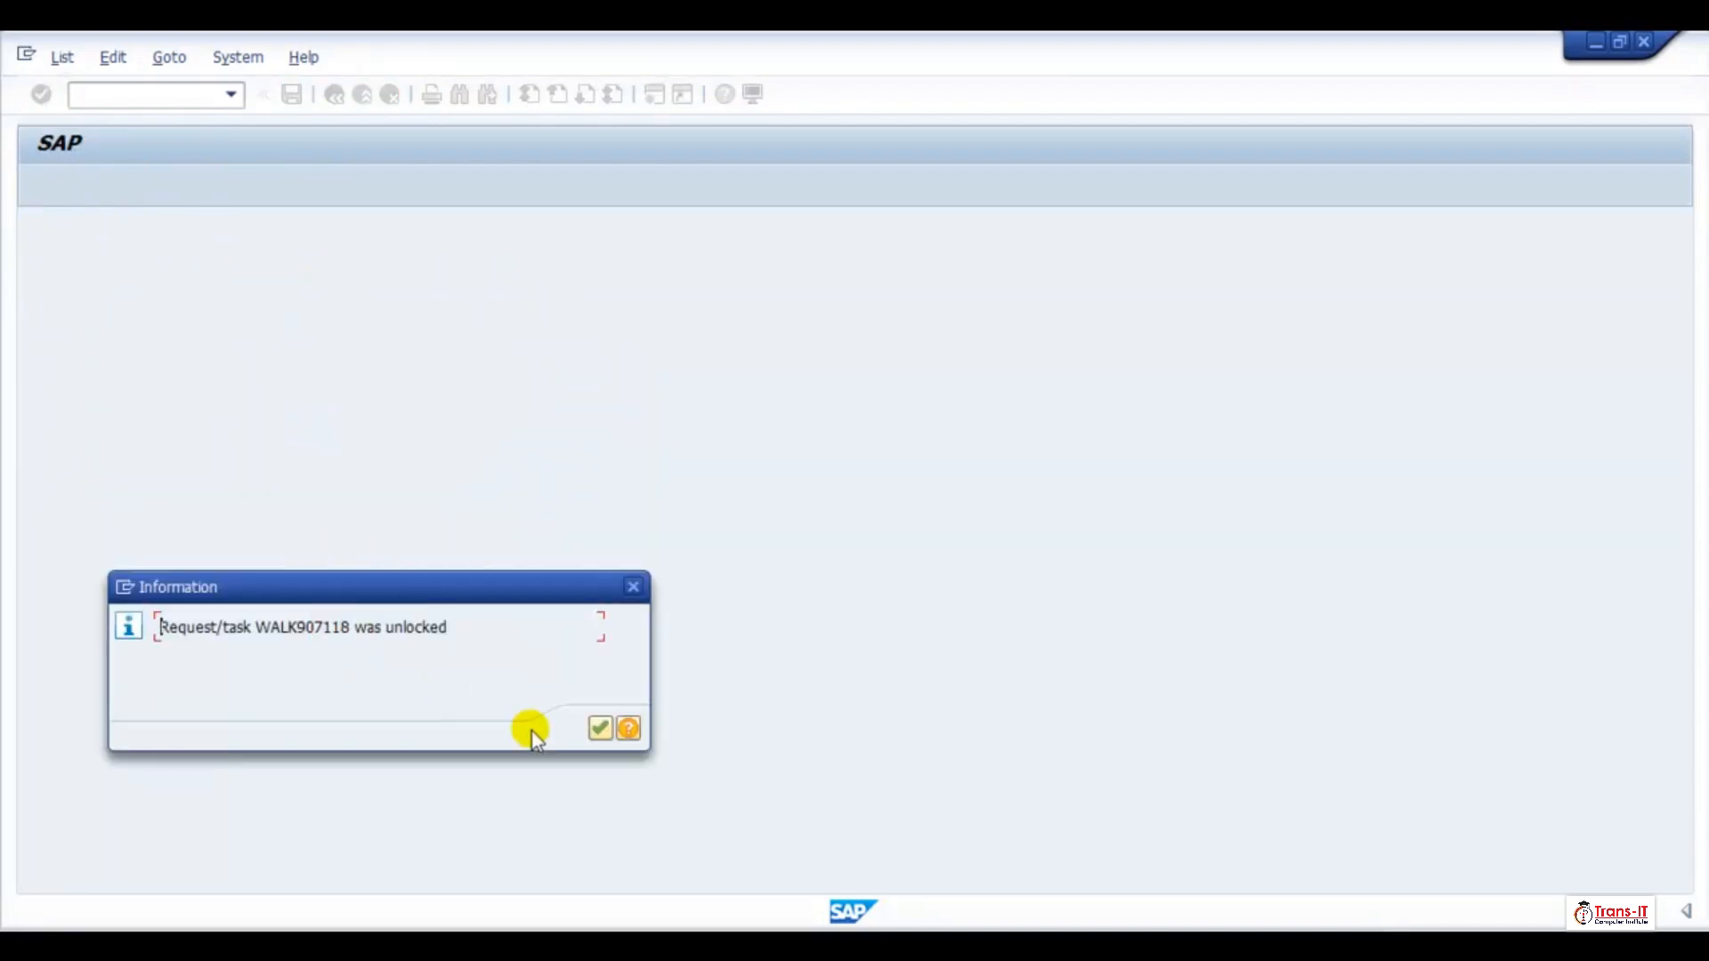
{"action": "left_click", "coordinate": [598, 730]}
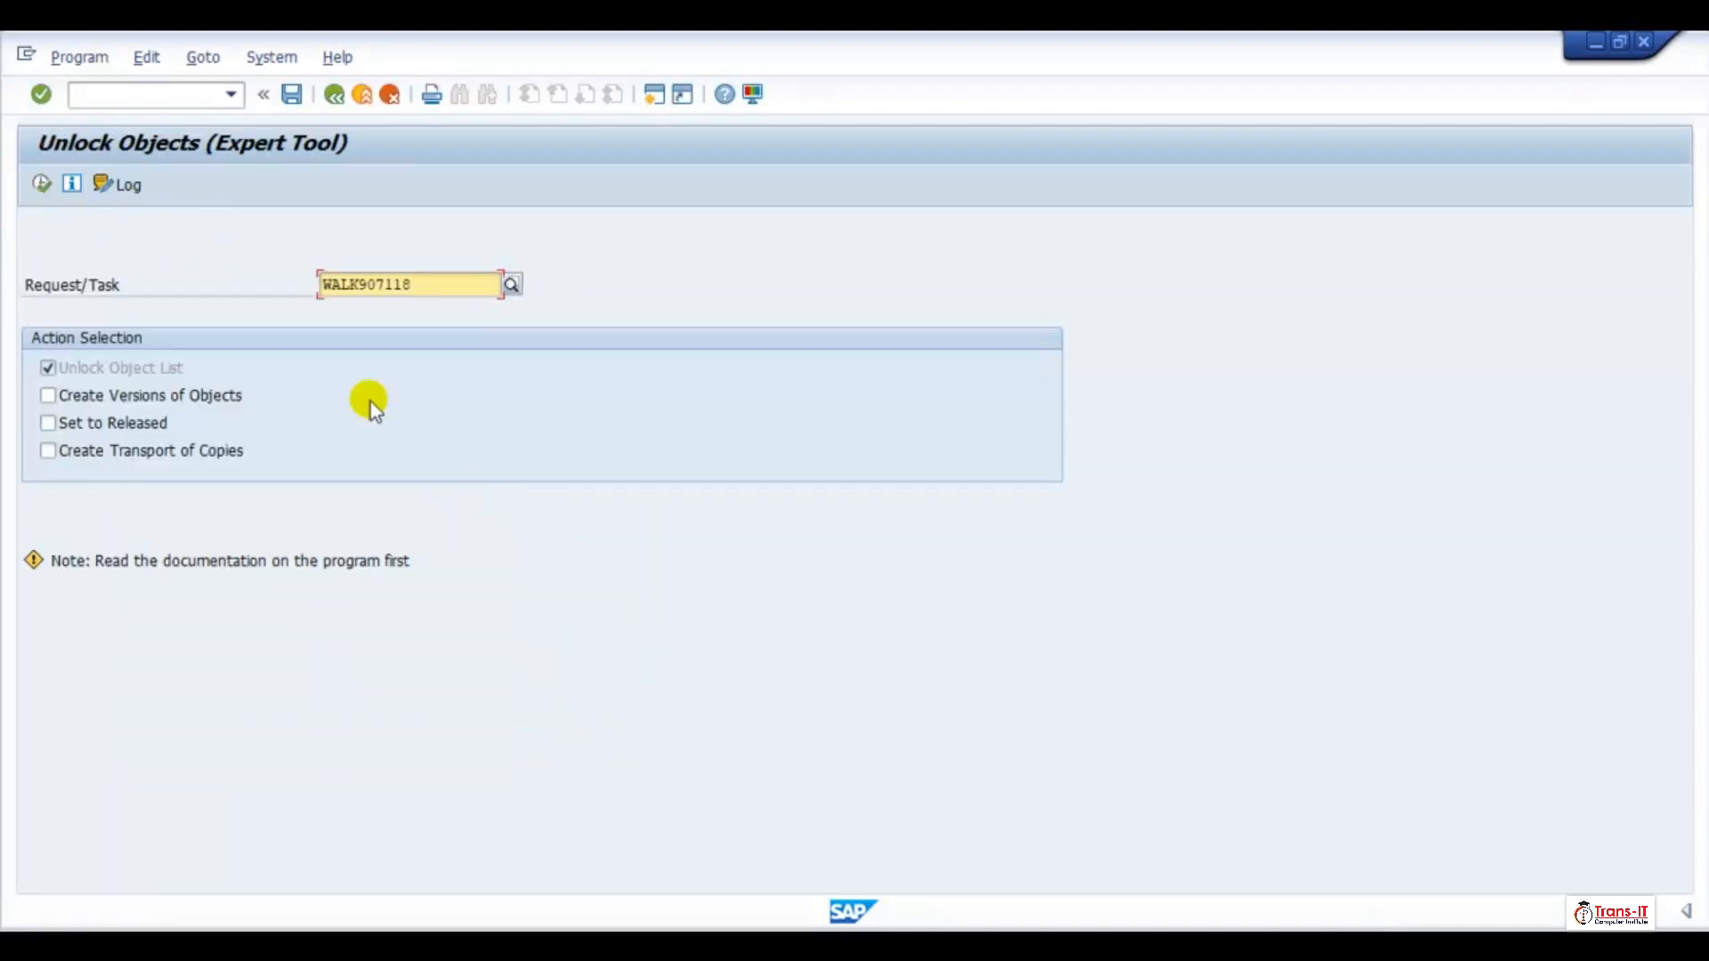
Leave the Unlock Objects and Transport Organizer tools, and retry editing message class /ACCGO/ABD for the Step 001 message
{"action": "left_click", "coordinate": [363, 93]}
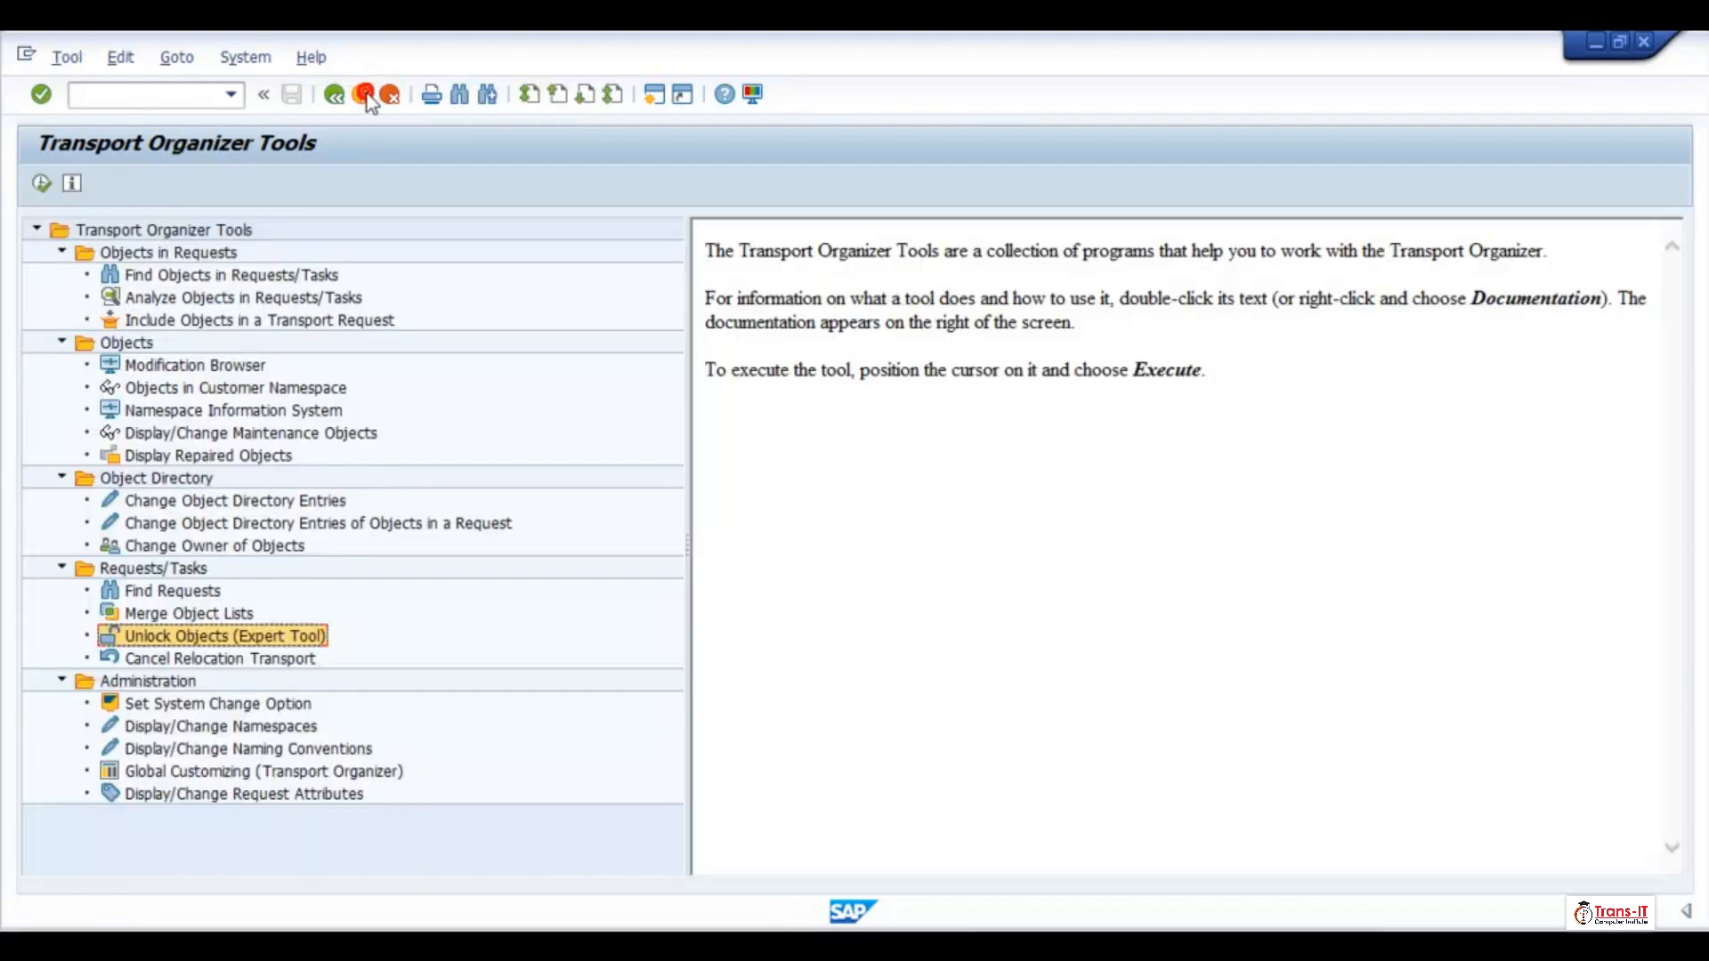
{"action": "left_click", "coordinate": [362, 93]}
{"action": "left_click", "coordinate": [363, 95]}
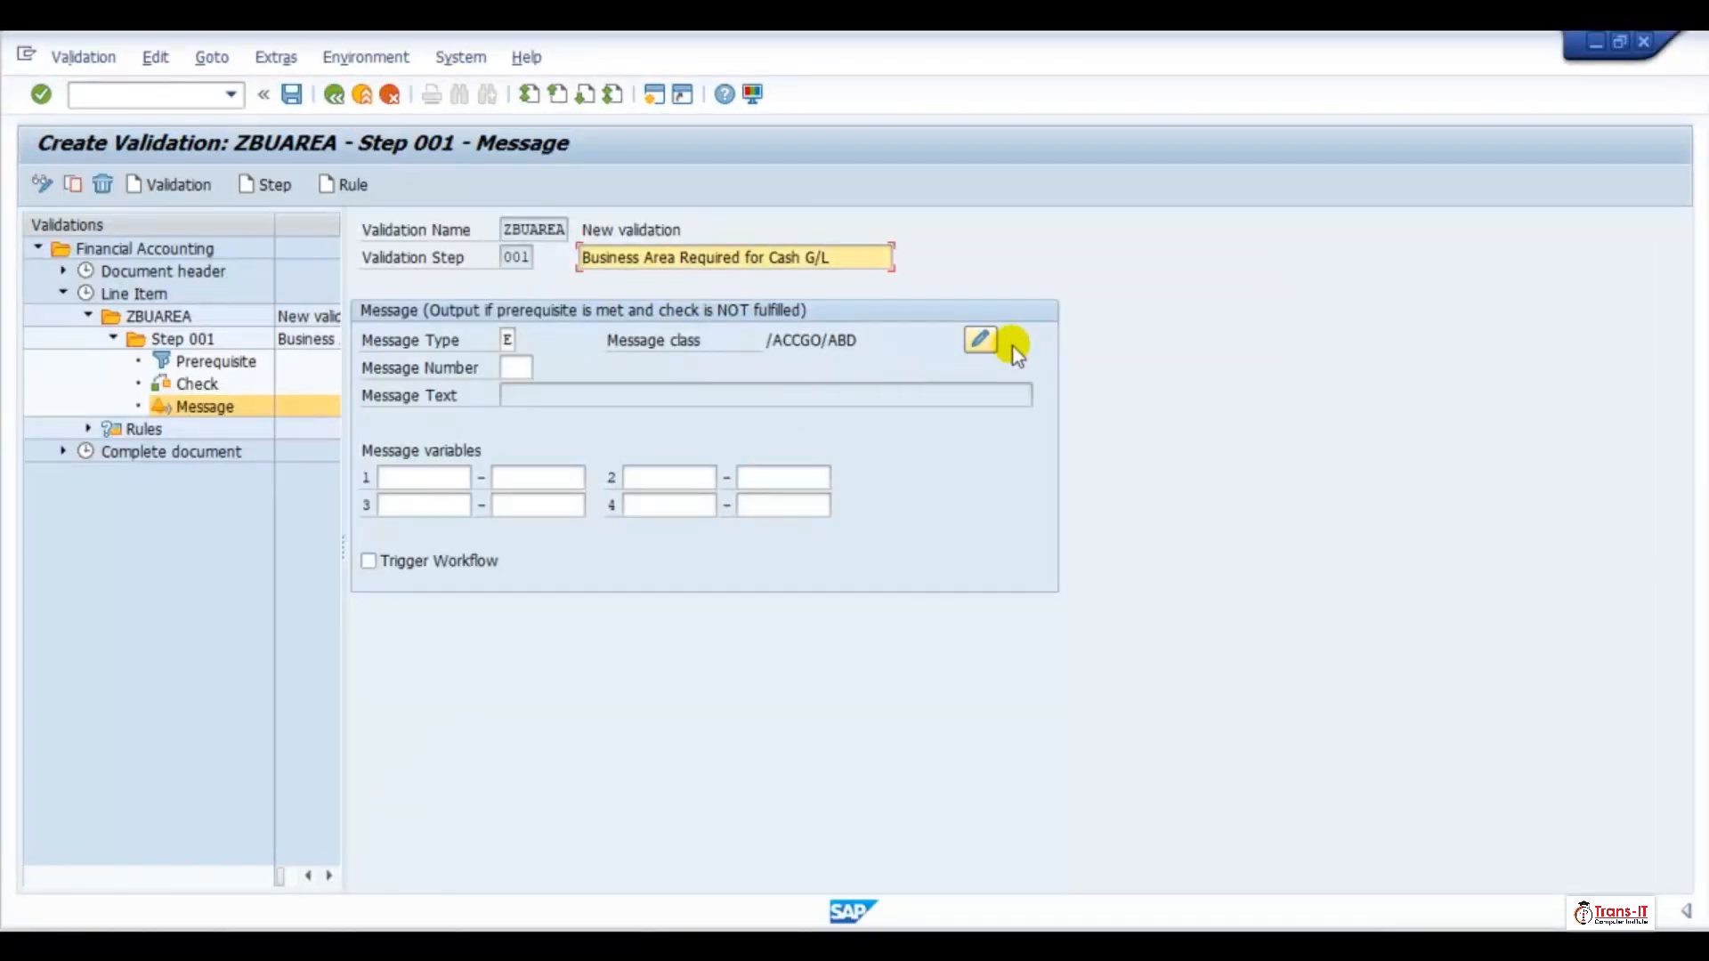
{"action": "left_click", "coordinate": [983, 339]}
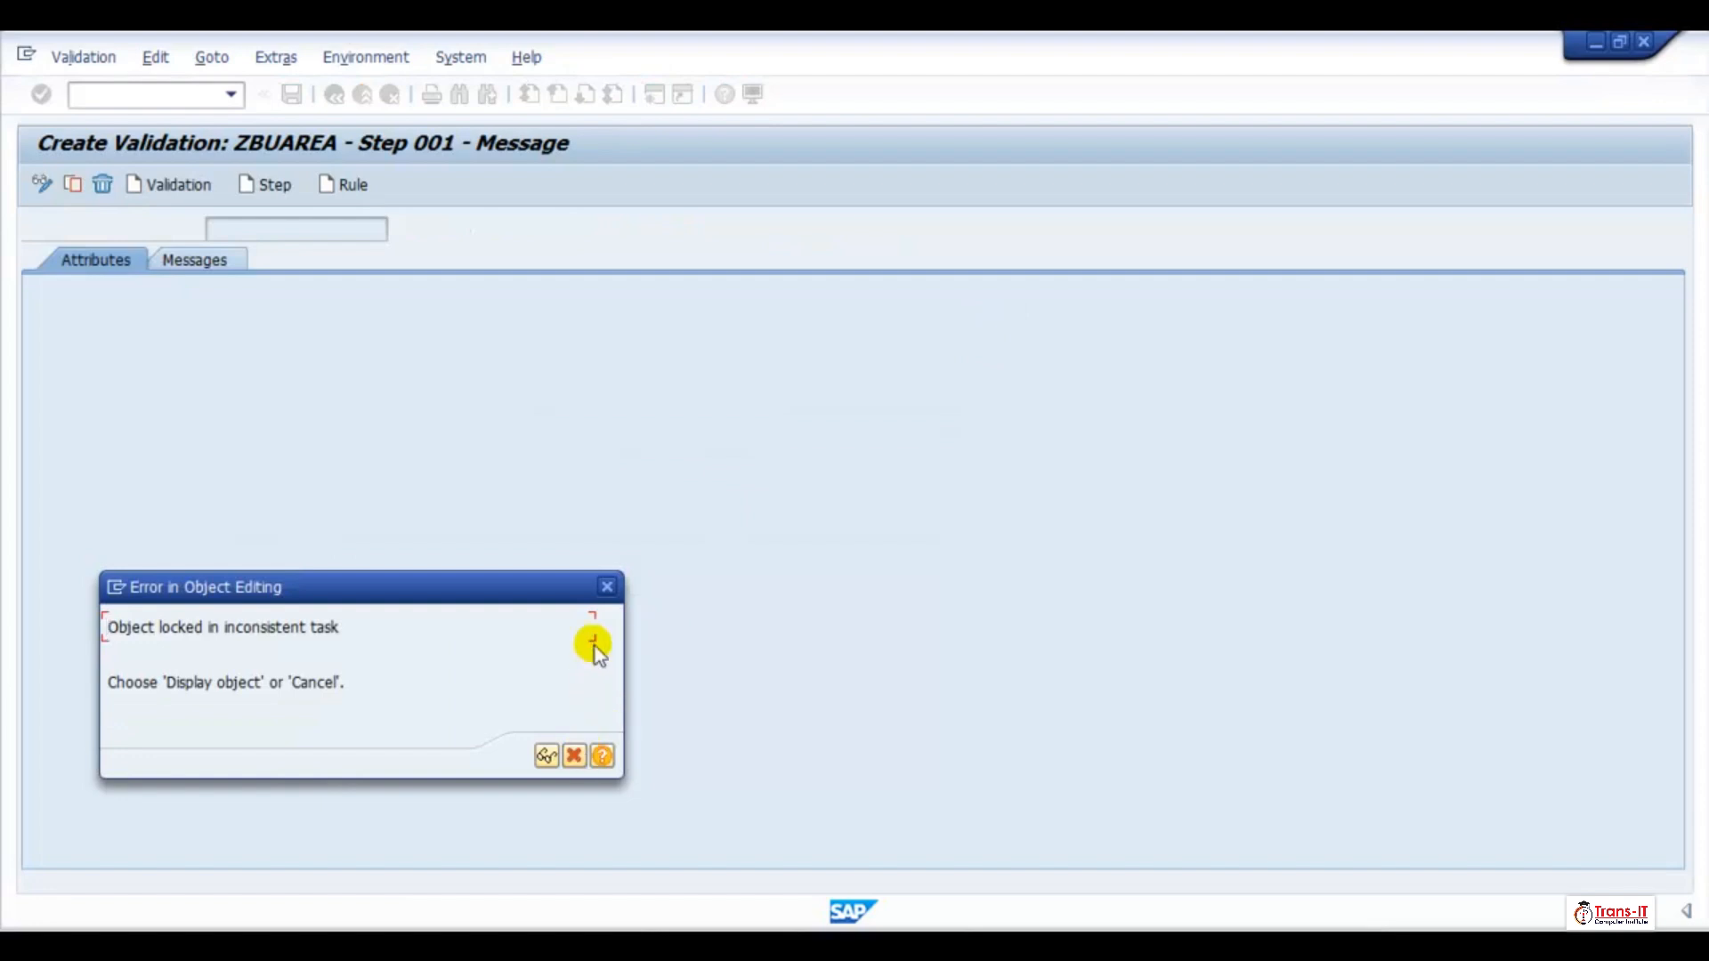
{"action": "left_click", "coordinate": [608, 585]}
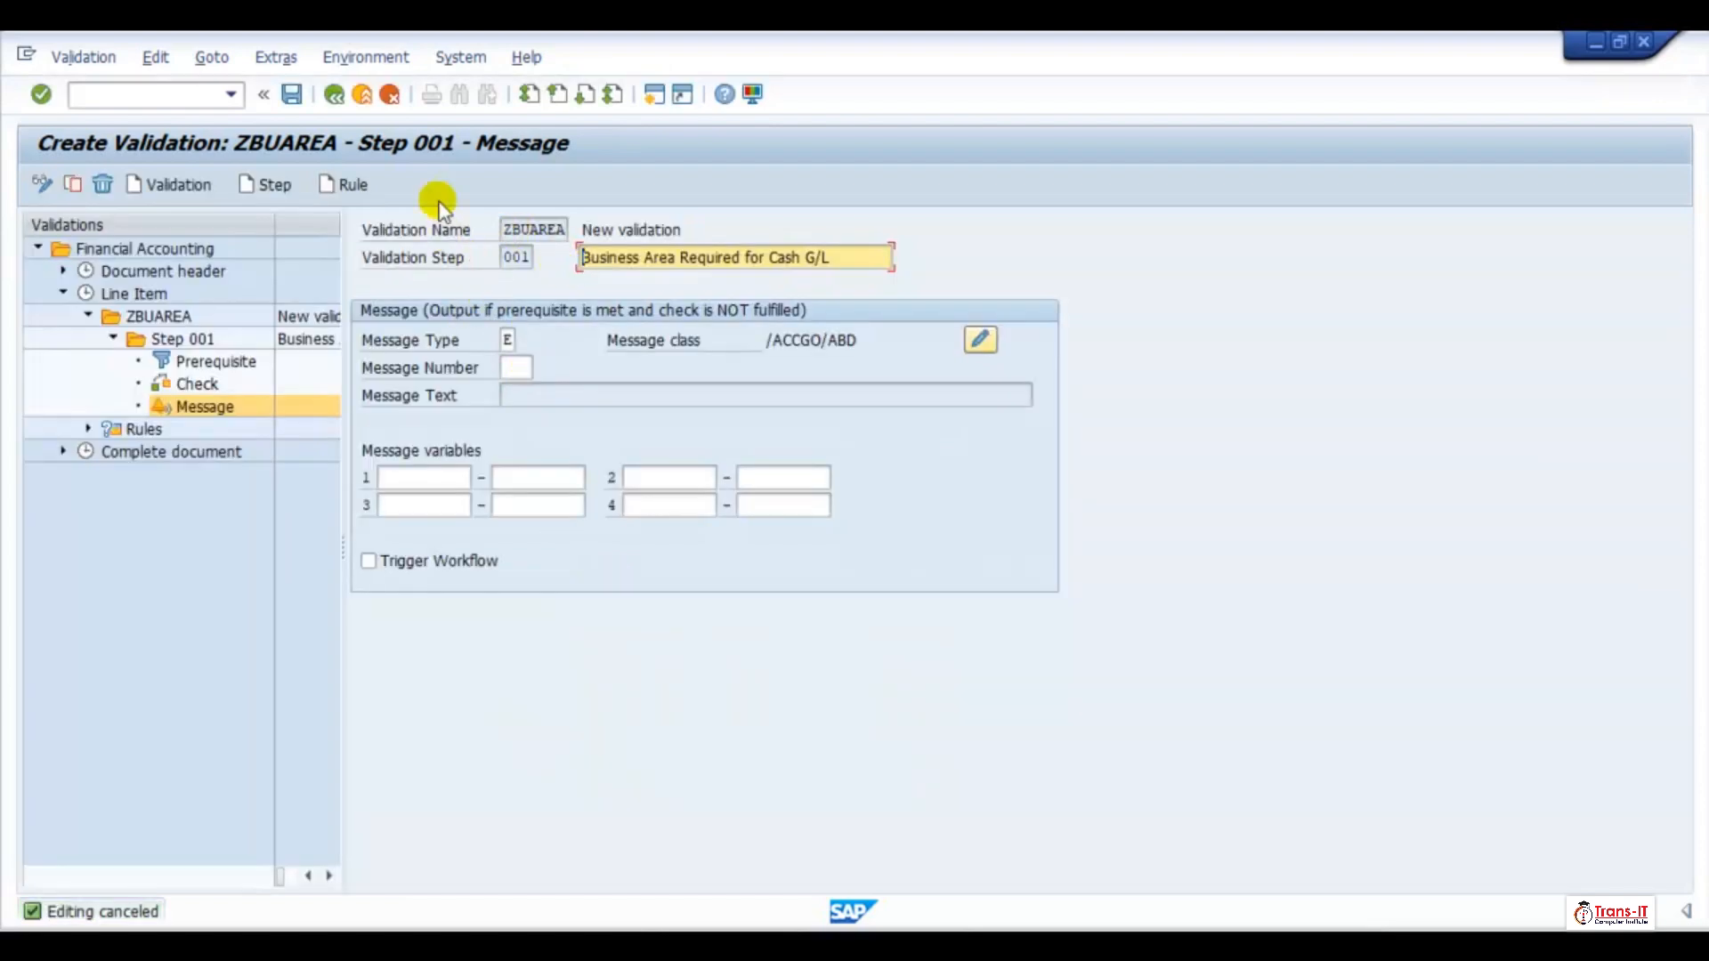
Exit validation ZBUAREA without saving and start creating it again from the TRE1 entry
{"action": "left_click", "coordinate": [344, 103]}
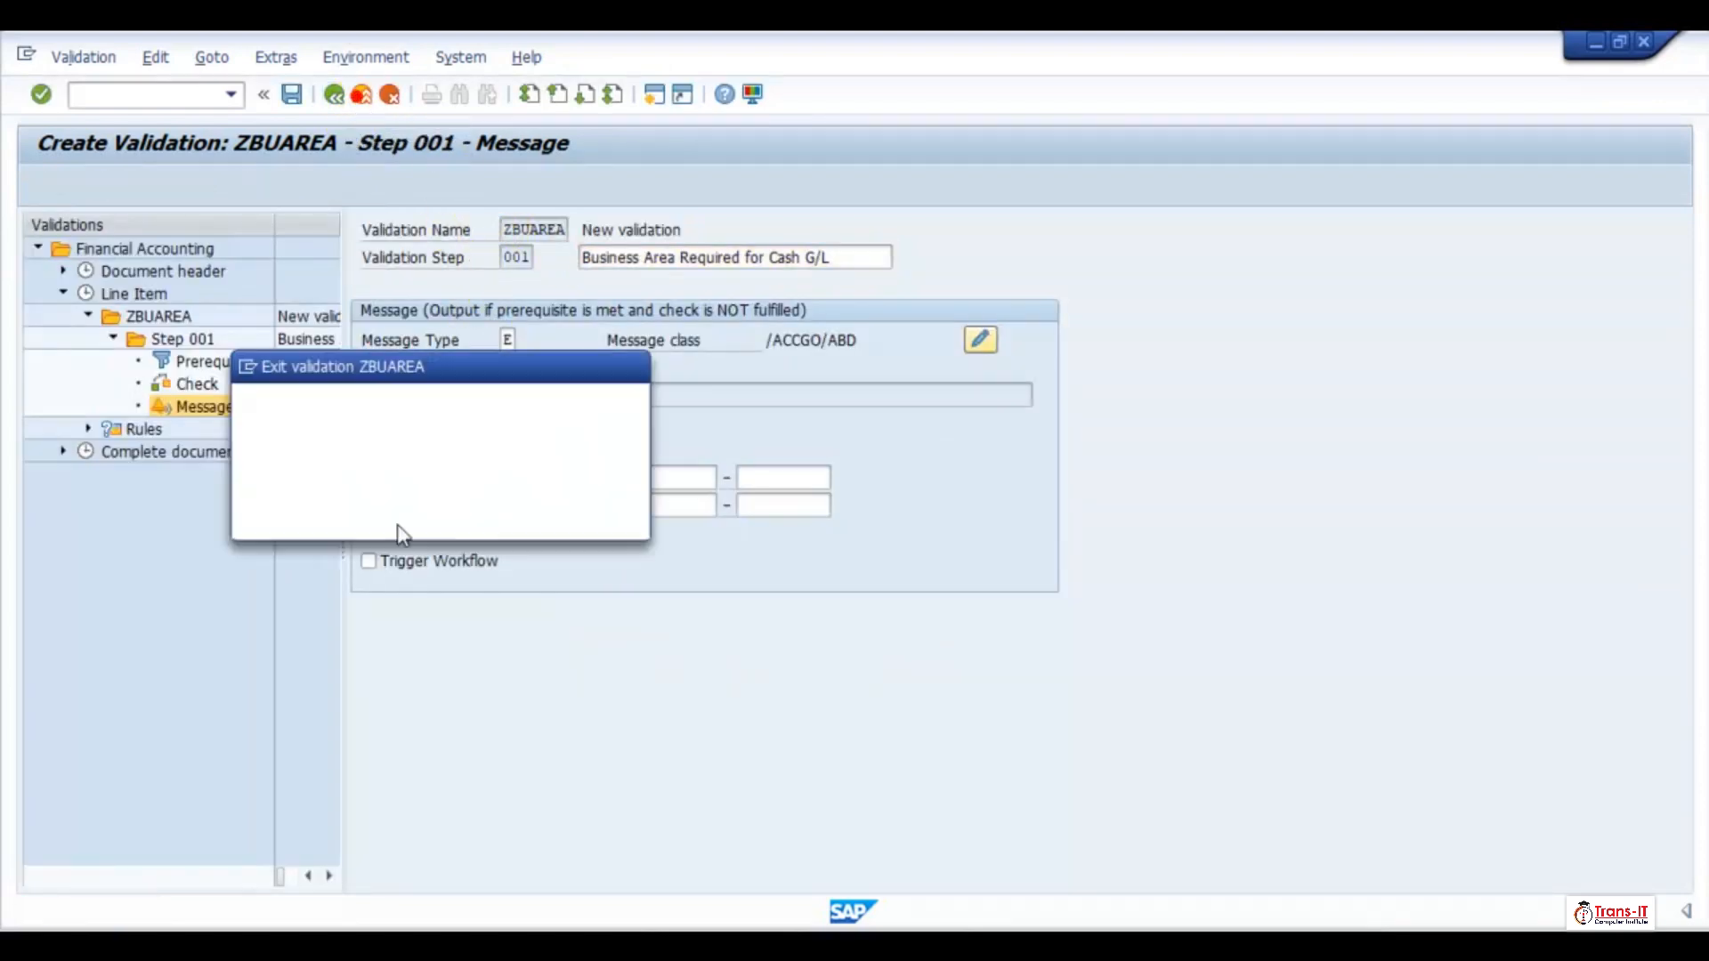
{"action": "left_click", "coordinate": [389, 515]}
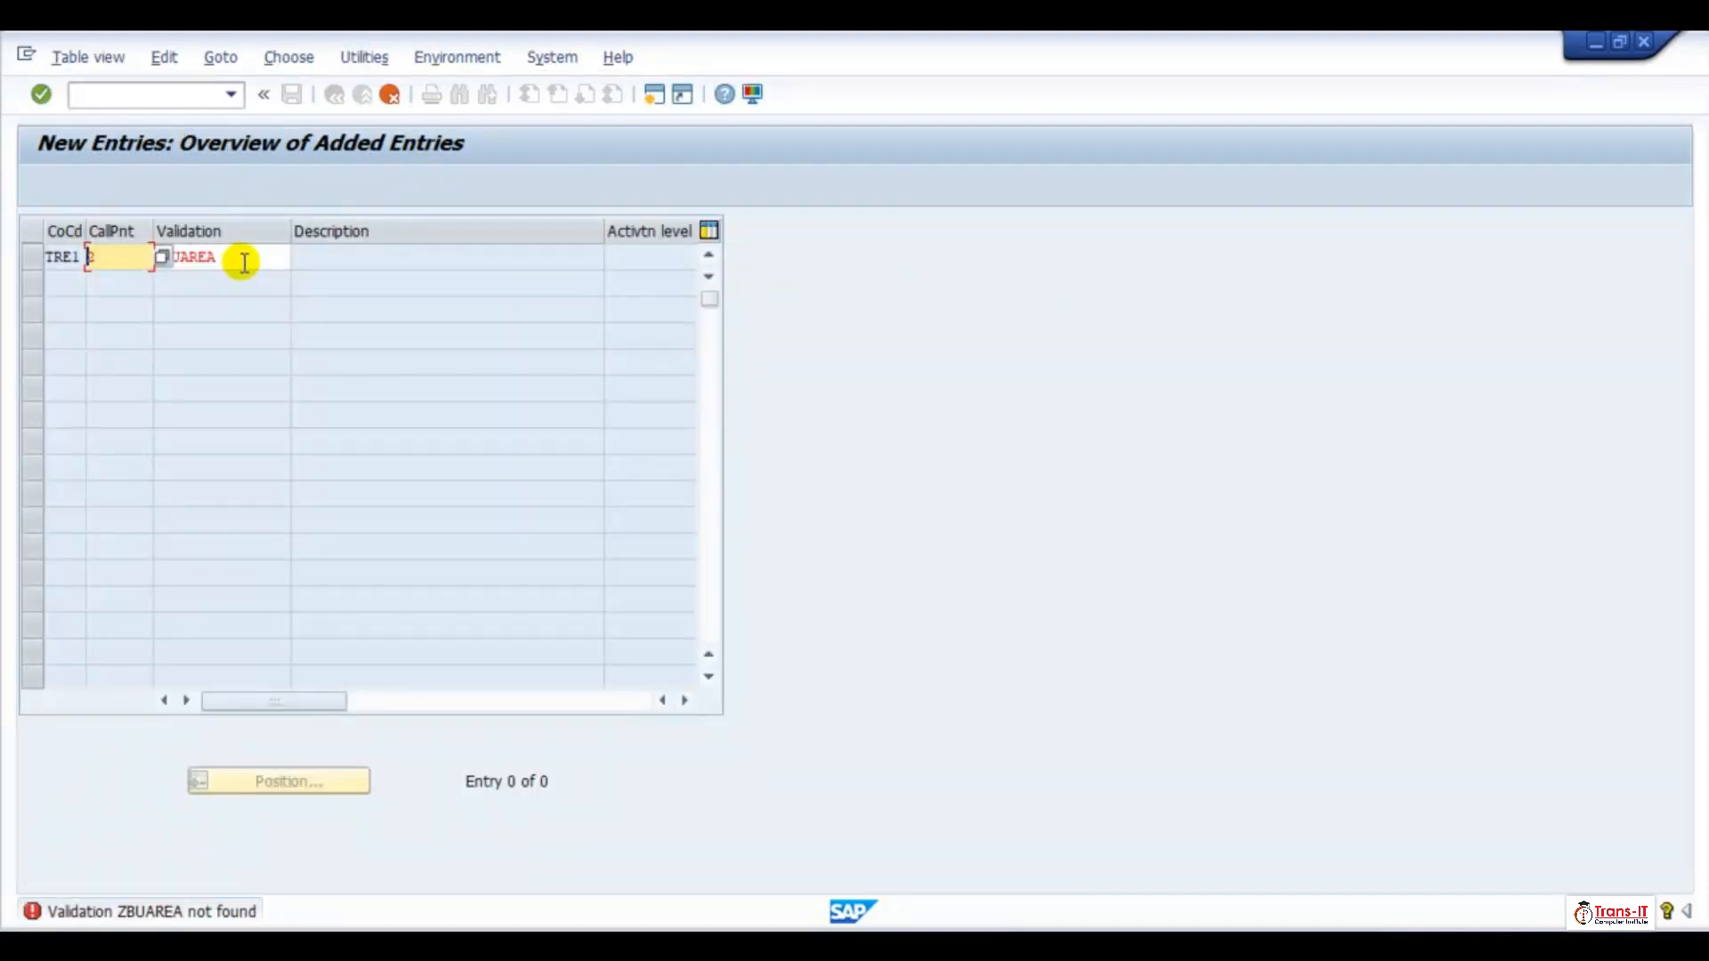
{"action": "double_click", "coordinate": [240, 259]}
{"action": "left_click", "coordinate": [345, 543]}
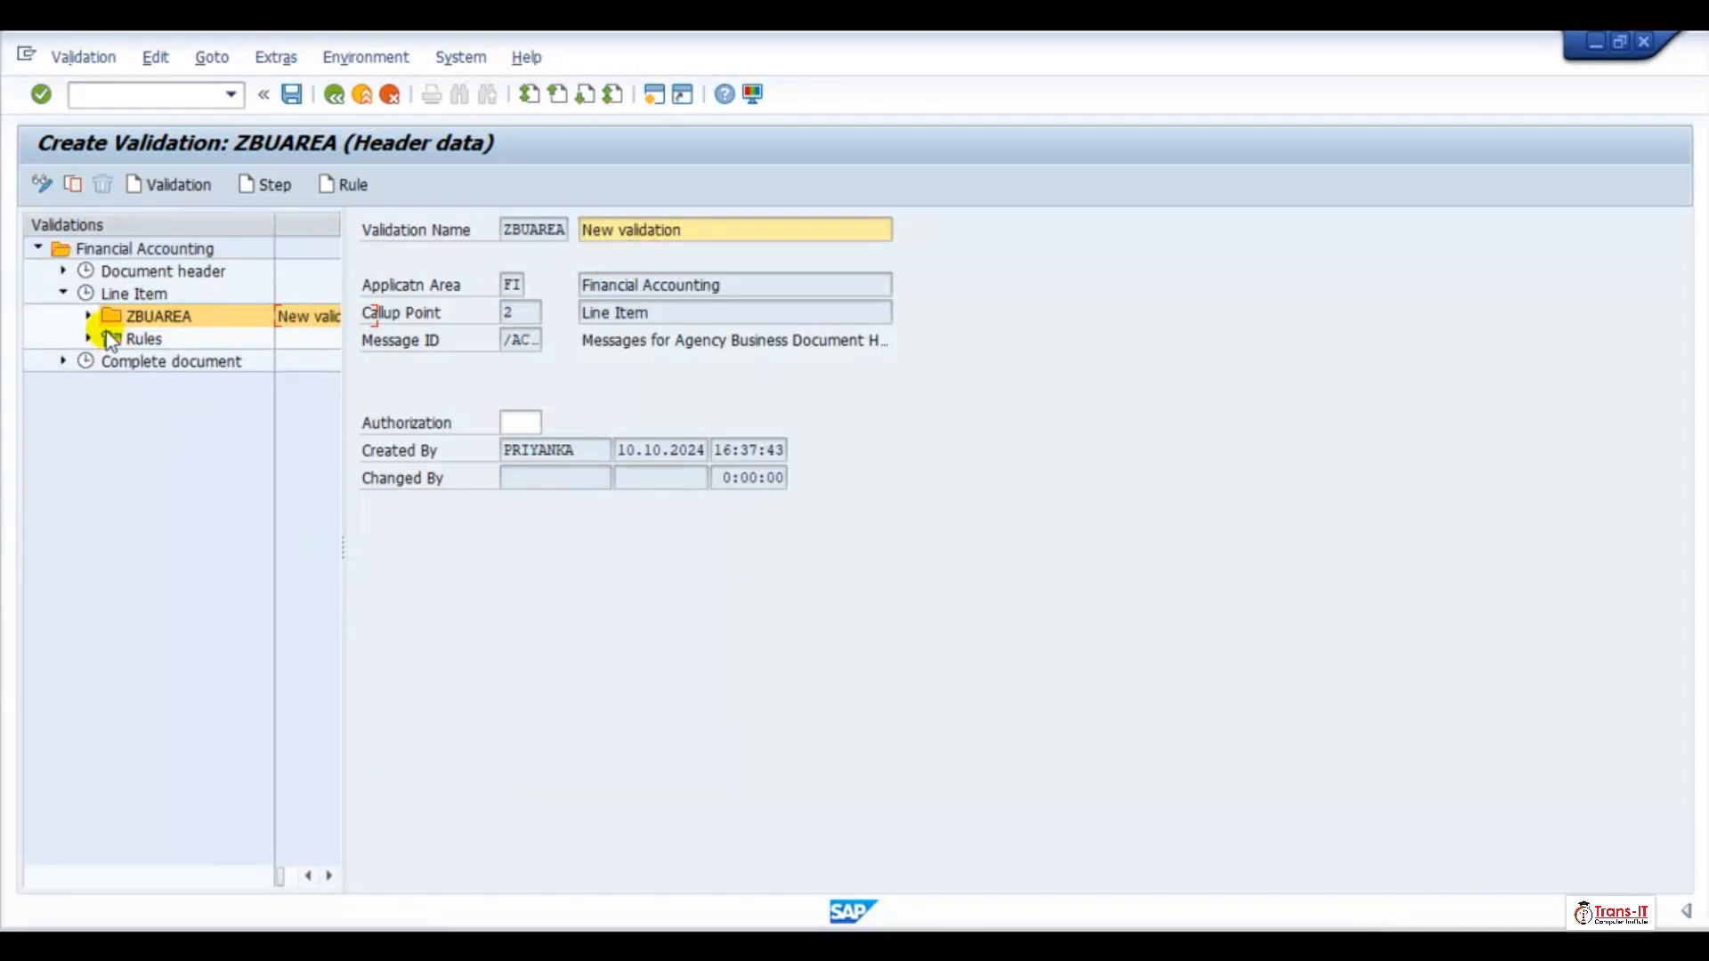
Add Step 001 to validation ZBUAREA with the description "Business Area Required for Cash G/L"
{"action": "left_click", "coordinate": [88, 316]}
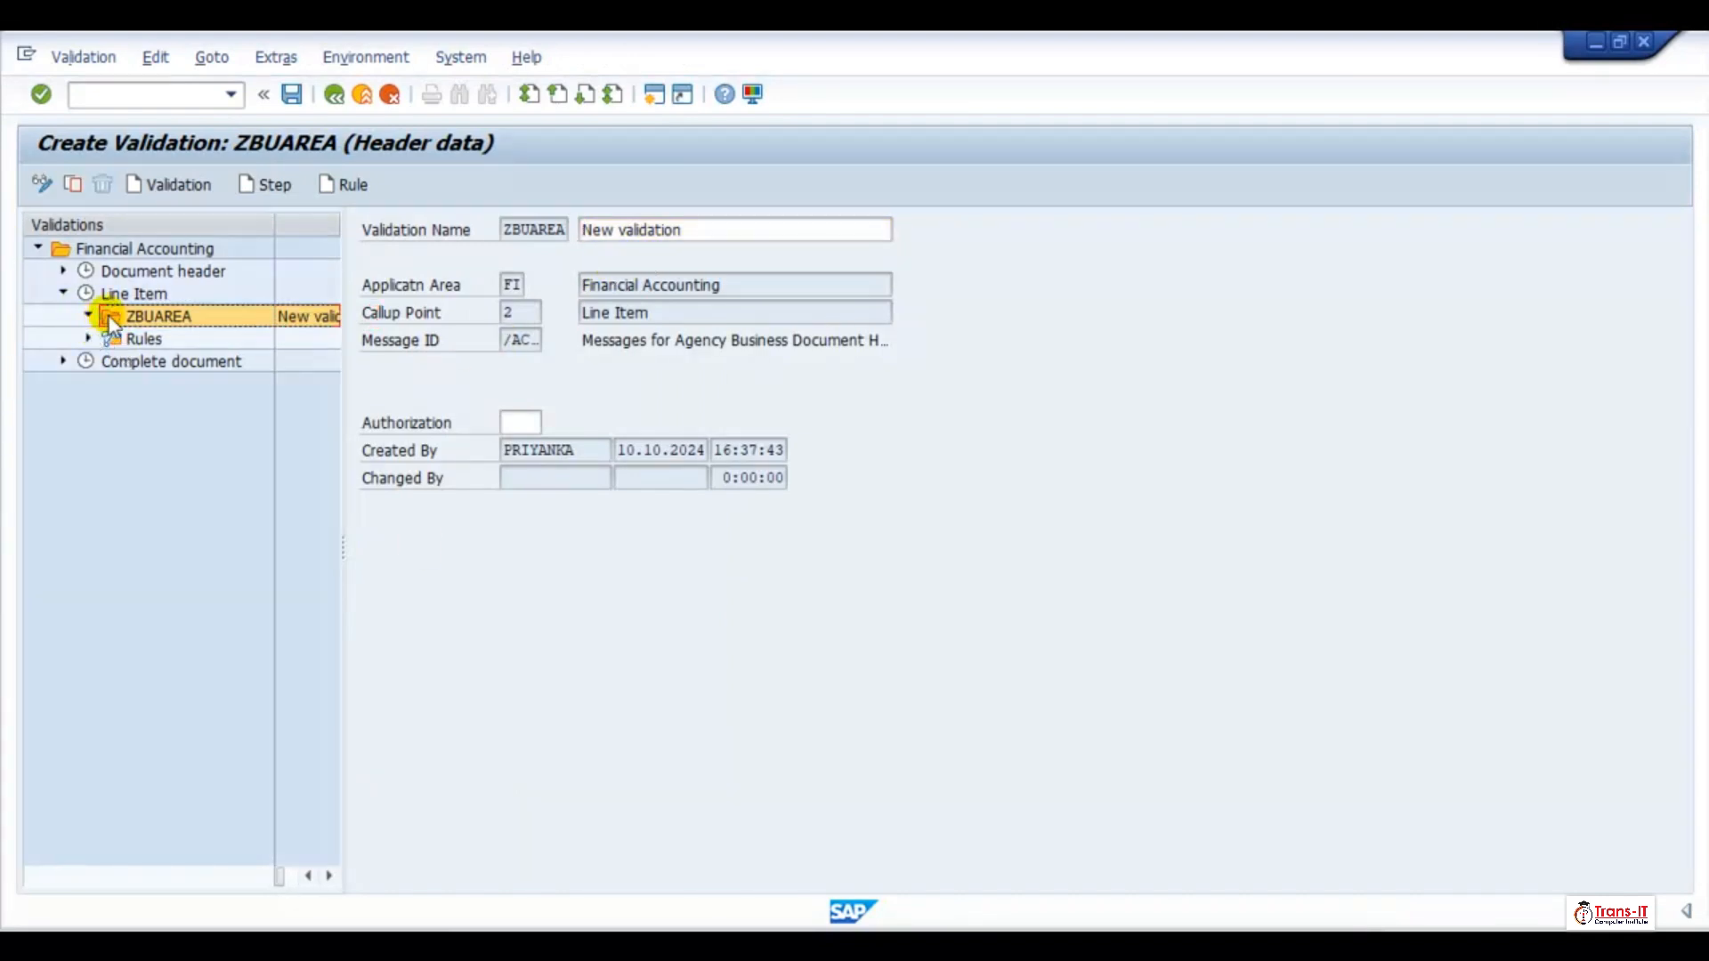
{"action": "left_click", "coordinate": [108, 316]}
{"action": "left_click", "coordinate": [266, 186]}
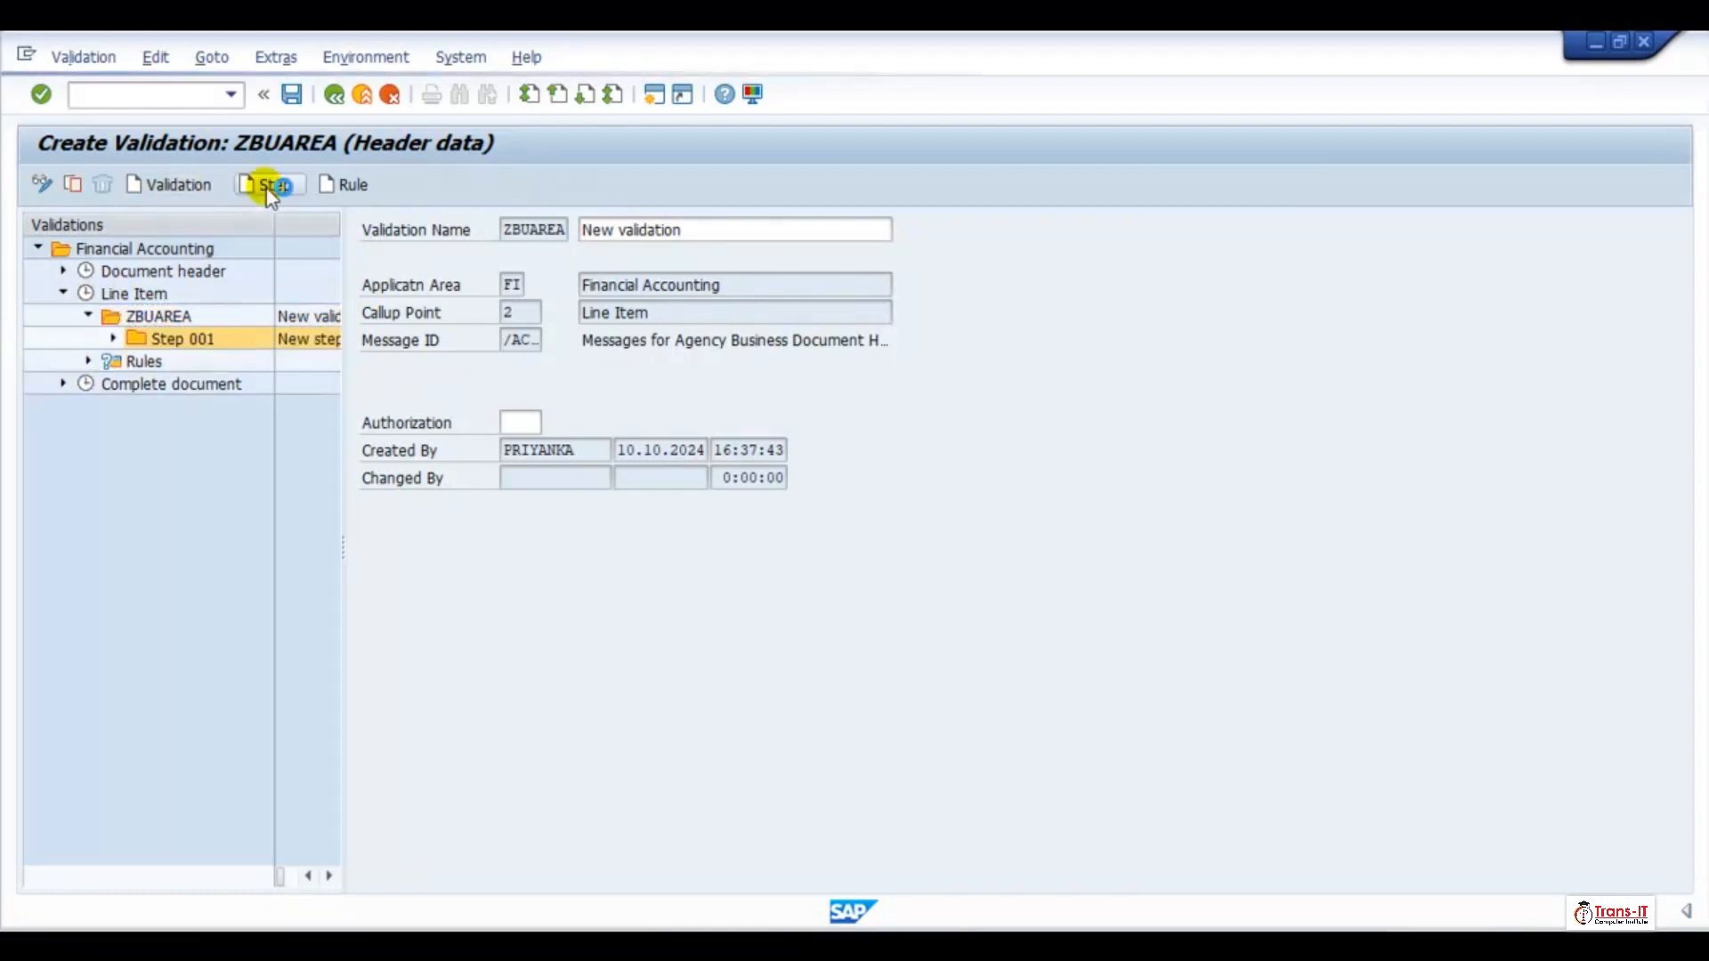
{"action": "left_click", "coordinate": [238, 363]}
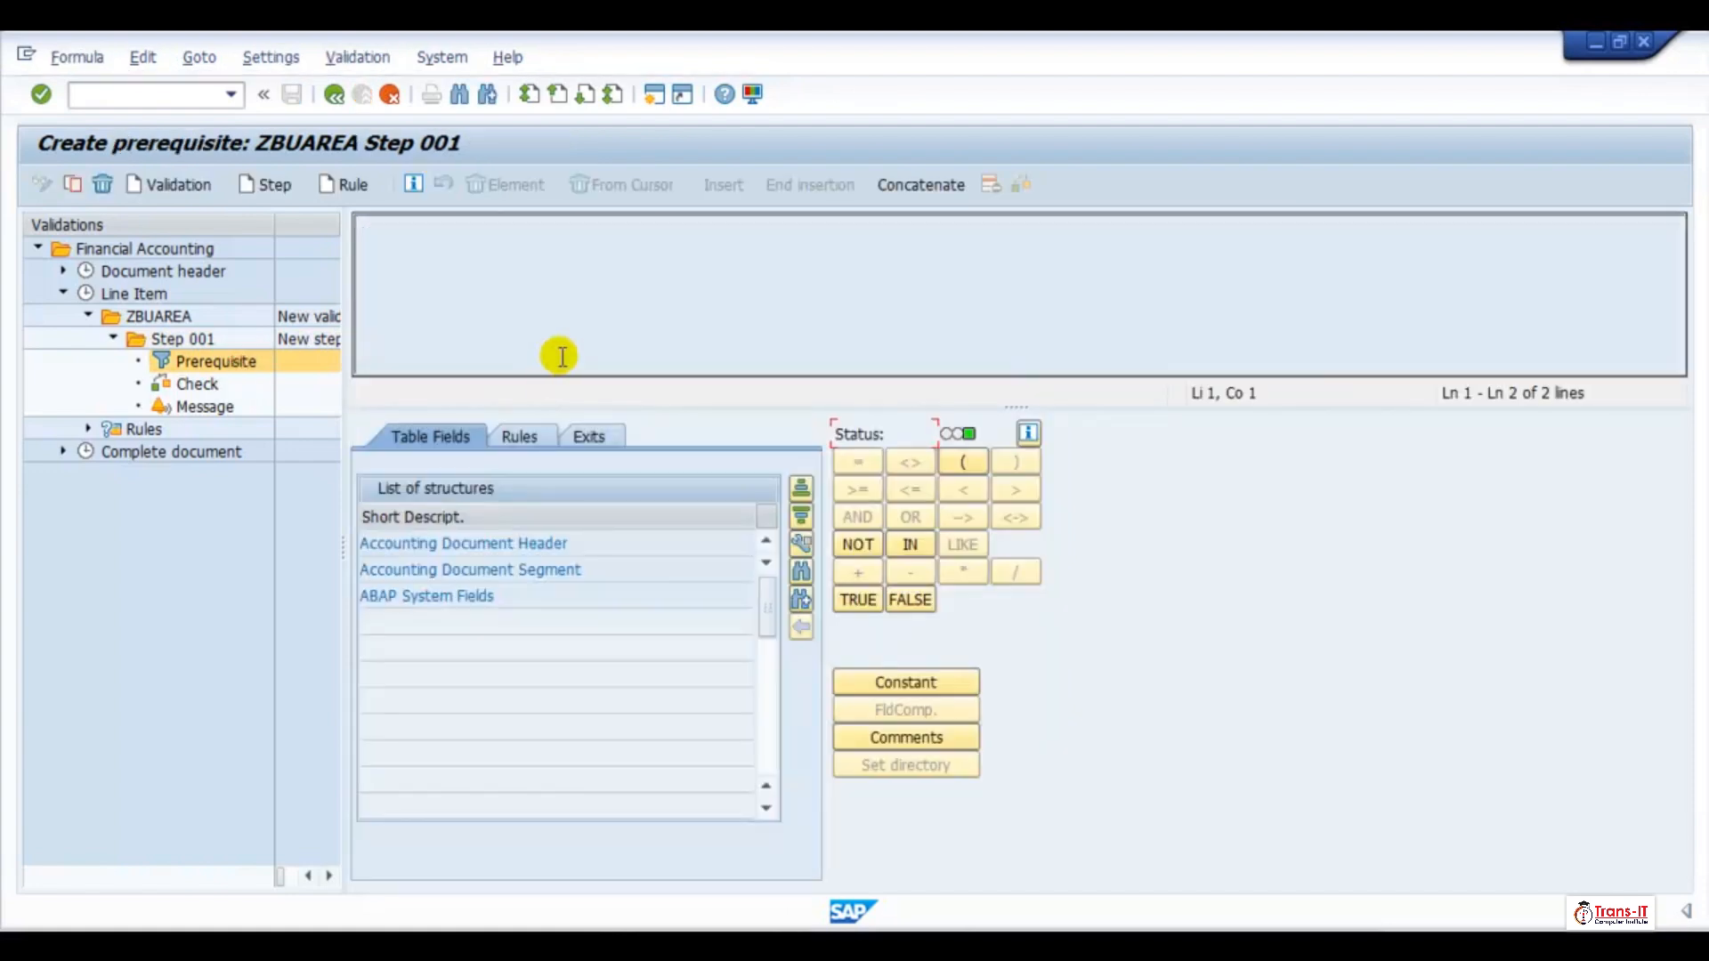
{"action": "left_click", "coordinate": [182, 339]}
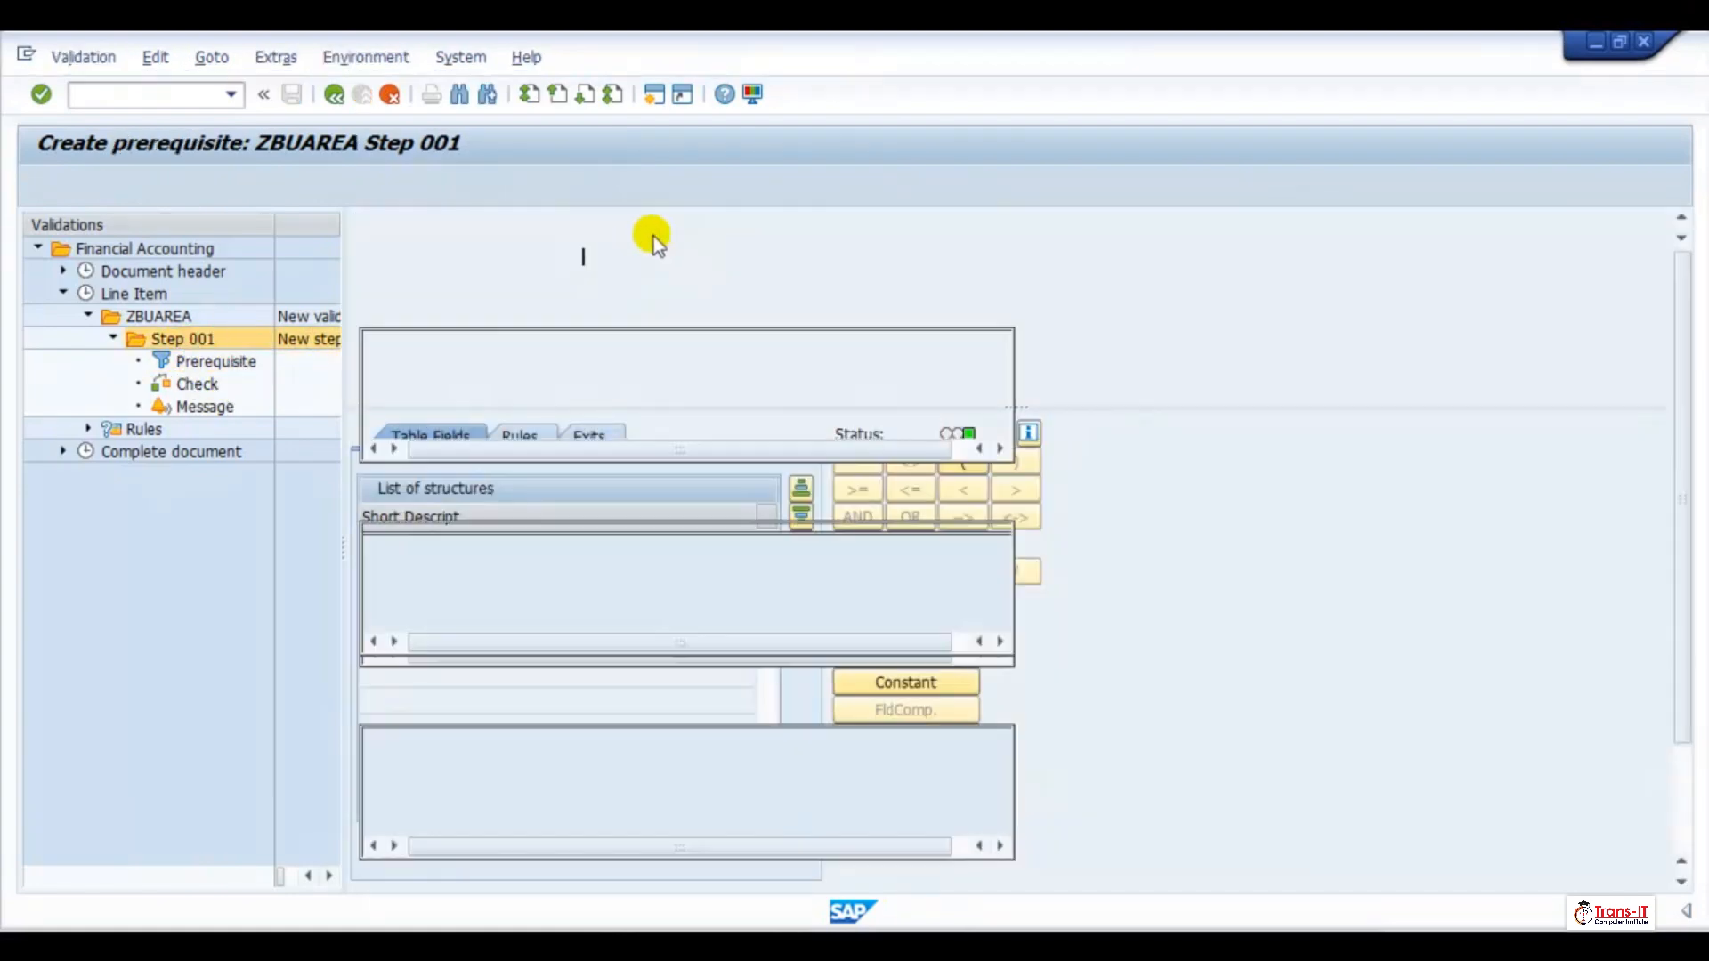
{"action": "left_click", "coordinate": [669, 259]}
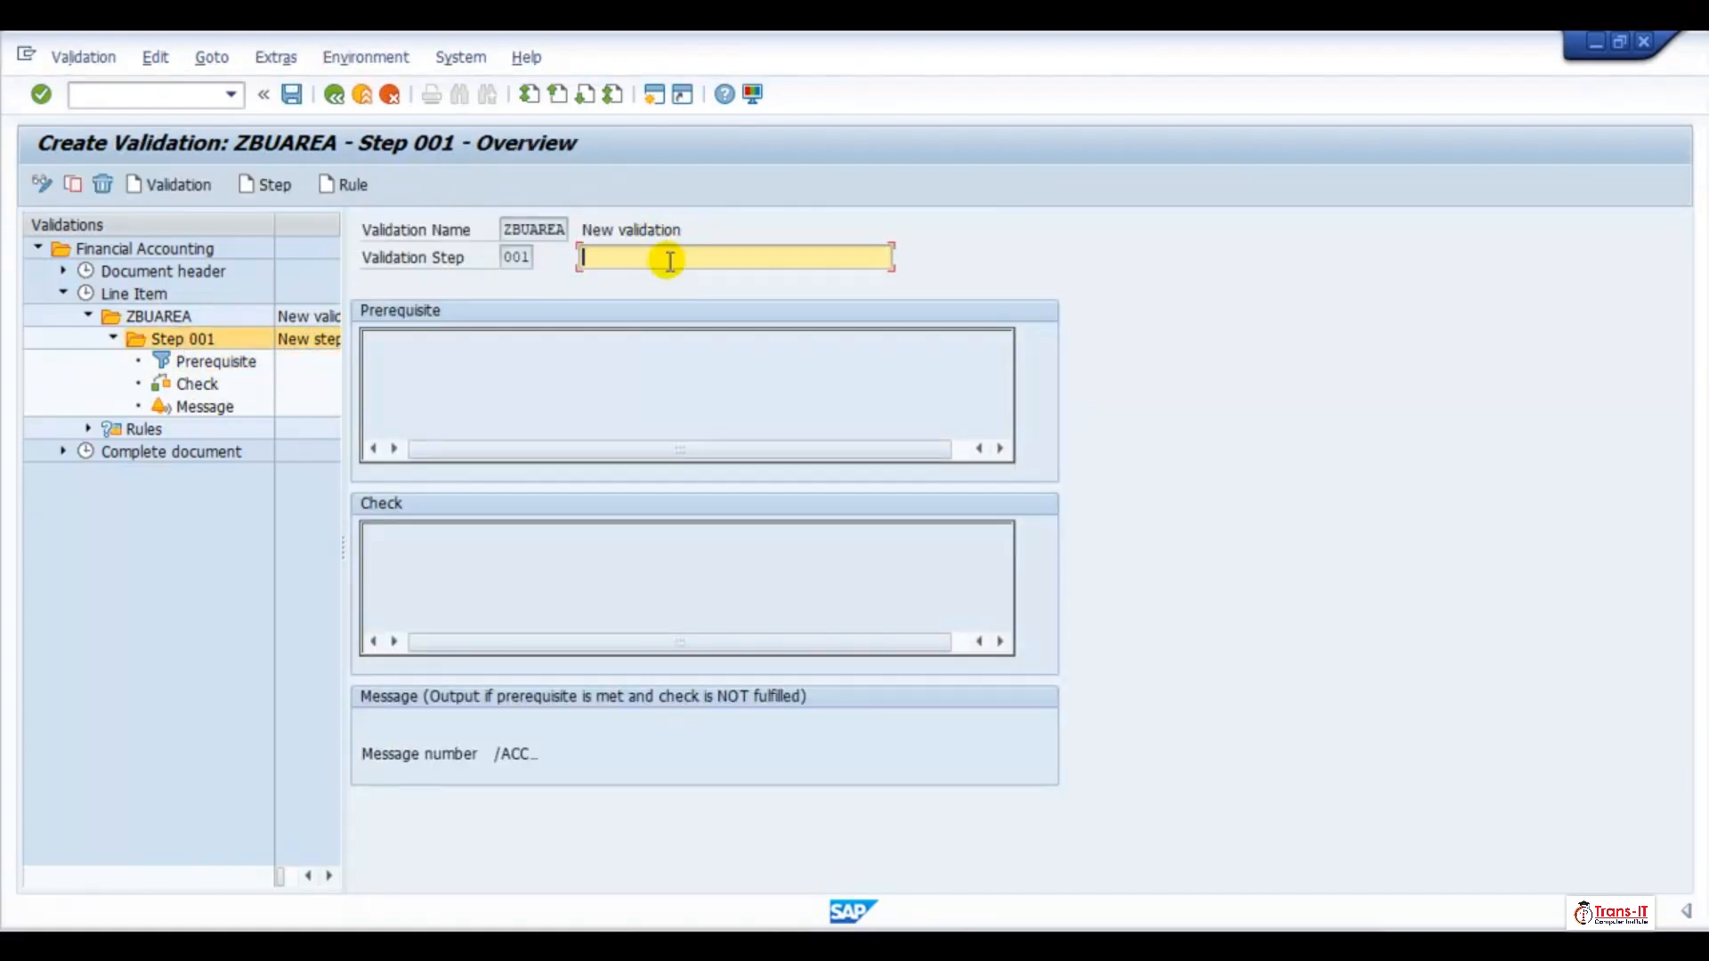
{"action": "left_click", "coordinate": [656, 278]}
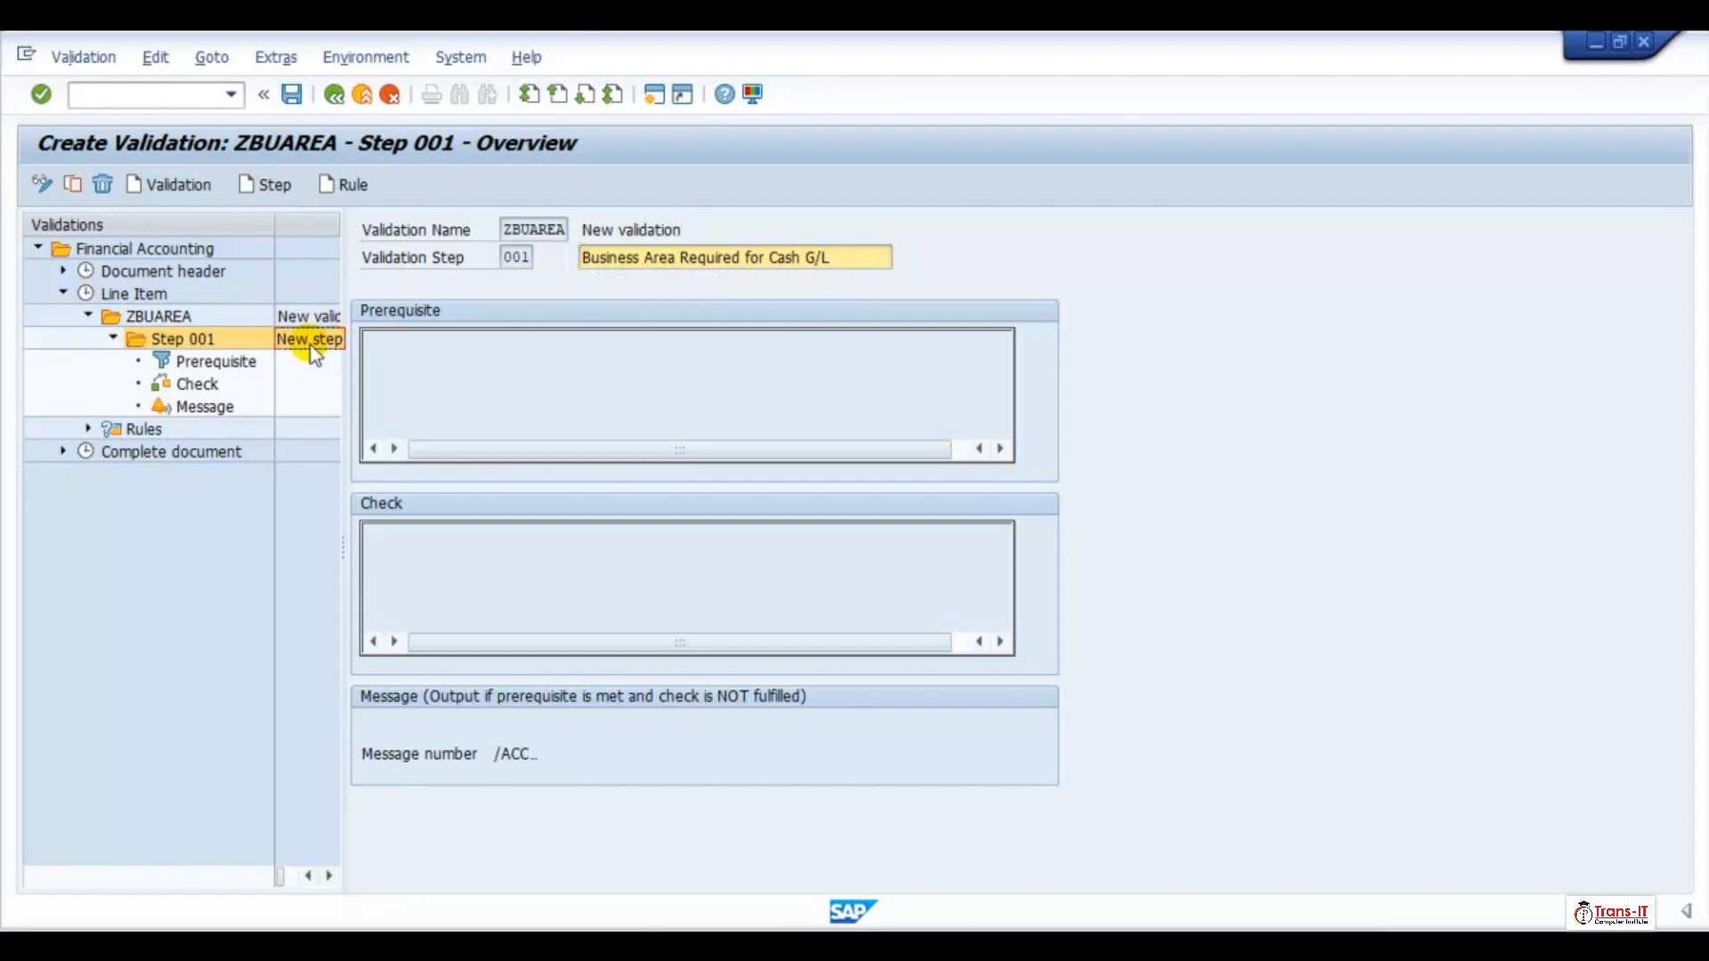
Define the Step 001 prerequisite as Business Area = 'TR1', using the Accounting Document Segment field
{"action": "left_click", "coordinate": [208, 362]}
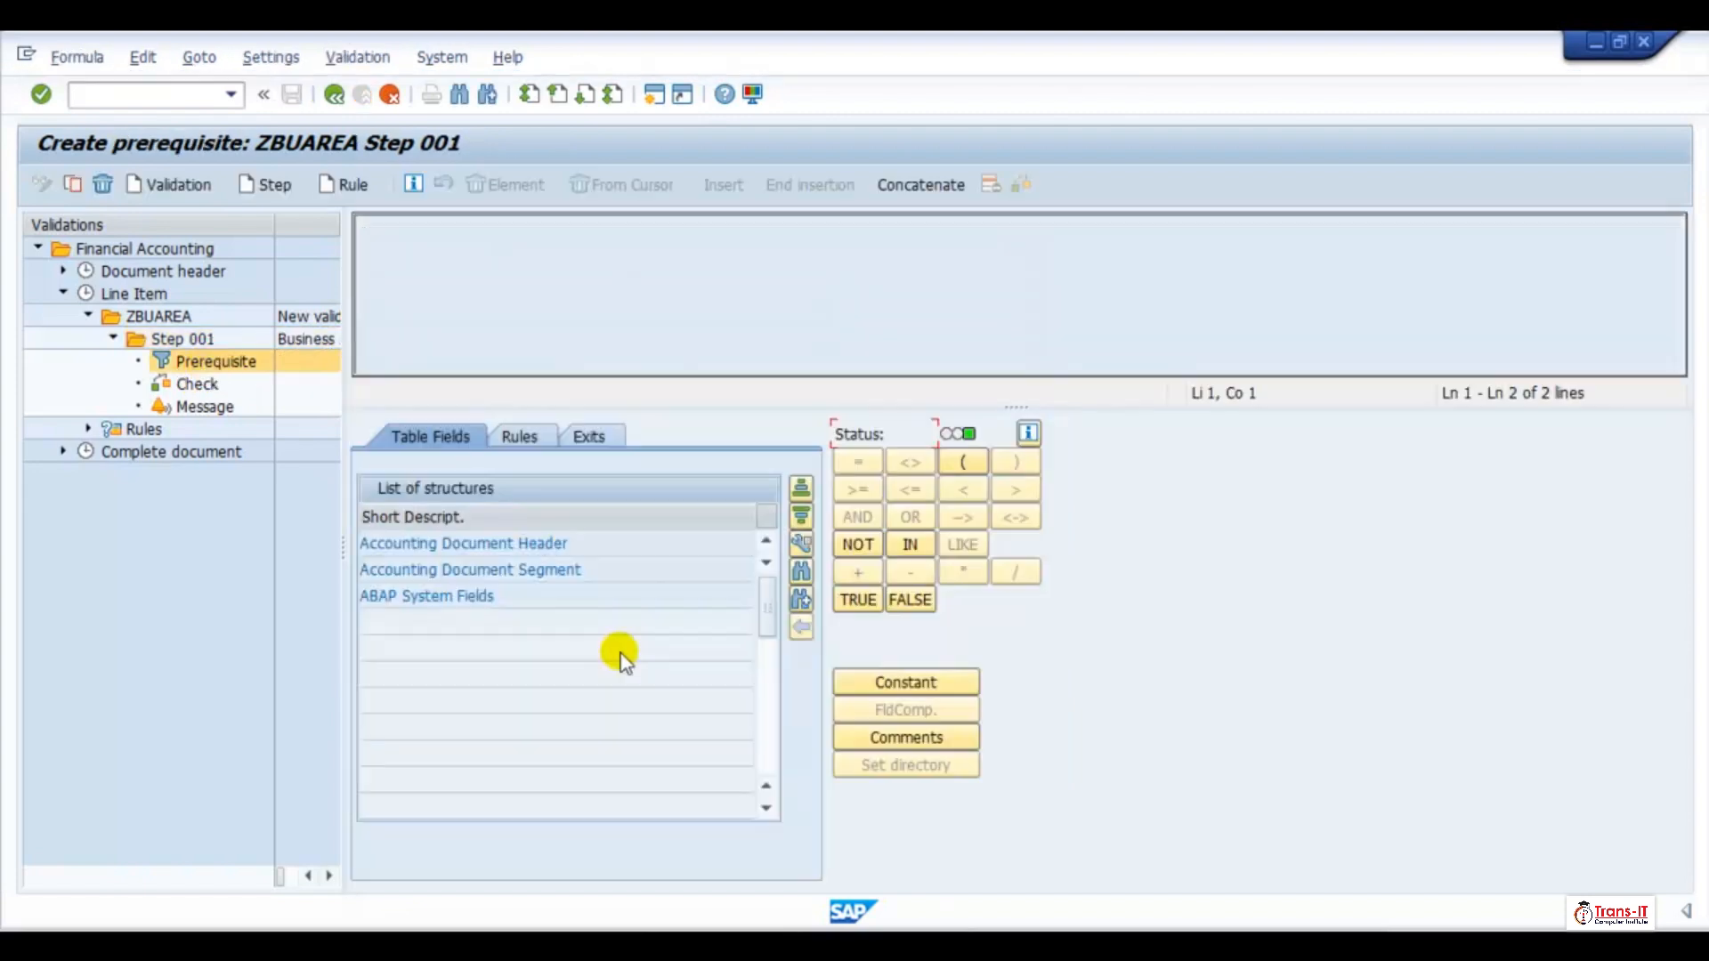
{"action": "double_click", "coordinate": [480, 569]}
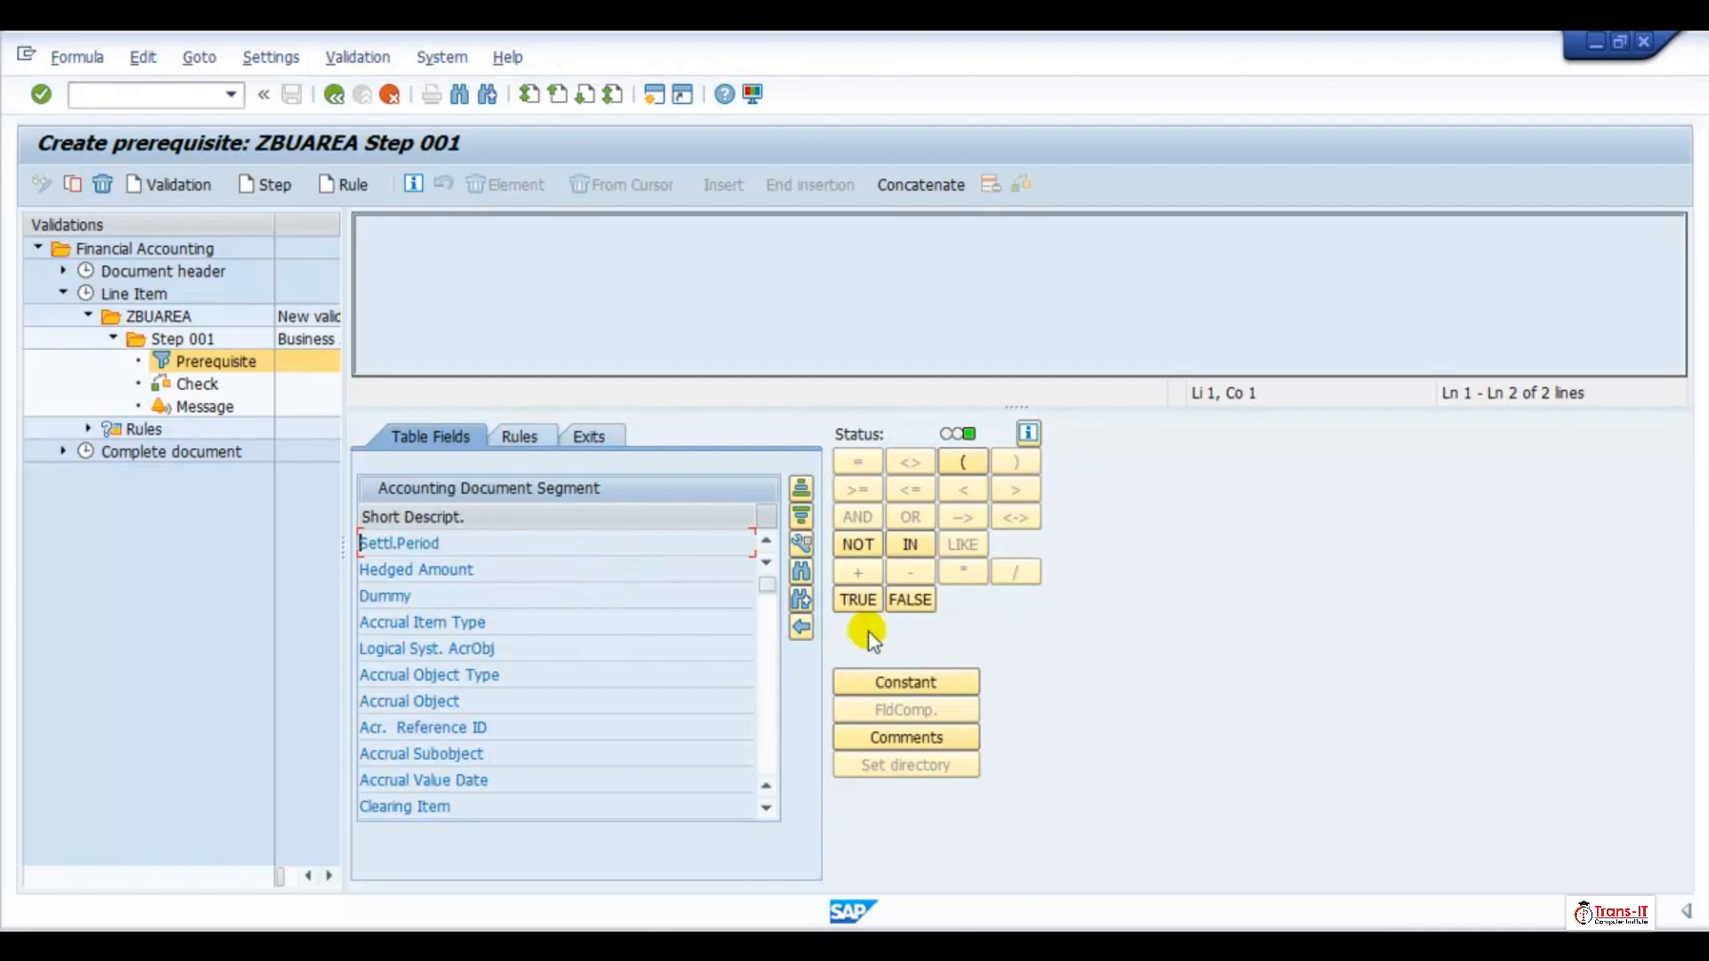
{"action": "scroll", "coordinate": [372, 627], "scroll_direction": "down", "scroll_amount": 5}
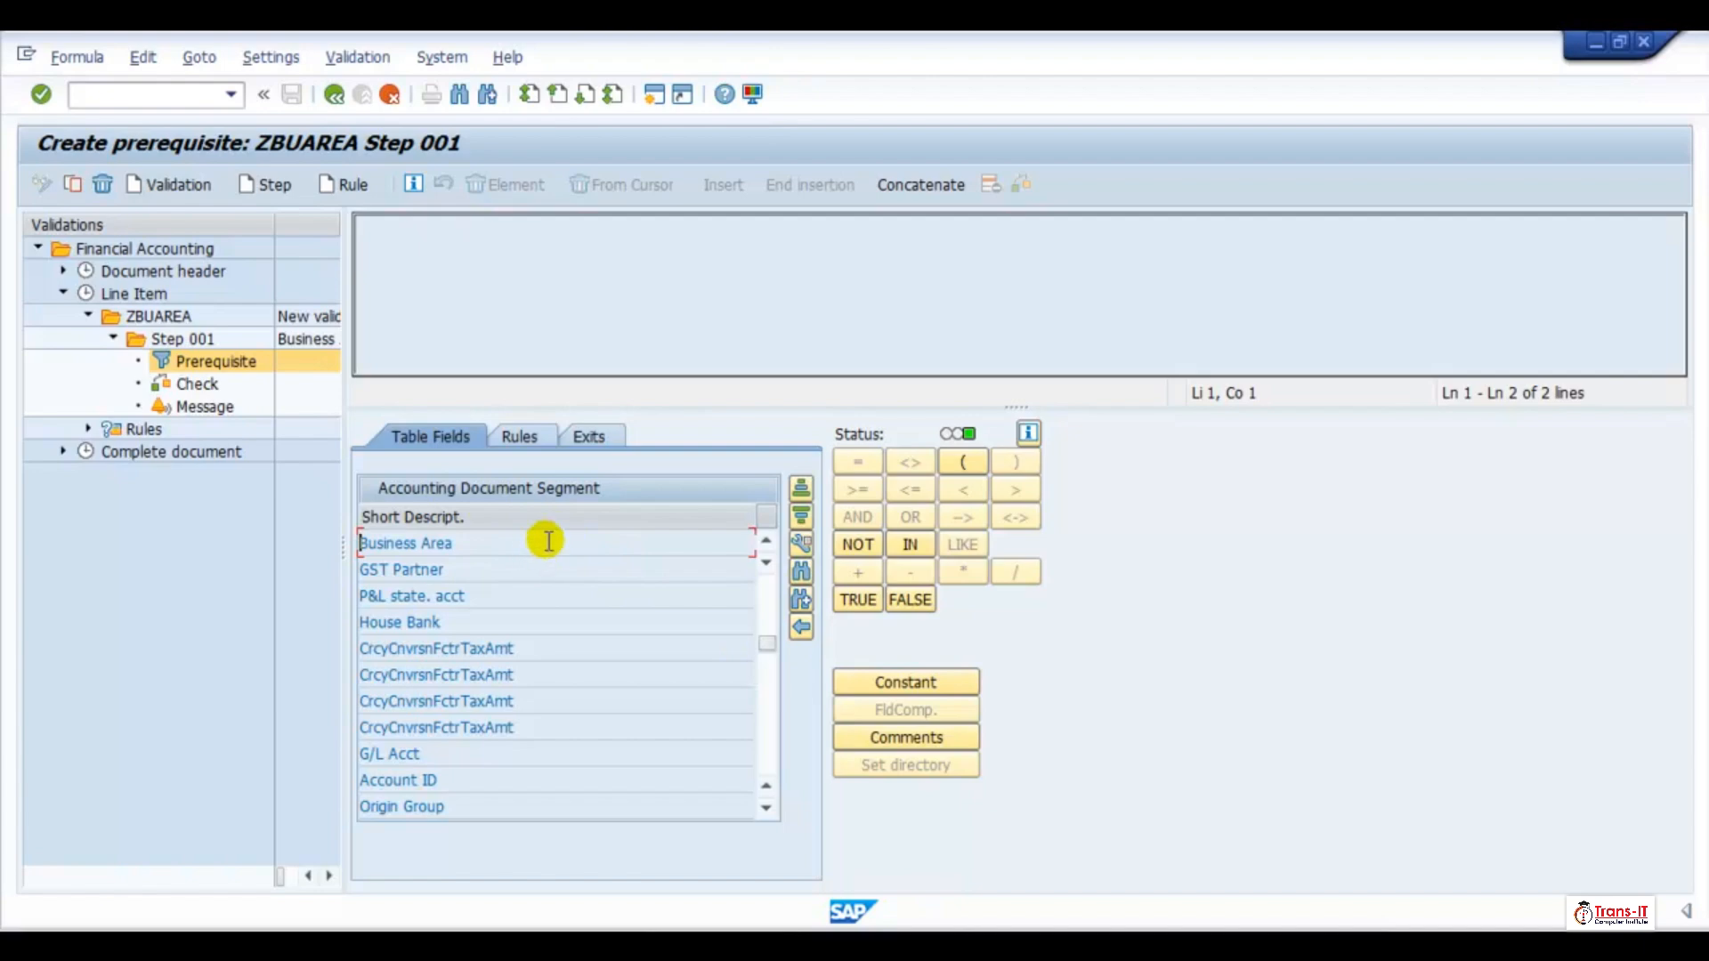
{"action": "double_click", "coordinate": [446, 544]}
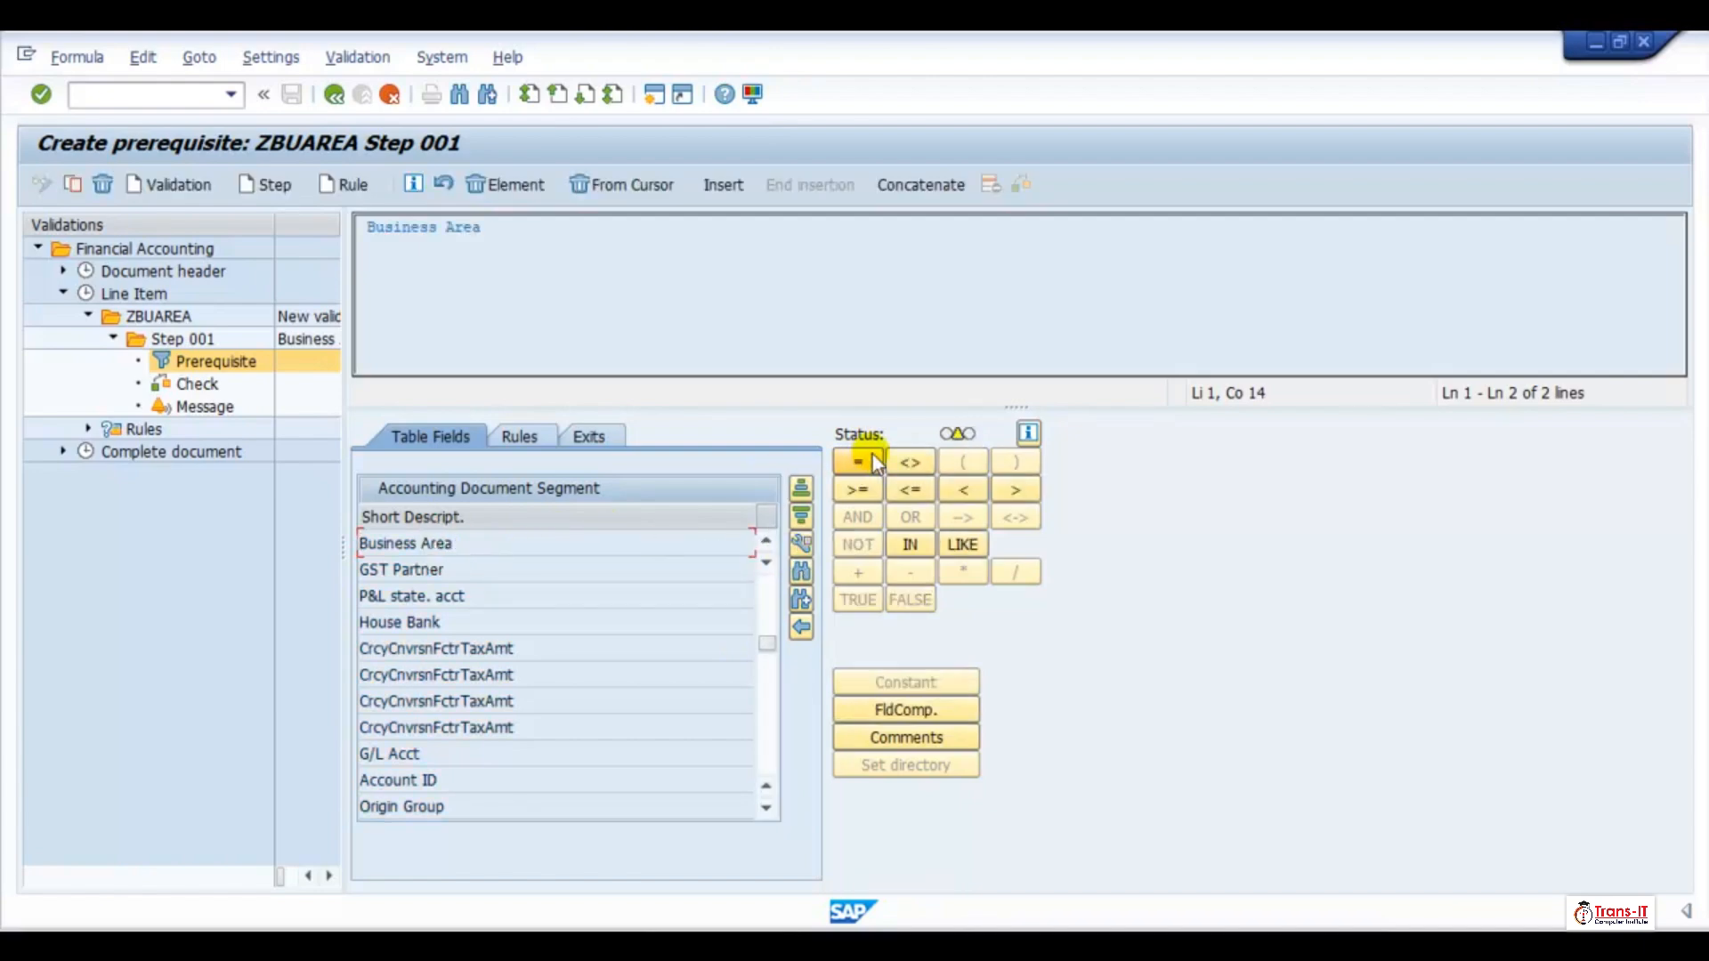
{"action": "left_click", "coordinate": [872, 459]}
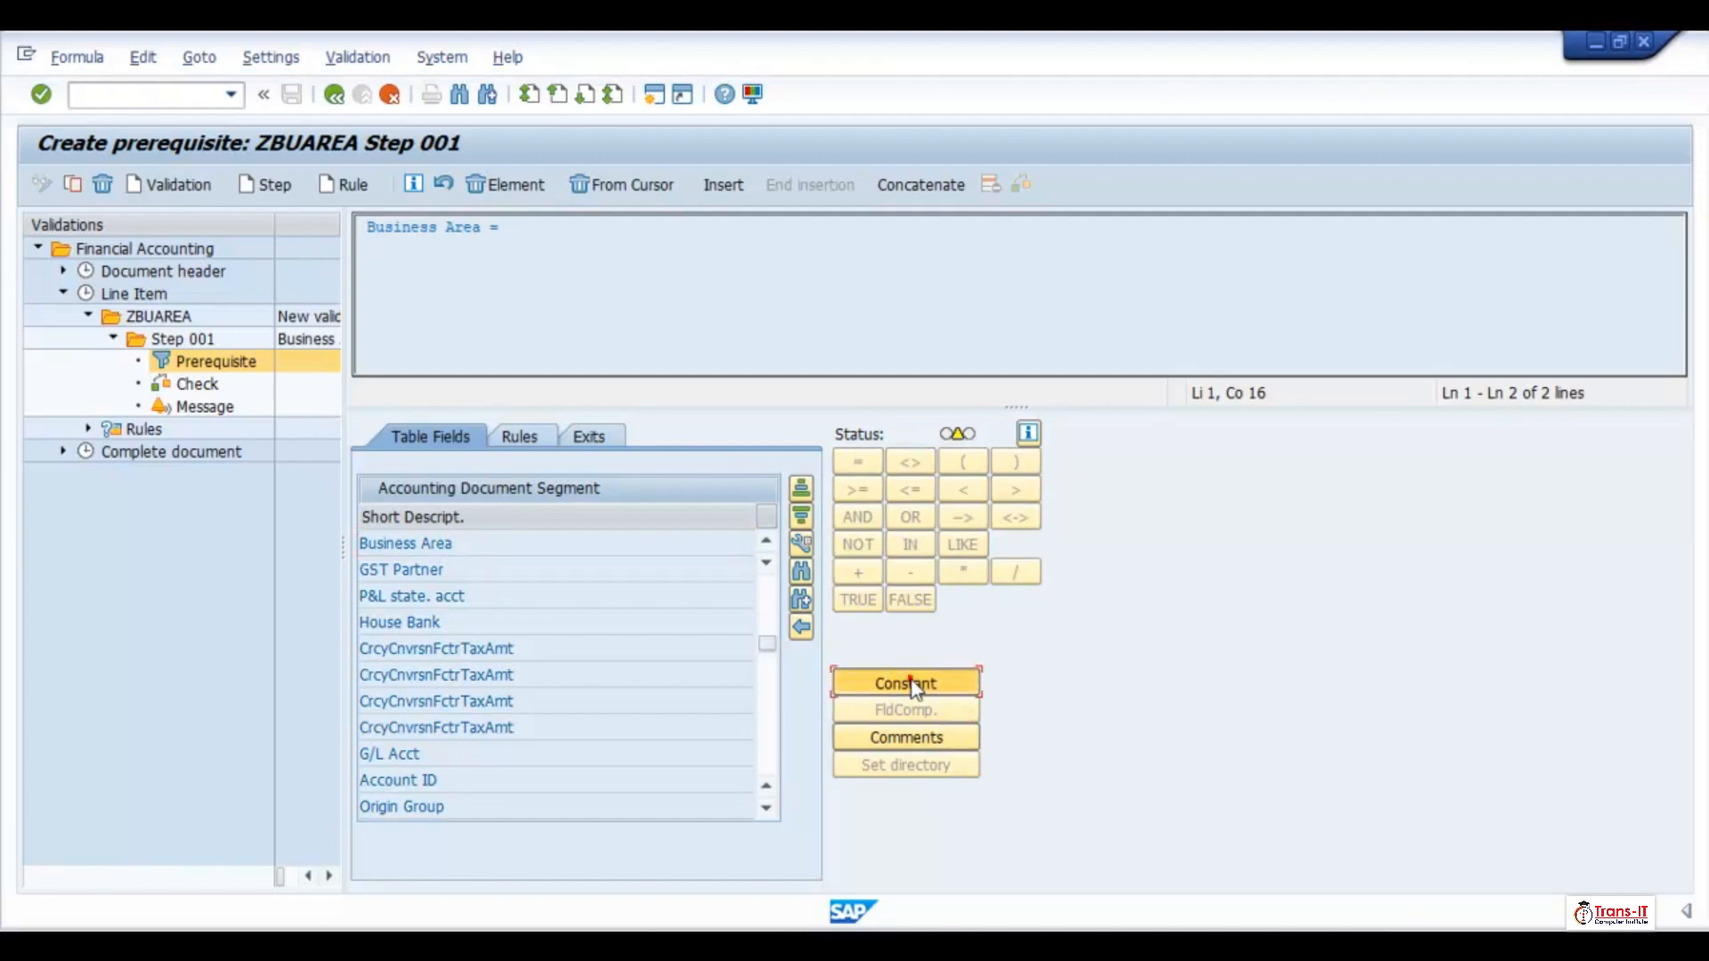
{"action": "left_click", "coordinate": [911, 684]}
{"action": "type", "text": "TR1"}
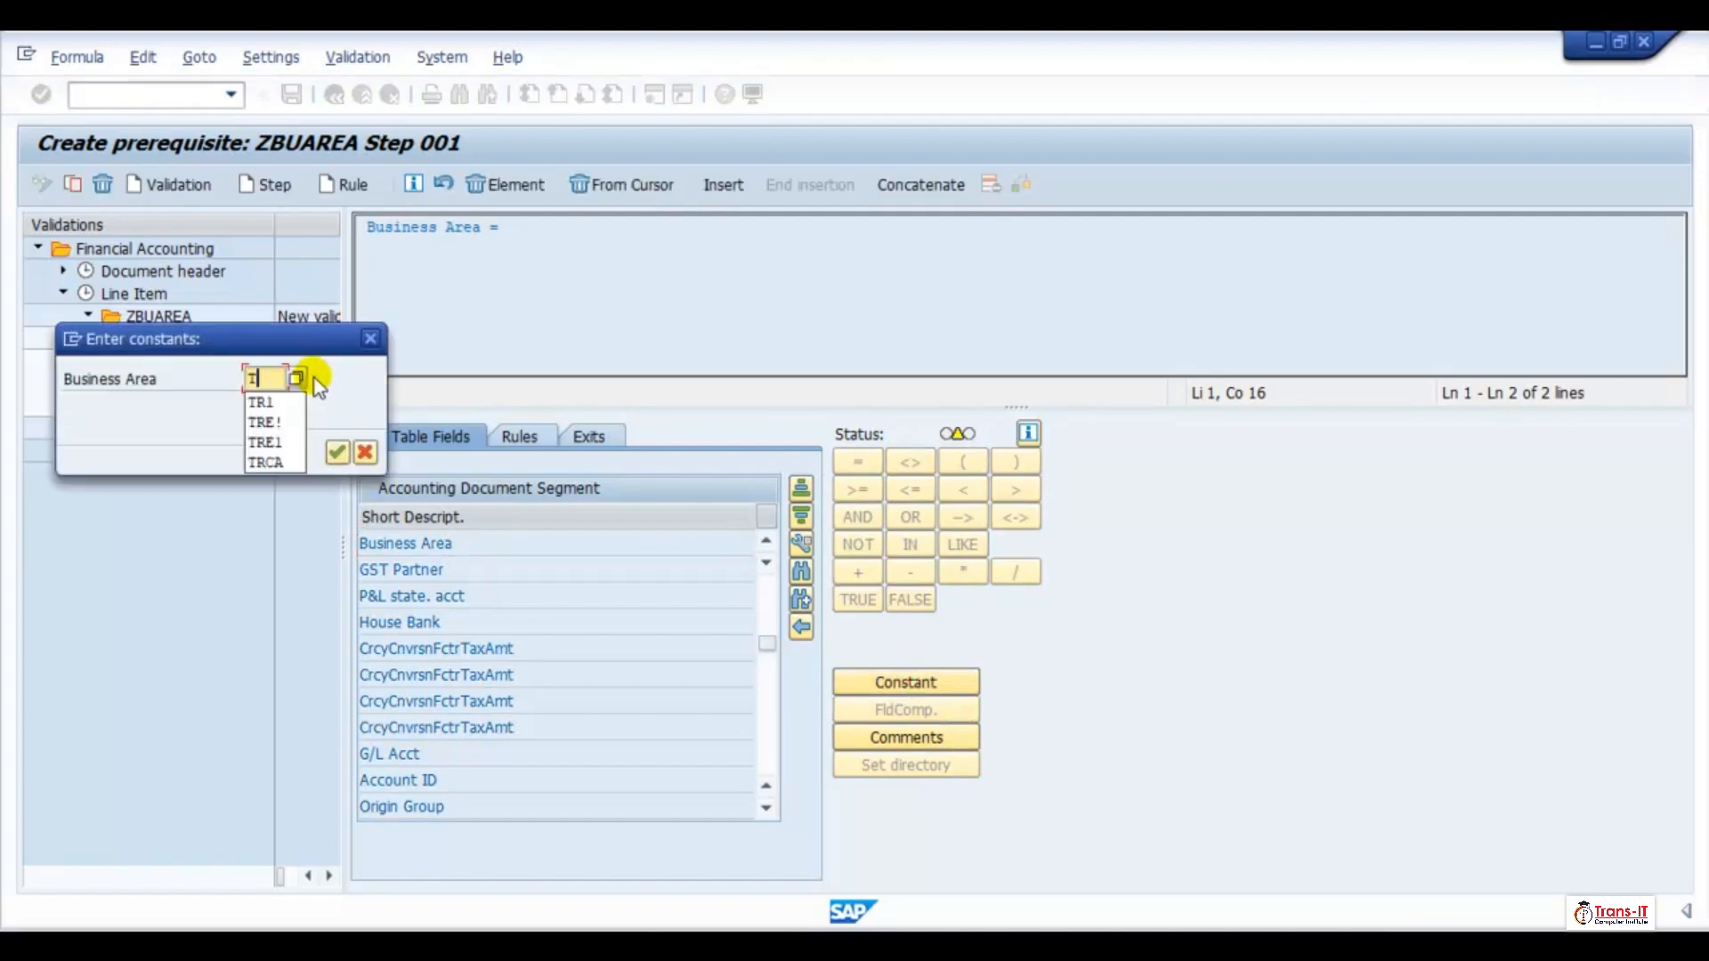
{"action": "left_click", "coordinate": [335, 454]}
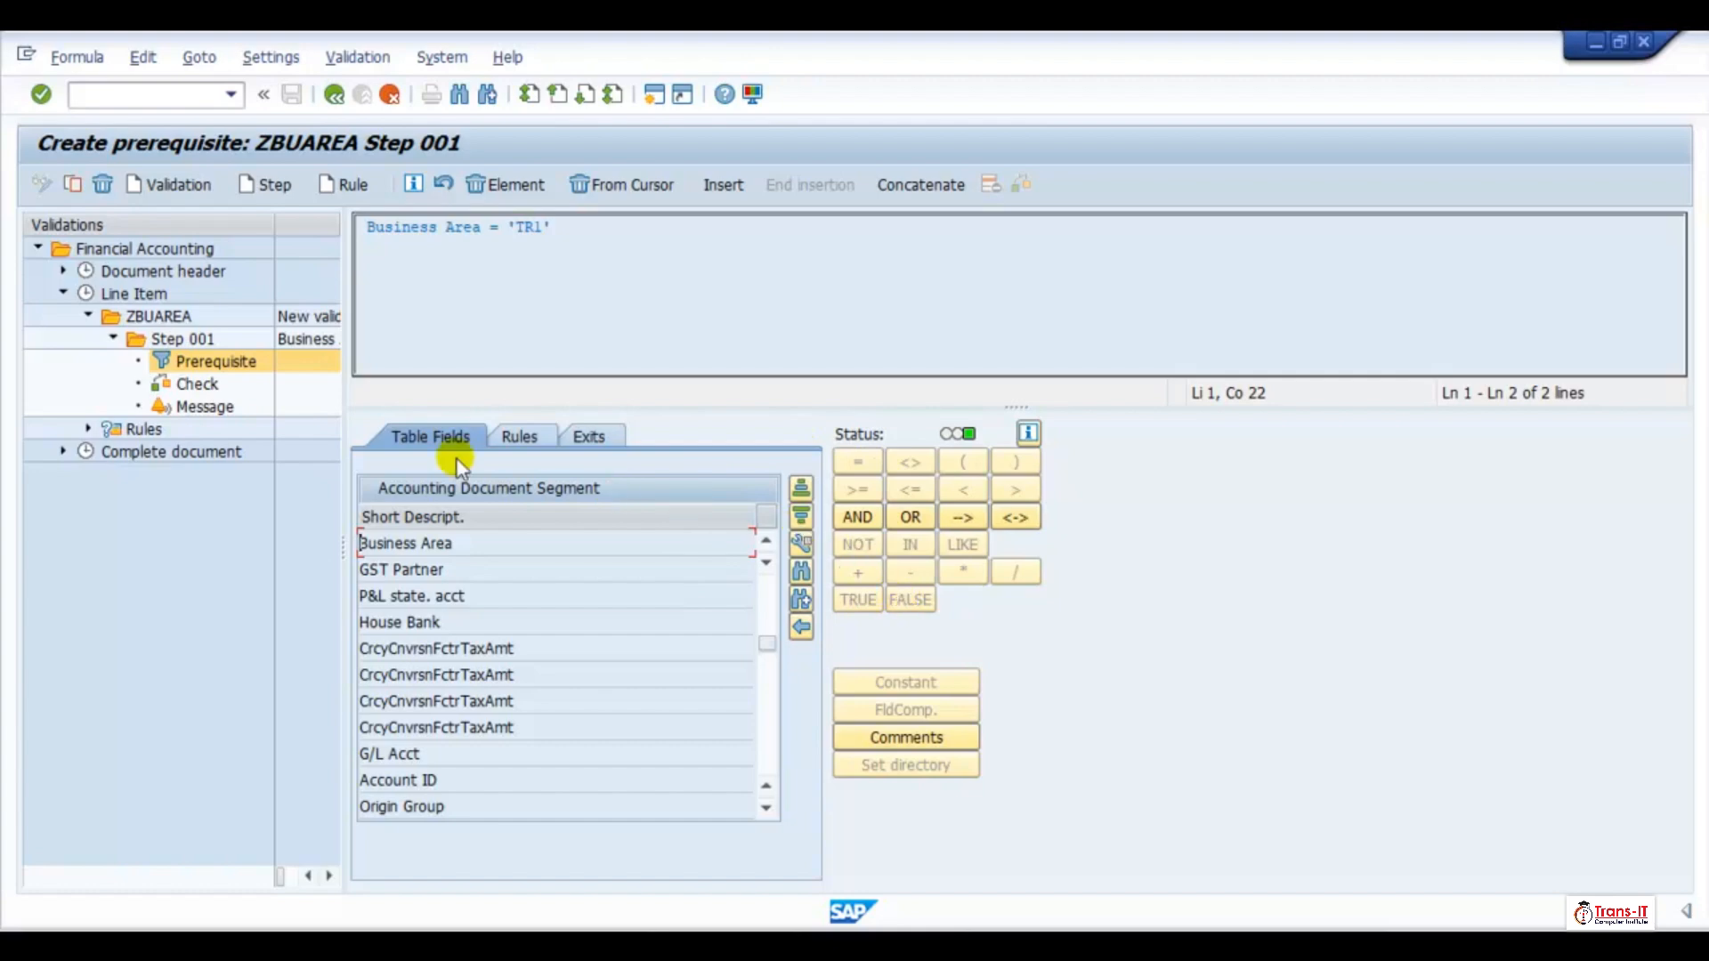
Open the Accounting Document Segment fields for the check, then return to the prerequisite and delete Step 001 from validation ZBUAREA
{"action": "left_click", "coordinate": [200, 383]}
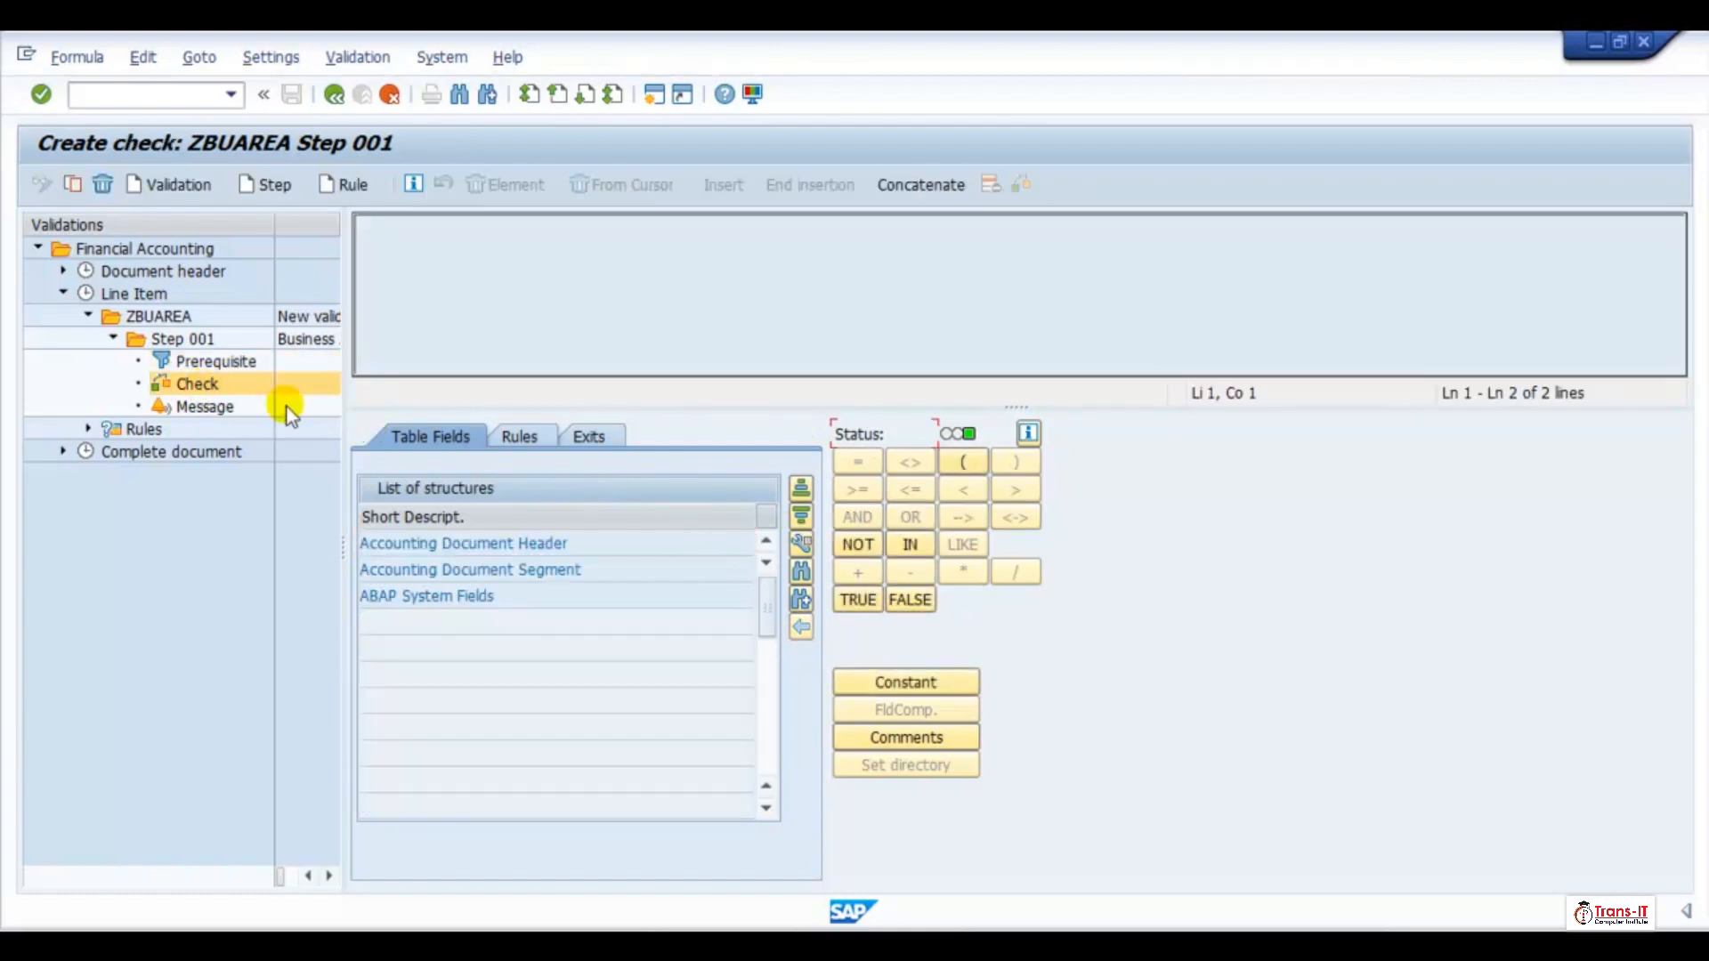
{"action": "double_click", "coordinate": [523, 570]}
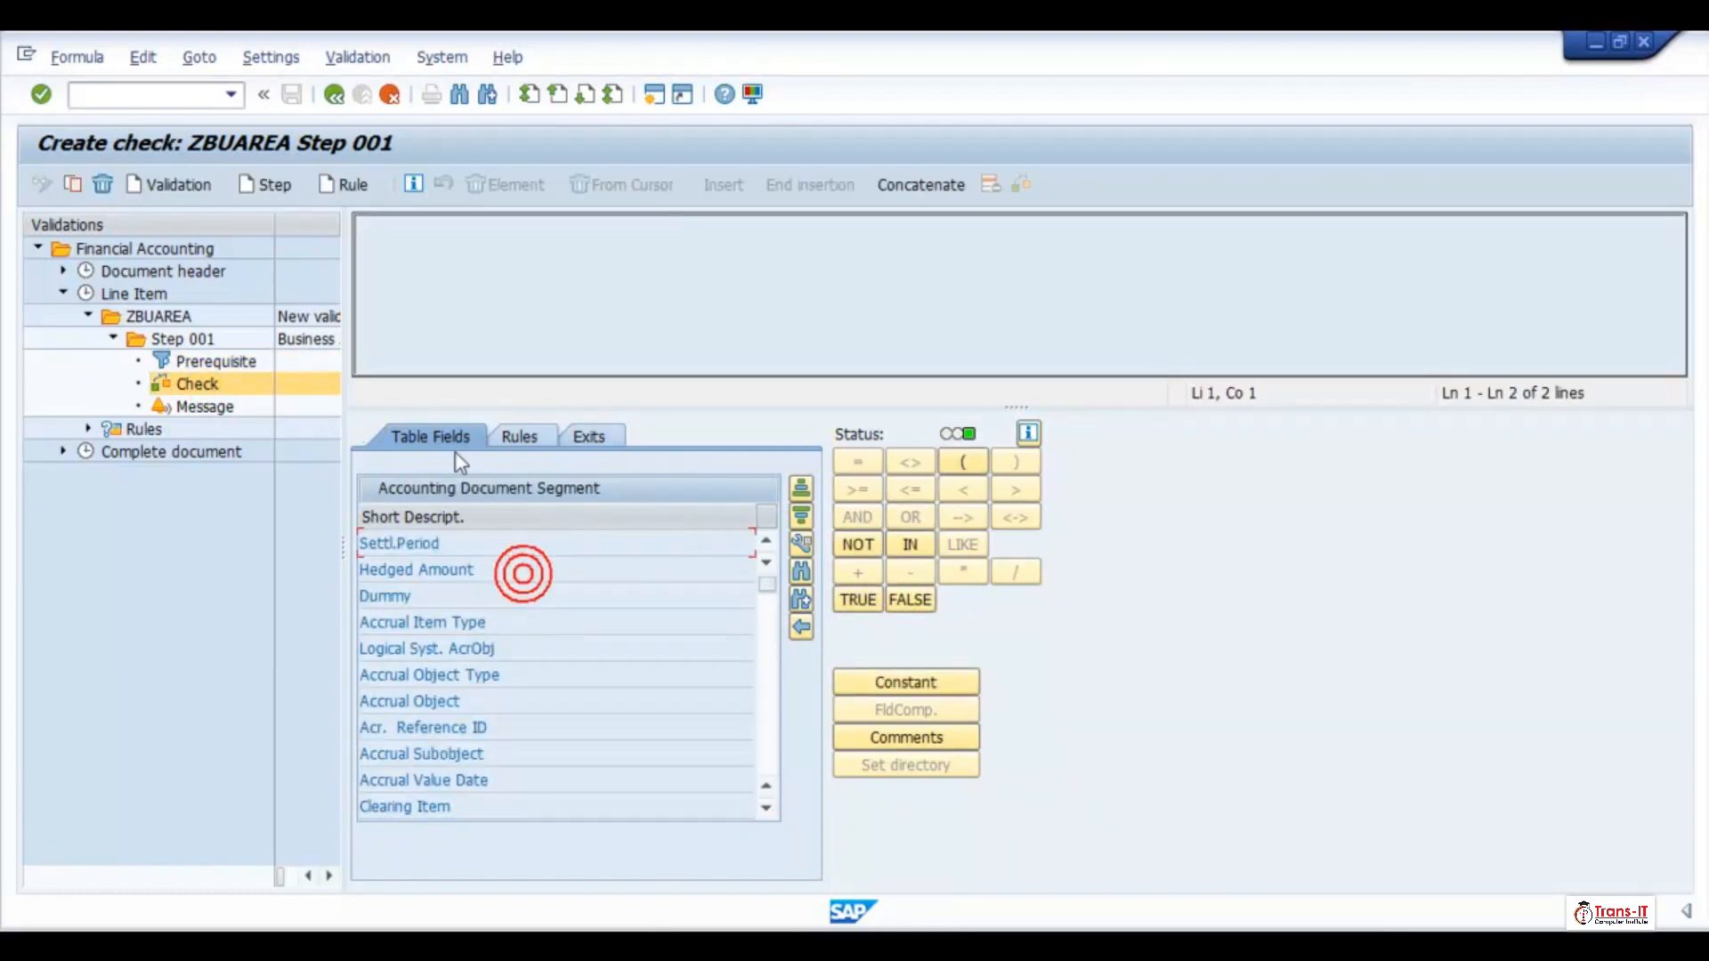
{"action": "left_click", "coordinate": [201, 363]}
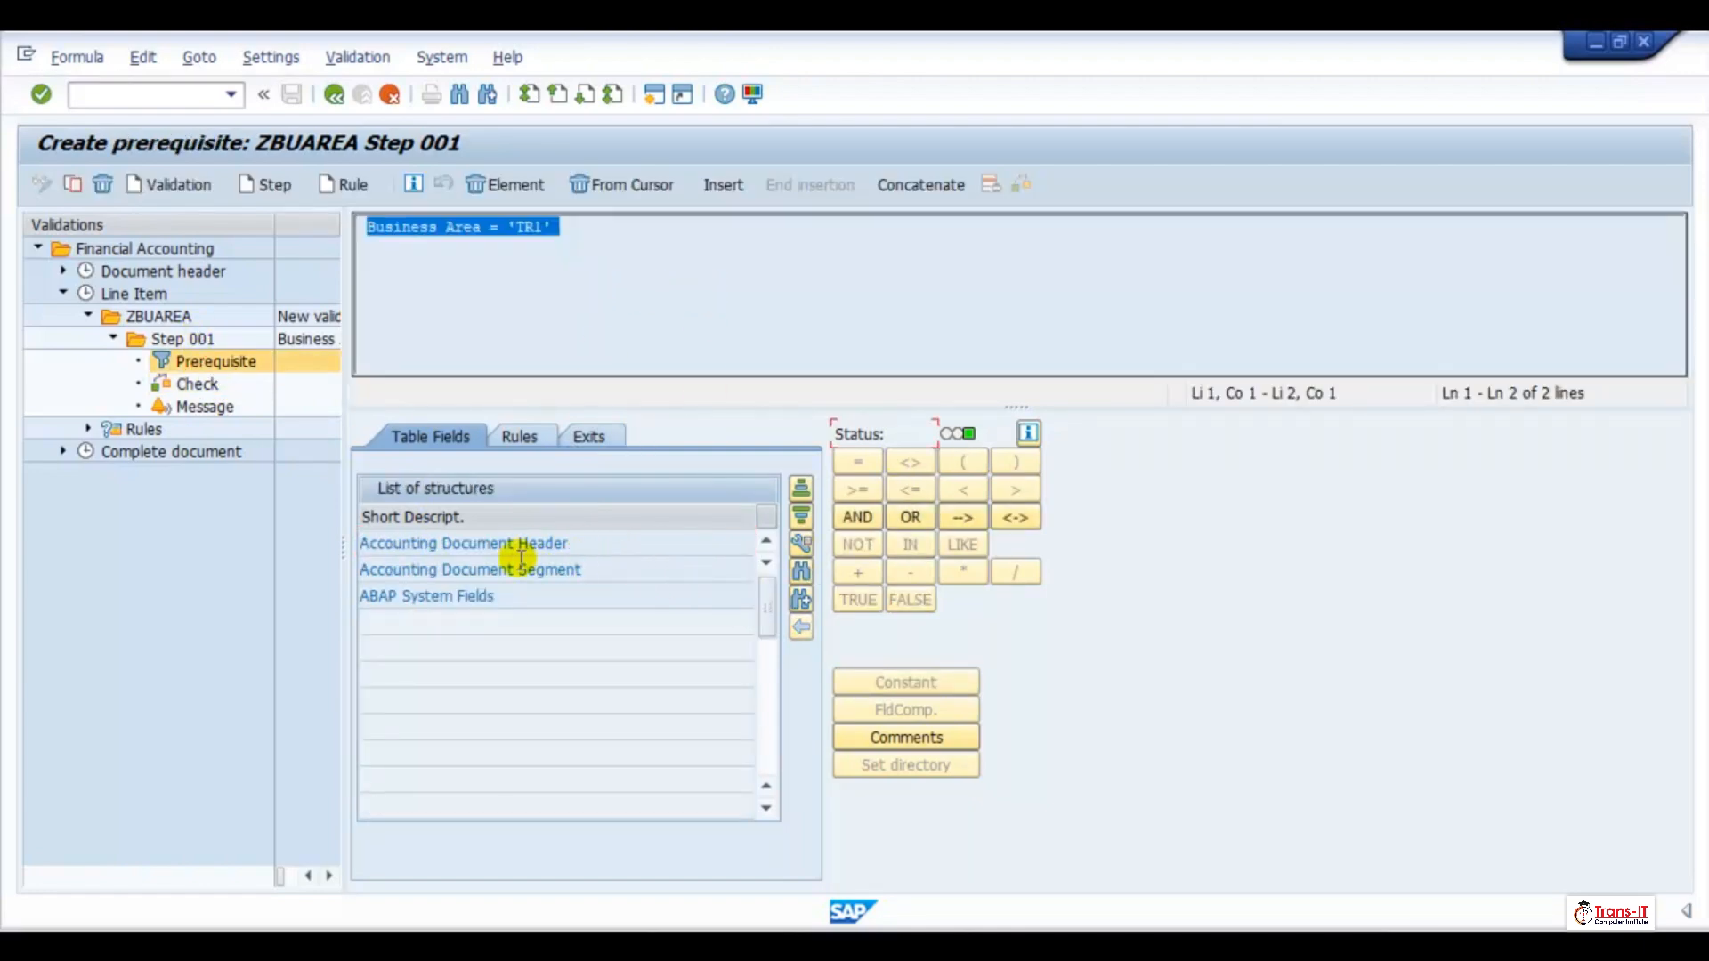
{"action": "left_click", "coordinate": [102, 184]}
{"action": "left_click", "coordinate": [369, 518]}
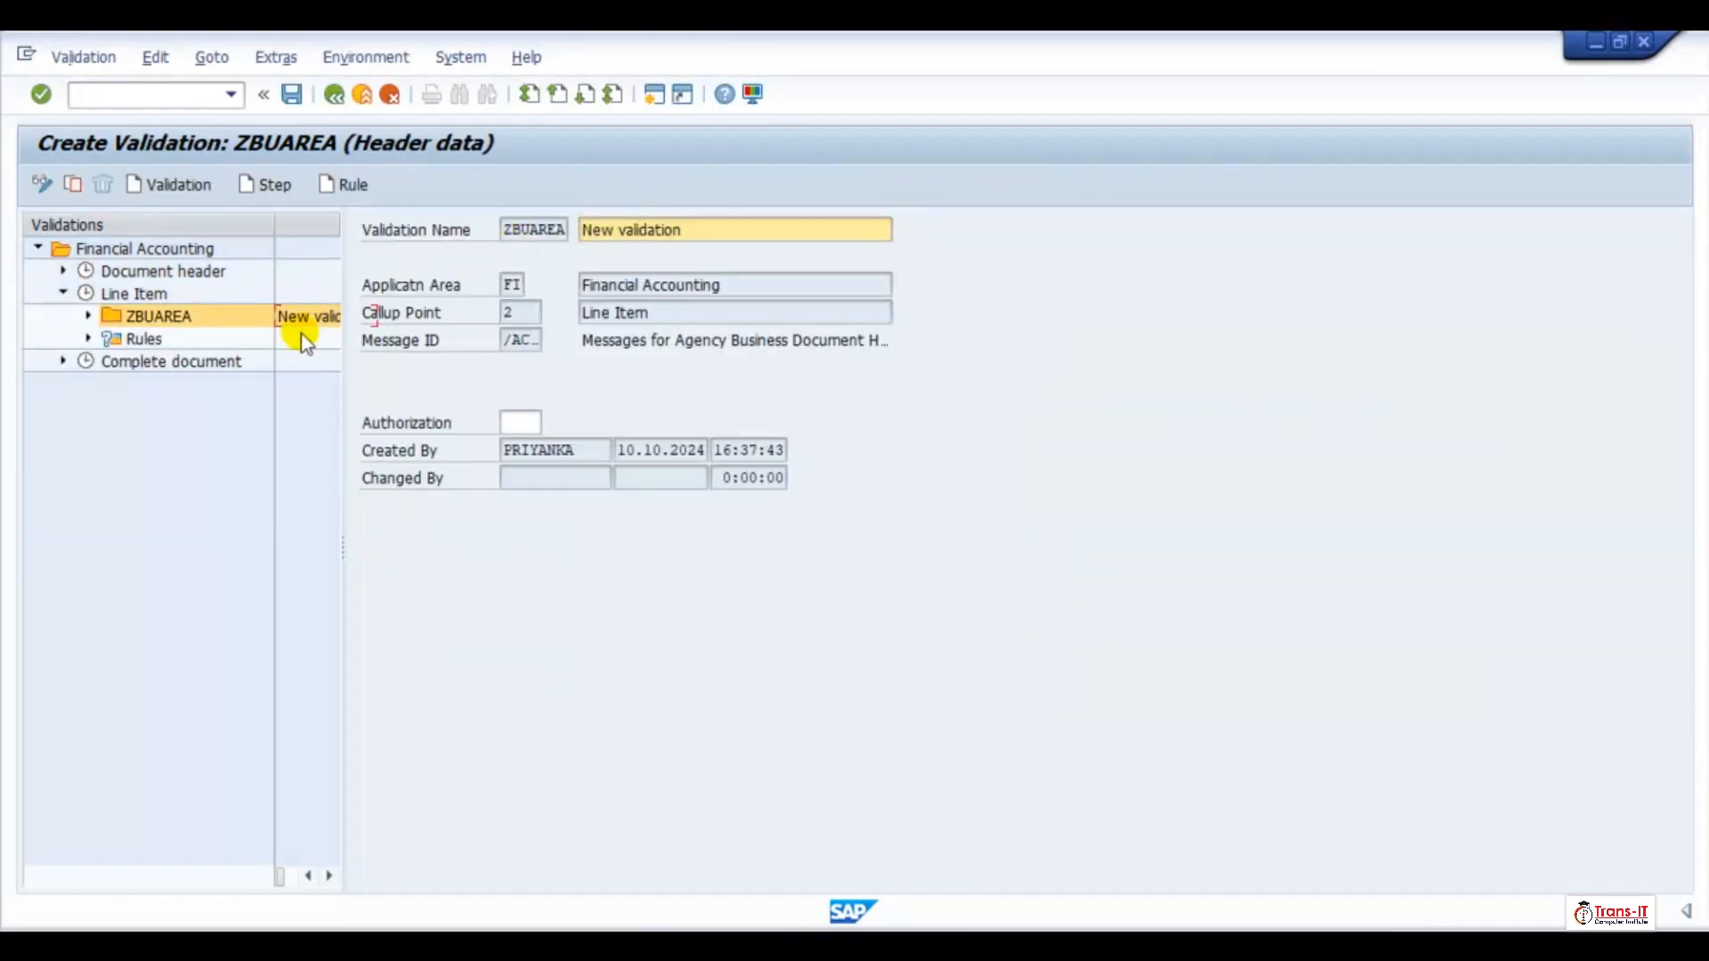
Create Step 001 again under validation ZBUAREA, described as "Business Area Required for Cash G/L"
{"action": "left_click", "coordinate": [156, 316]}
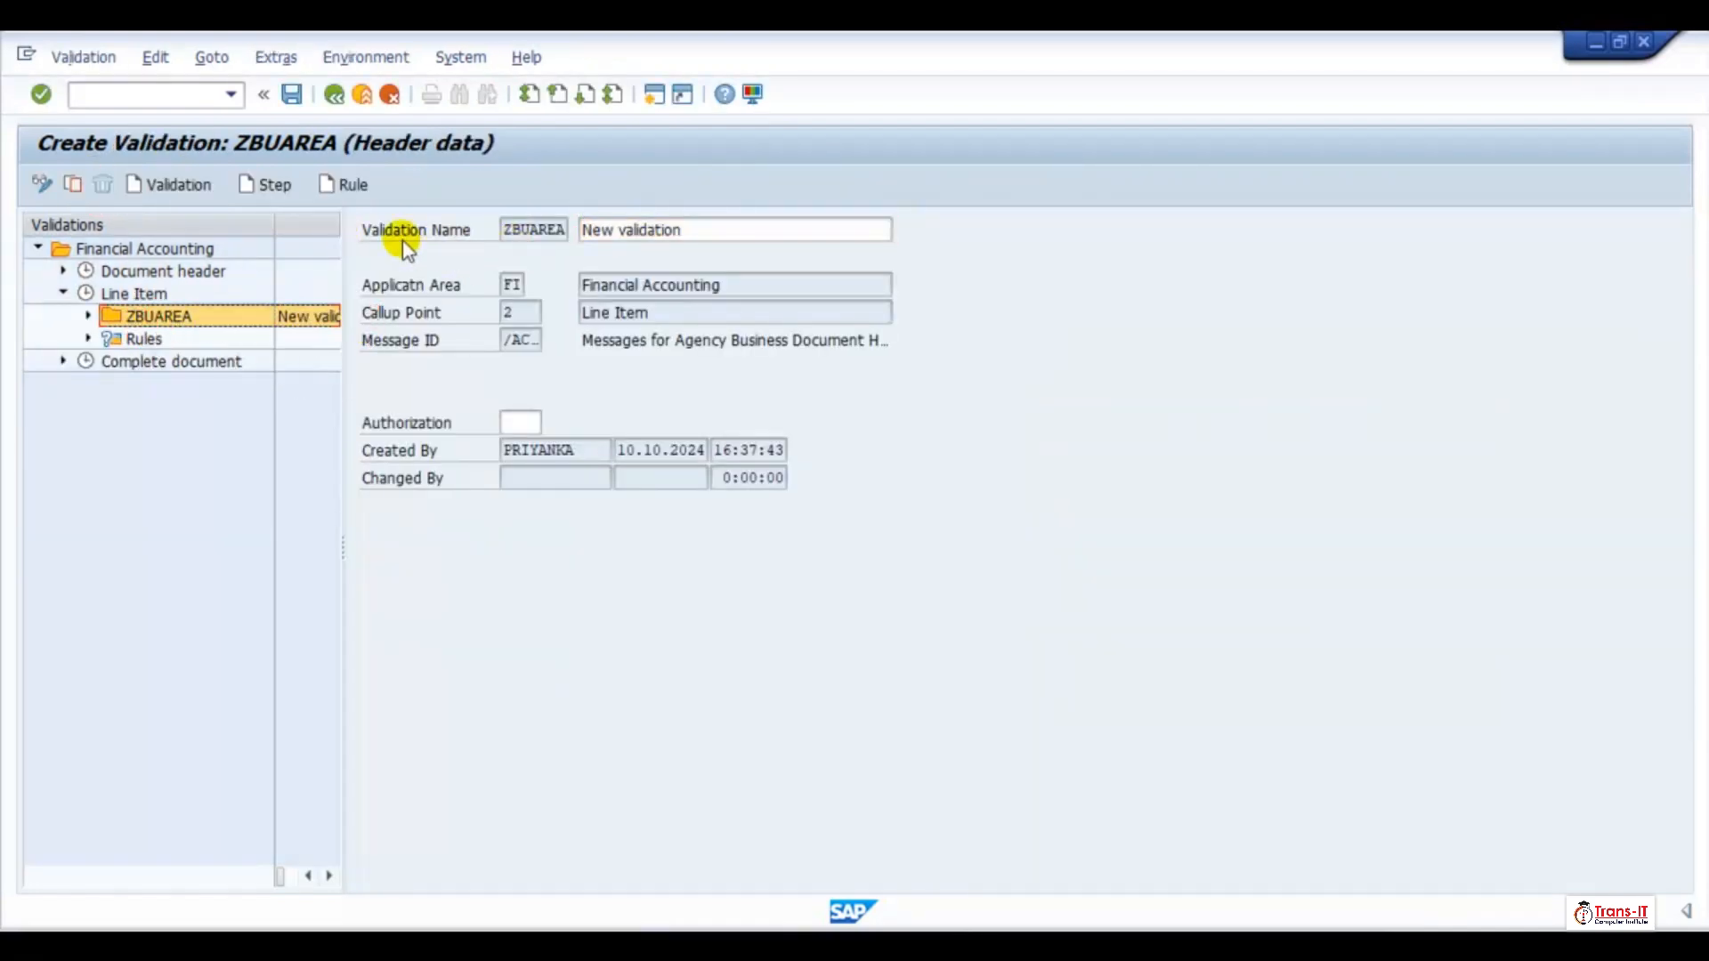
{"action": "left_click", "coordinate": [244, 186]}
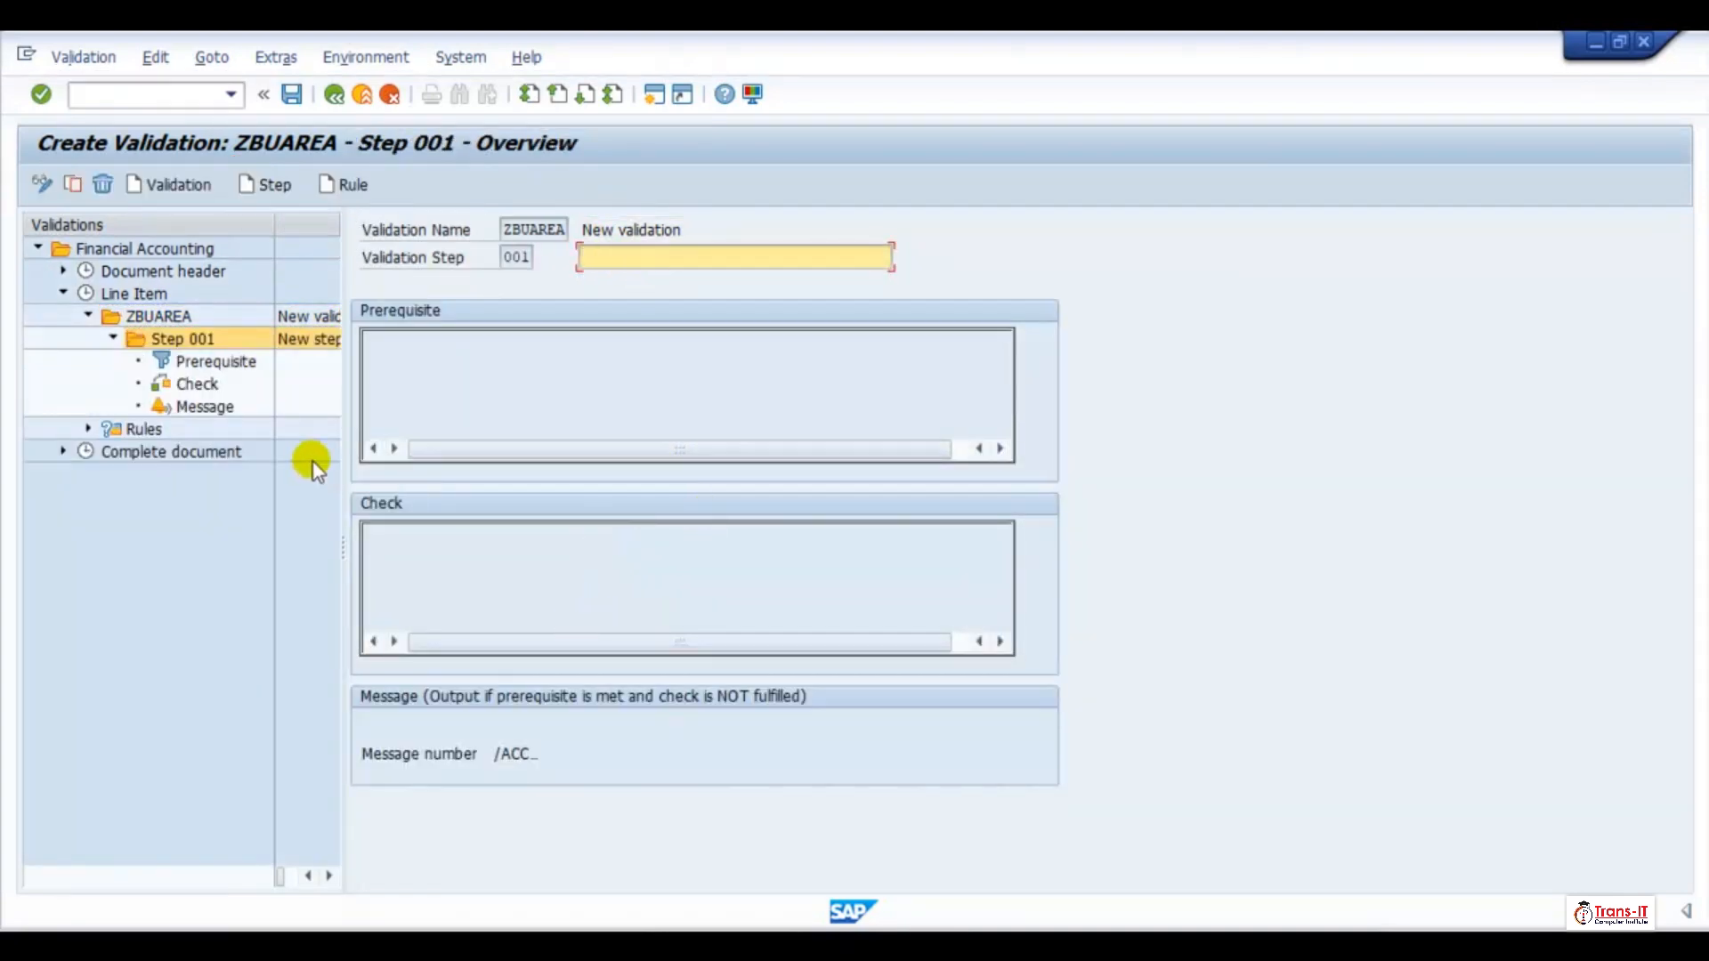
{"action": "type", "text": "B"}
{"action": "left_click", "coordinate": [676, 276]}
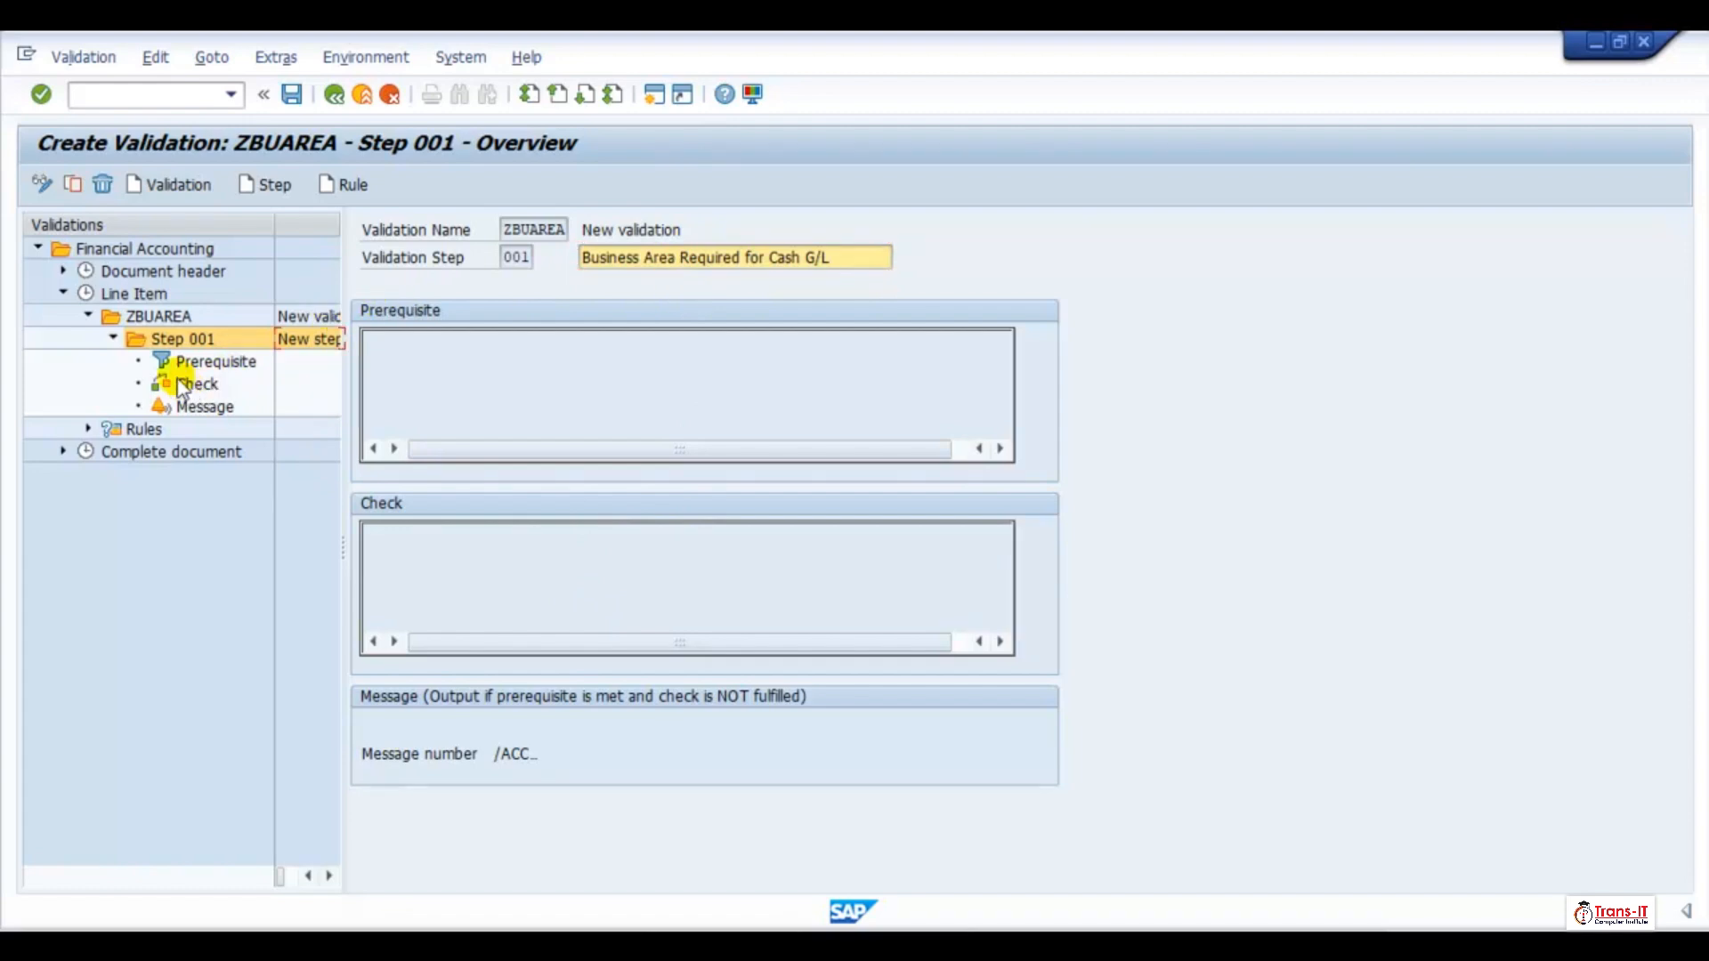
Open the Step 001 prerequisite and find the G/L Acct field among the Accounting Document Segment fields
{"action": "double_click", "coordinate": [200, 360]}
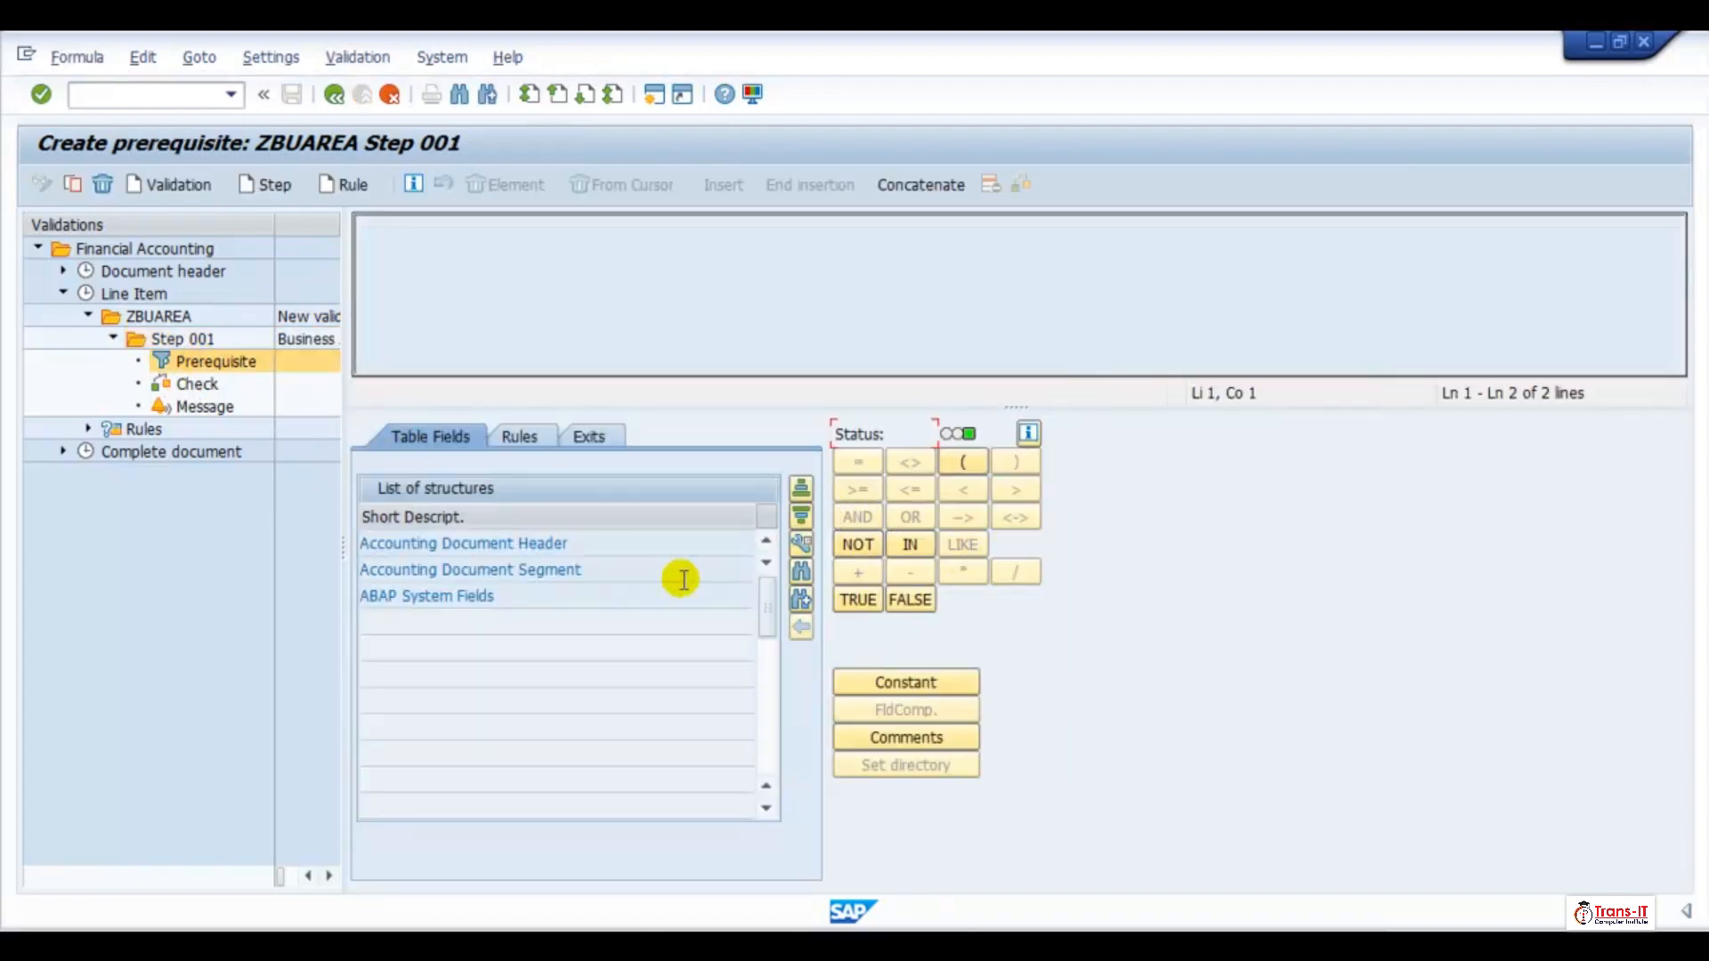
{"action": "double_click", "coordinate": [584, 568]}
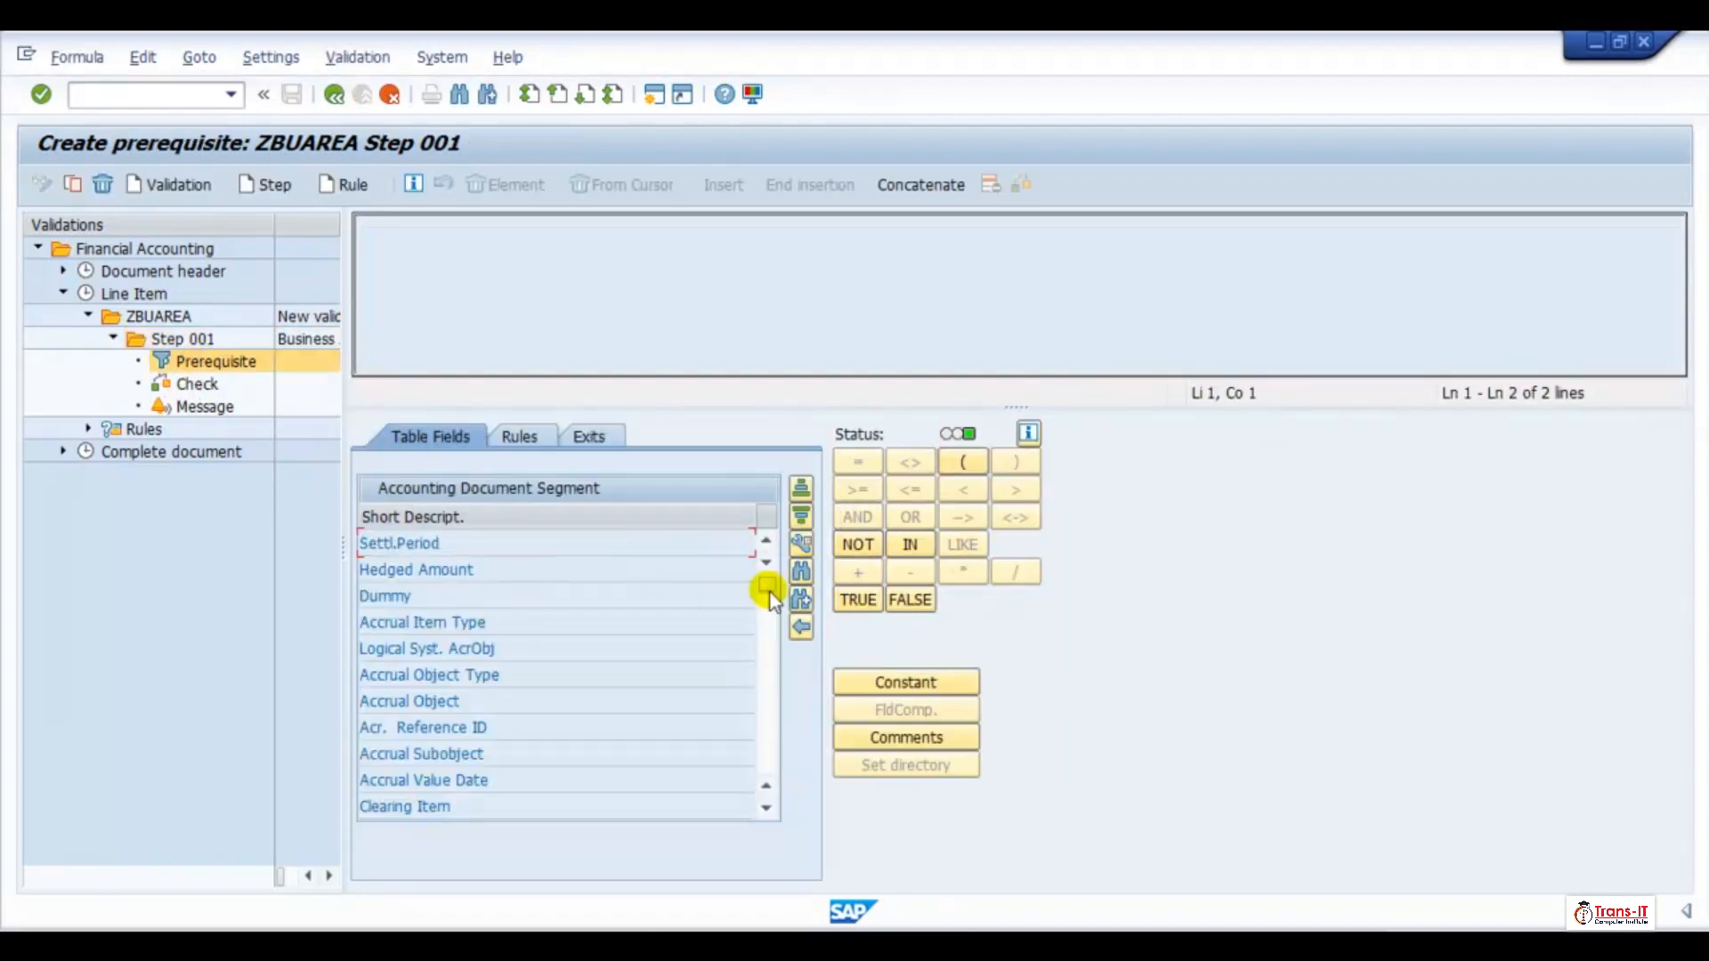
{"action": "left_click", "coordinate": [767, 808]}
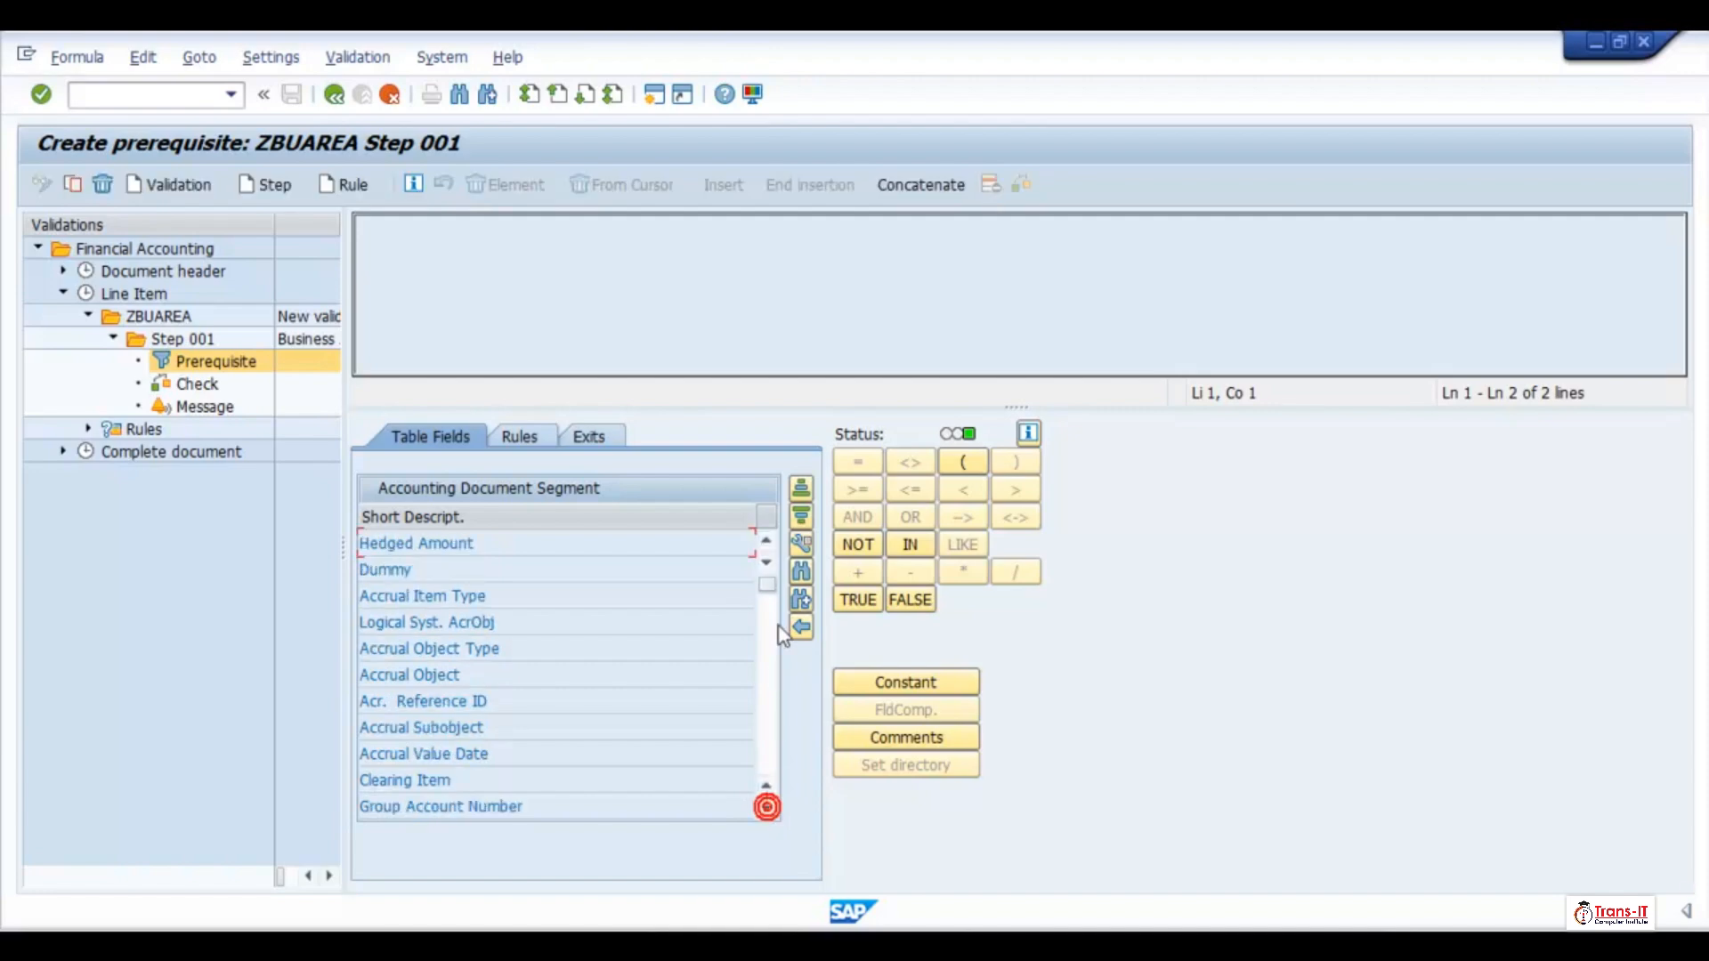
{"action": "left_click", "coordinate": [799, 572]}
{"action": "type", "text": "BUSINESS AREA"}
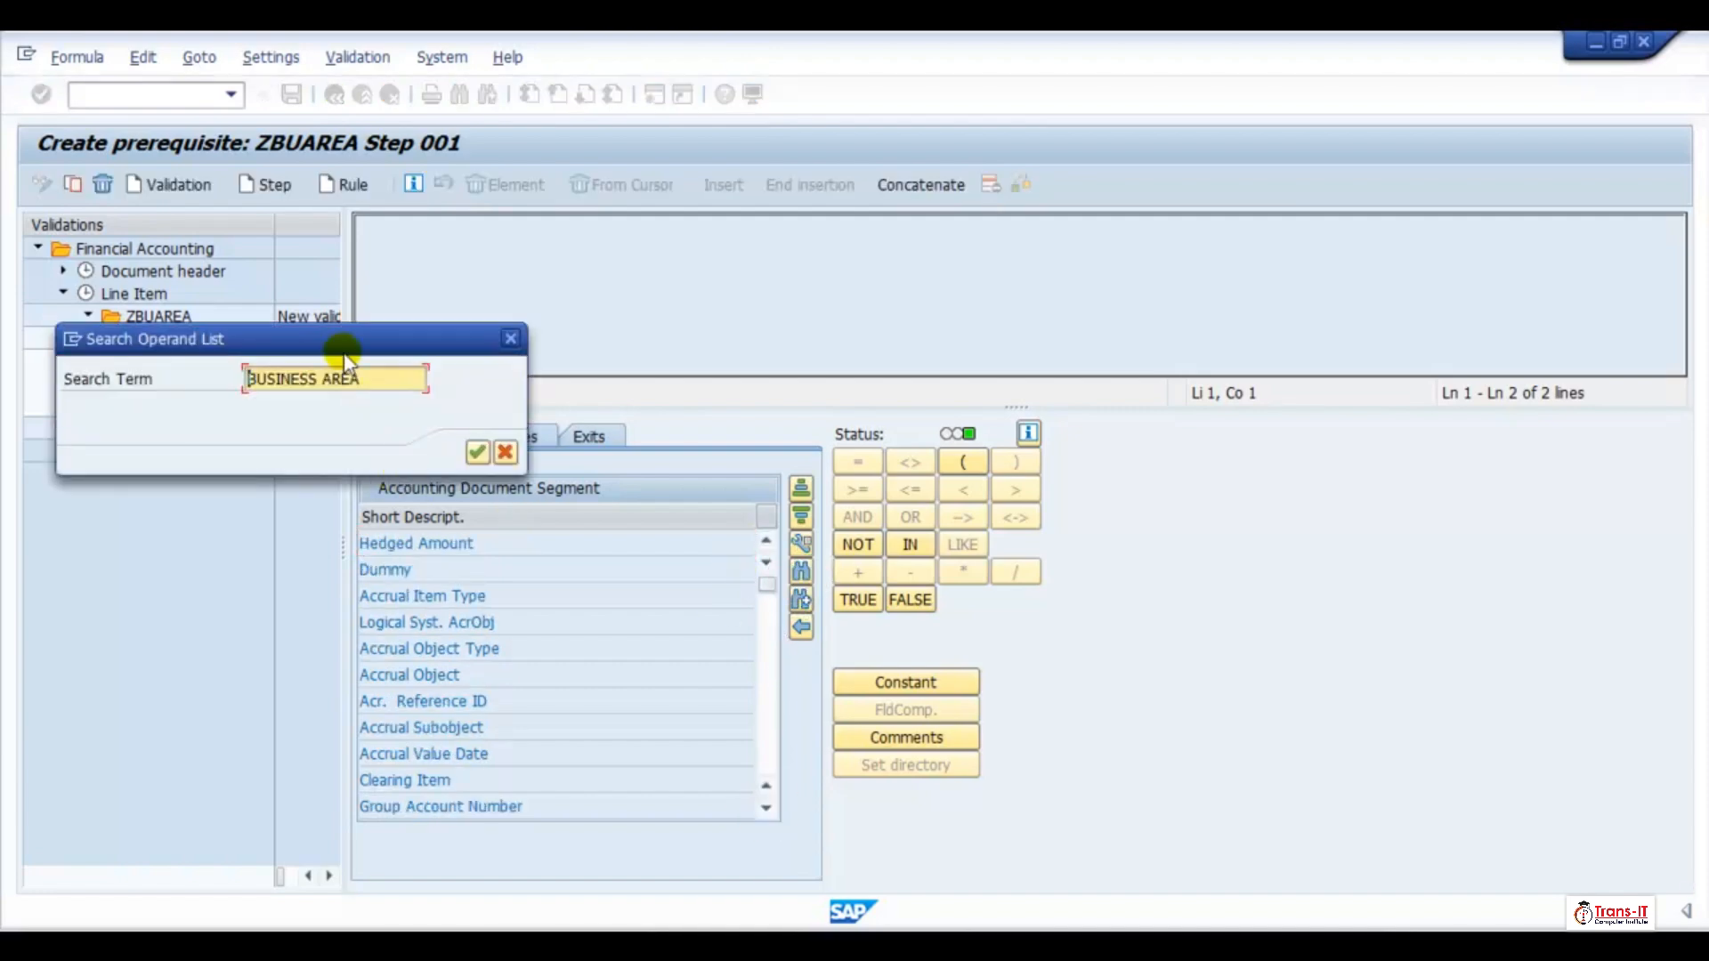
{"action": "type", "text": "G/L acct"}
{"action": "left_click", "coordinate": [478, 452]}
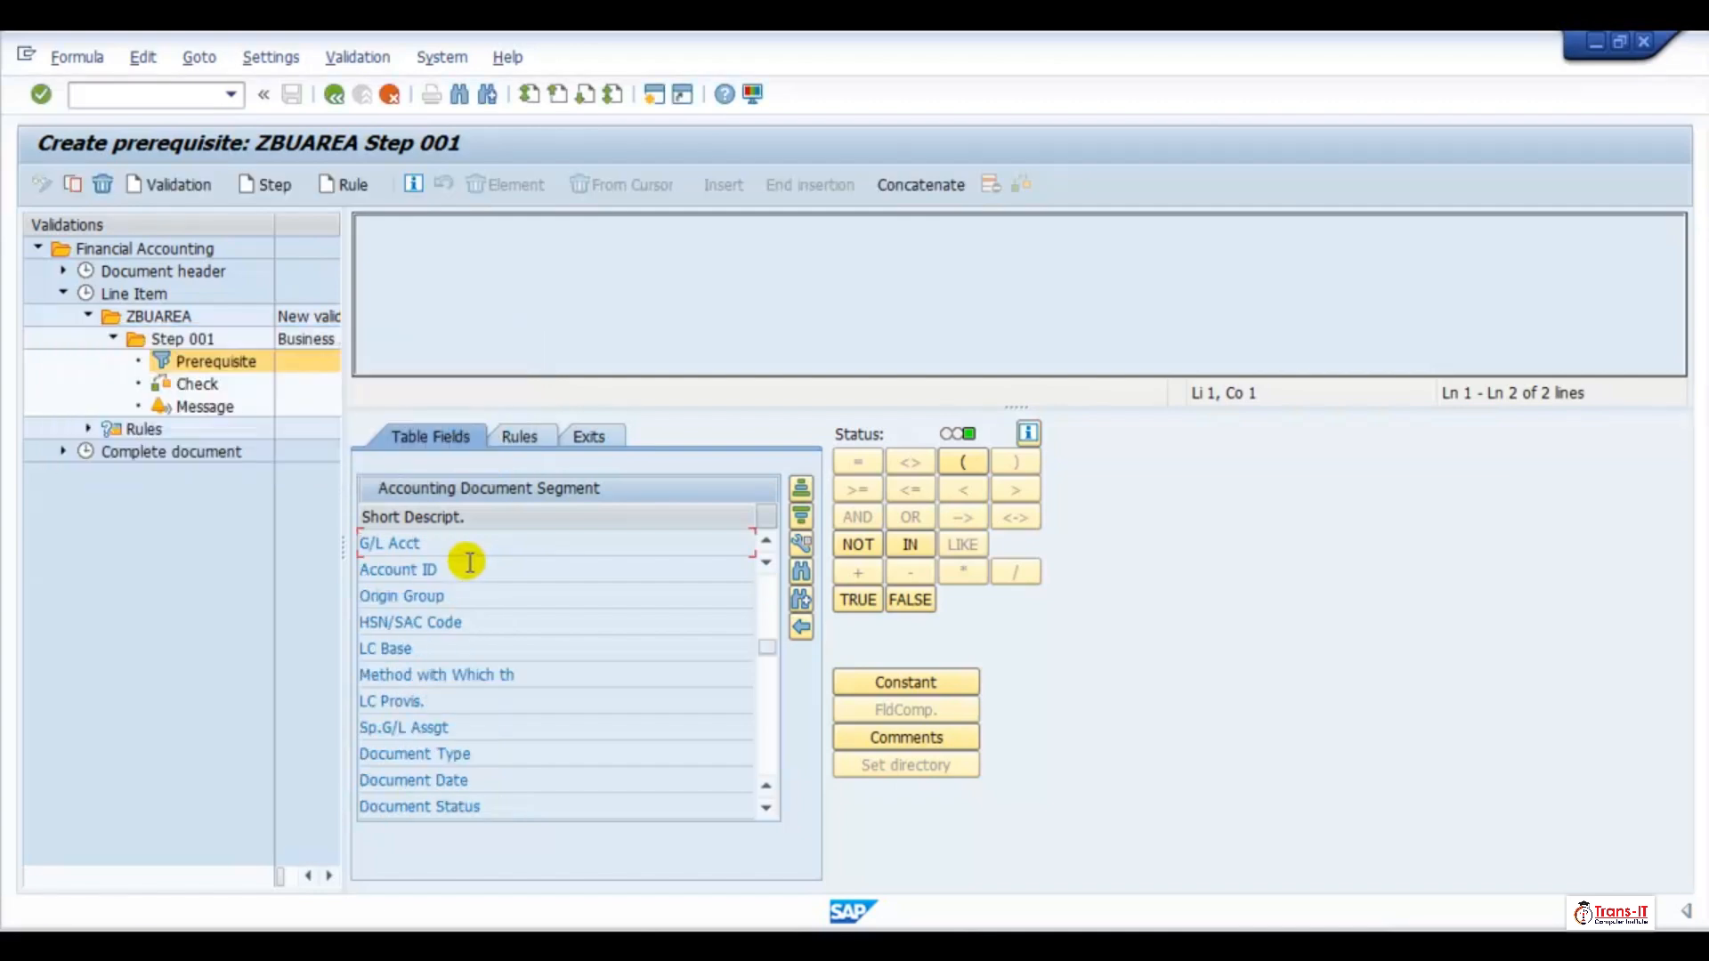
Define the Step 001 prerequisite as G/L Acct = '100000'
{"action": "double_click", "coordinate": [441, 543]}
{"action": "left_click", "coordinate": [856, 461]}
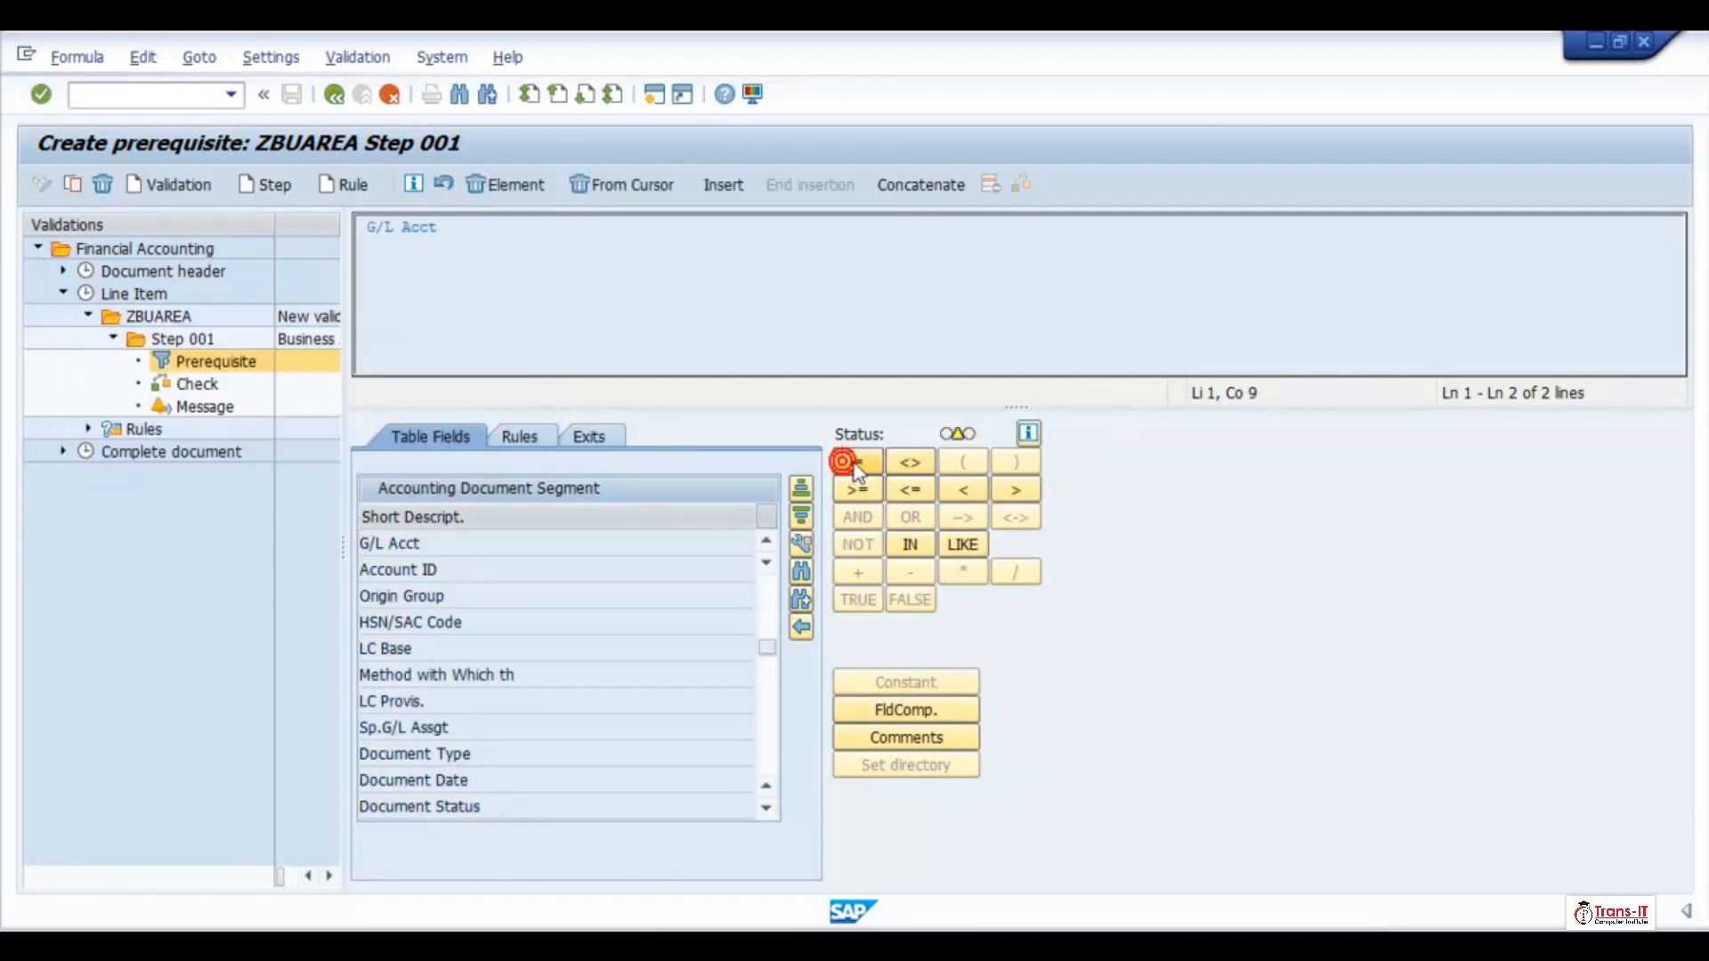
{"action": "left_click", "coordinate": [883, 685]}
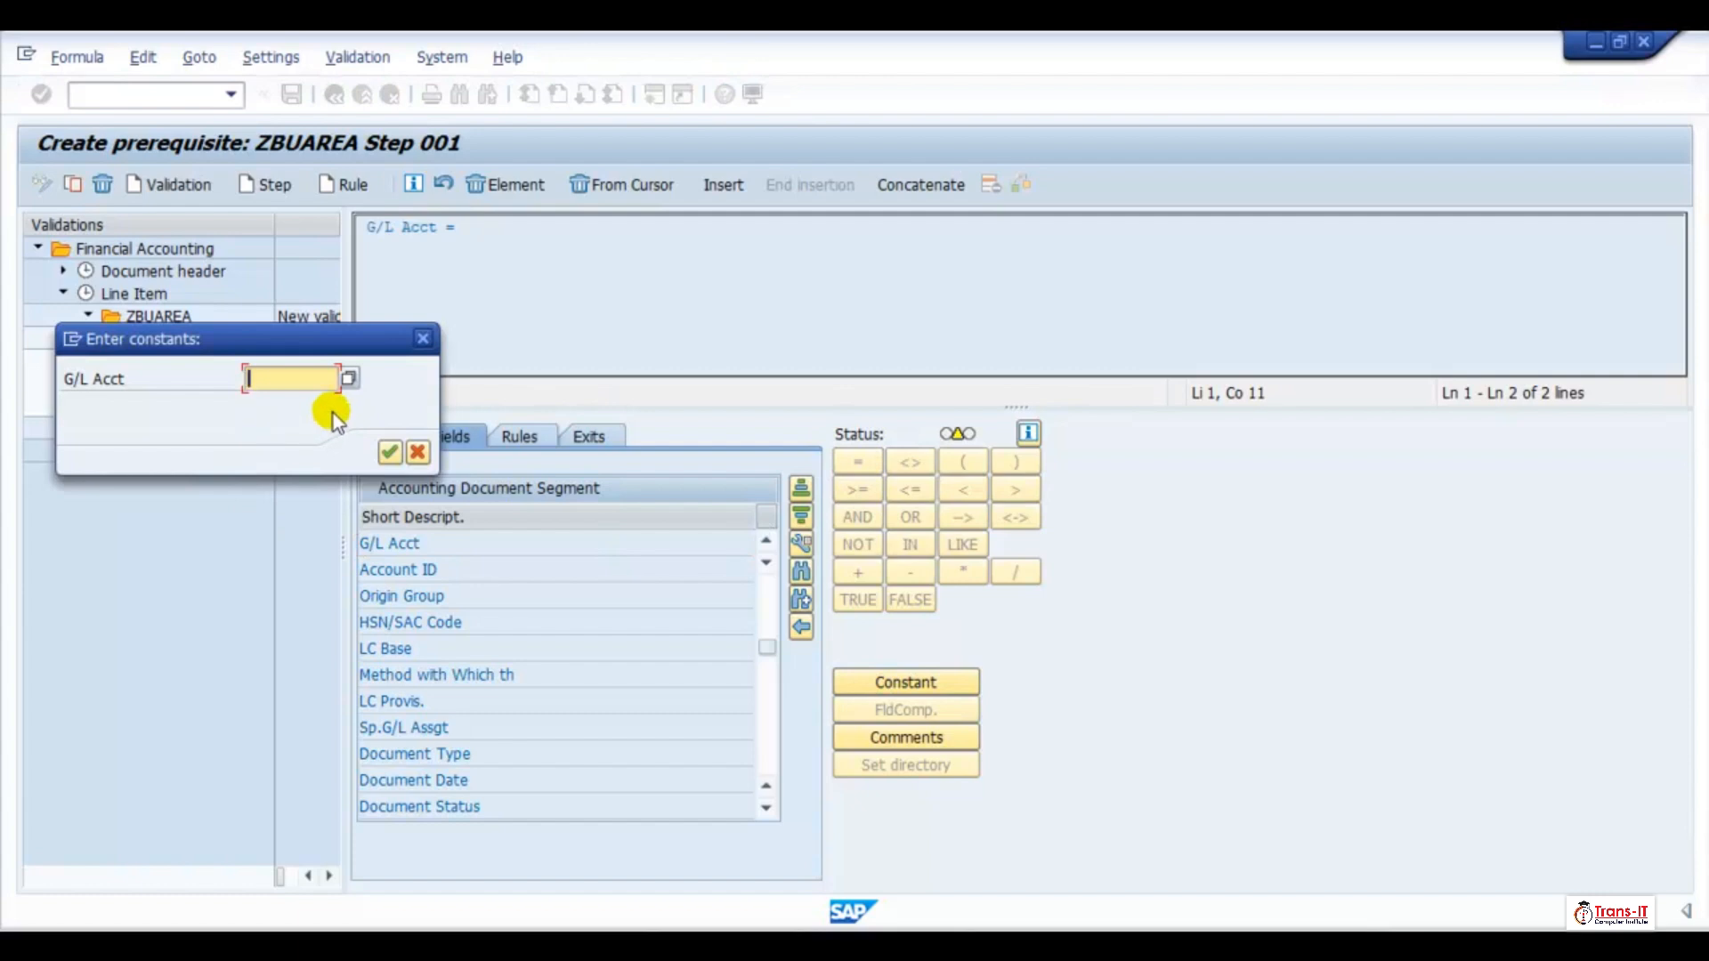
{"action": "type", "text": "100000"}
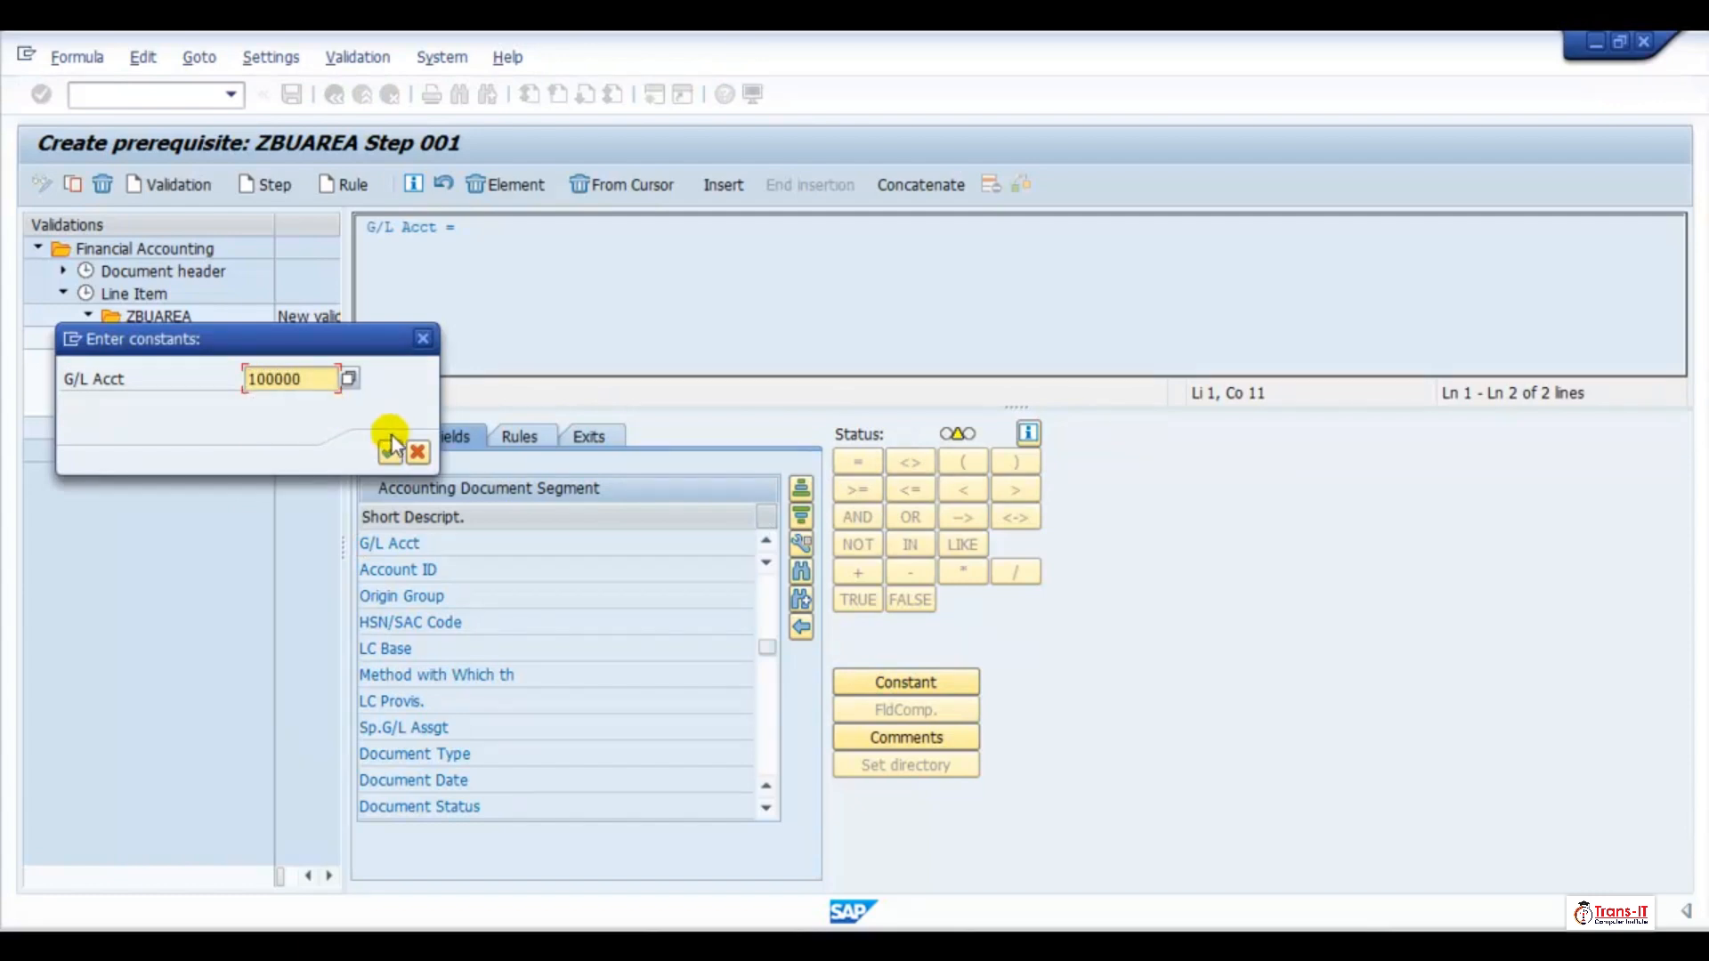
{"action": "left_click", "coordinate": [391, 451]}
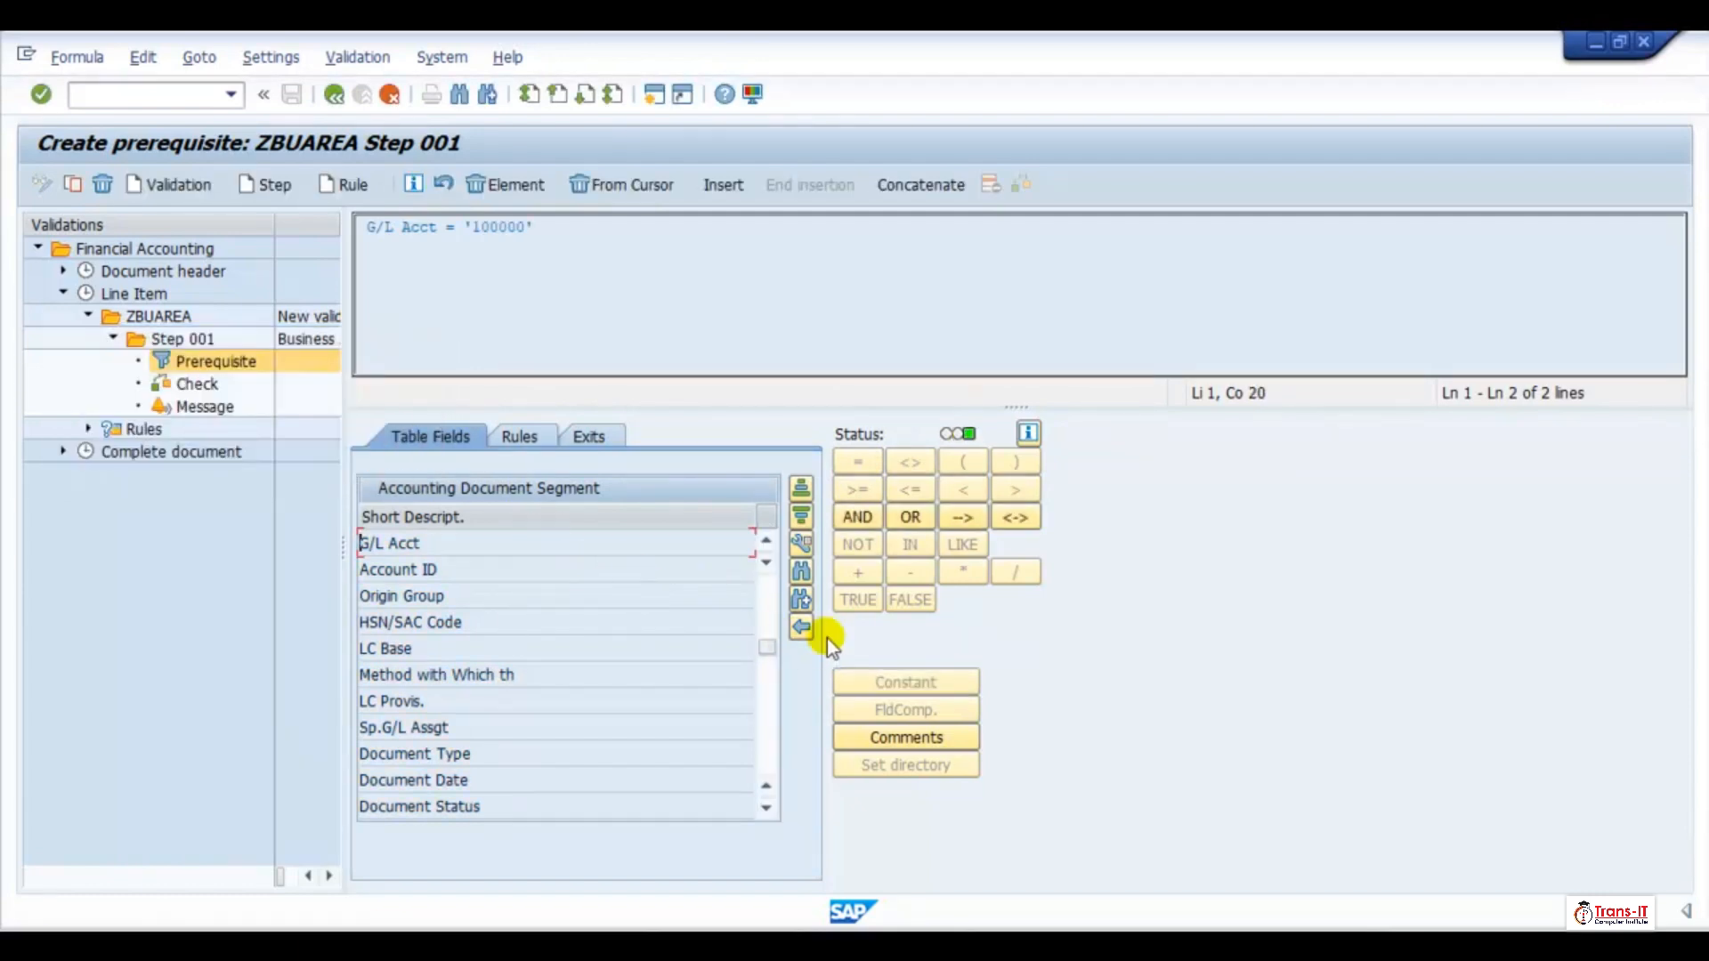
Open the Step 001 check and find the Business Area field among the Accounting Document Segment fields
{"action": "left_click", "coordinate": [198, 383]}
{"action": "double_click", "coordinate": [514, 568]}
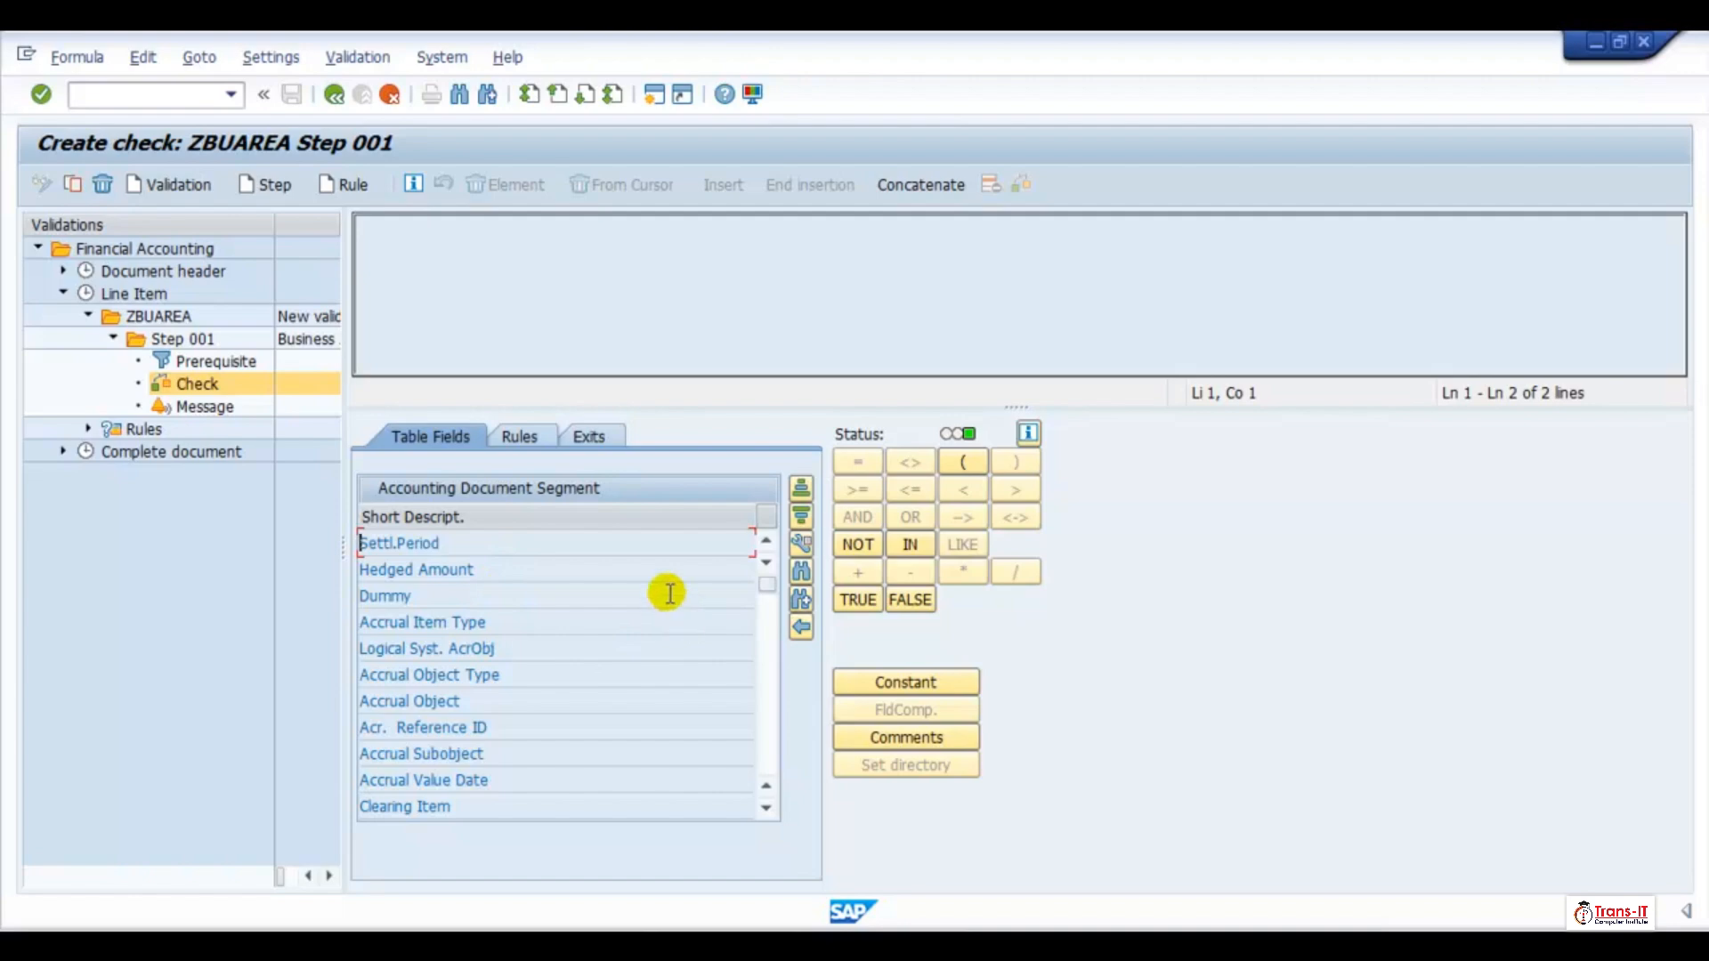
{"action": "left_click", "coordinate": [802, 579]}
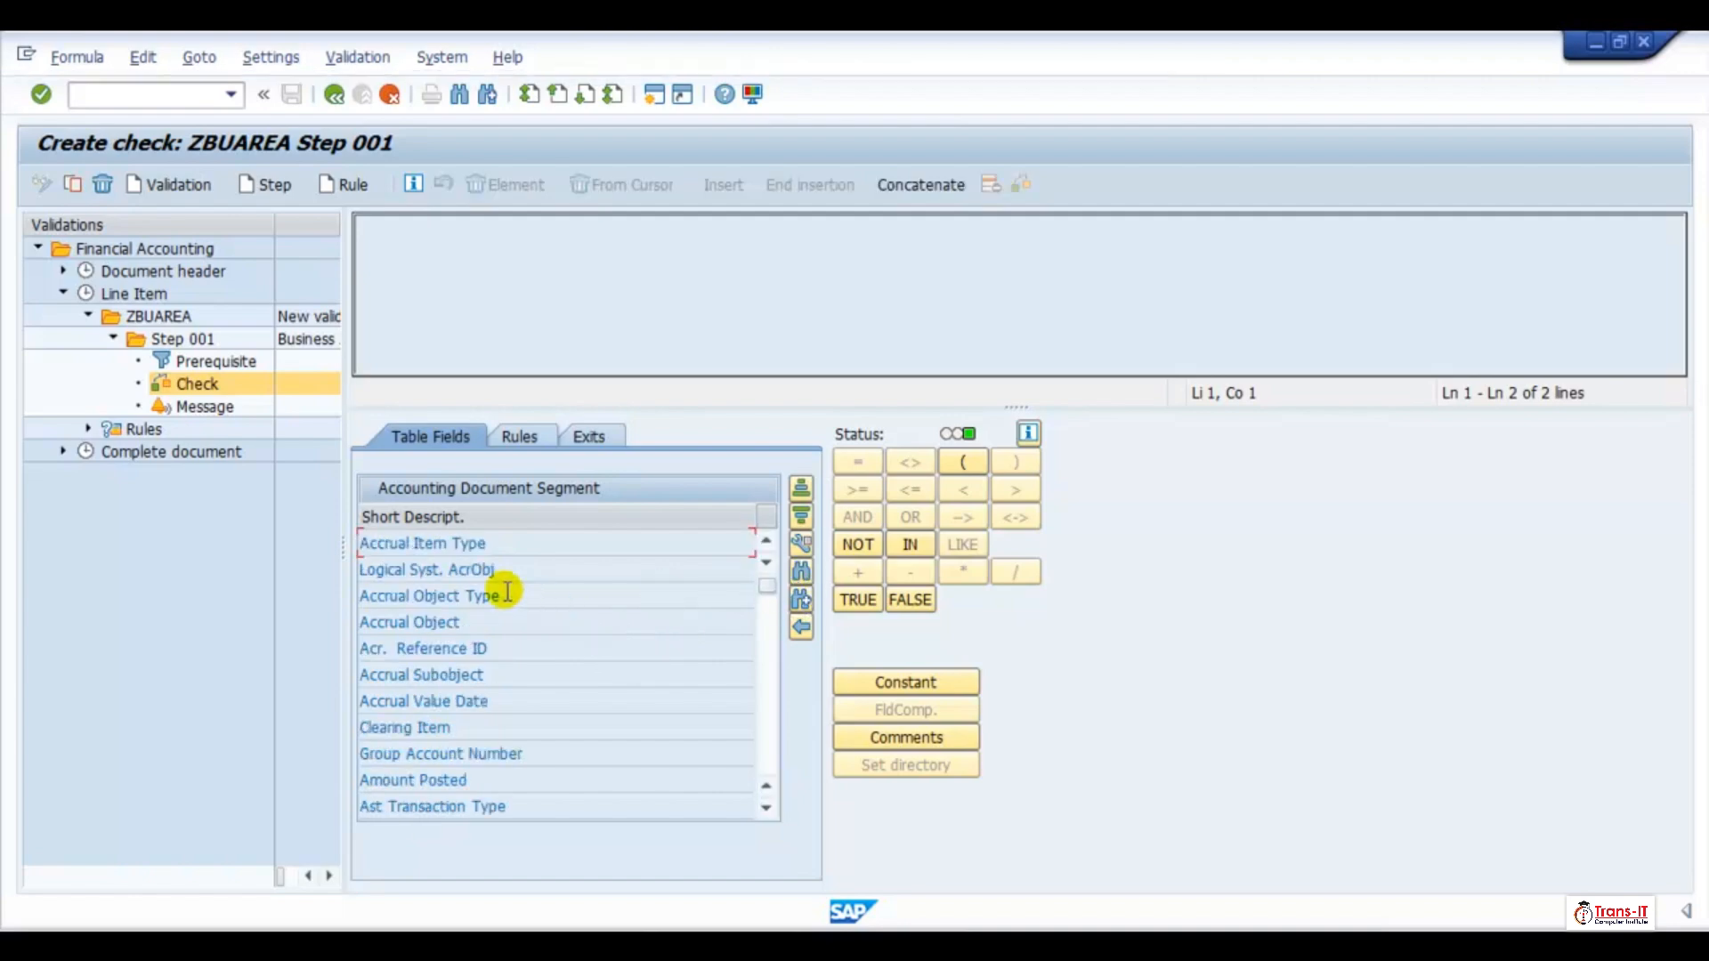
{"action": "left_click", "coordinate": [799, 573]}
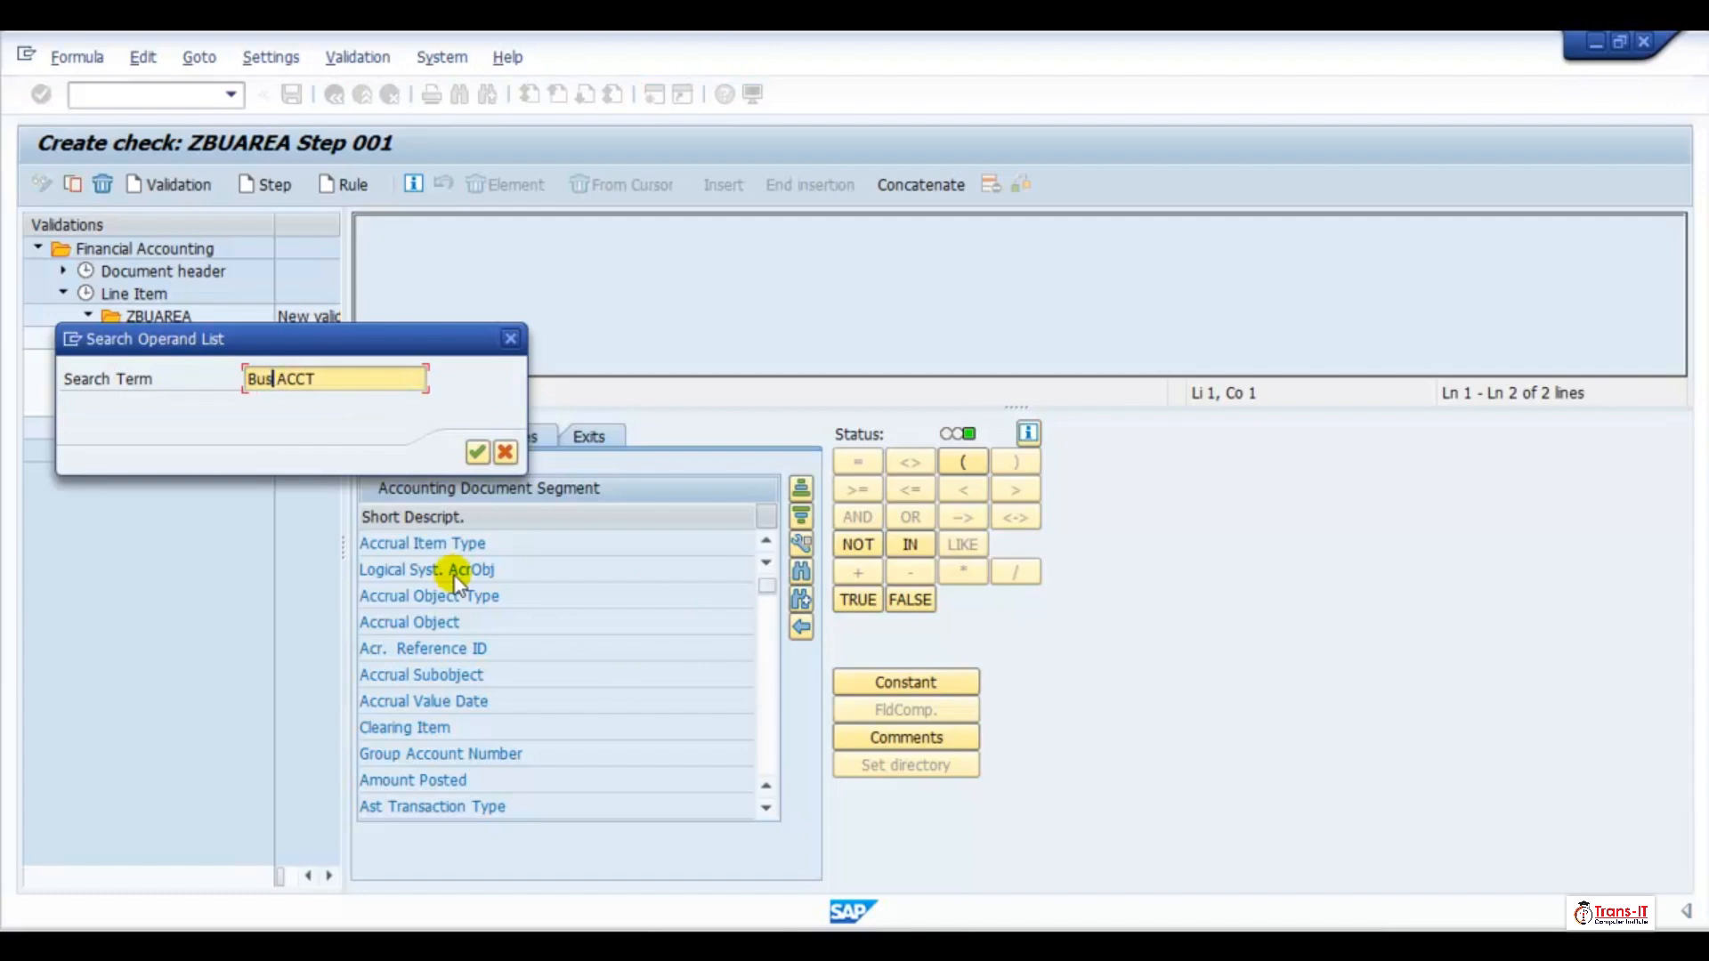
{"action": "type", "text": "Business"}
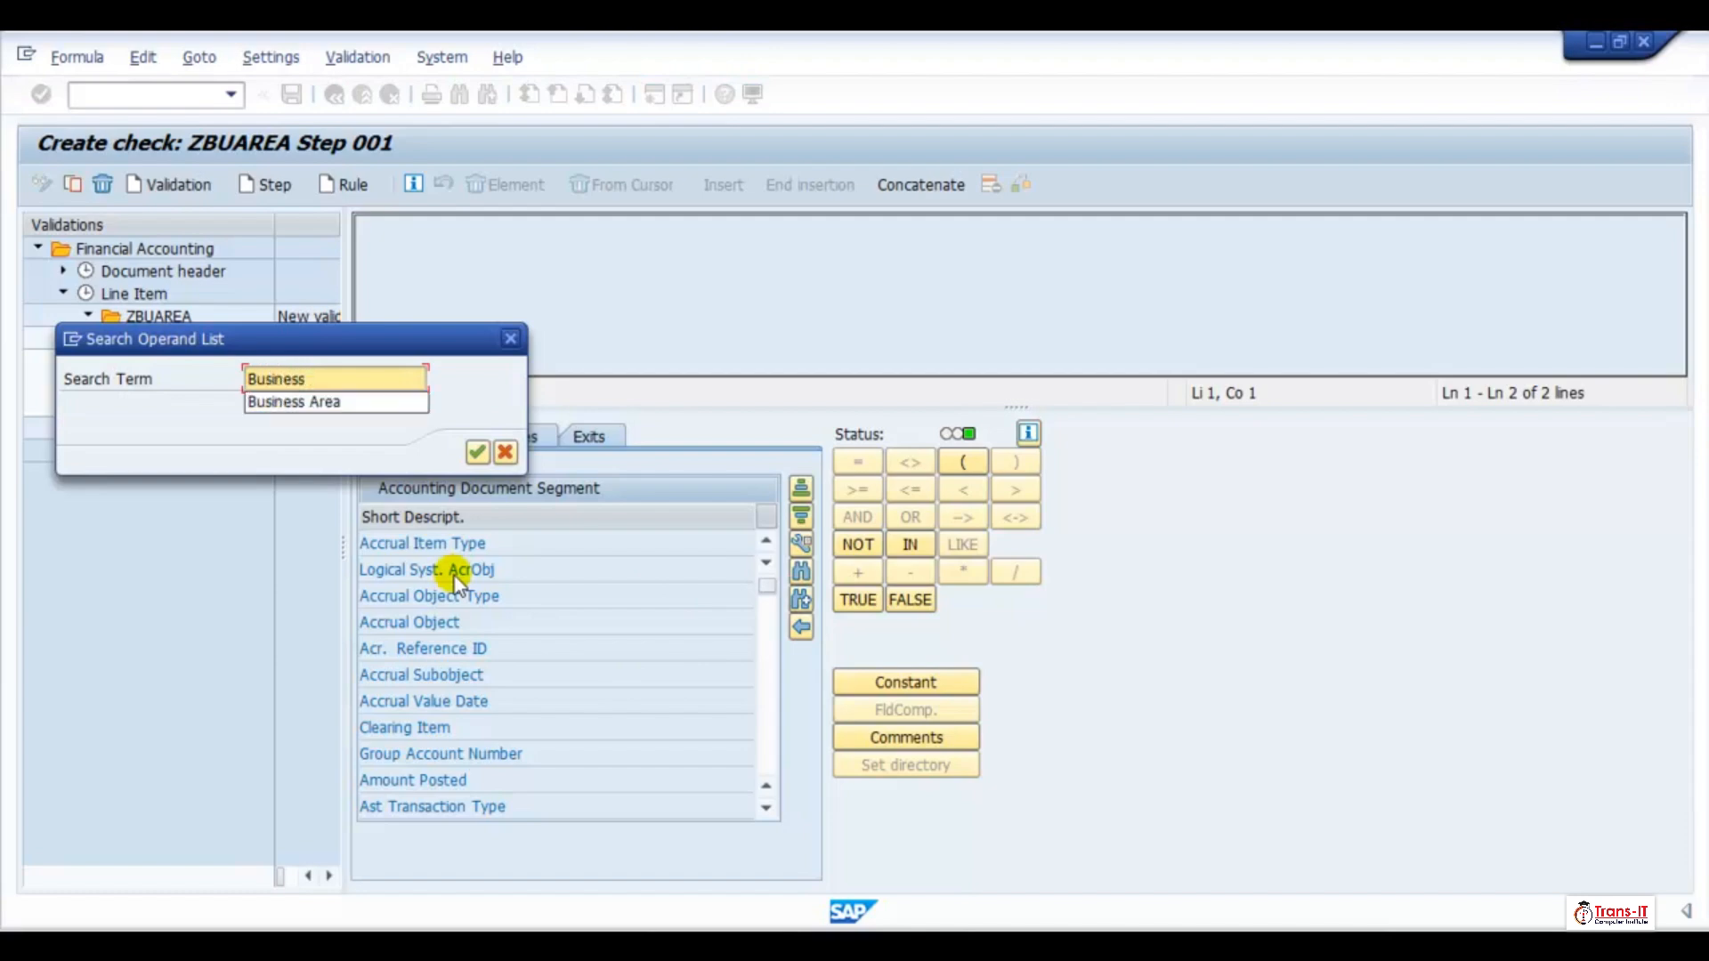
{"action": "left_click", "coordinate": [410, 403]}
{"action": "left_click", "coordinate": [479, 452]}
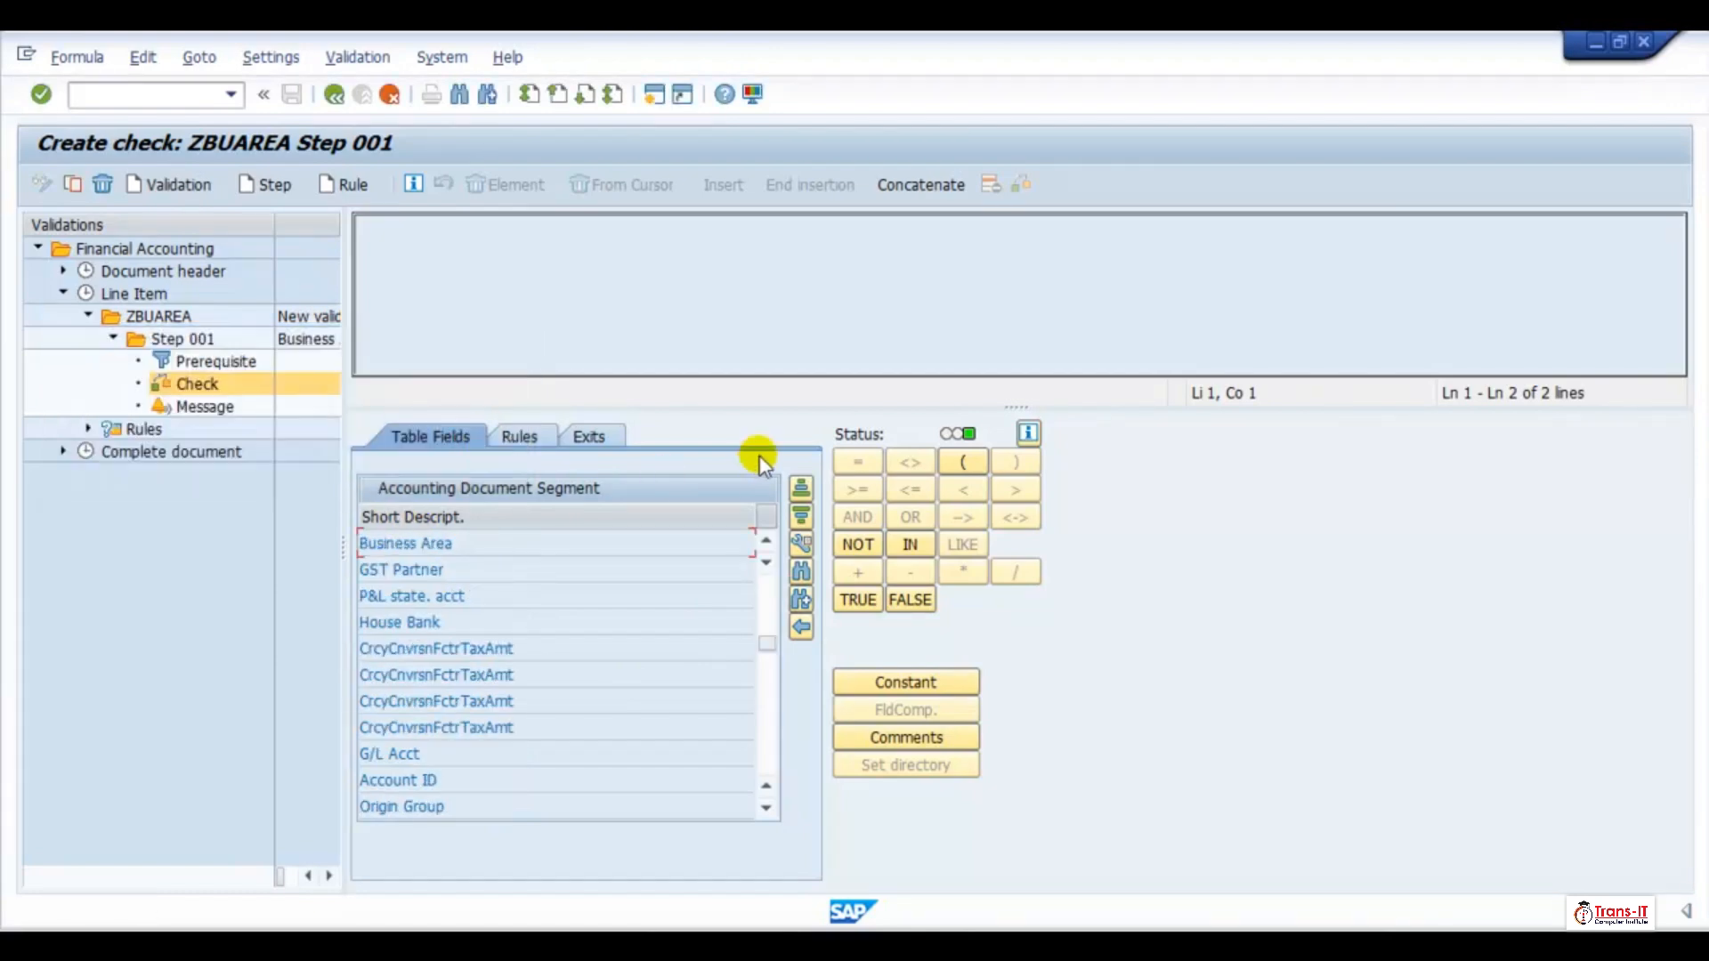
Define the Step 001 check as Business Area = 'TR1'
{"action": "double_click", "coordinate": [481, 546]}
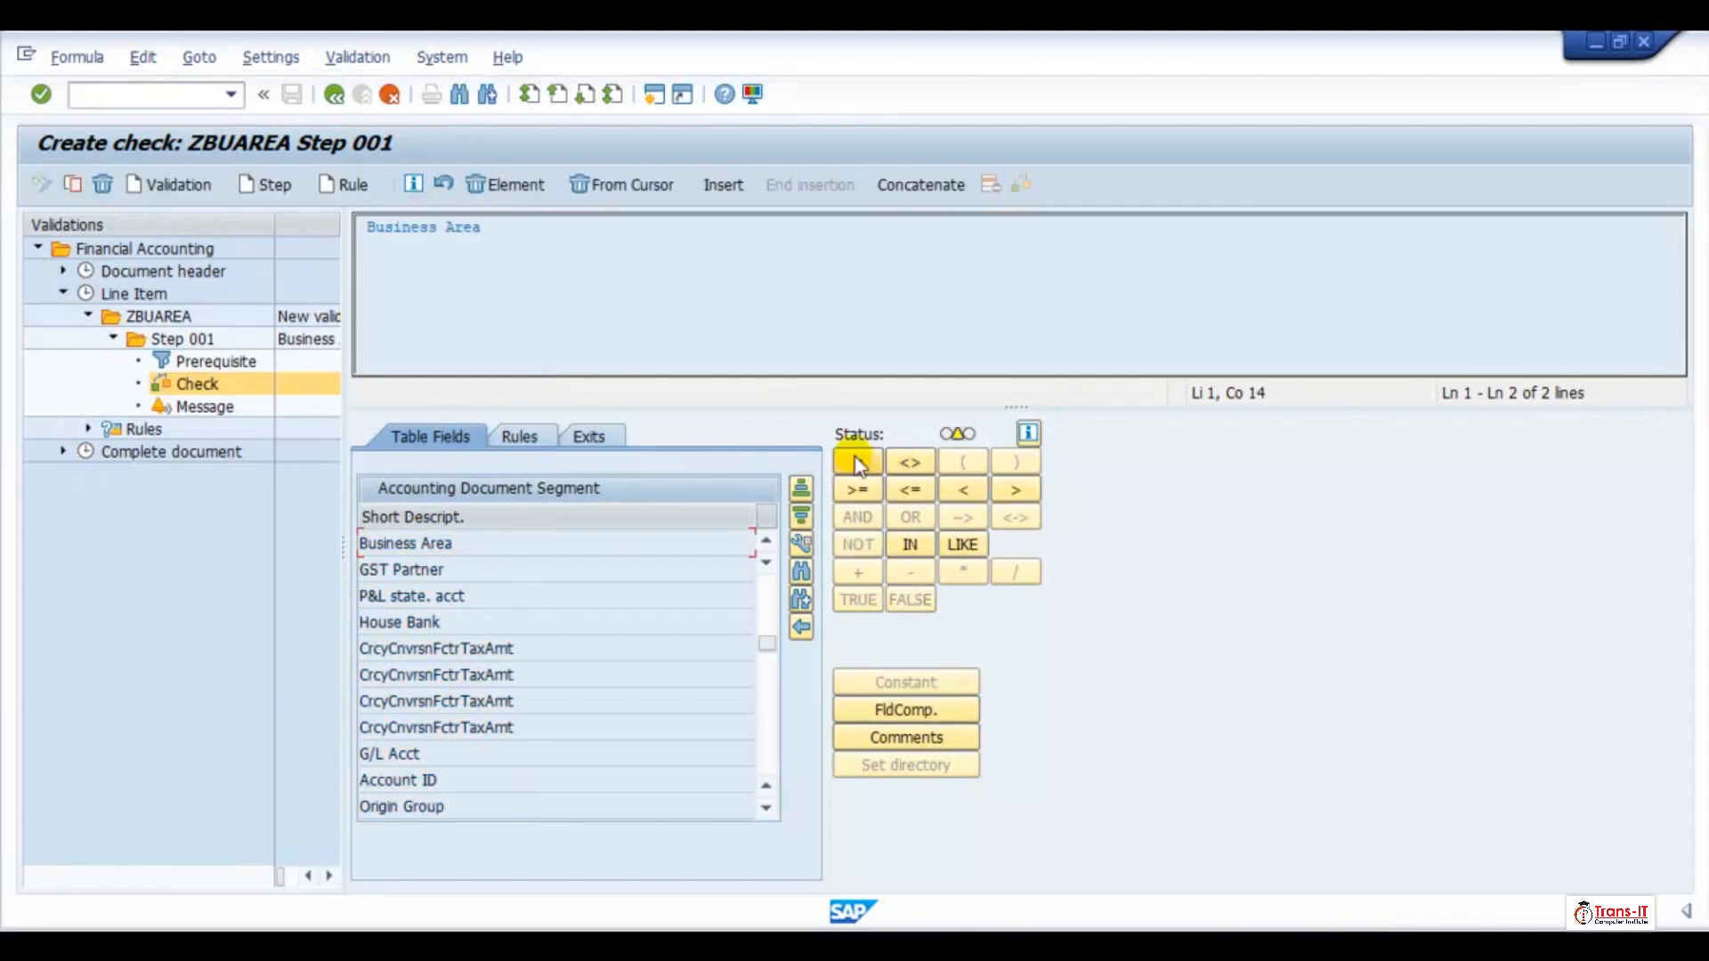
{"action": "left_click", "coordinate": [856, 462]}
{"action": "left_click", "coordinate": [917, 684]}
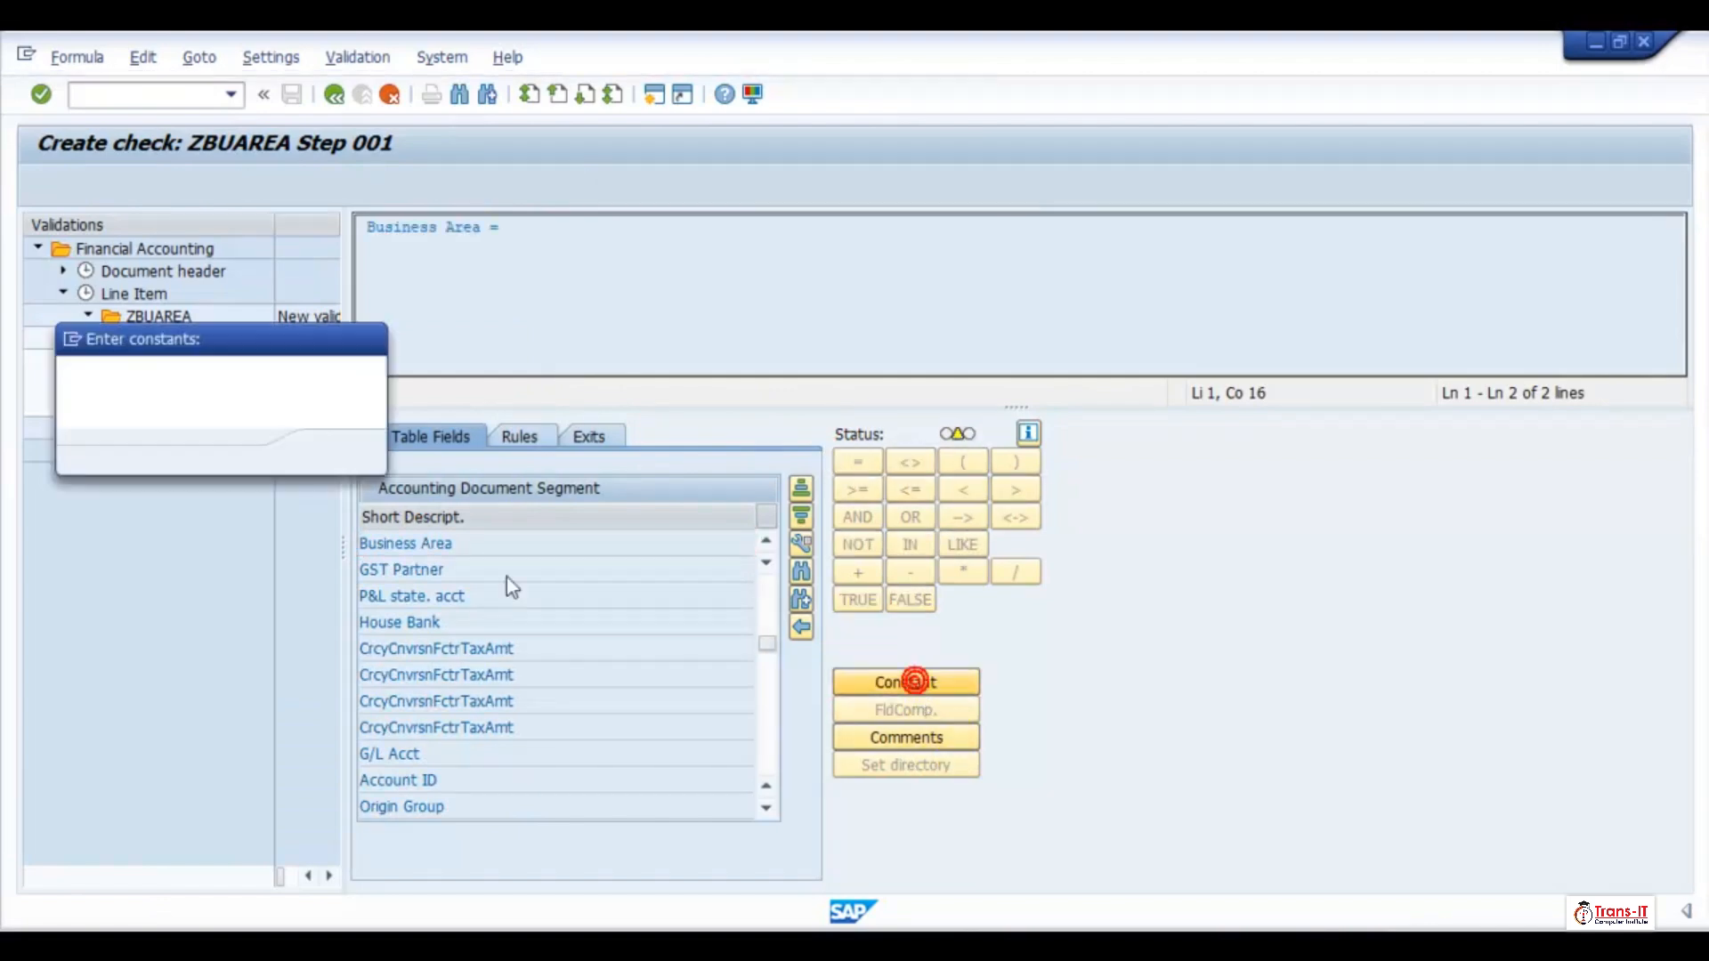
{"action": "type", "text": "TR1"}
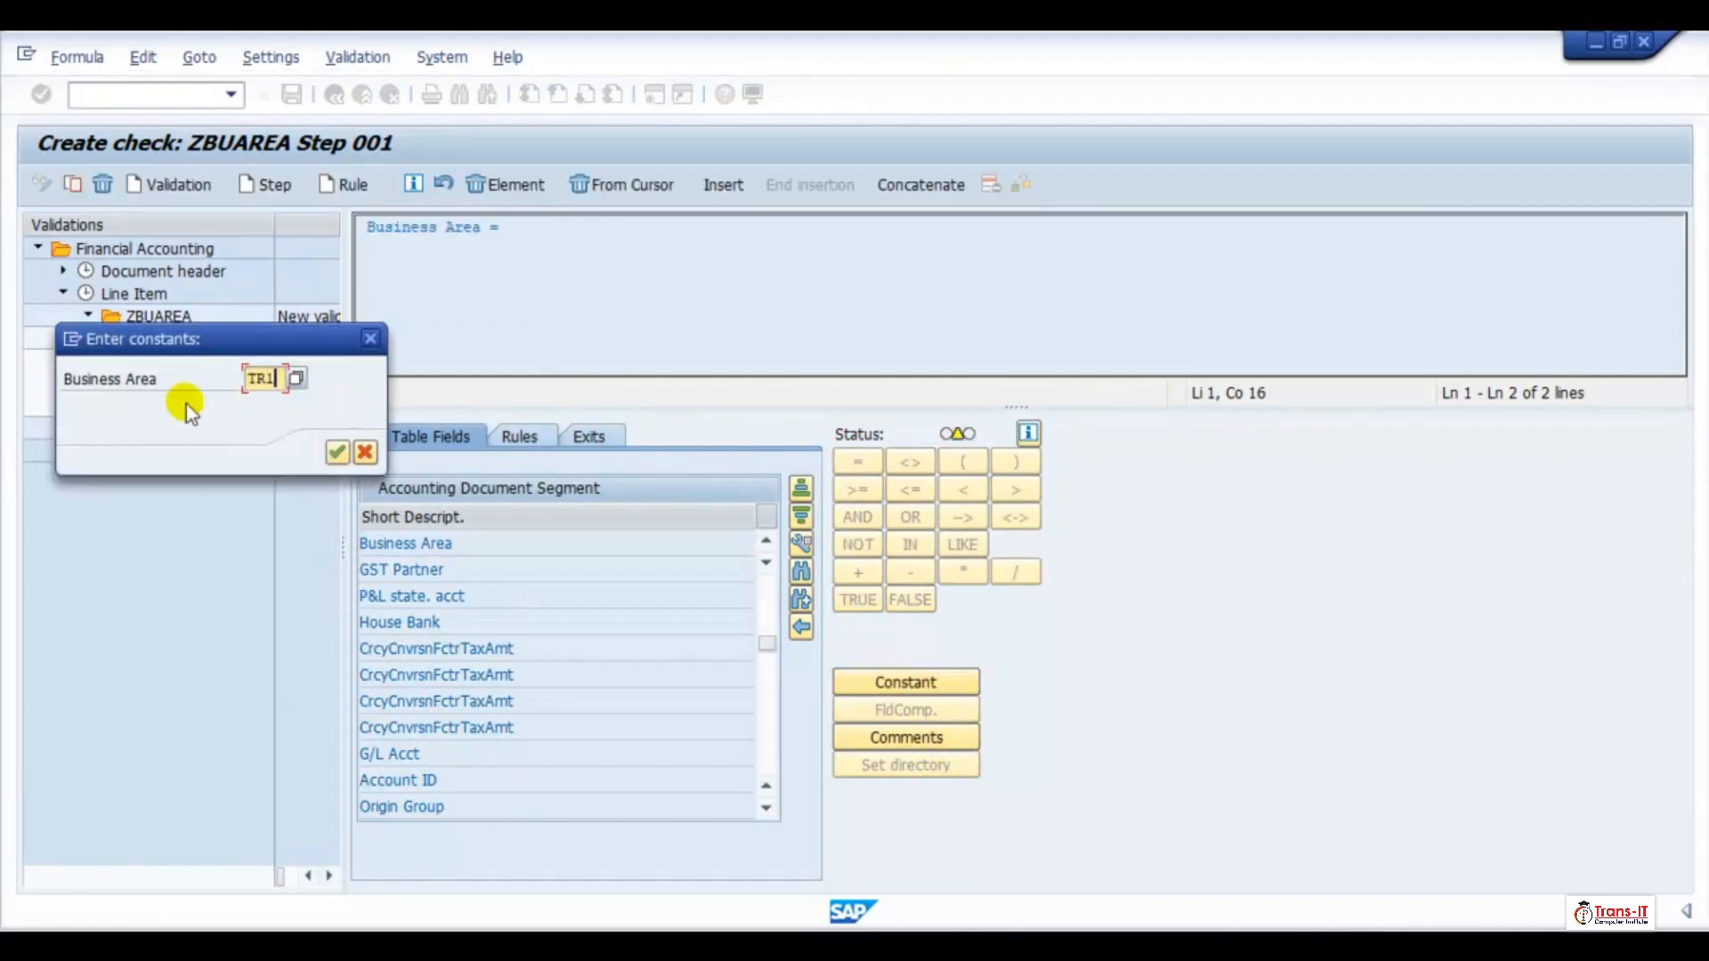
{"action": "left_click", "coordinate": [334, 452]}
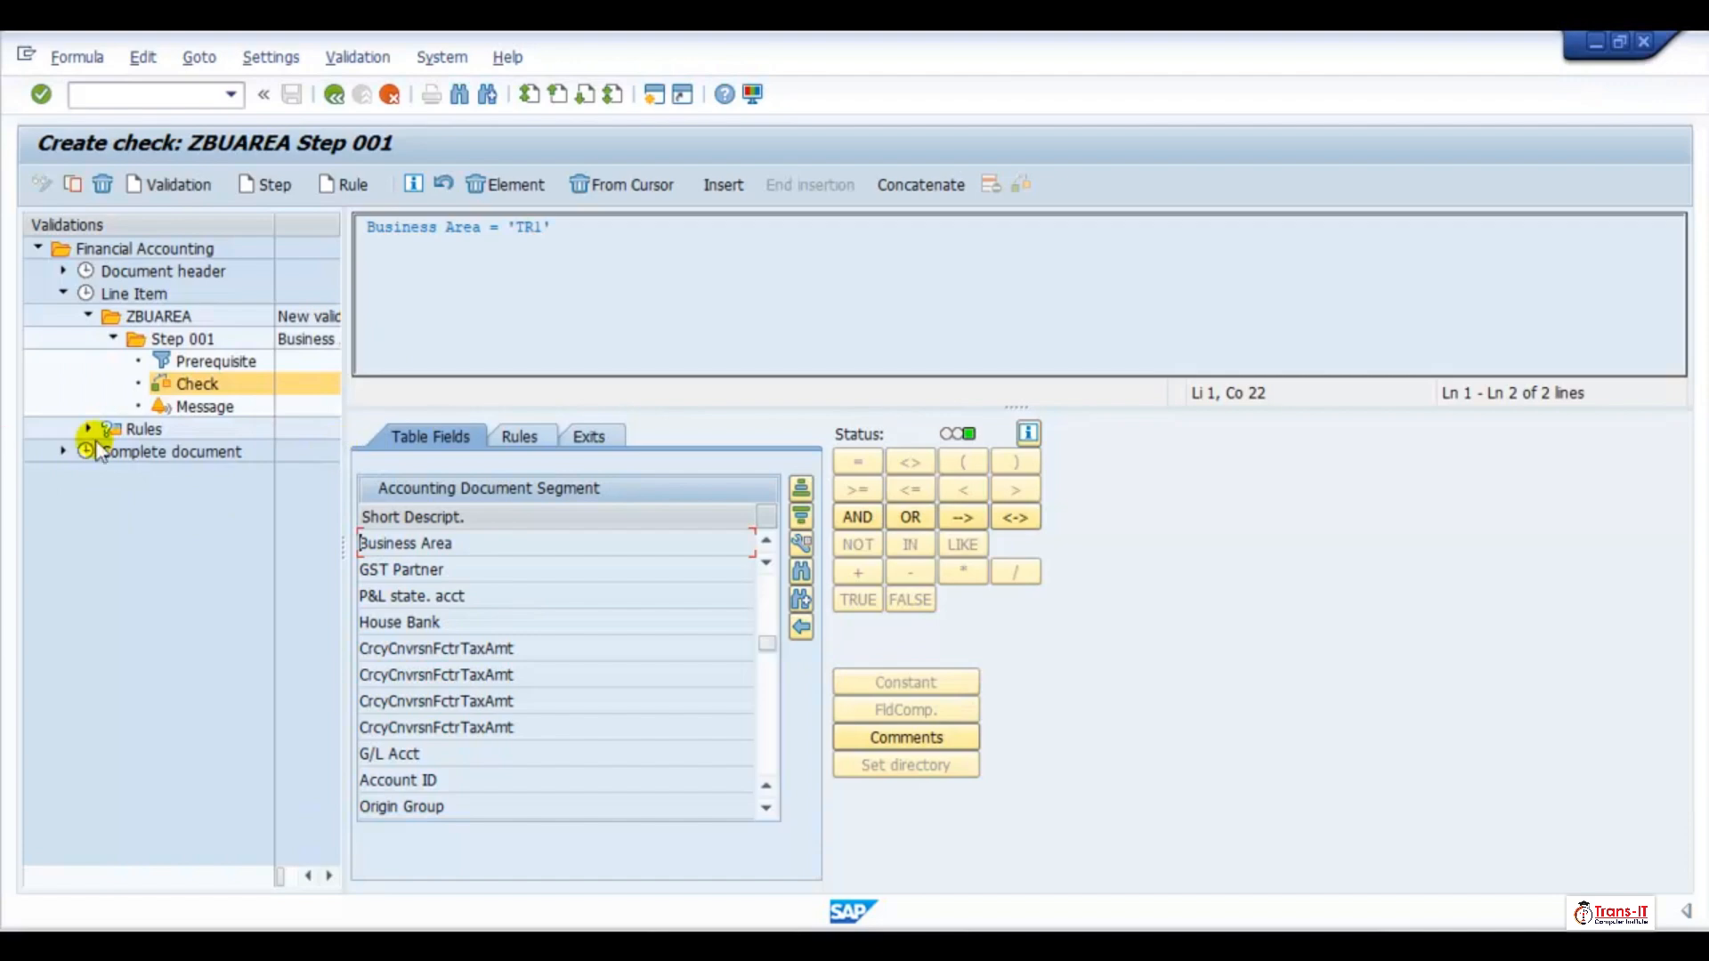
Try to edit message class /ACCGO/ABD for the Step 001 message, and copy the locking task ID from the error details
{"action": "left_click", "coordinate": [199, 409]}
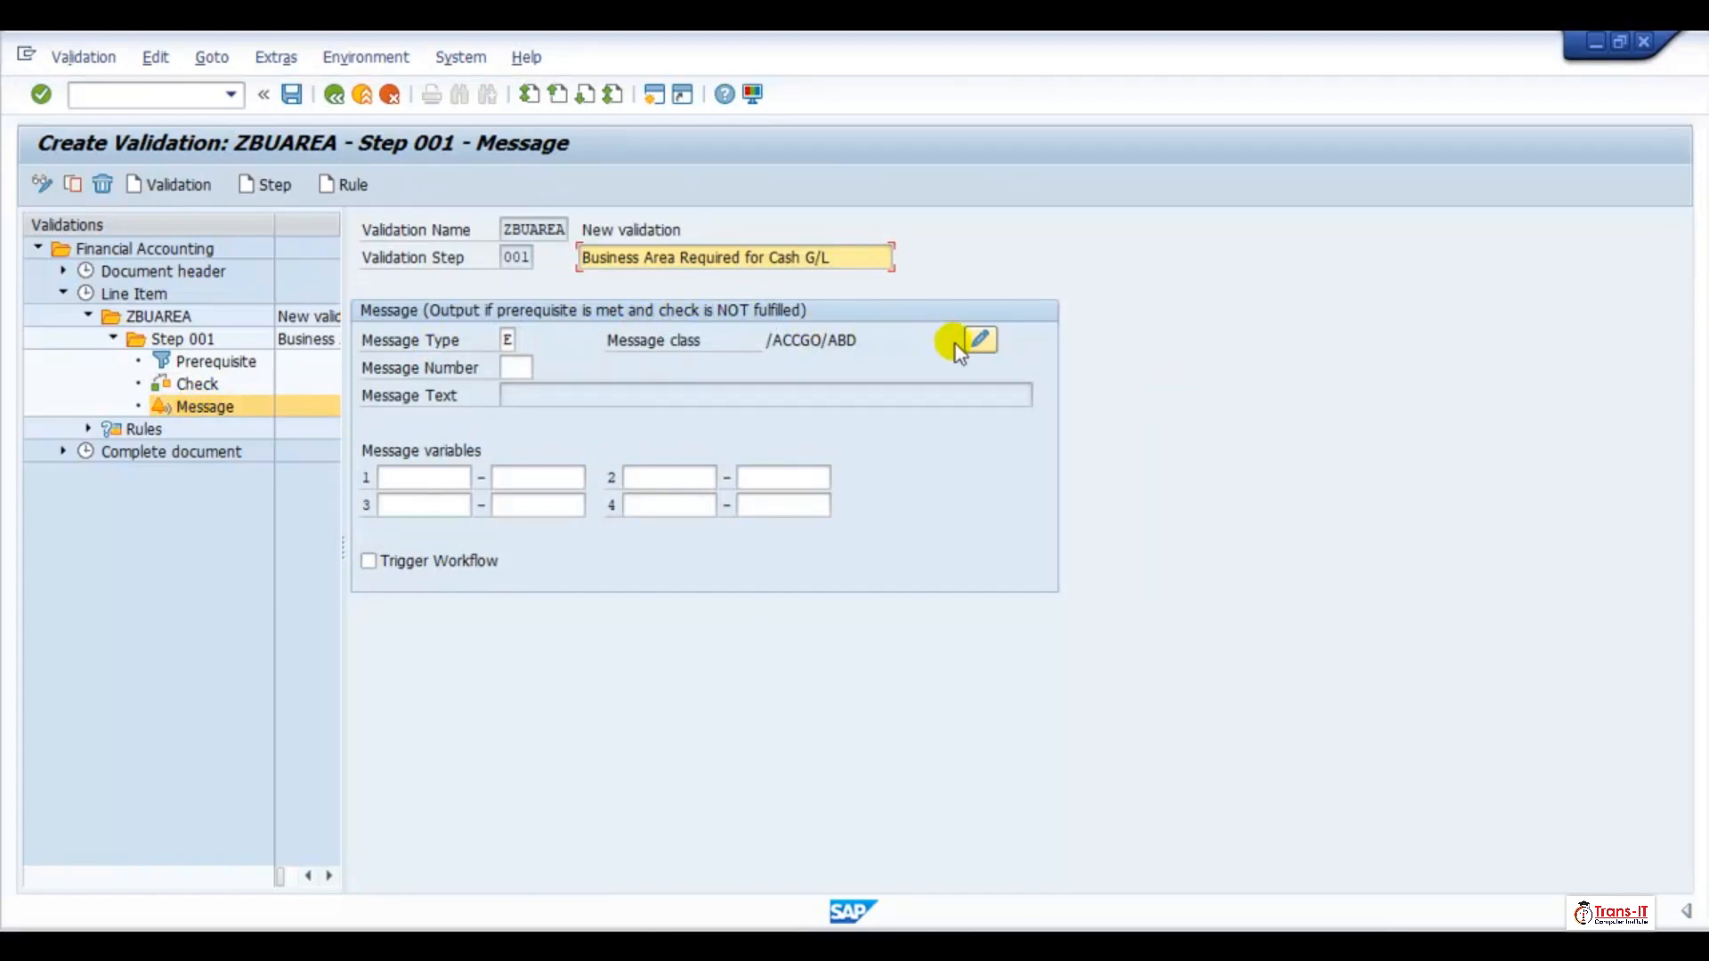
{"action": "left_click", "coordinate": [979, 340]}
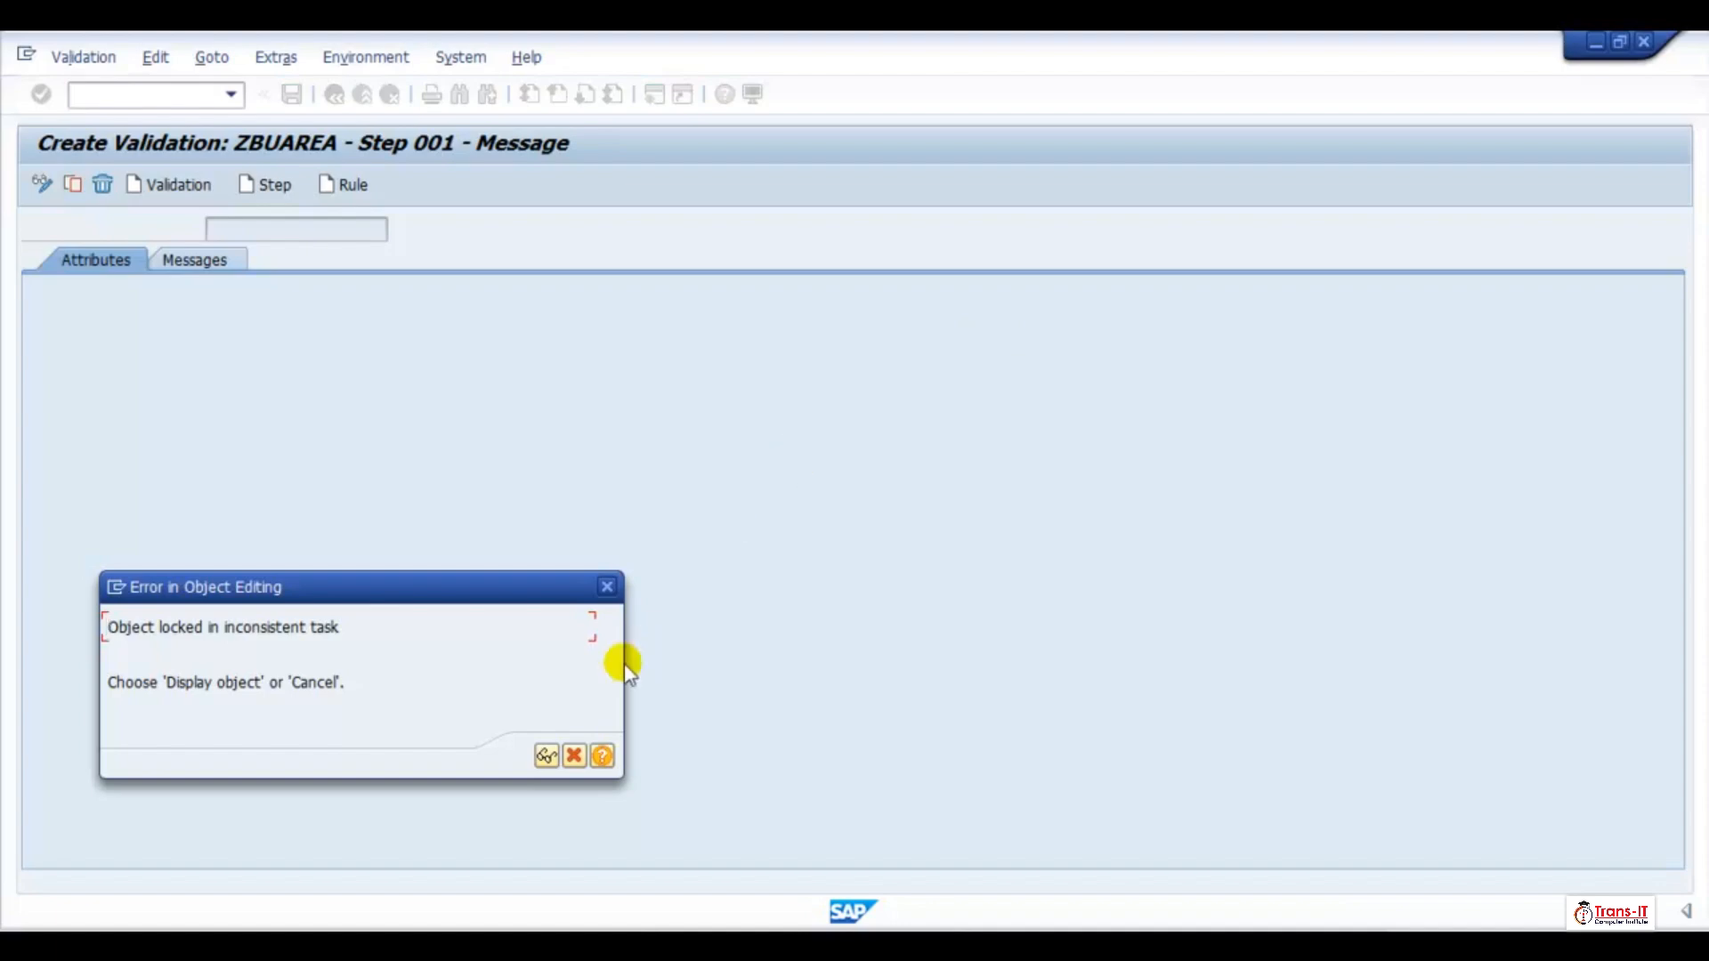
{"action": "left_click", "coordinate": [604, 758]}
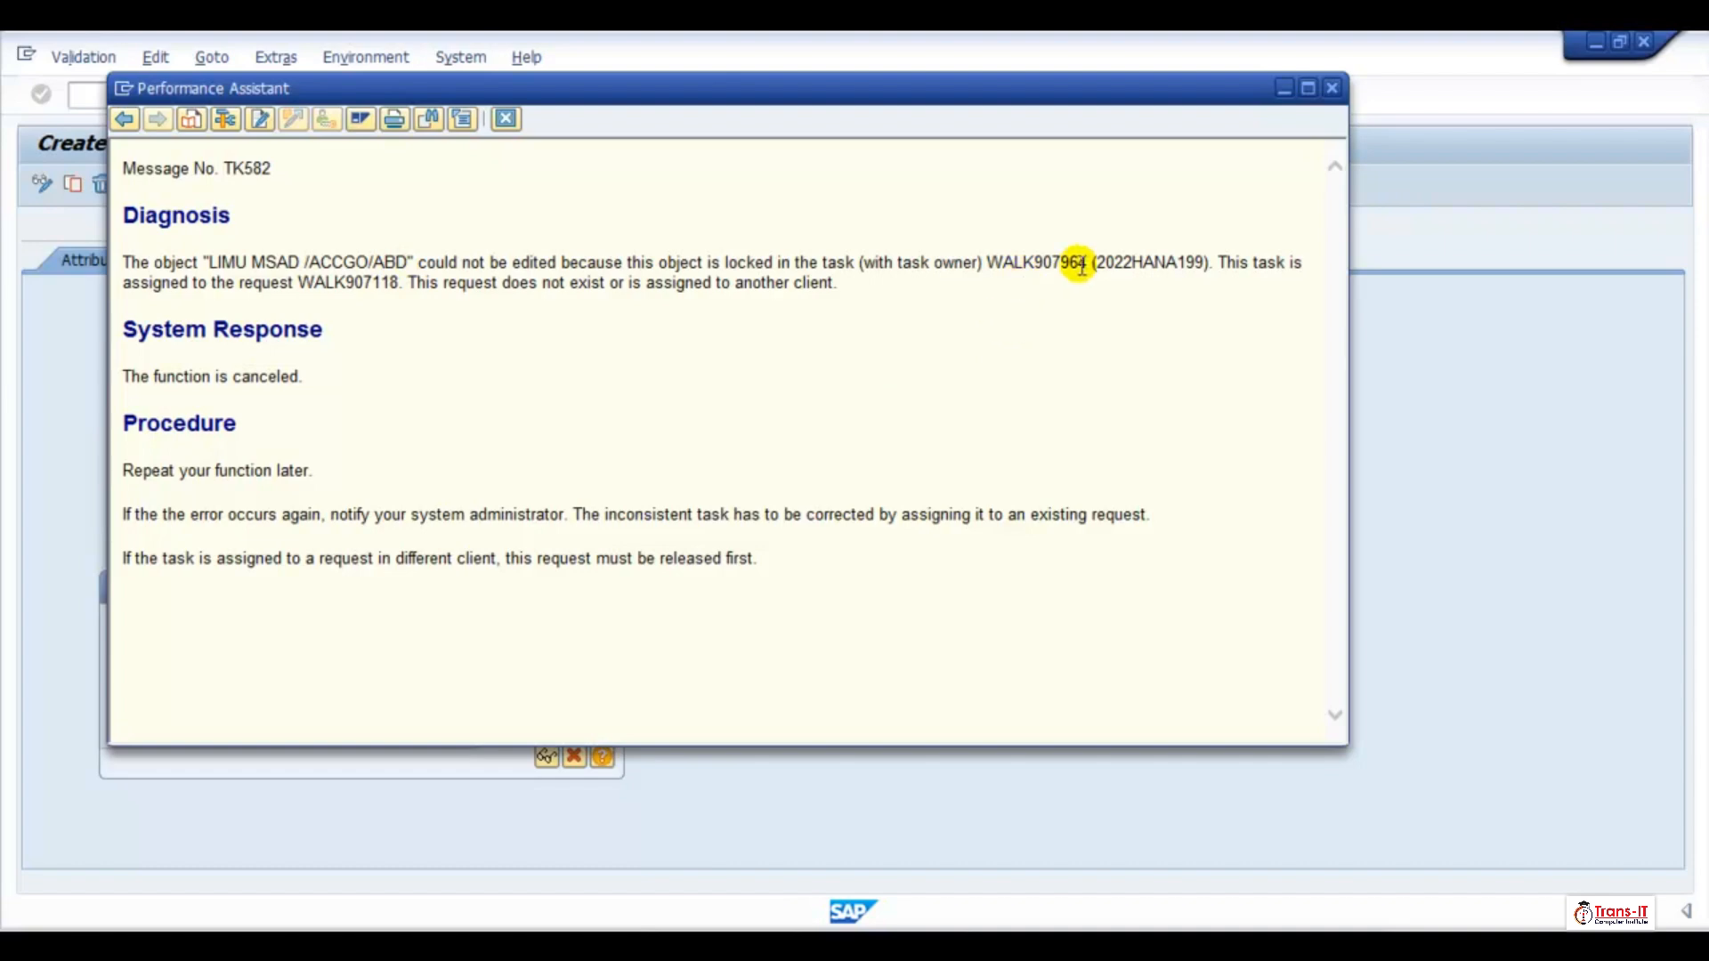
{"action": "mouse_move", "coordinate": [1016, 262]}
{"action": "left_mouse_down"}
{"action": "mouse_move", "coordinate": [1087, 263]}
{"action": "mouse_move", "coordinate": [992, 265]}
{"action": "left_mouse_up"}
{"action": "key", "text": "ctrl+c"}
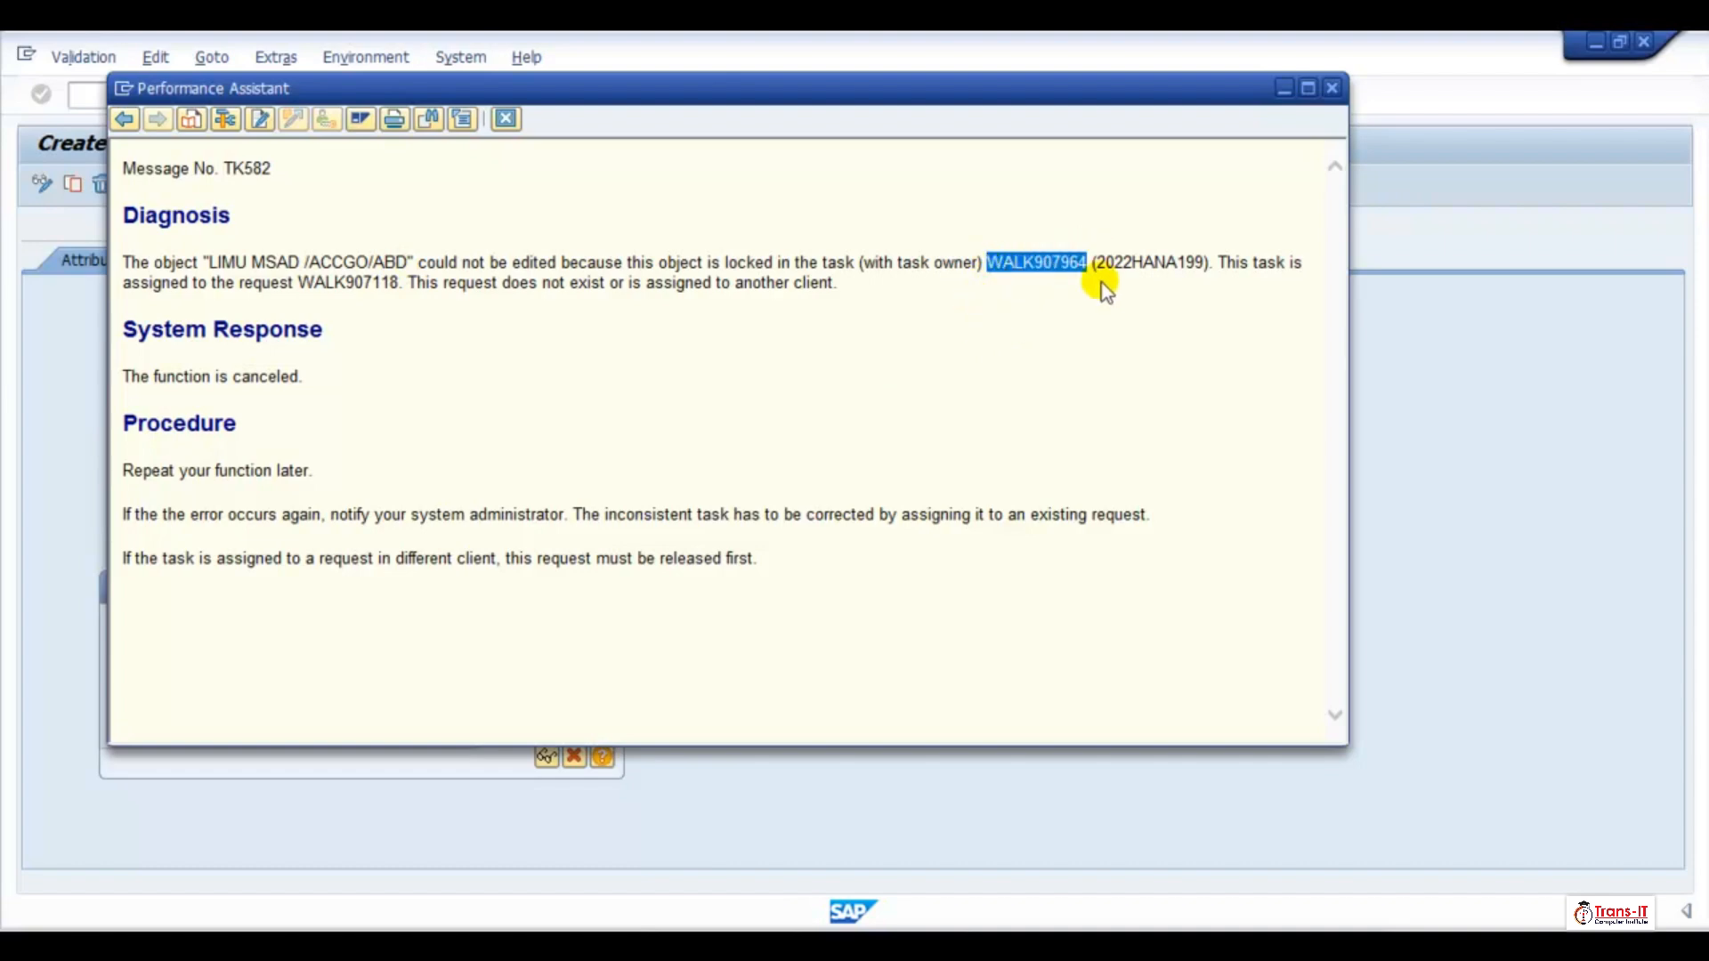
{"action": "left_click", "coordinate": [1333, 88]}
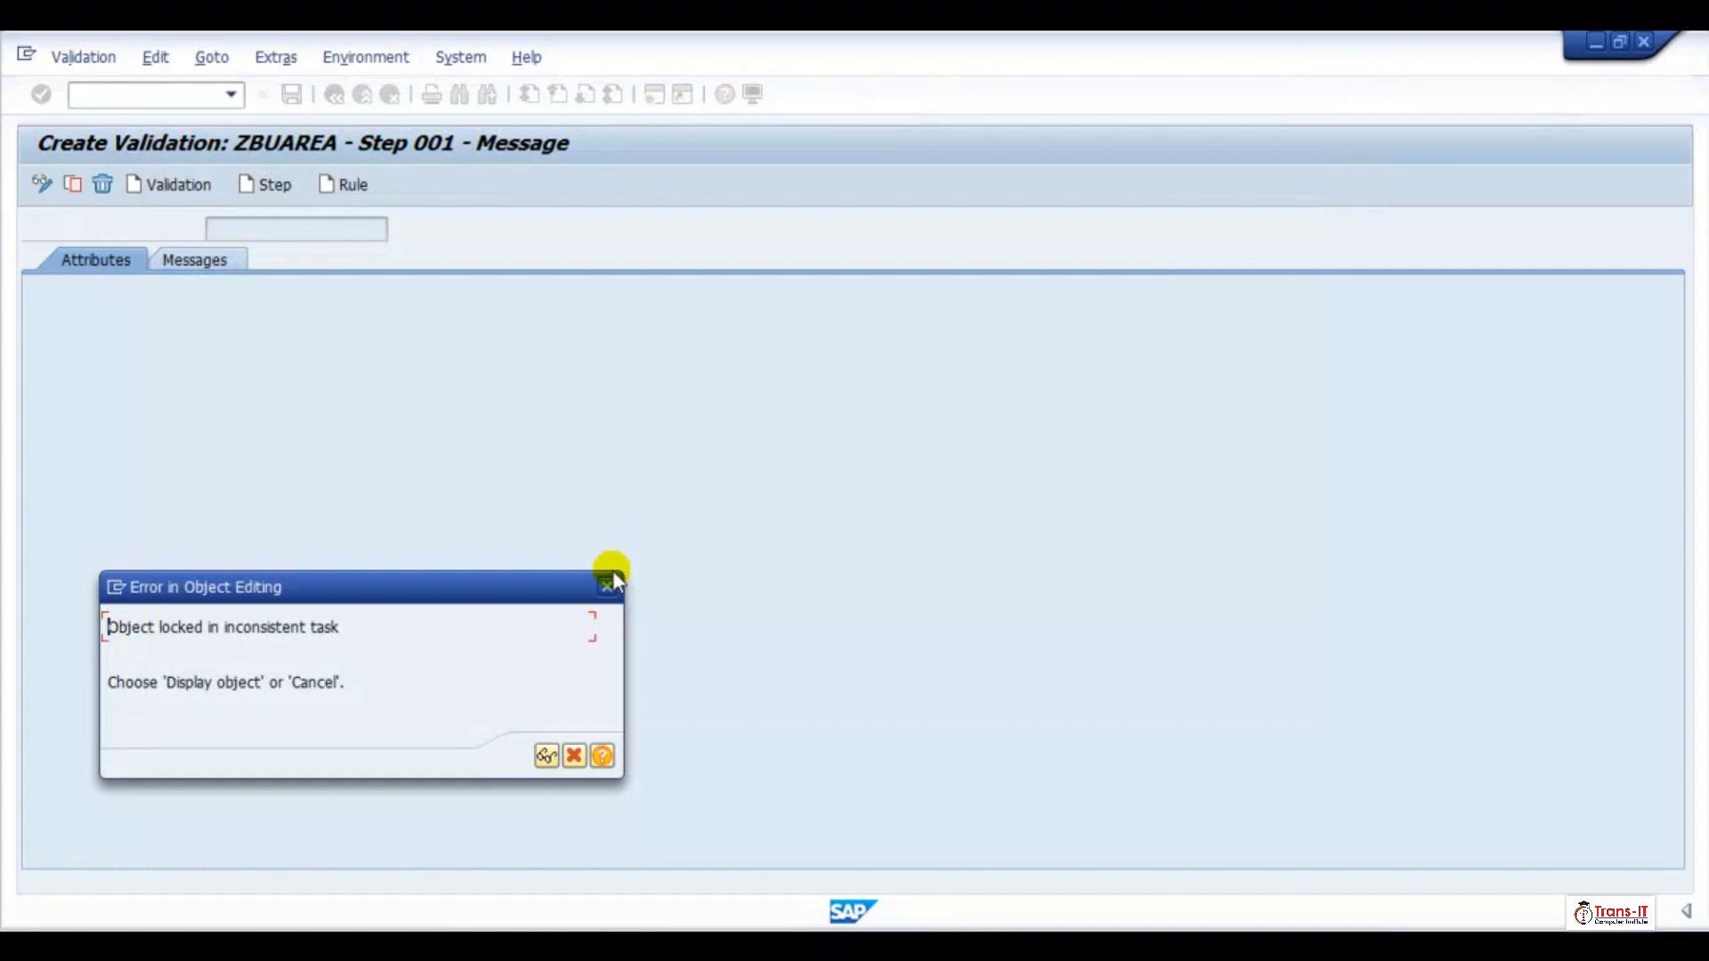
{"action": "left_click", "coordinate": [609, 585]}
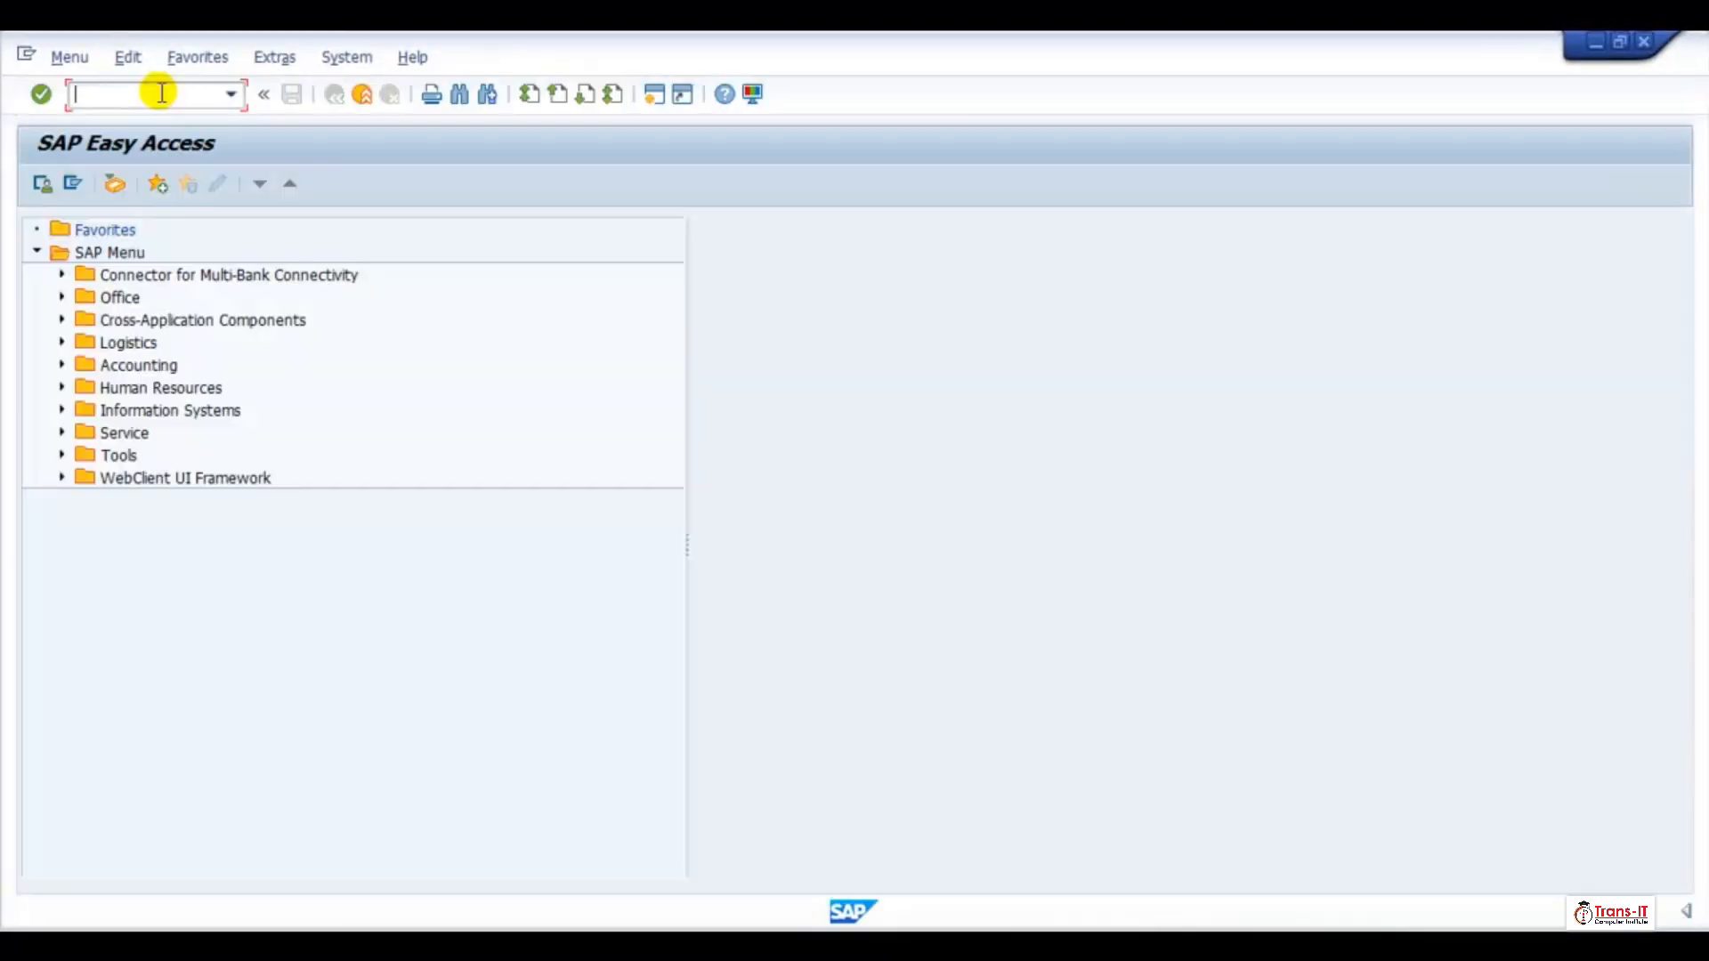
Run transaction SE01 and open the Unlock Objects (Expert Tool) from the Transport Organizer Tools
{"action": "type", "text": "se01"}
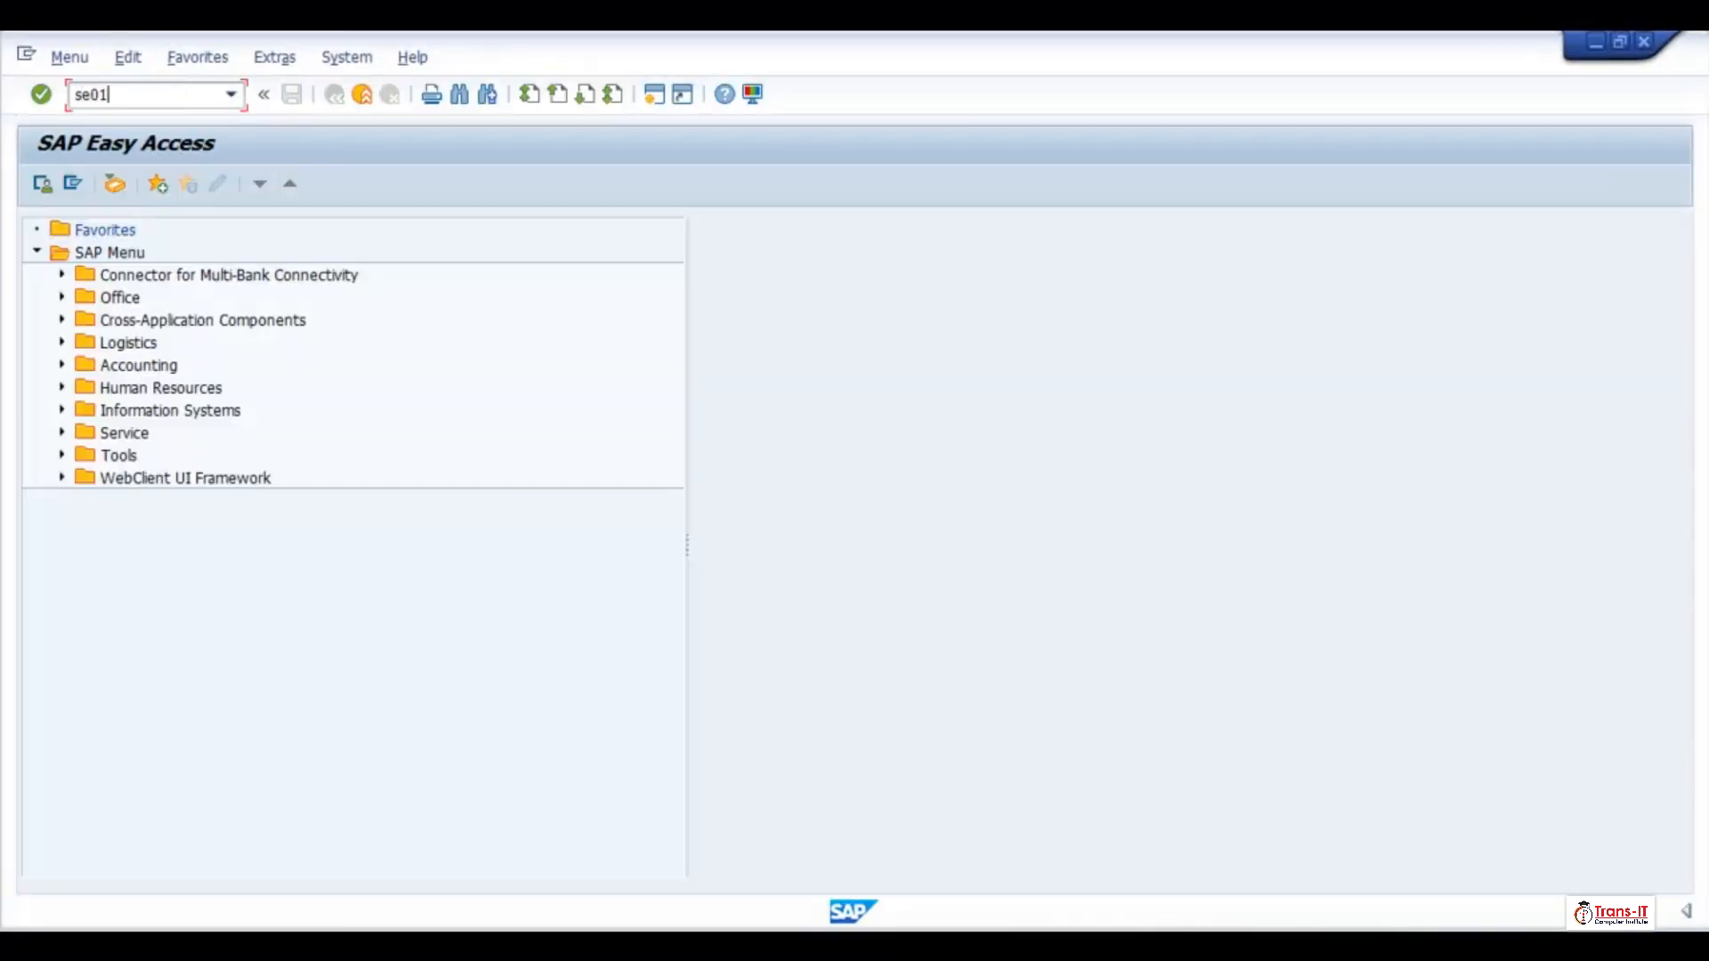
{"action": "key", "text": "Return"}
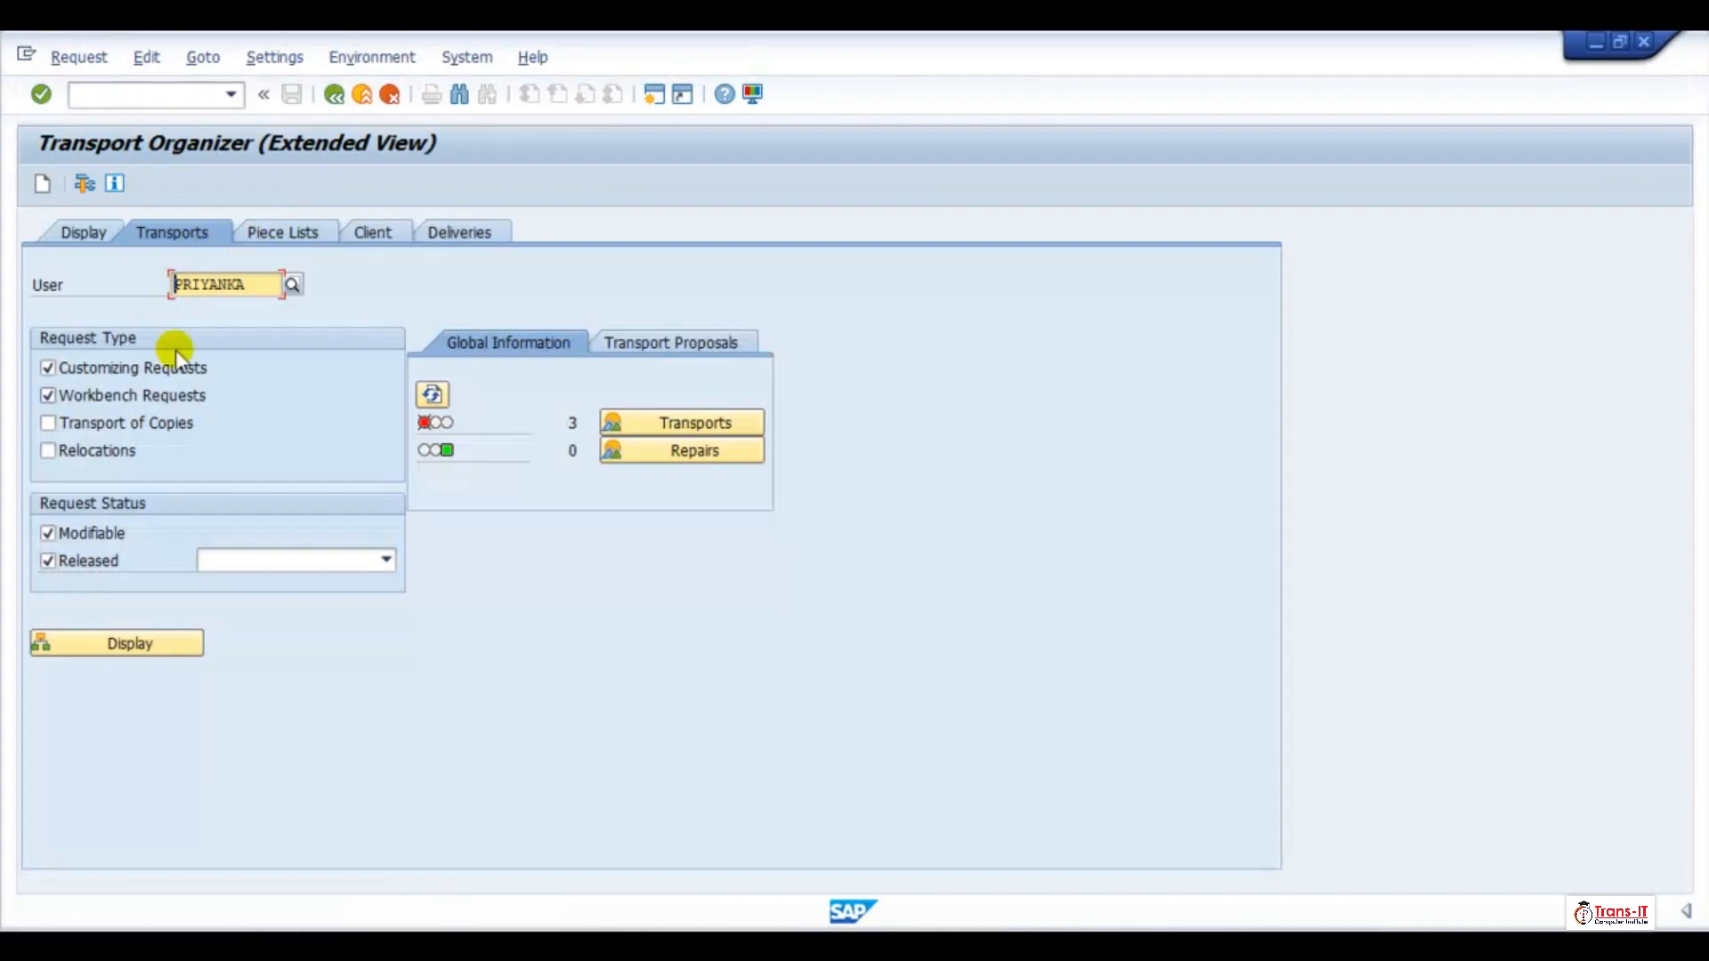
{"action": "left_click", "coordinate": [84, 184]}
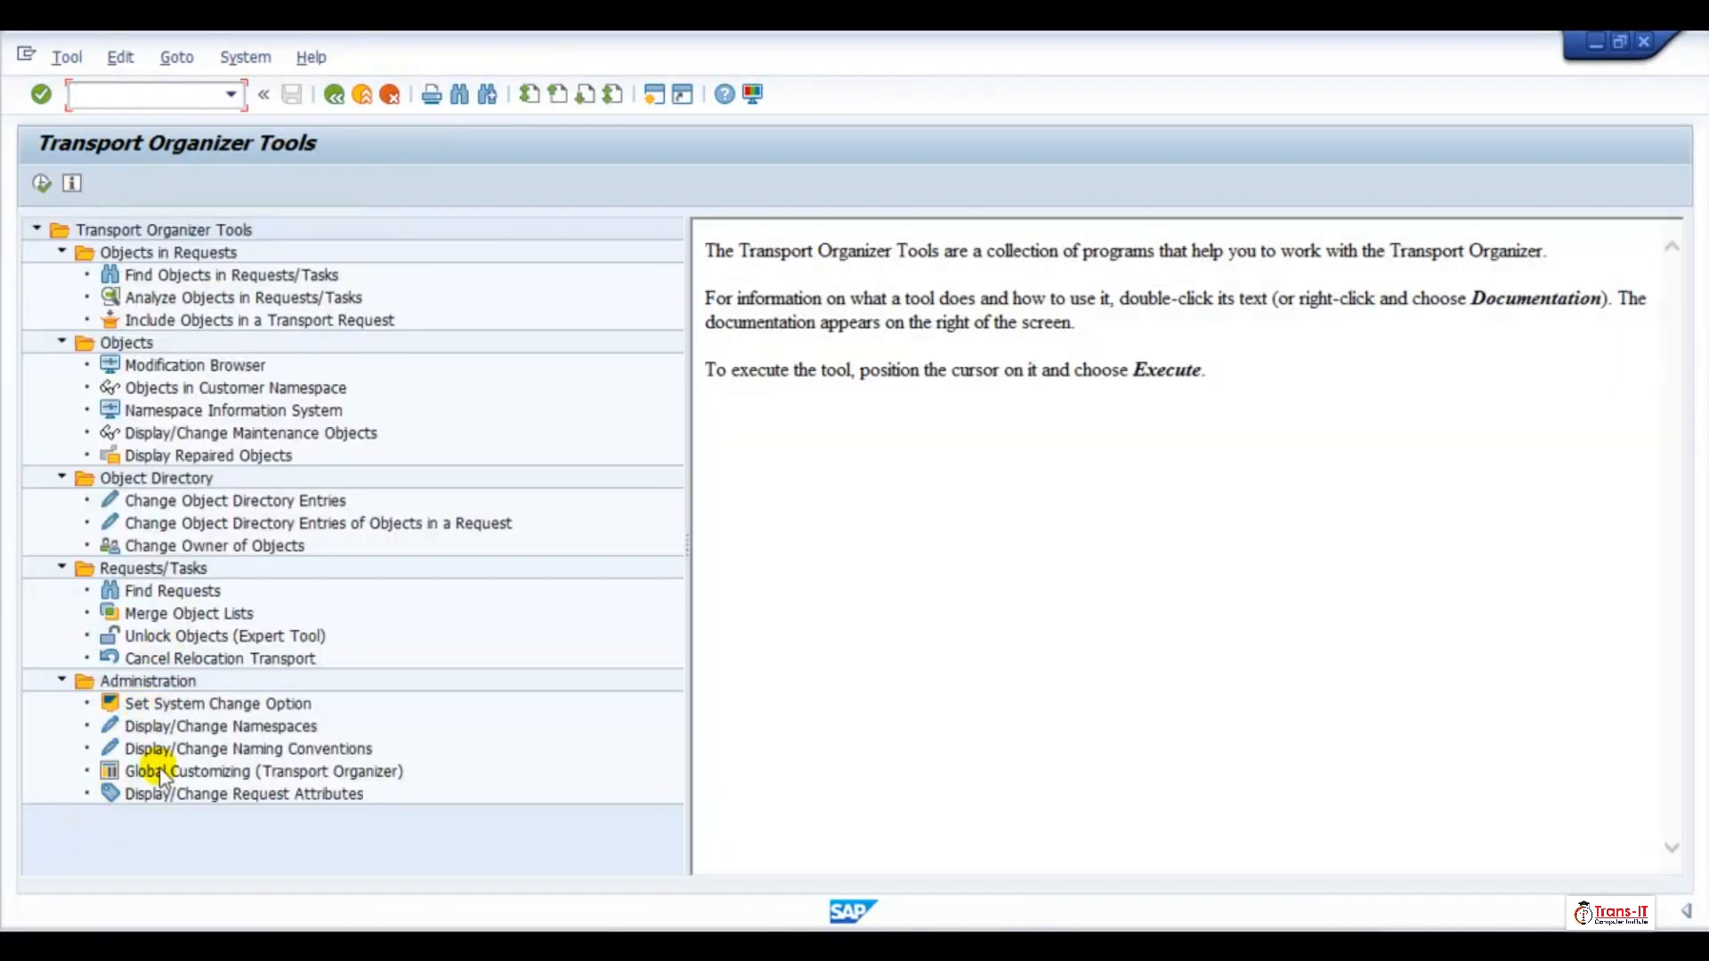
{"action": "double_click", "coordinate": [148, 632]}
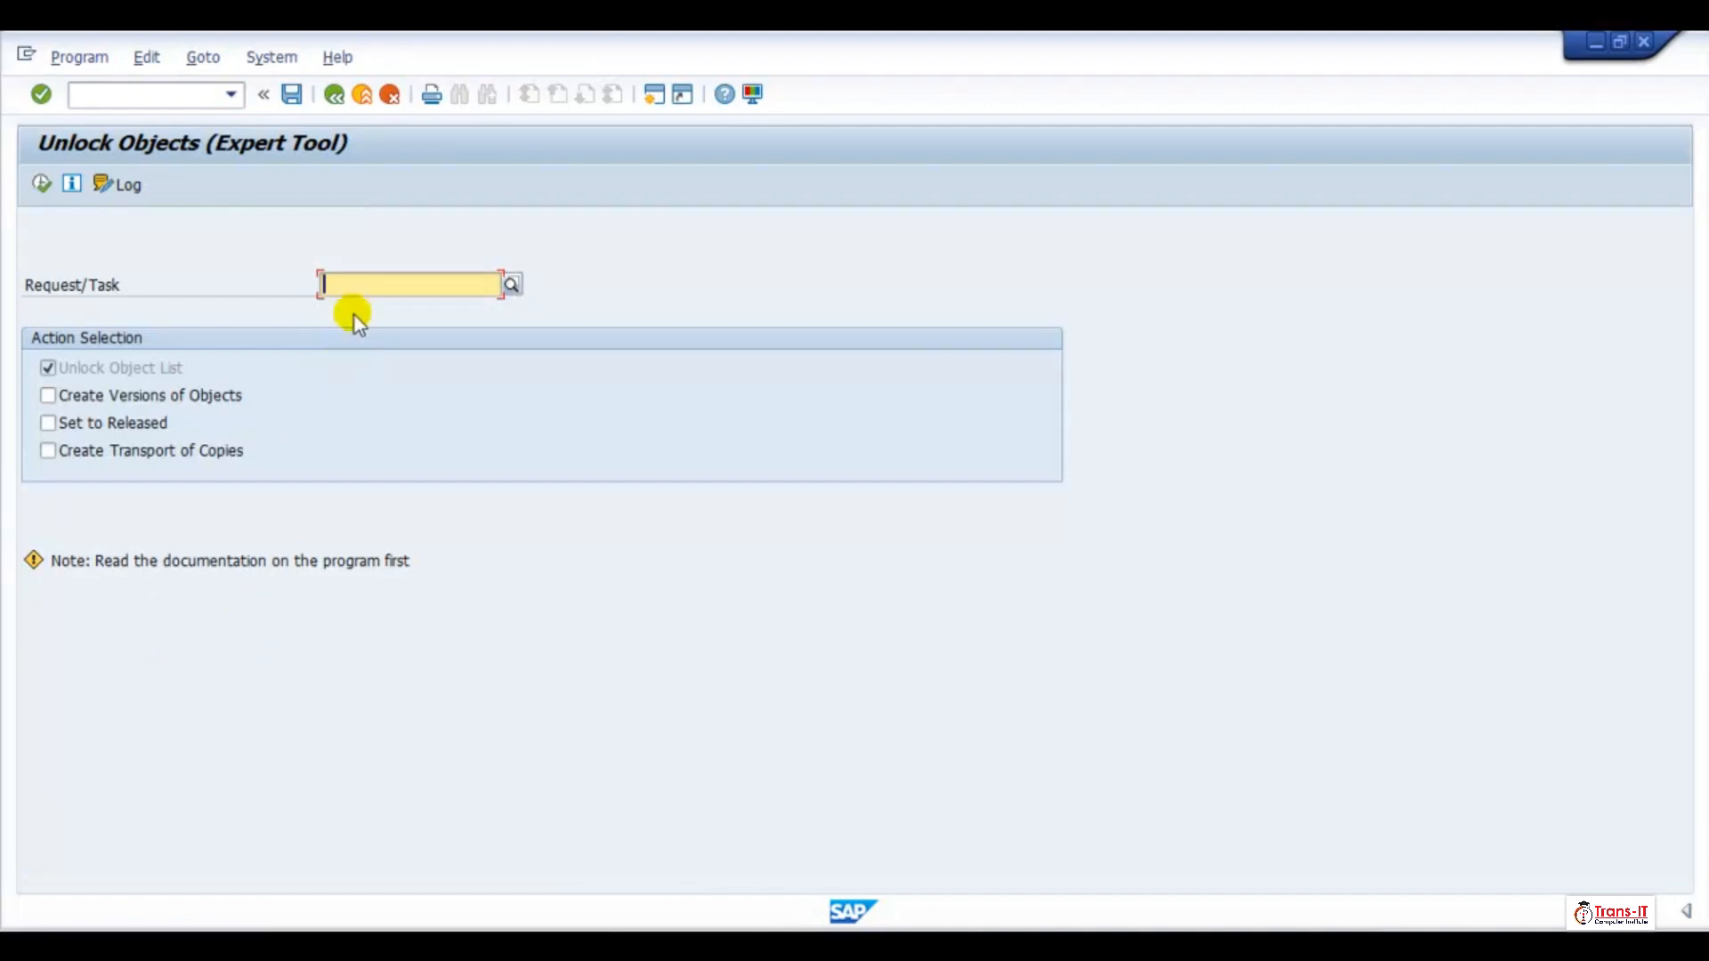
Unlock request/task WALK907964, then return to the Step 001 message of validation ZBUAREA
{"action": "key", "text": "ctrl+v"}
{"action": "left_click", "coordinate": [44, 185]}
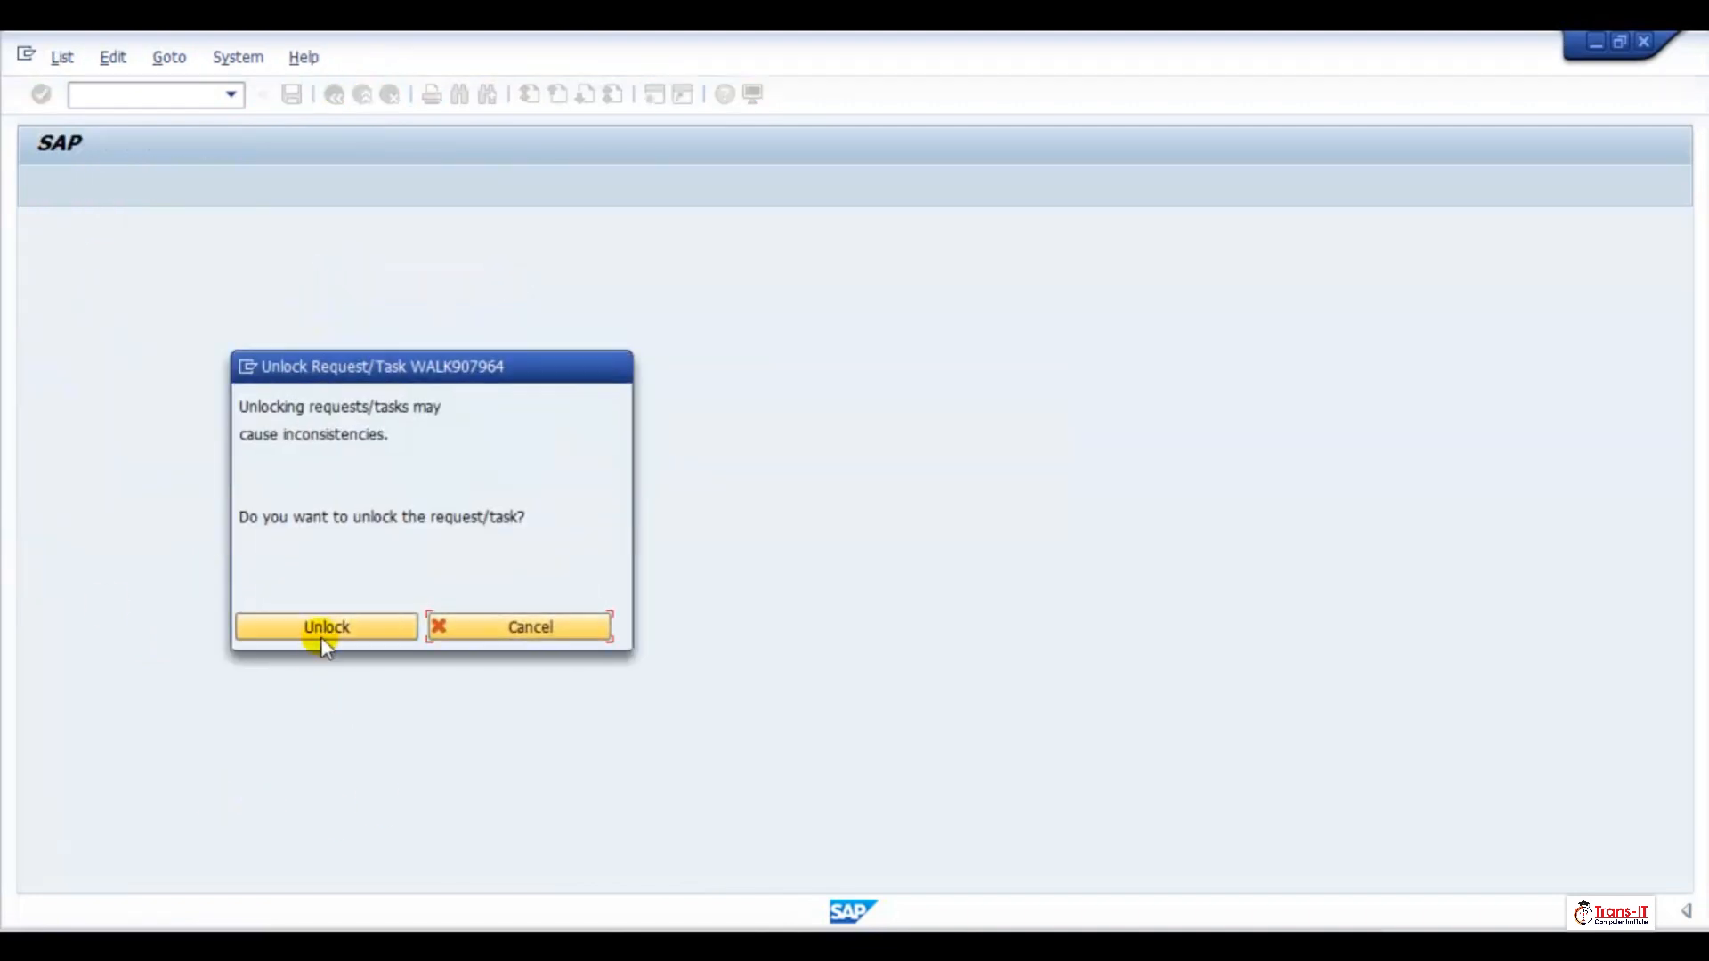
{"action": "left_click", "coordinate": [327, 625]}
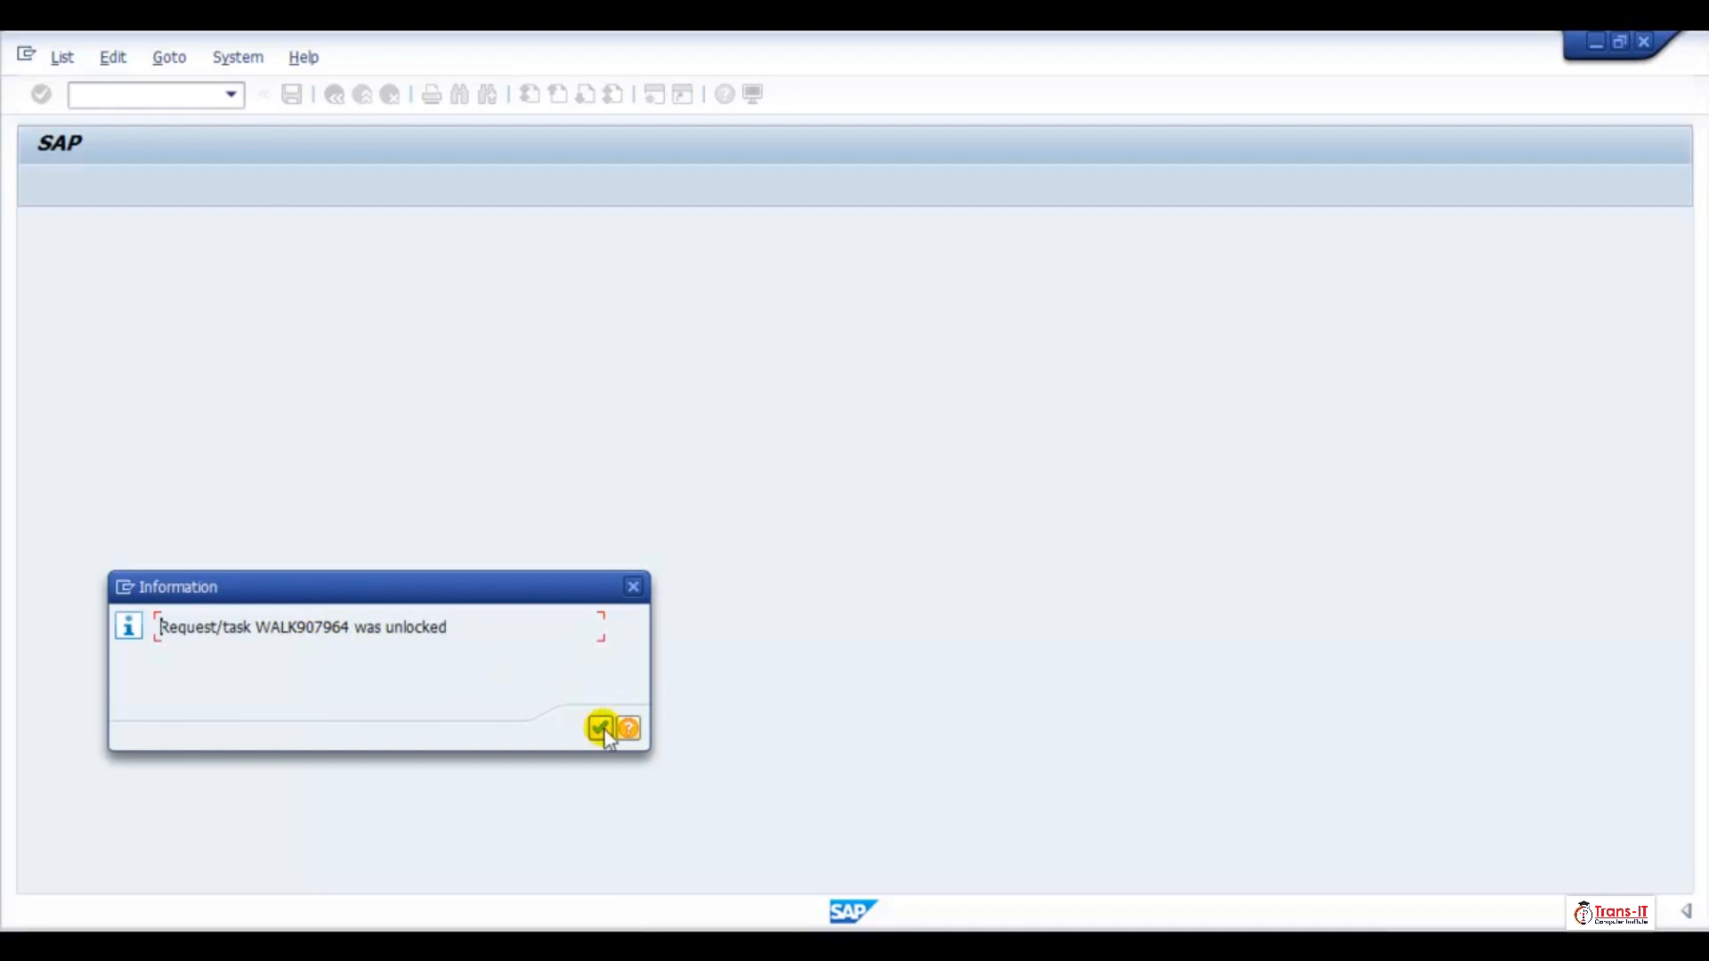
{"action": "left_click", "coordinate": [602, 730]}
{"action": "left_click", "coordinate": [365, 94]}
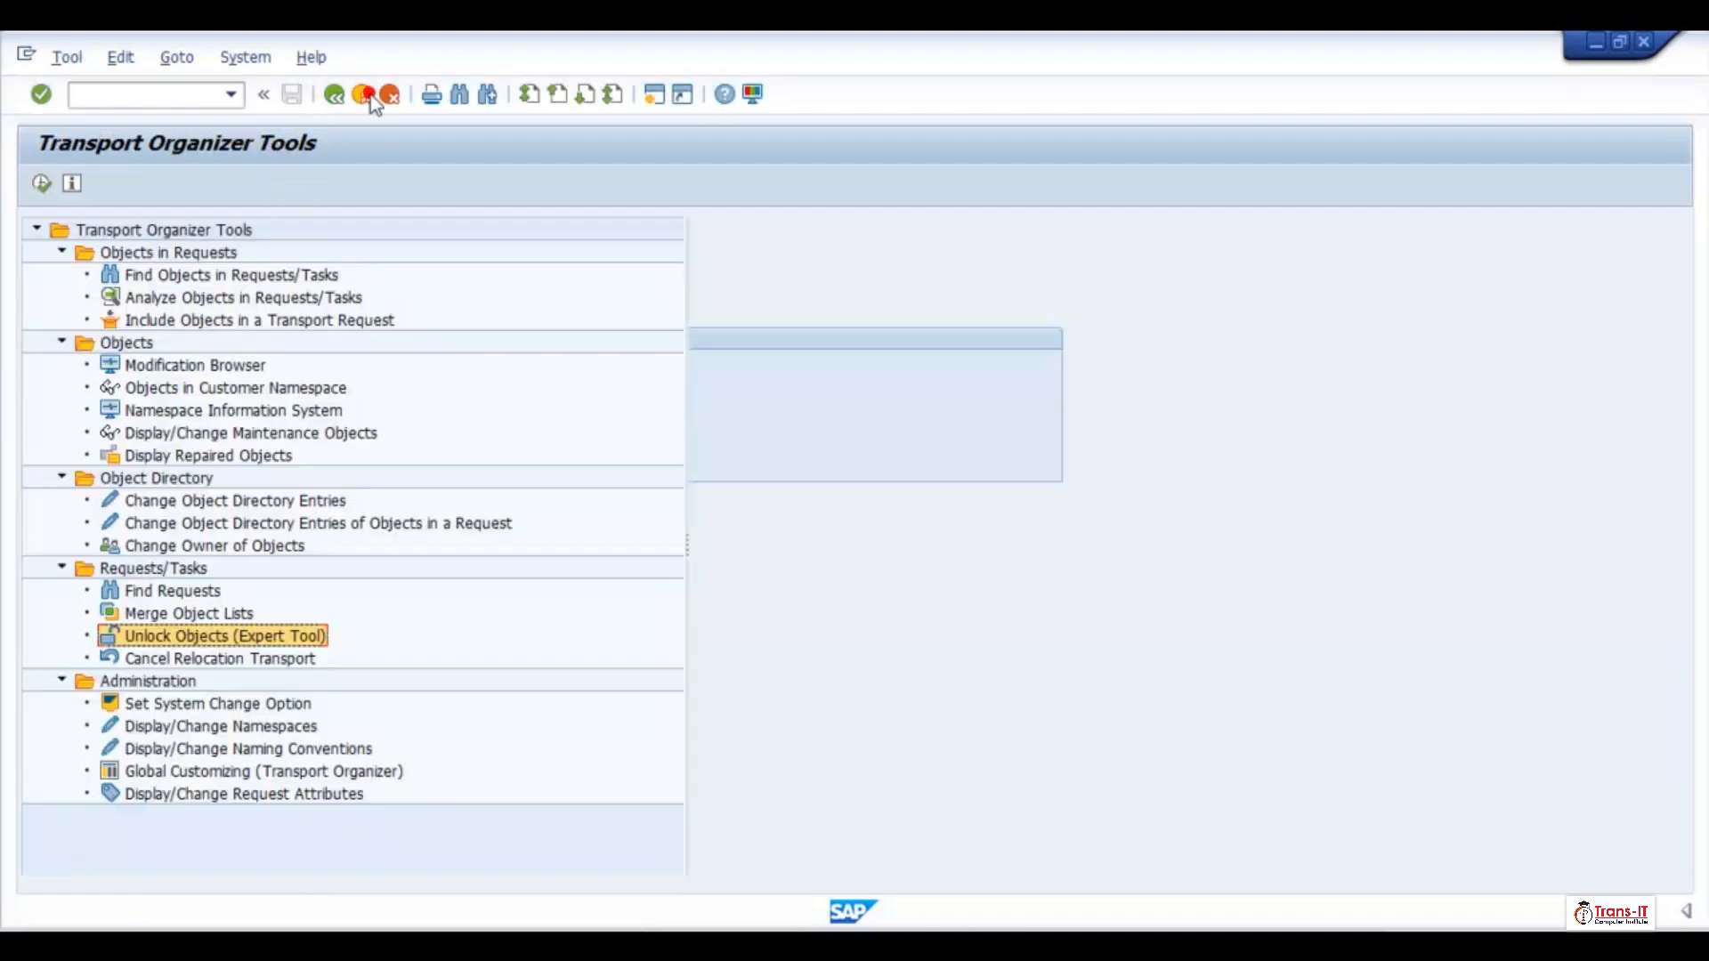
{"action": "left_click", "coordinate": [369, 94]}
{"action": "left_click", "coordinate": [368, 94]}
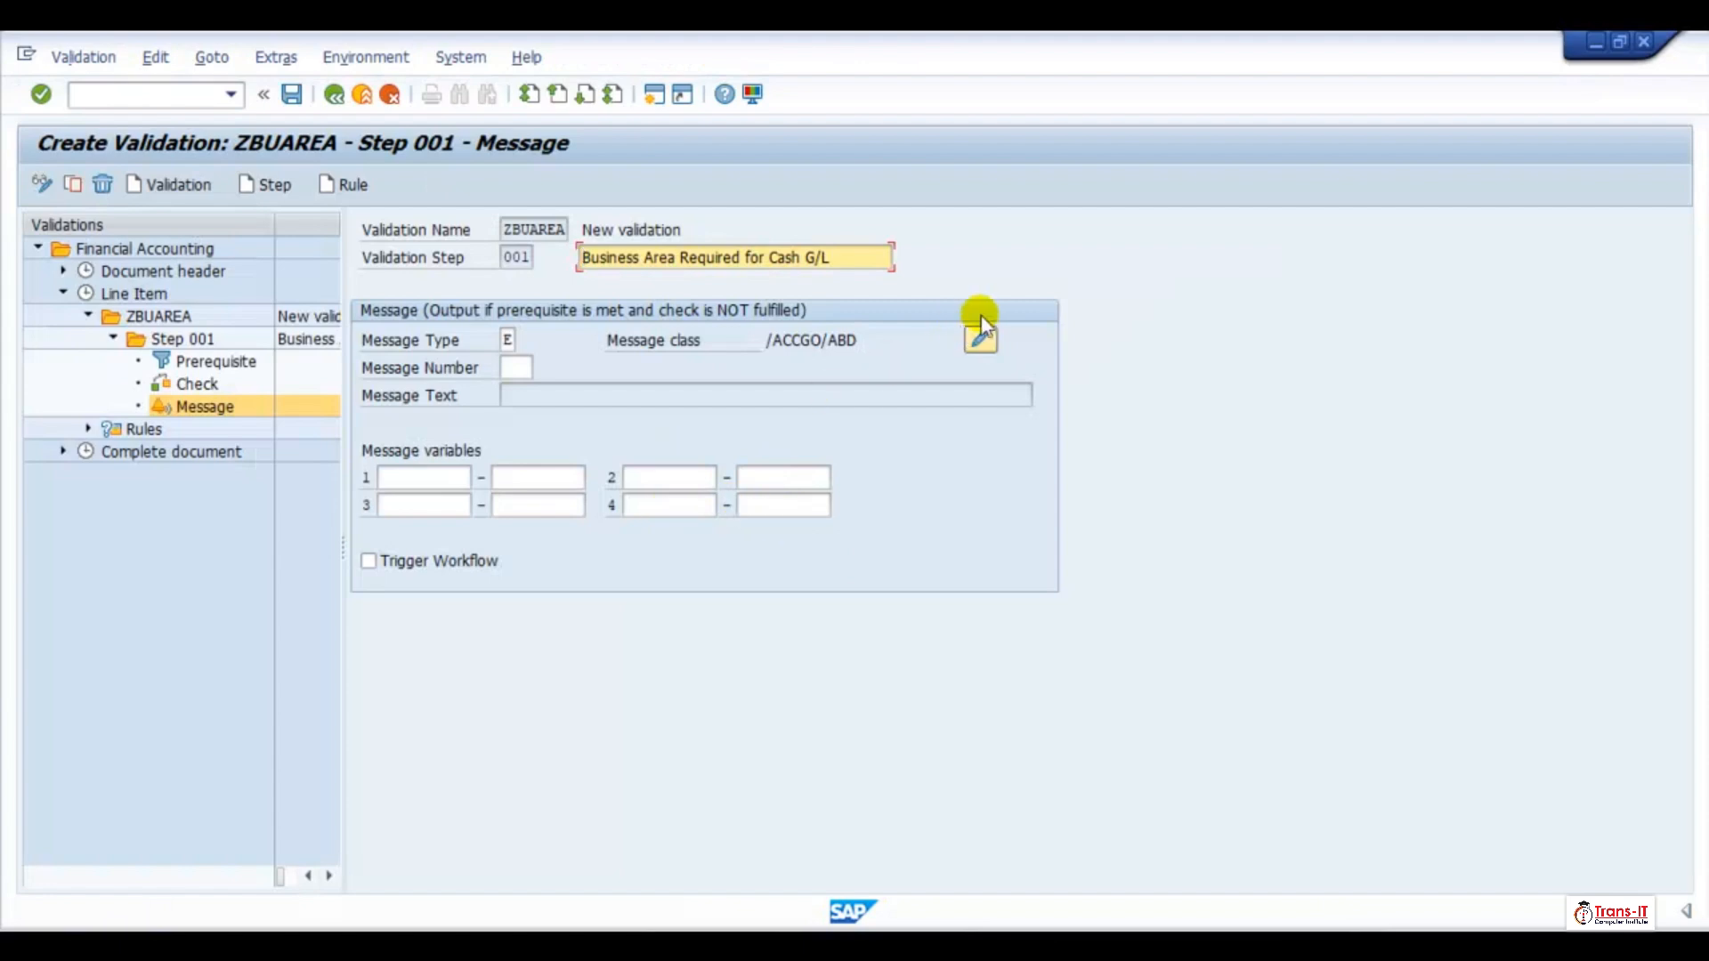
Try again to edit message class /ACCGO/ABD for the Step 001 message, and copy task ID WALK920713 from the error details
{"action": "left_click", "coordinate": [979, 341]}
{"action": "left_click", "coordinate": [979, 341]}
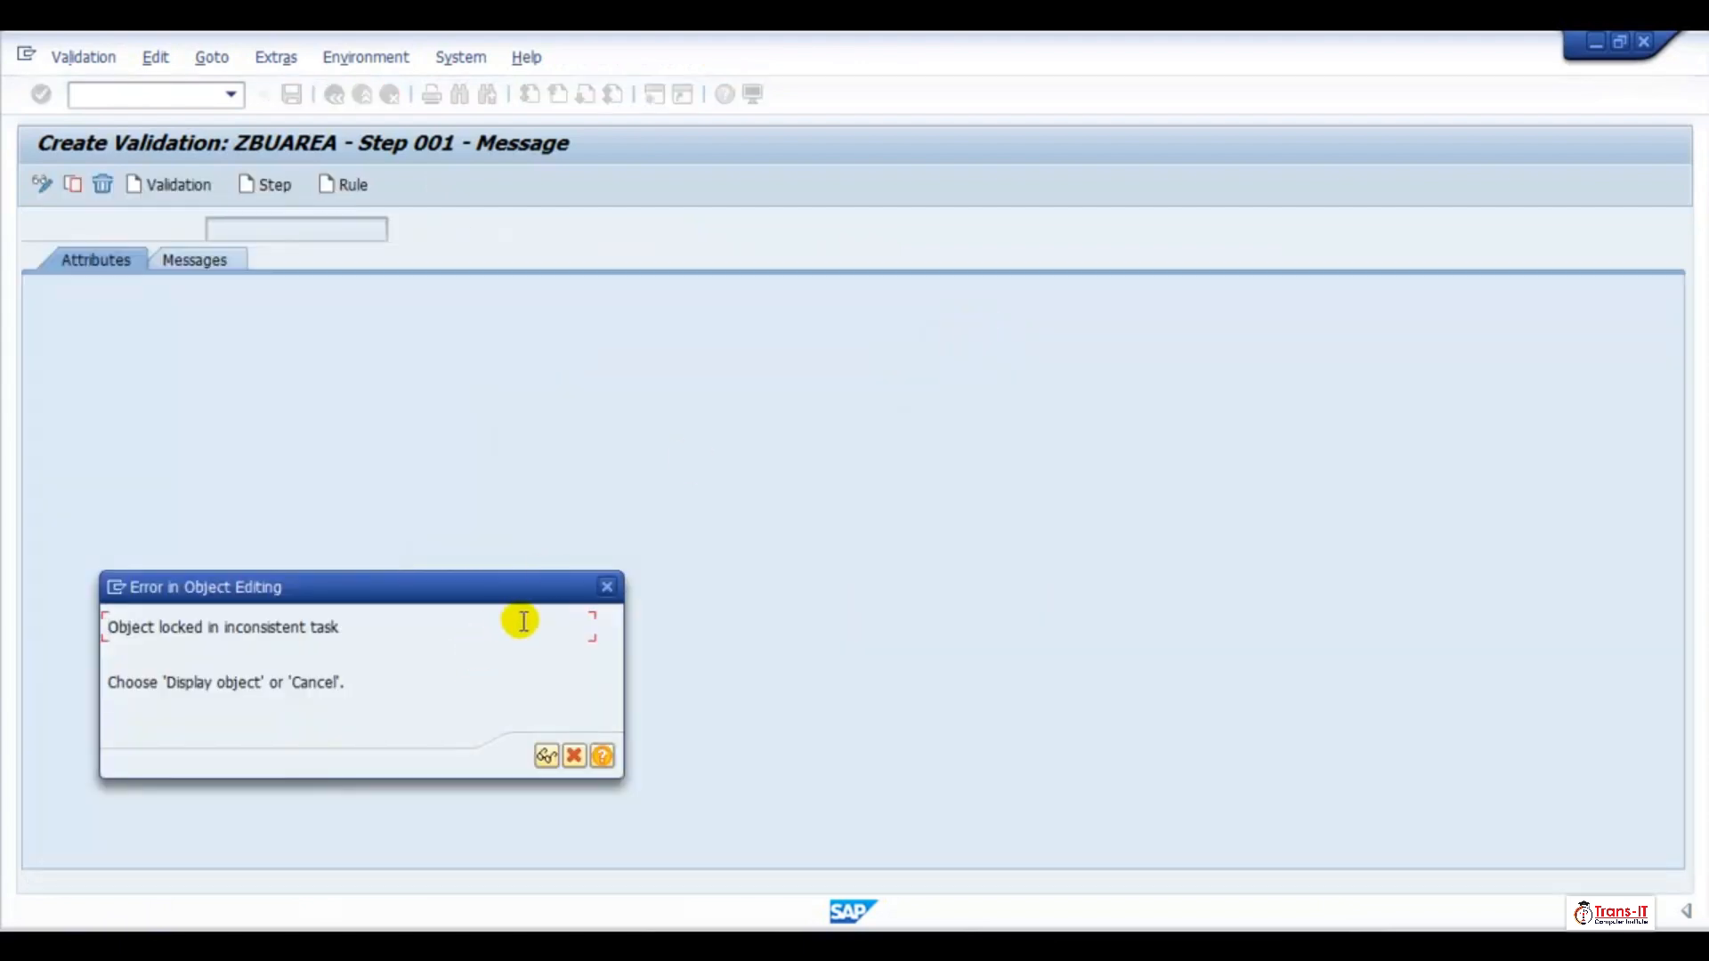
{"action": "left_click", "coordinate": [602, 756]}
{"action": "left_click", "coordinate": [997, 296]}
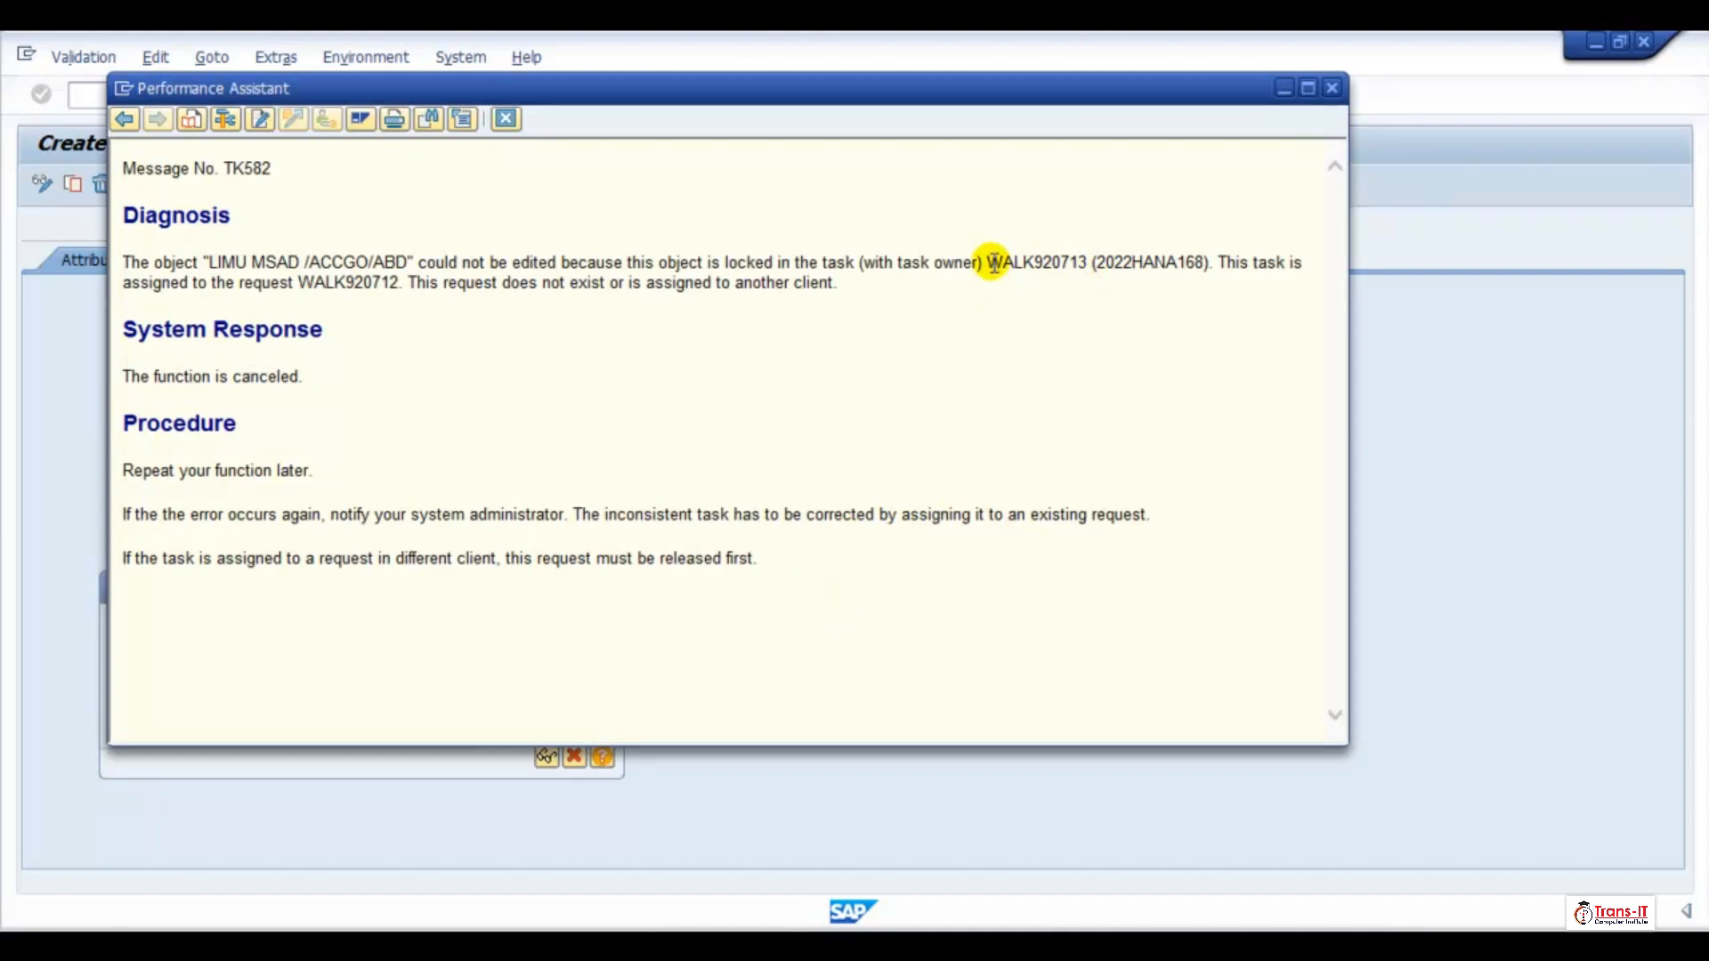
{"action": "left_click_drag", "start_coordinate": [986, 262], "coordinate": [1086, 274]}
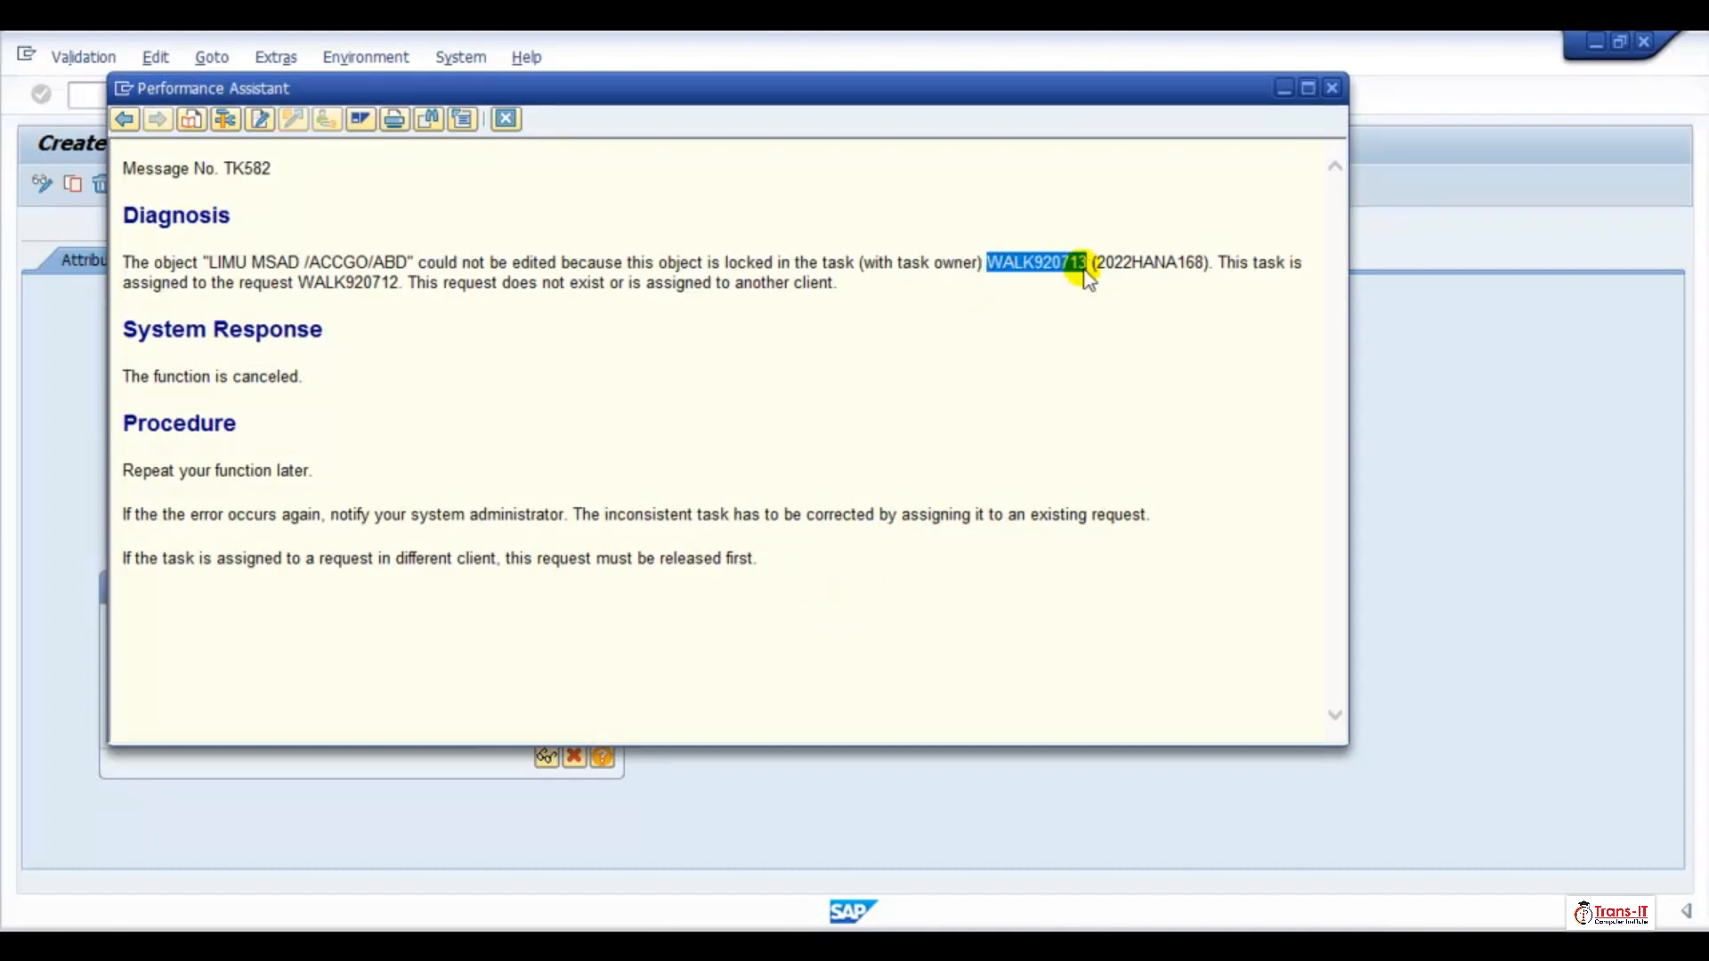
{"action": "left_click", "coordinate": [1332, 87]}
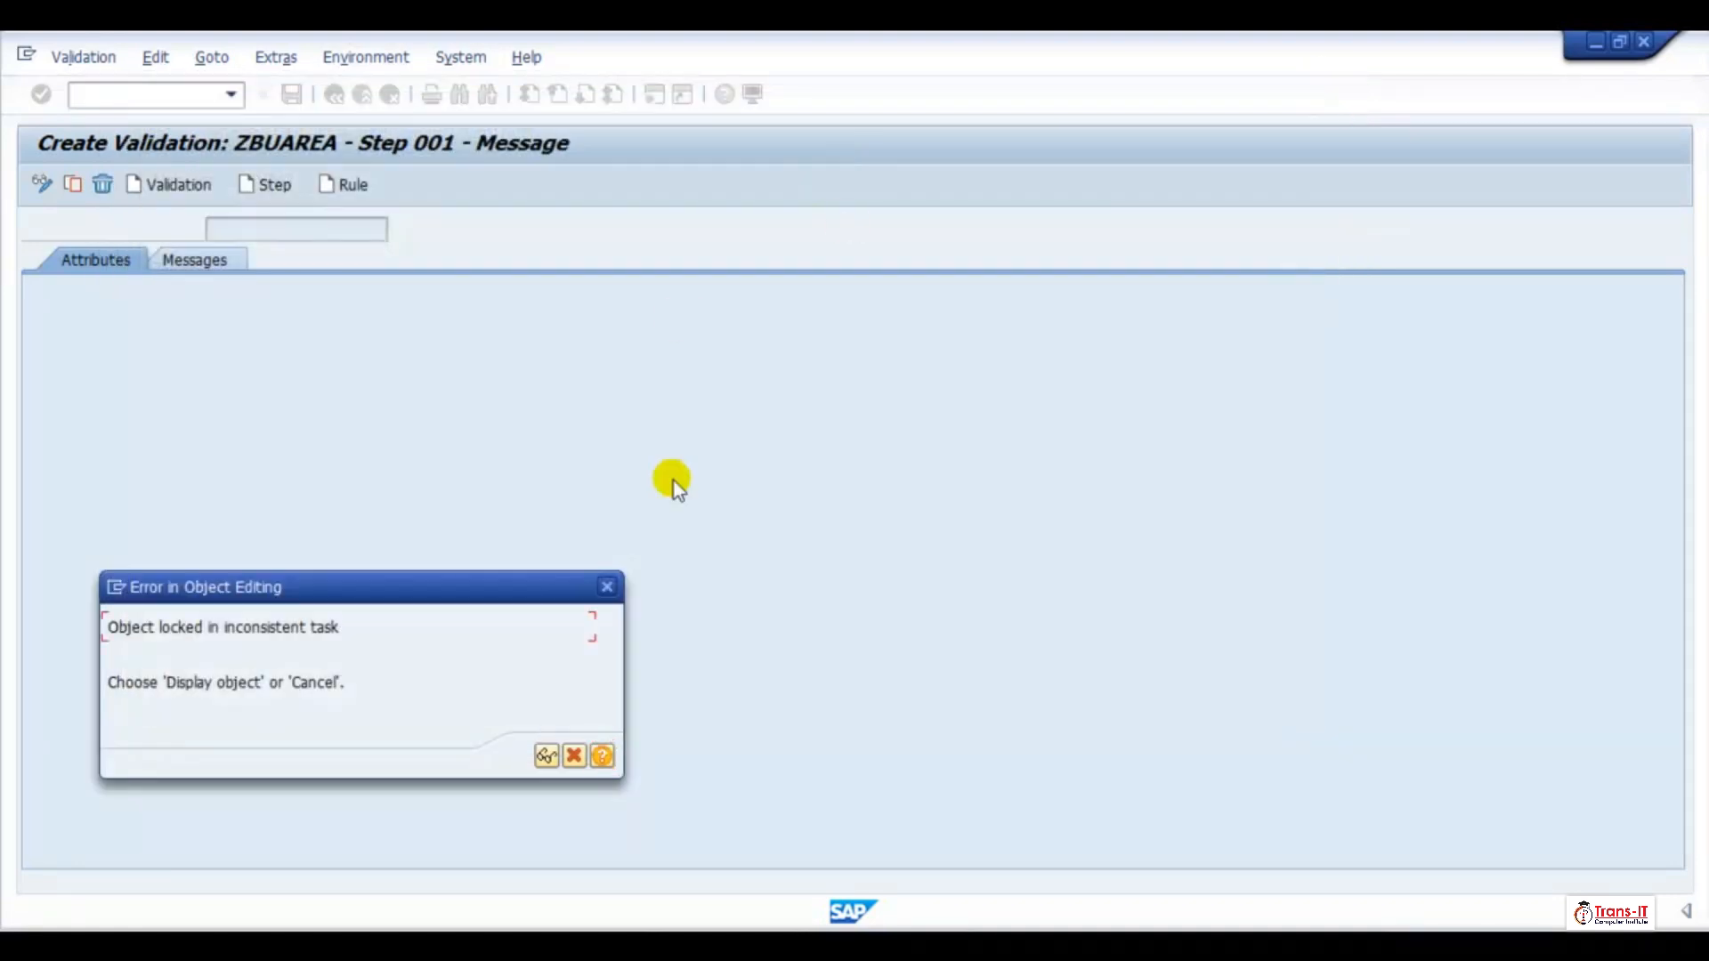
{"action": "left_click", "coordinate": [606, 587]}
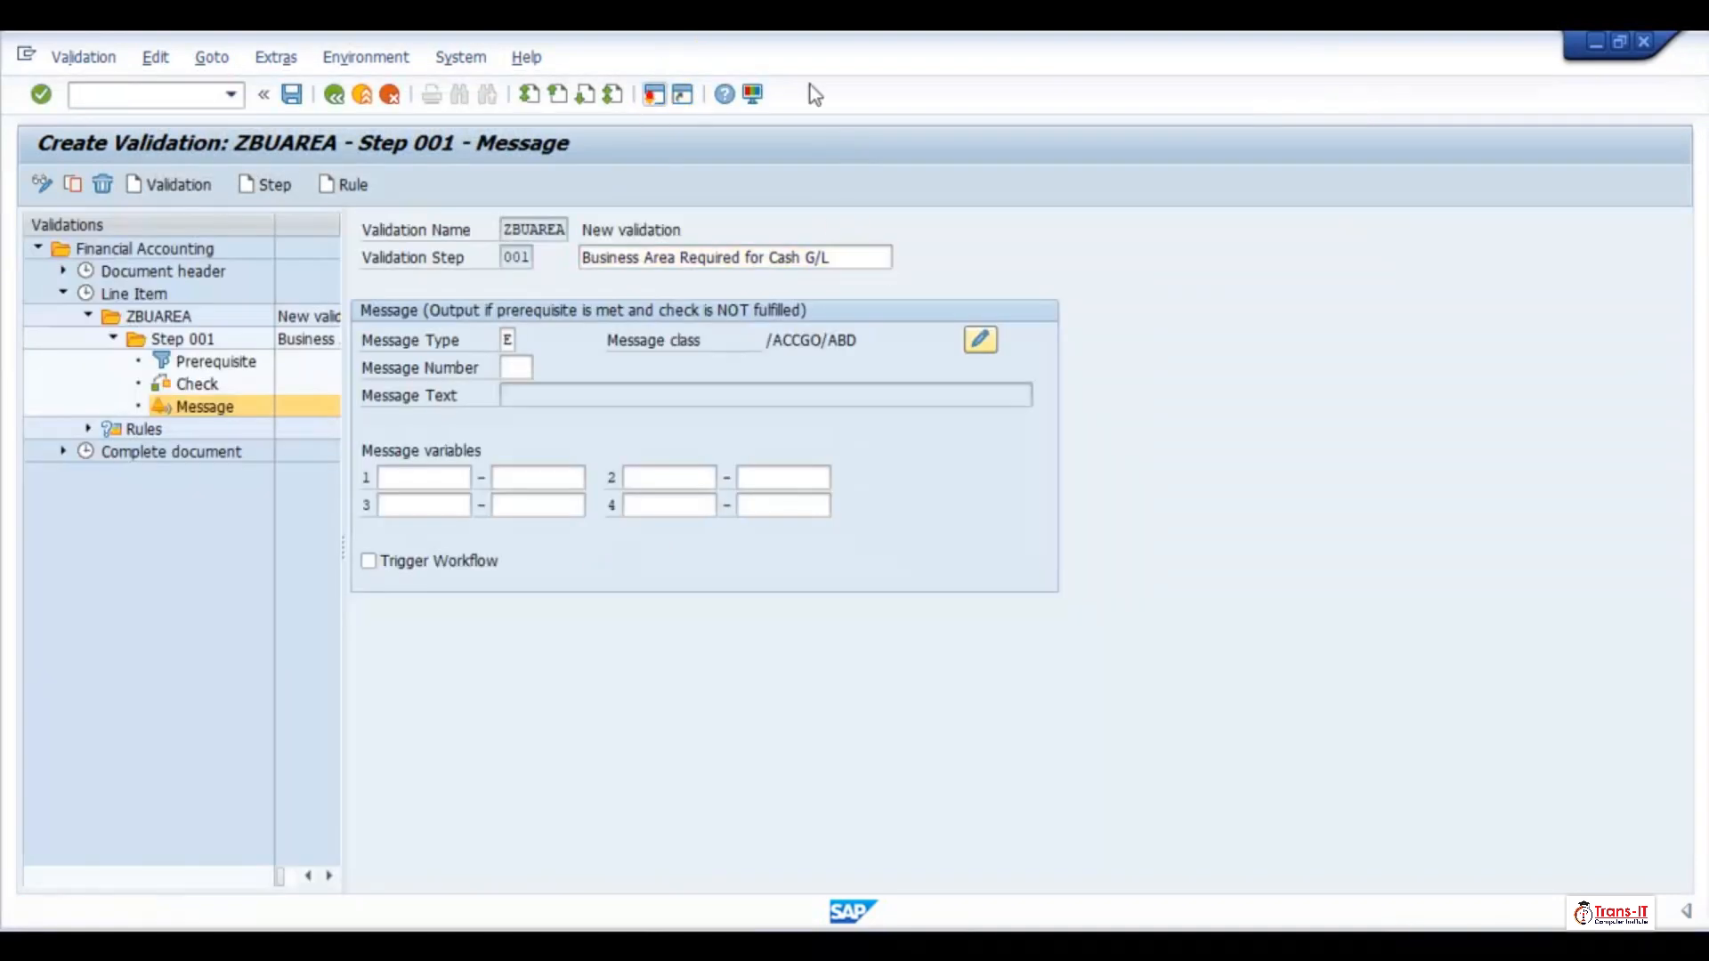
Run transaction SE01 again in the other session and open Unlock Objects (Expert Tool) from the Transport Organizer Tools
{"action": "left_click", "coordinate": [389, 94]}
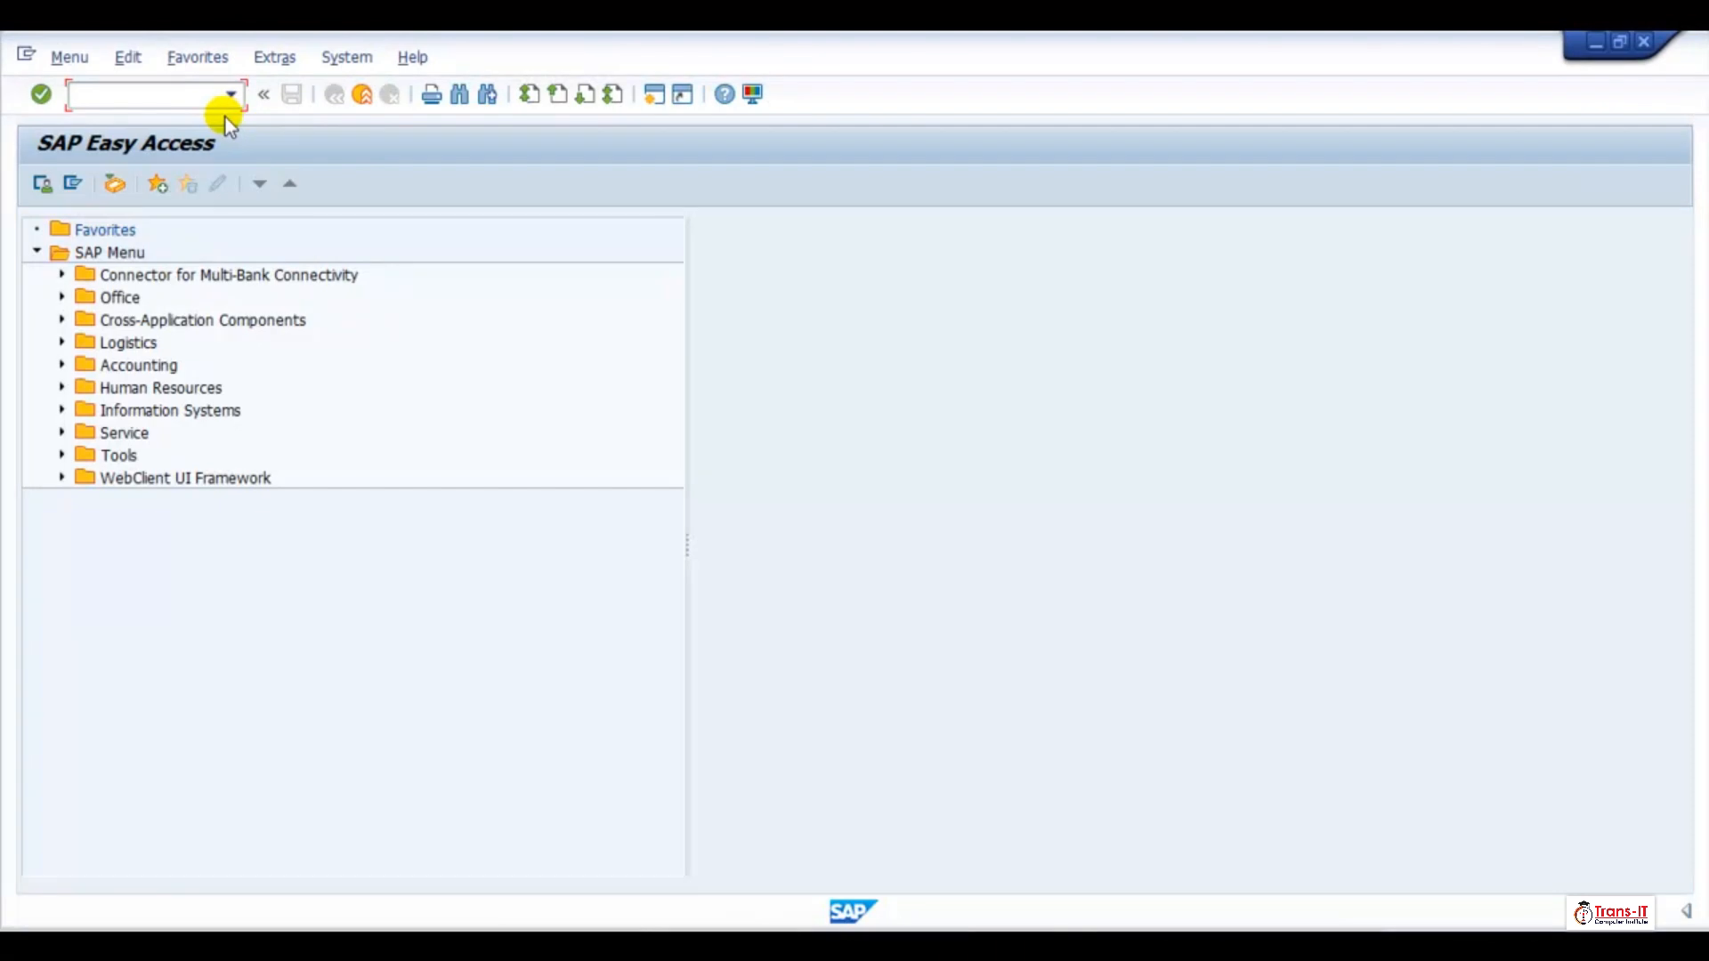
{"action": "type", "text": "se01"}
{"action": "key", "text": "Return"}
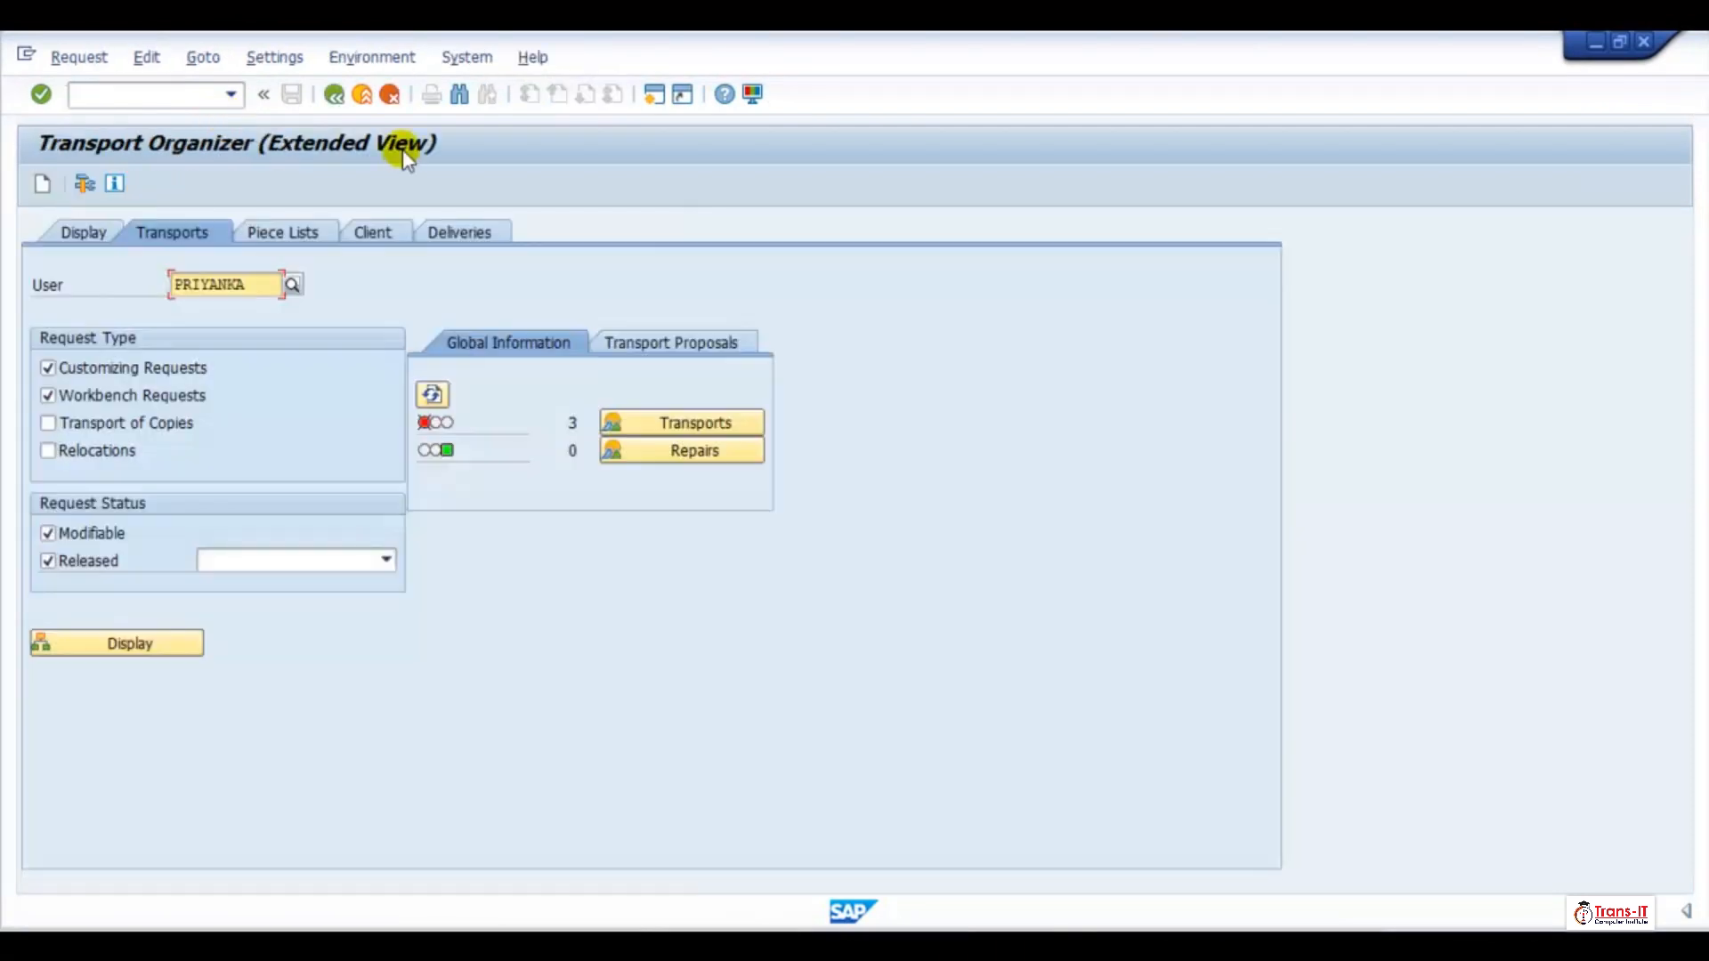
{"action": "left_click", "coordinate": [78, 185]}
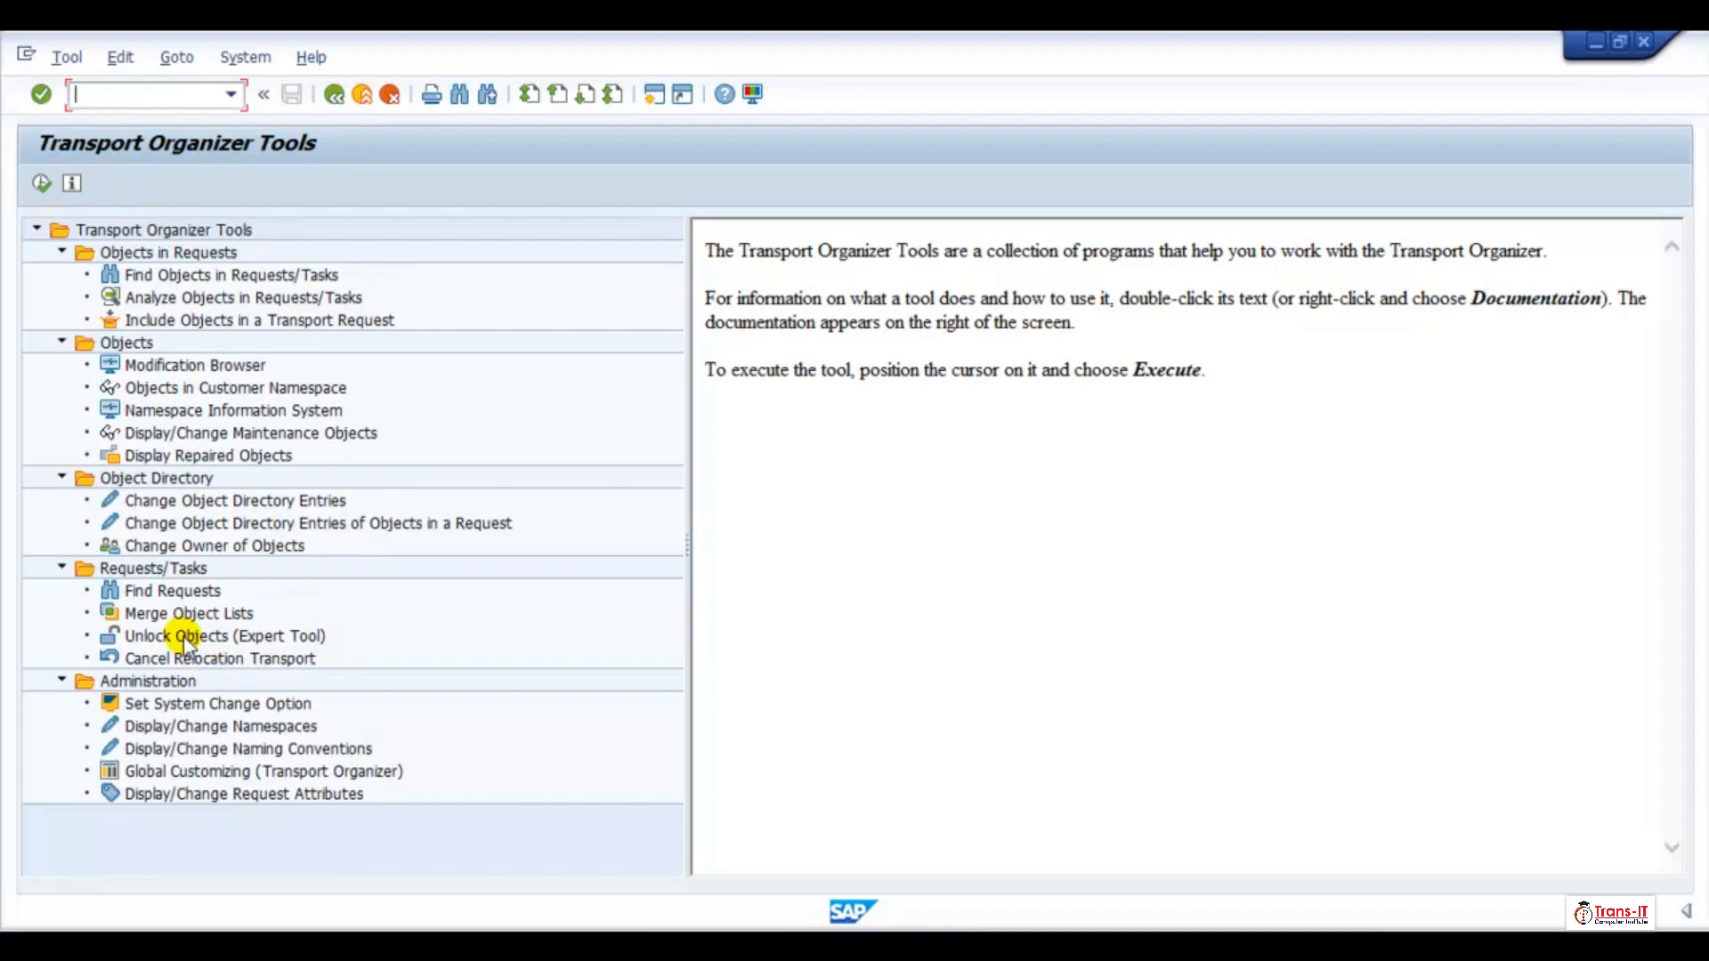
{"action": "double_click", "coordinate": [181, 635]}
Unlock request/task WALK920713, then open message class /ACCGO/ABD for editing from the Step 001 message of validation ZBUAREA
{"action": "left_click", "coordinate": [326, 283]}
{"action": "type", "text": "KALK920713"}
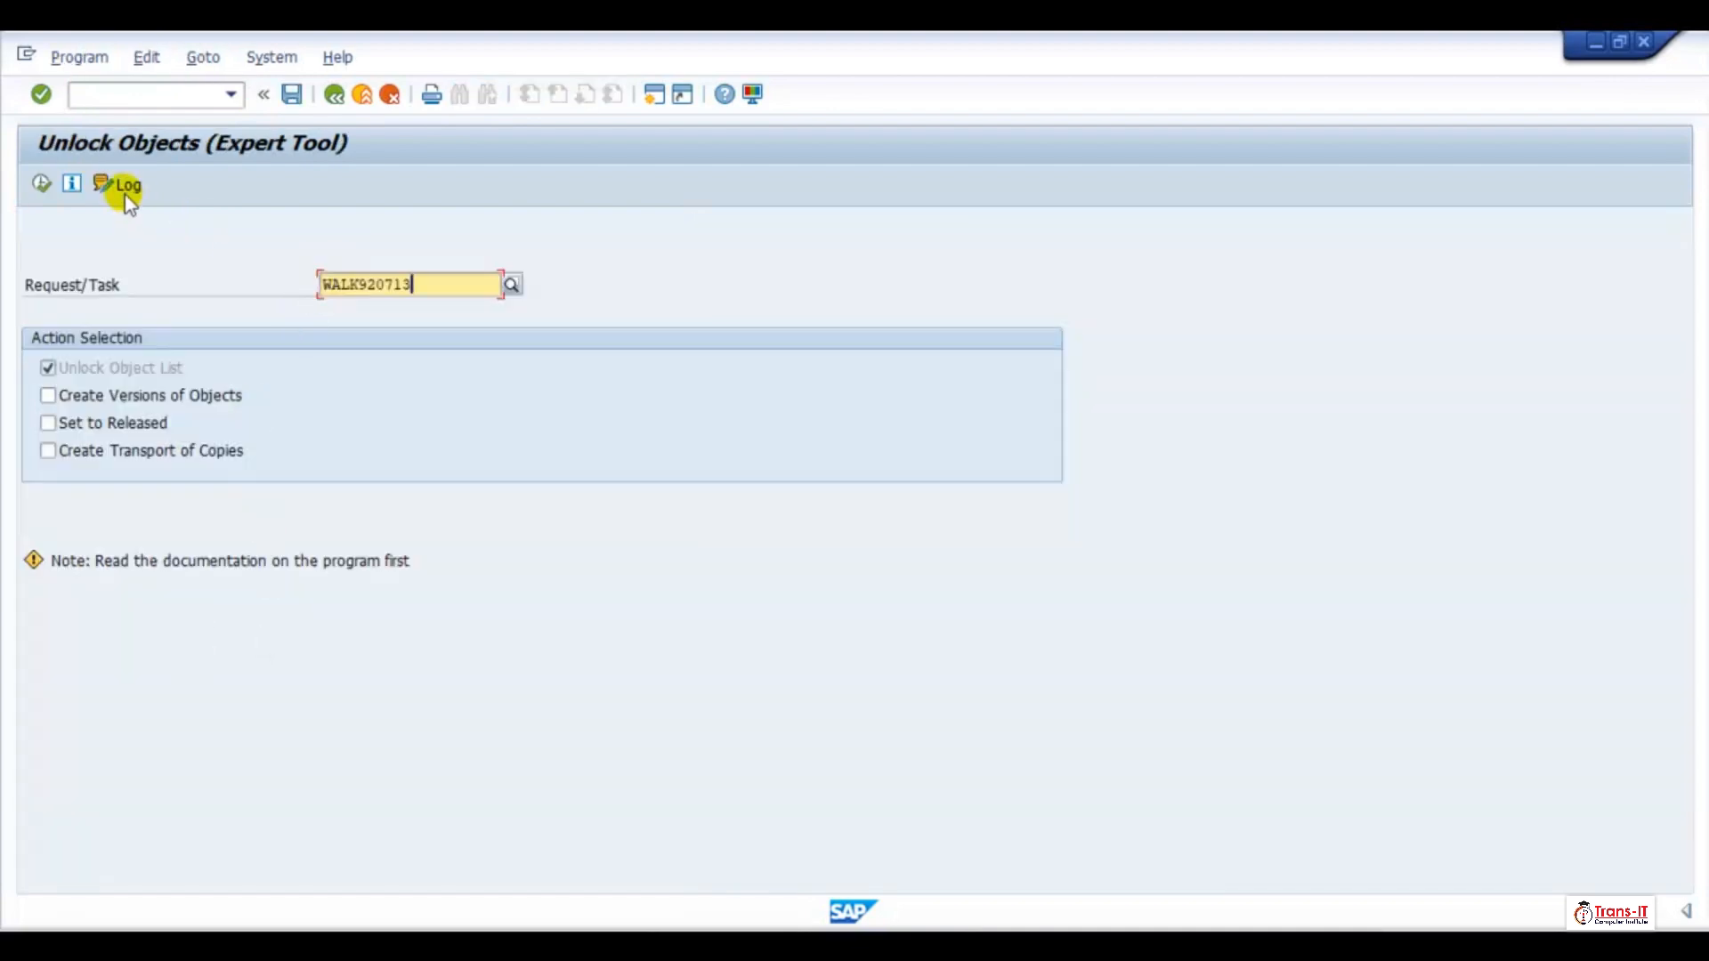
{"action": "left_click", "coordinate": [42, 183]}
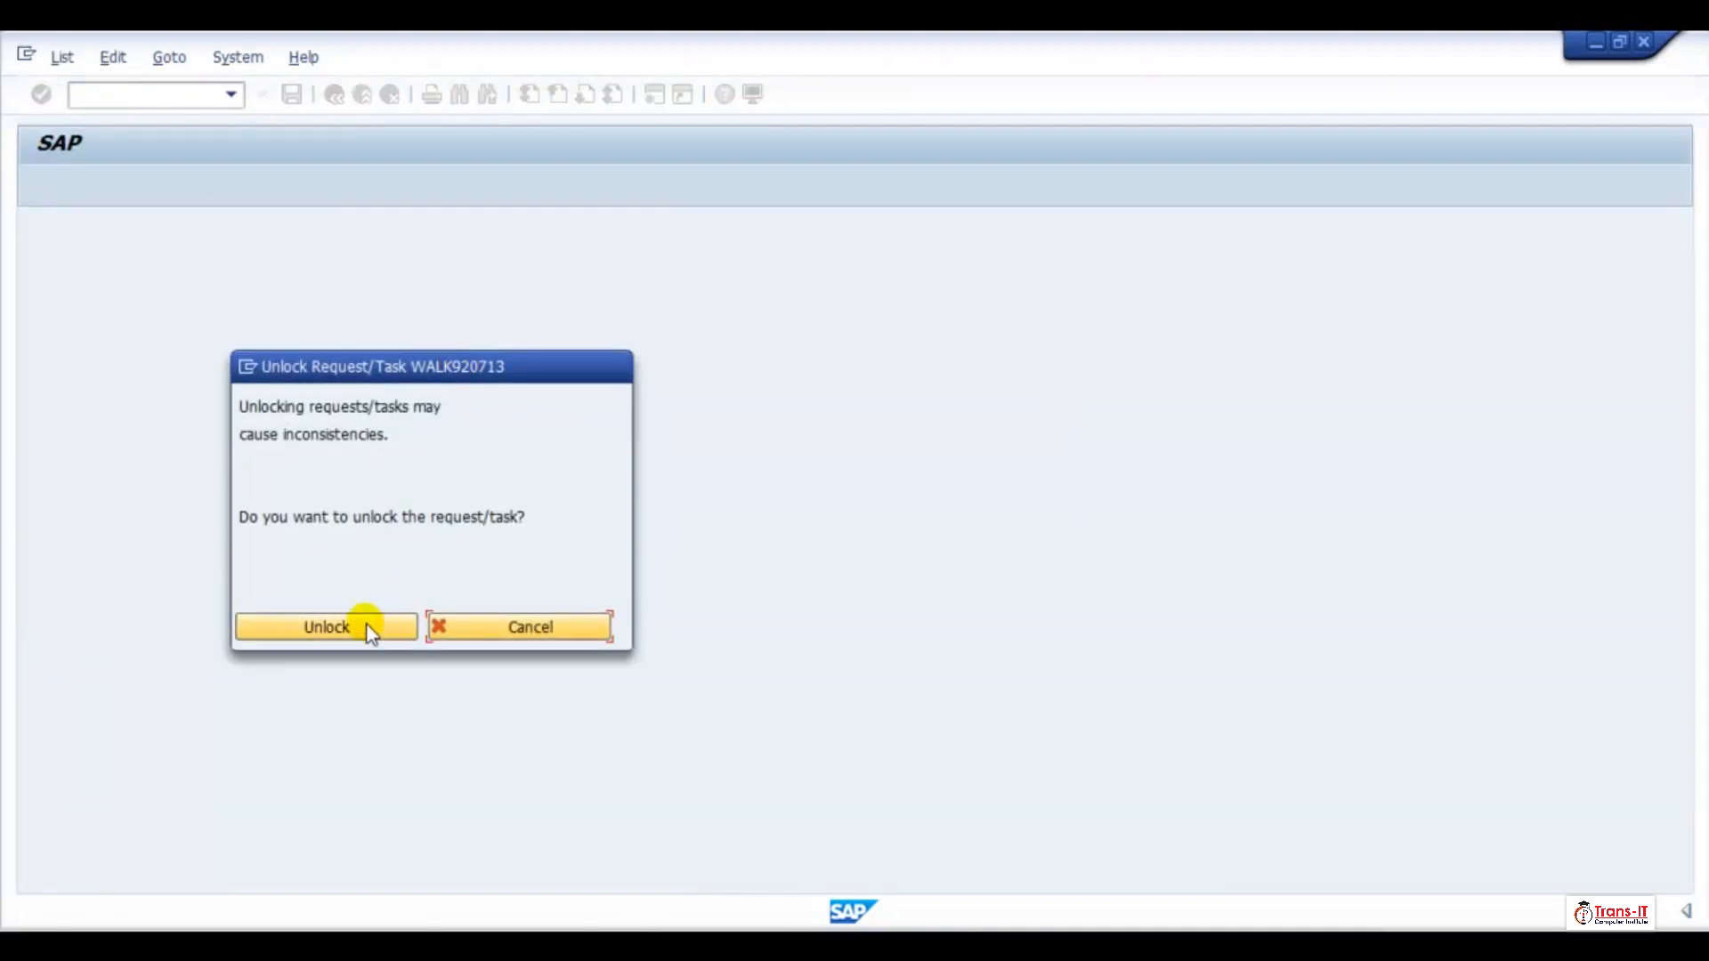
{"action": "left_click", "coordinate": [357, 625]}
{"action": "left_click", "coordinate": [600, 728]}
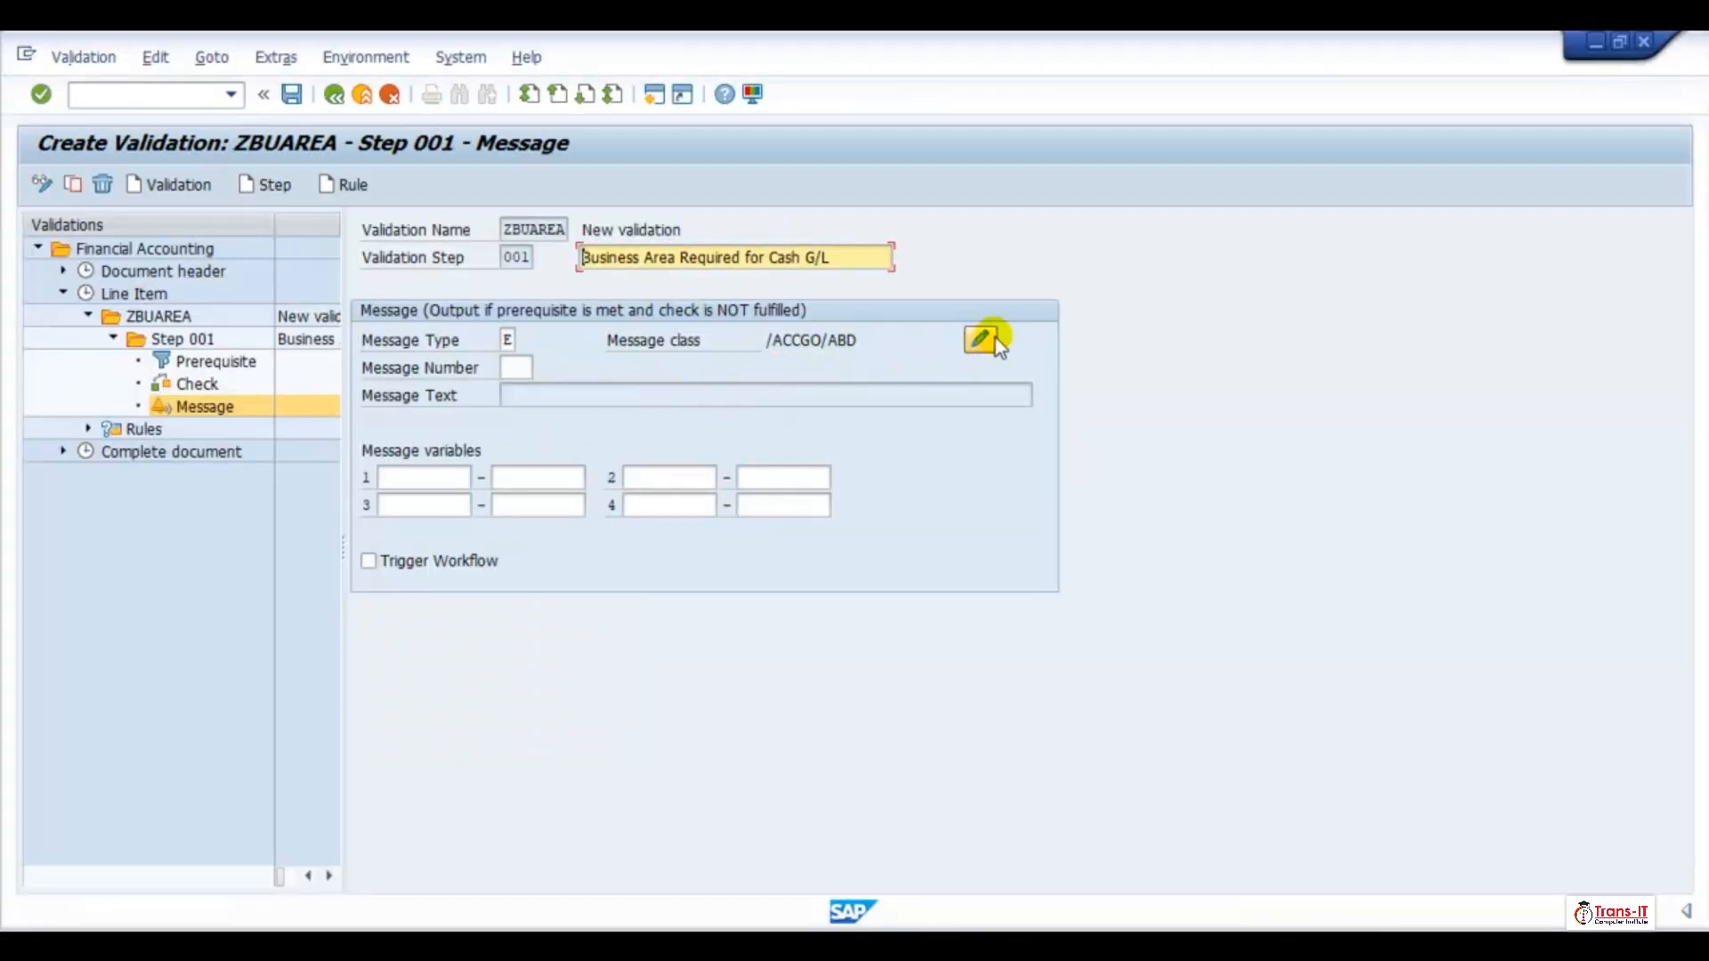
{"action": "left_click", "coordinate": [982, 340]}
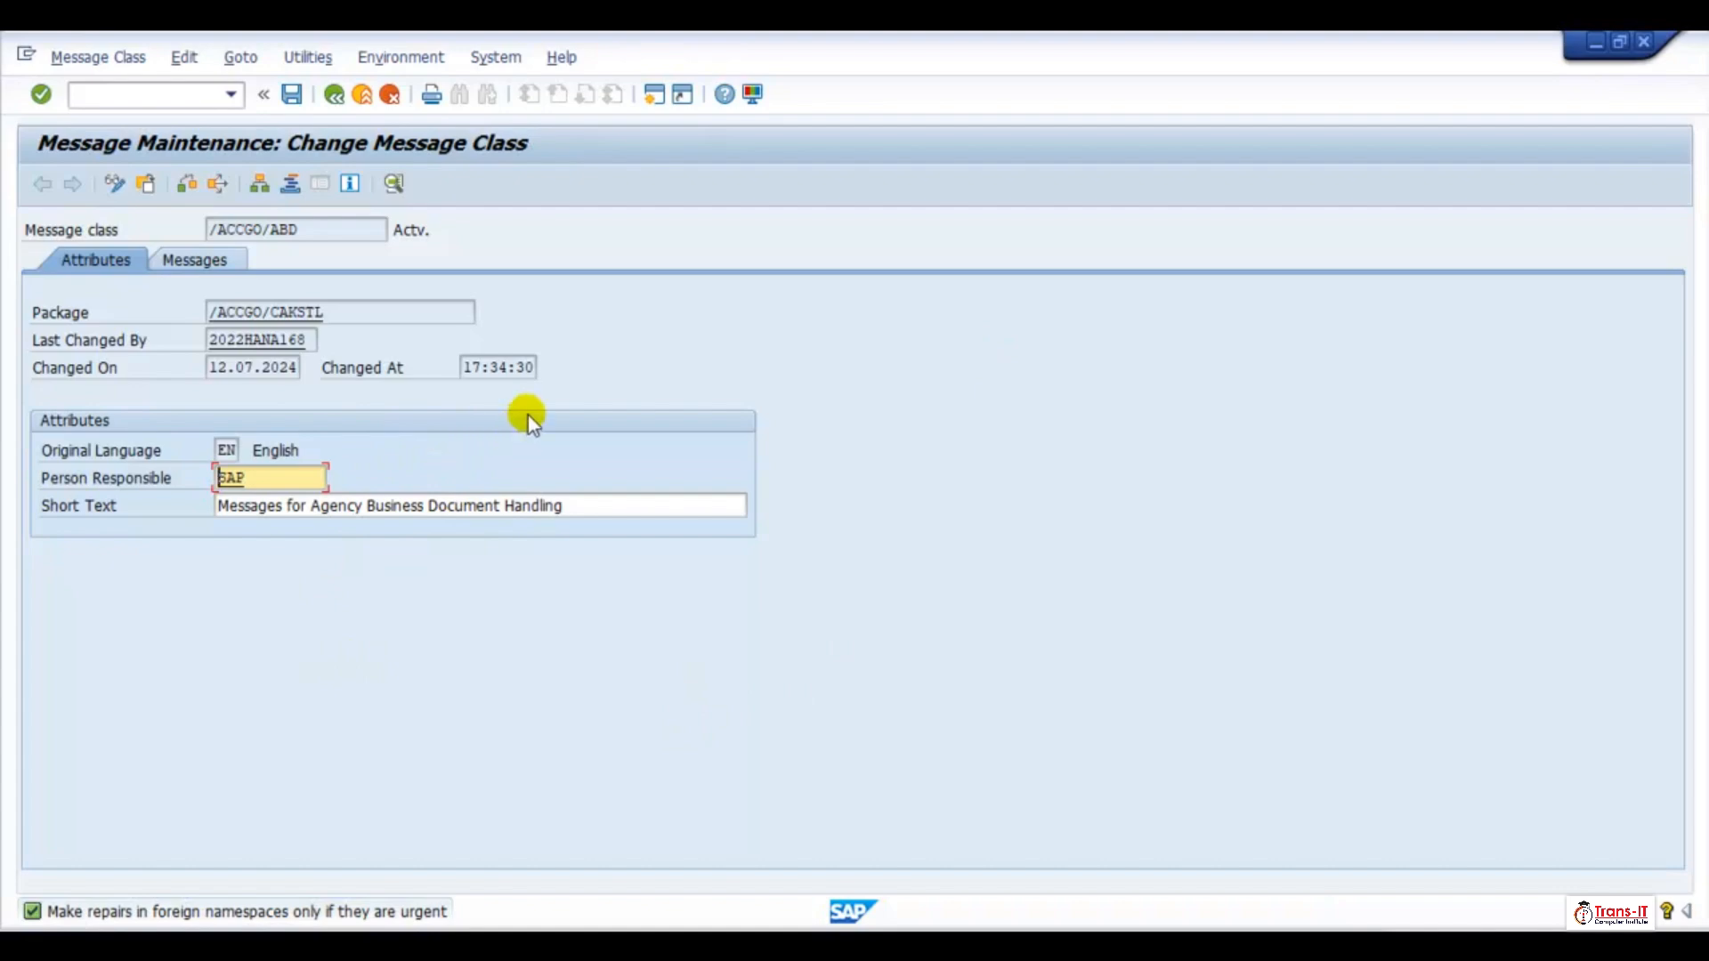
Leave the Unlock Objects tool and the Transport Organizer in the other session, back to SAP Easy Access
{"action": "key", "text": "alt+Tab"}
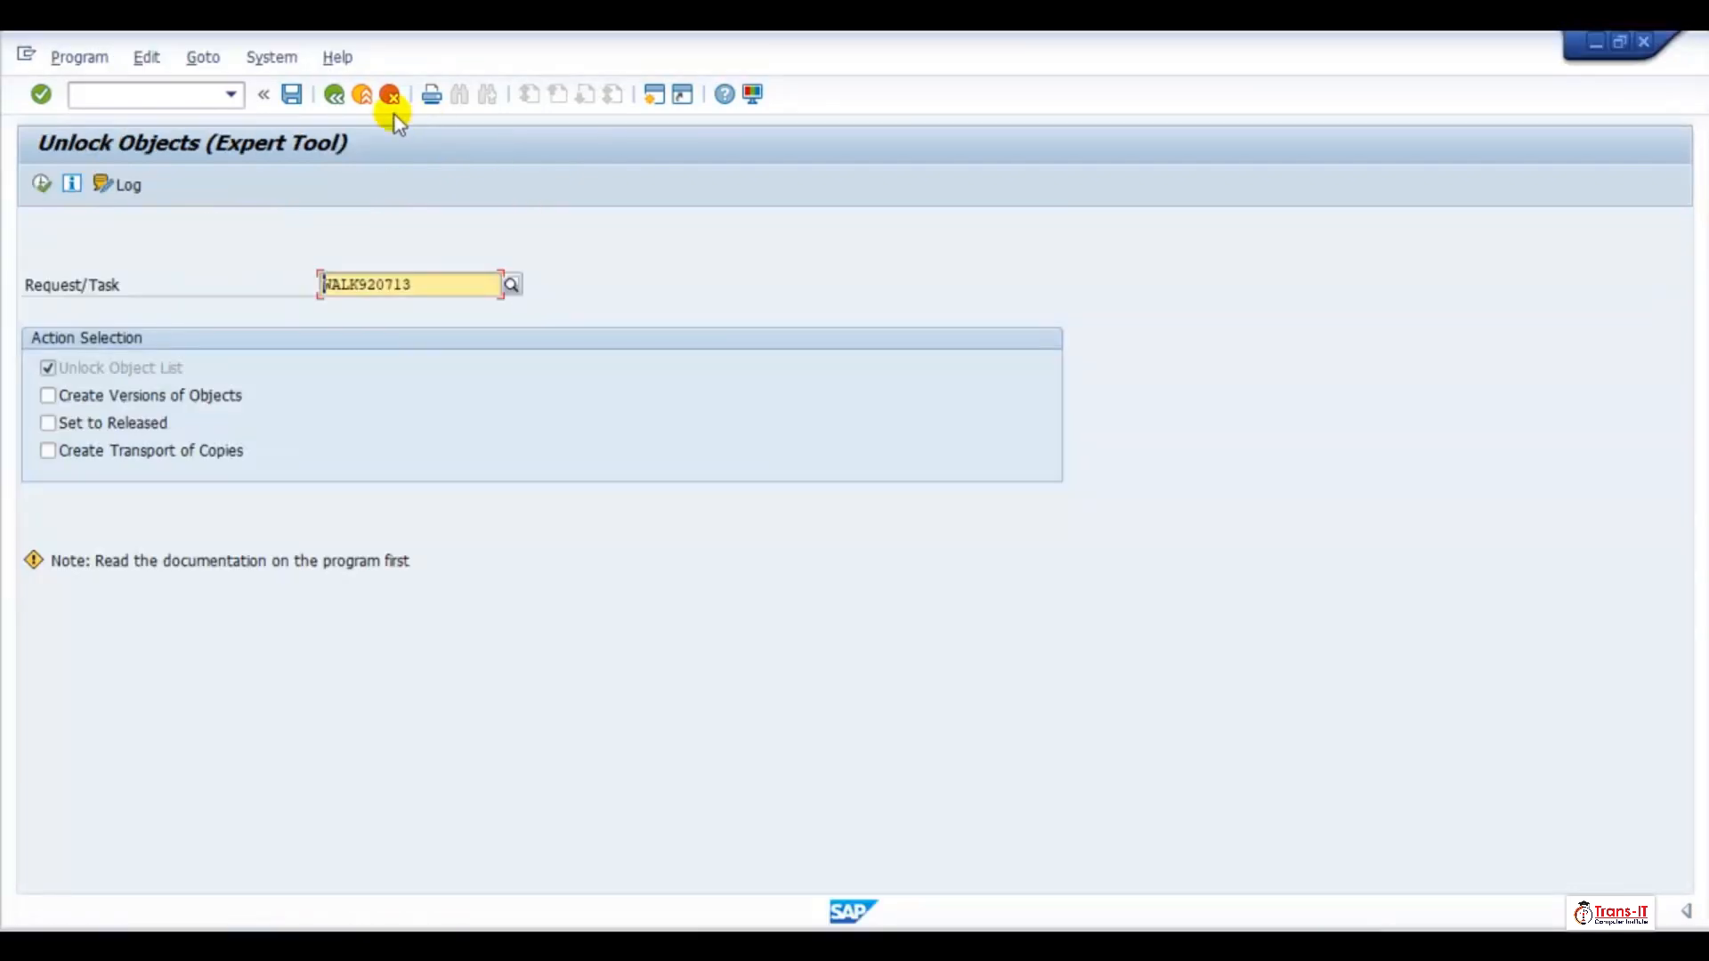
{"action": "left_click", "coordinate": [362, 98]}
{"action": "left_click", "coordinate": [363, 100]}
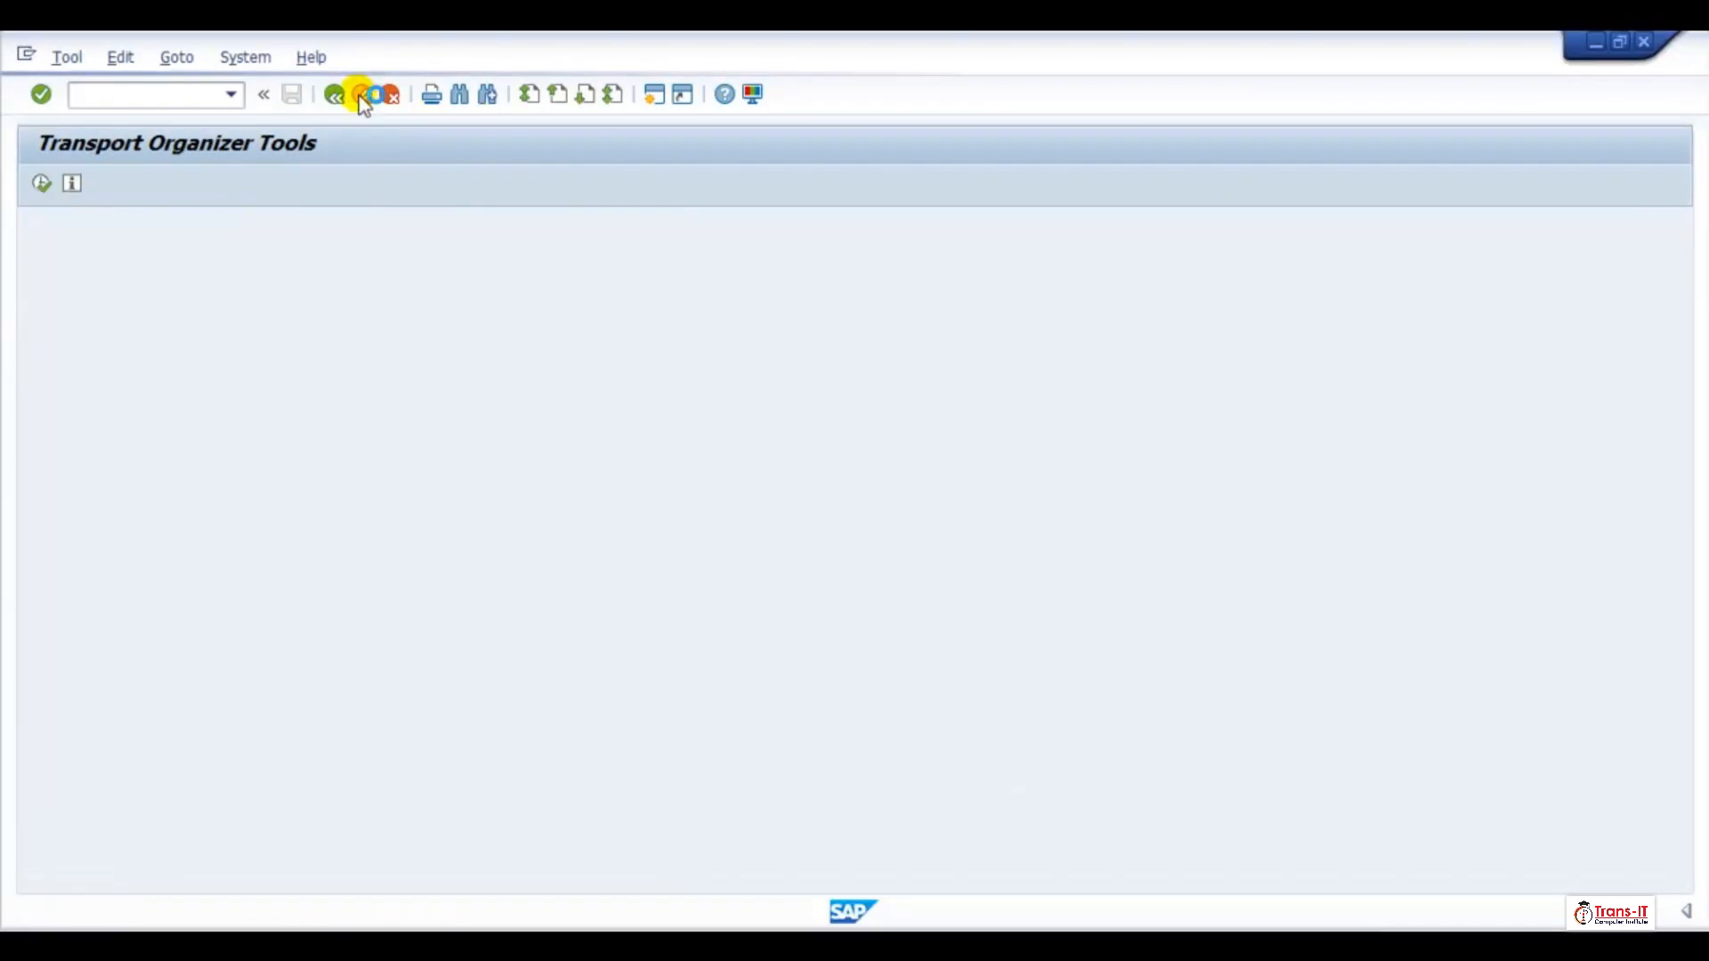
{"action": "left_click", "coordinate": [364, 98]}
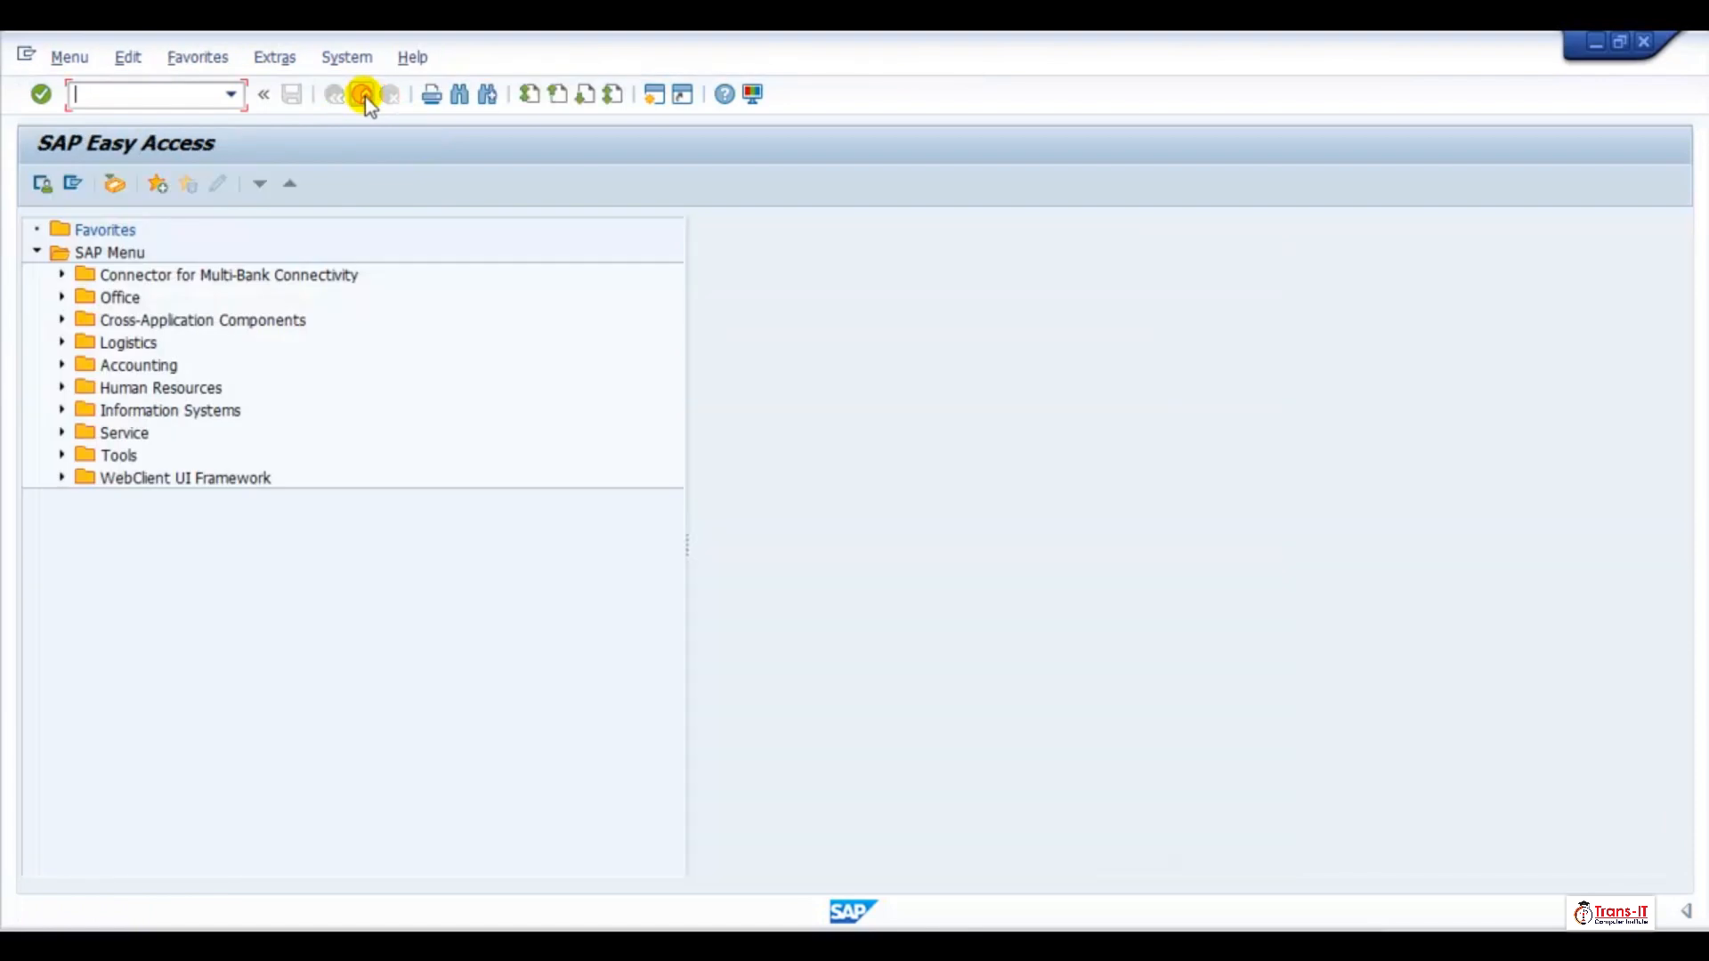
{"action": "left_click", "coordinate": [365, 98]}
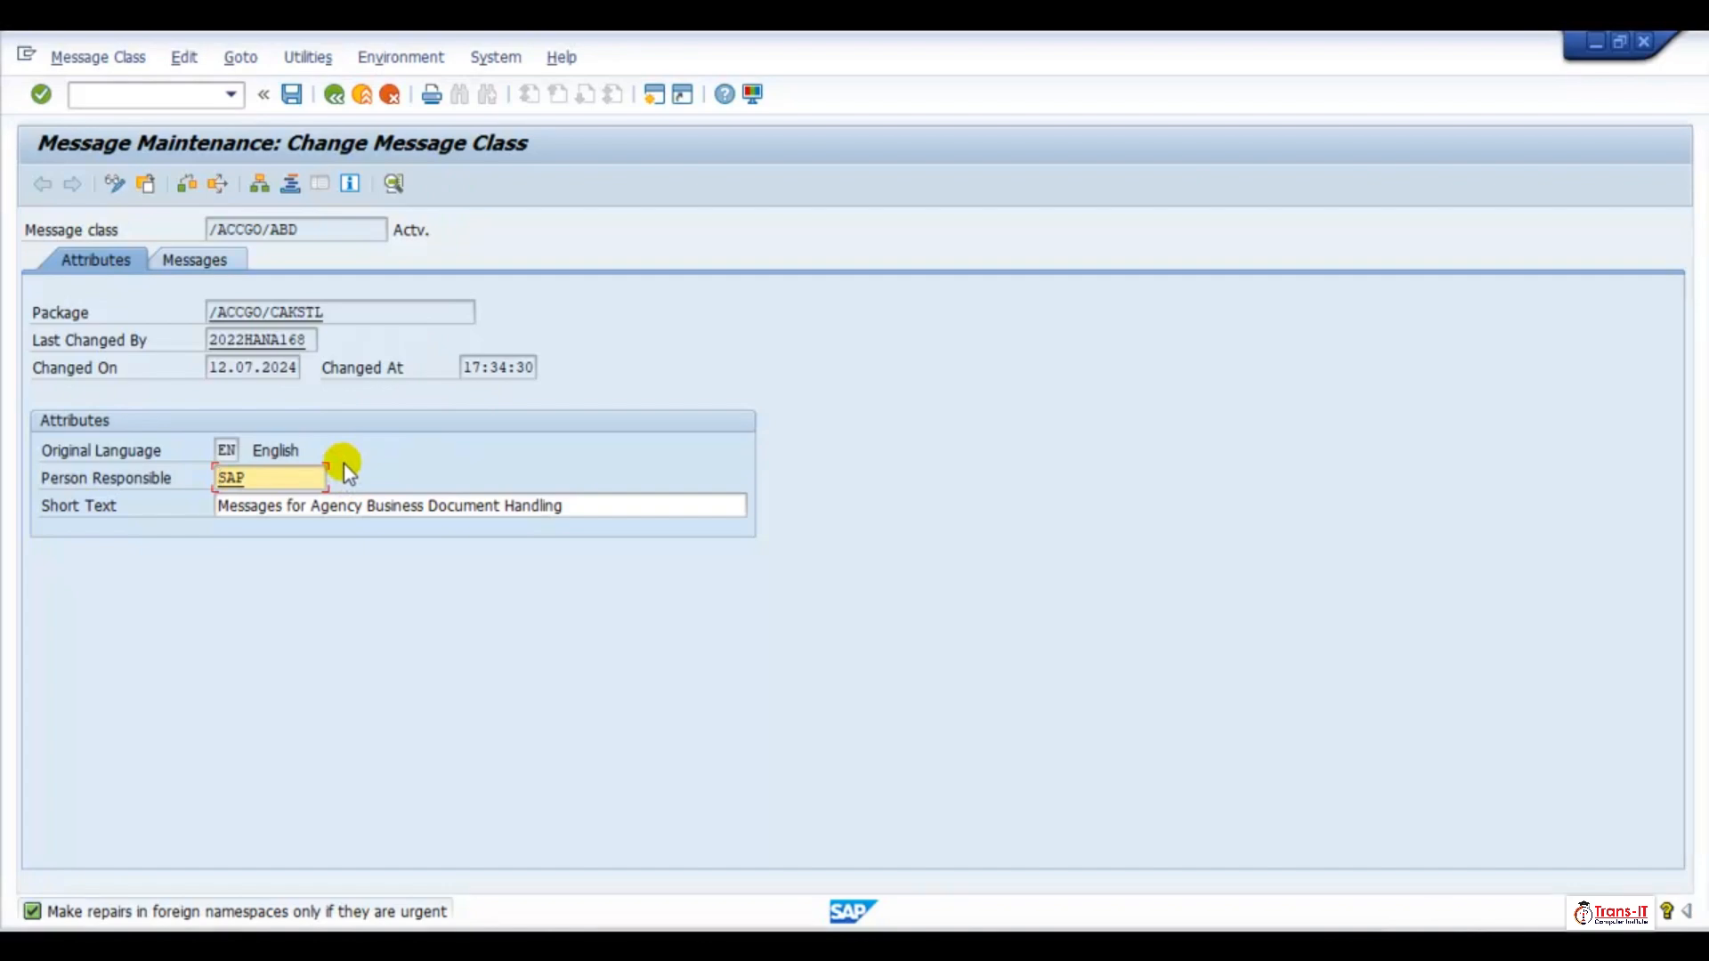
Enter the short text "Vakidate Correct Business Area with Cash G/L Account" for message 051 of message class /ACCGO/ABD
{"action": "left_click", "coordinate": [199, 260]}
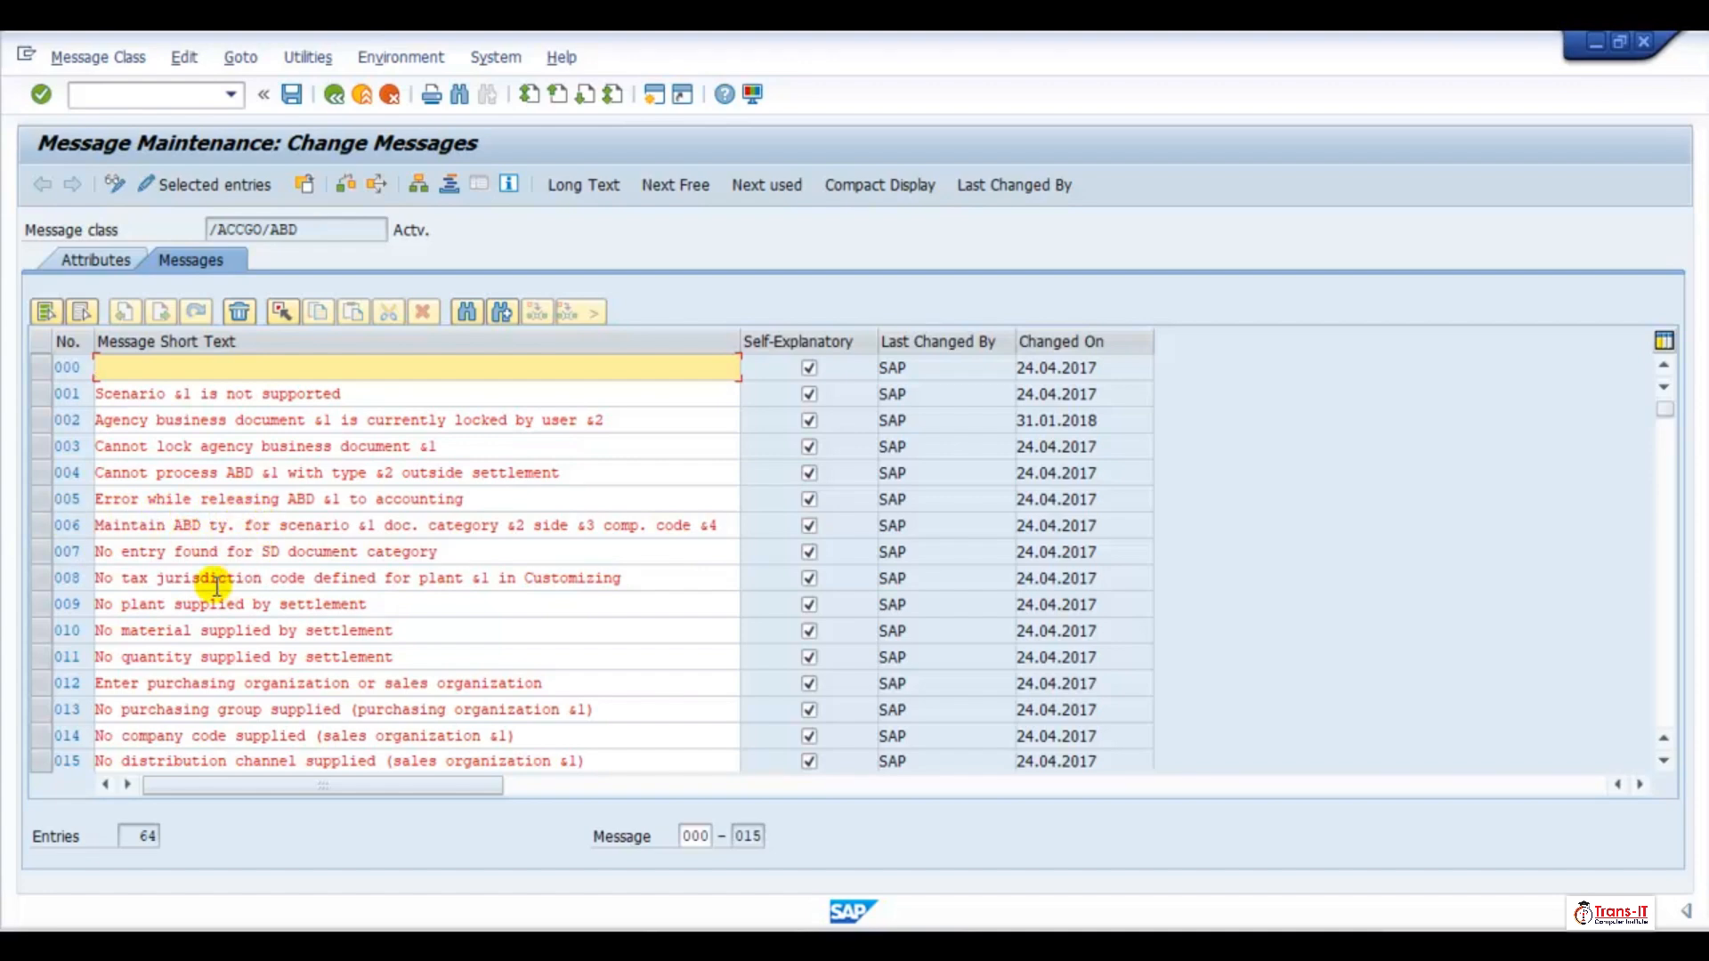
{"action": "scroll", "coordinate": [218, 579], "scroll_direction": "down", "scroll_amount": 3}
{"action": "scroll", "coordinate": [251, 565], "scroll_direction": "down", "scroll_amount": 7}
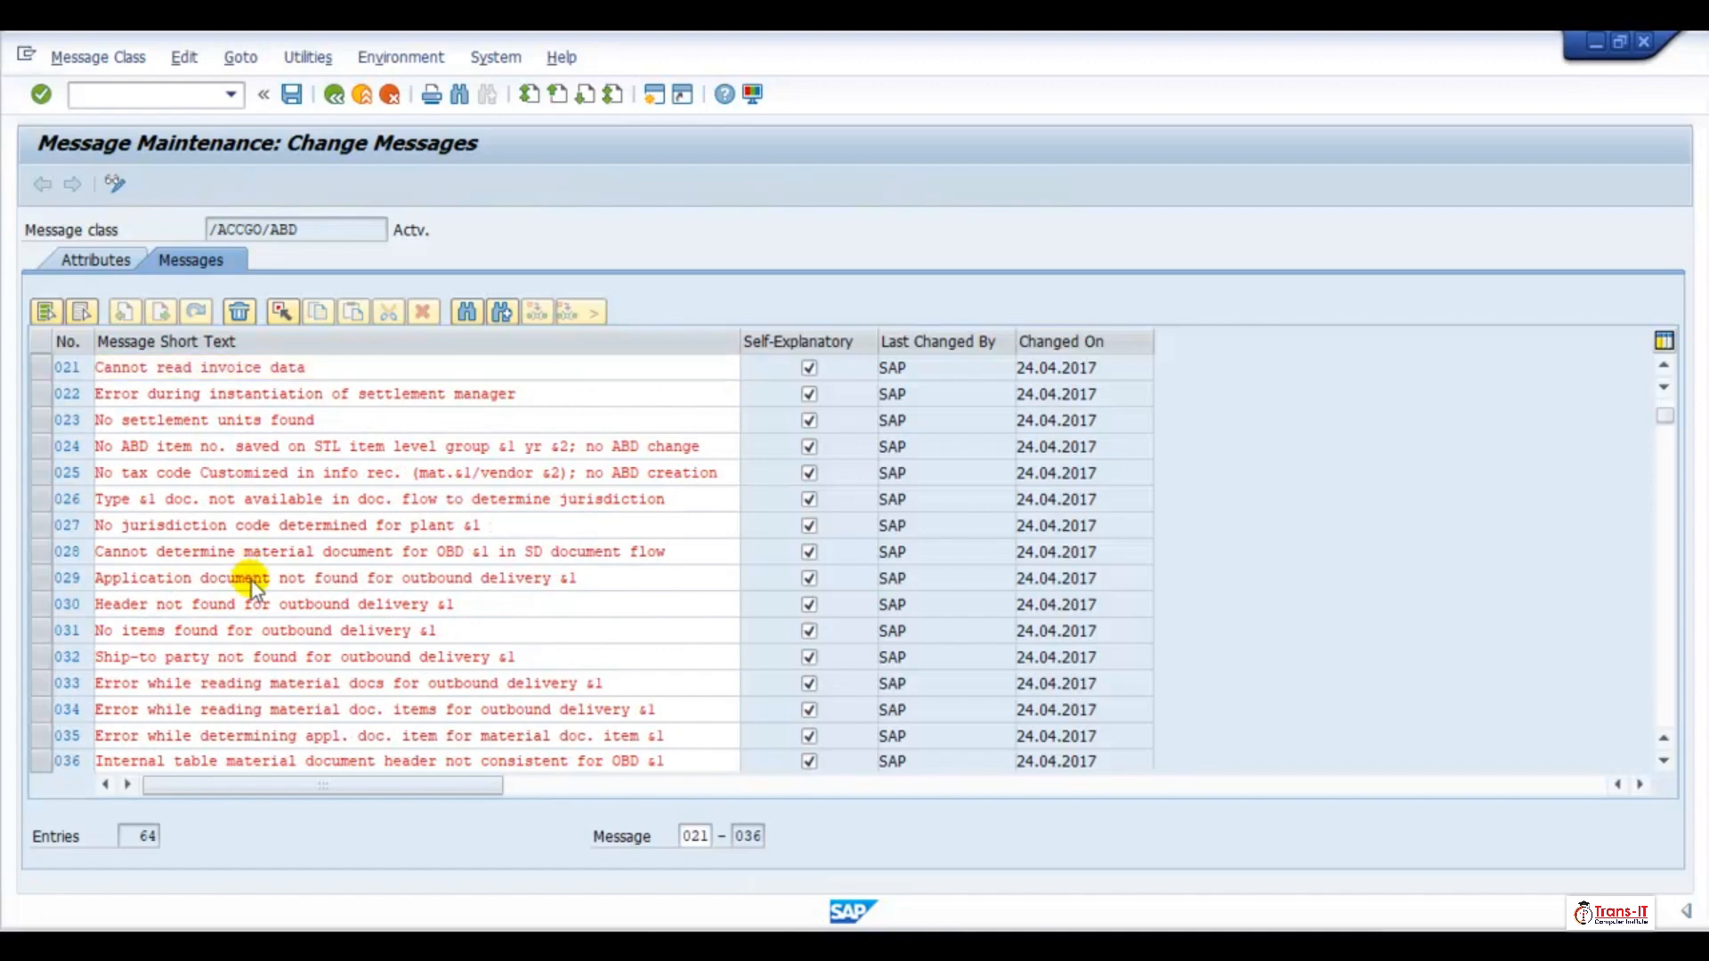
{"action": "scroll", "coordinate": [258, 582], "scroll_direction": "down", "scroll_amount": 4}
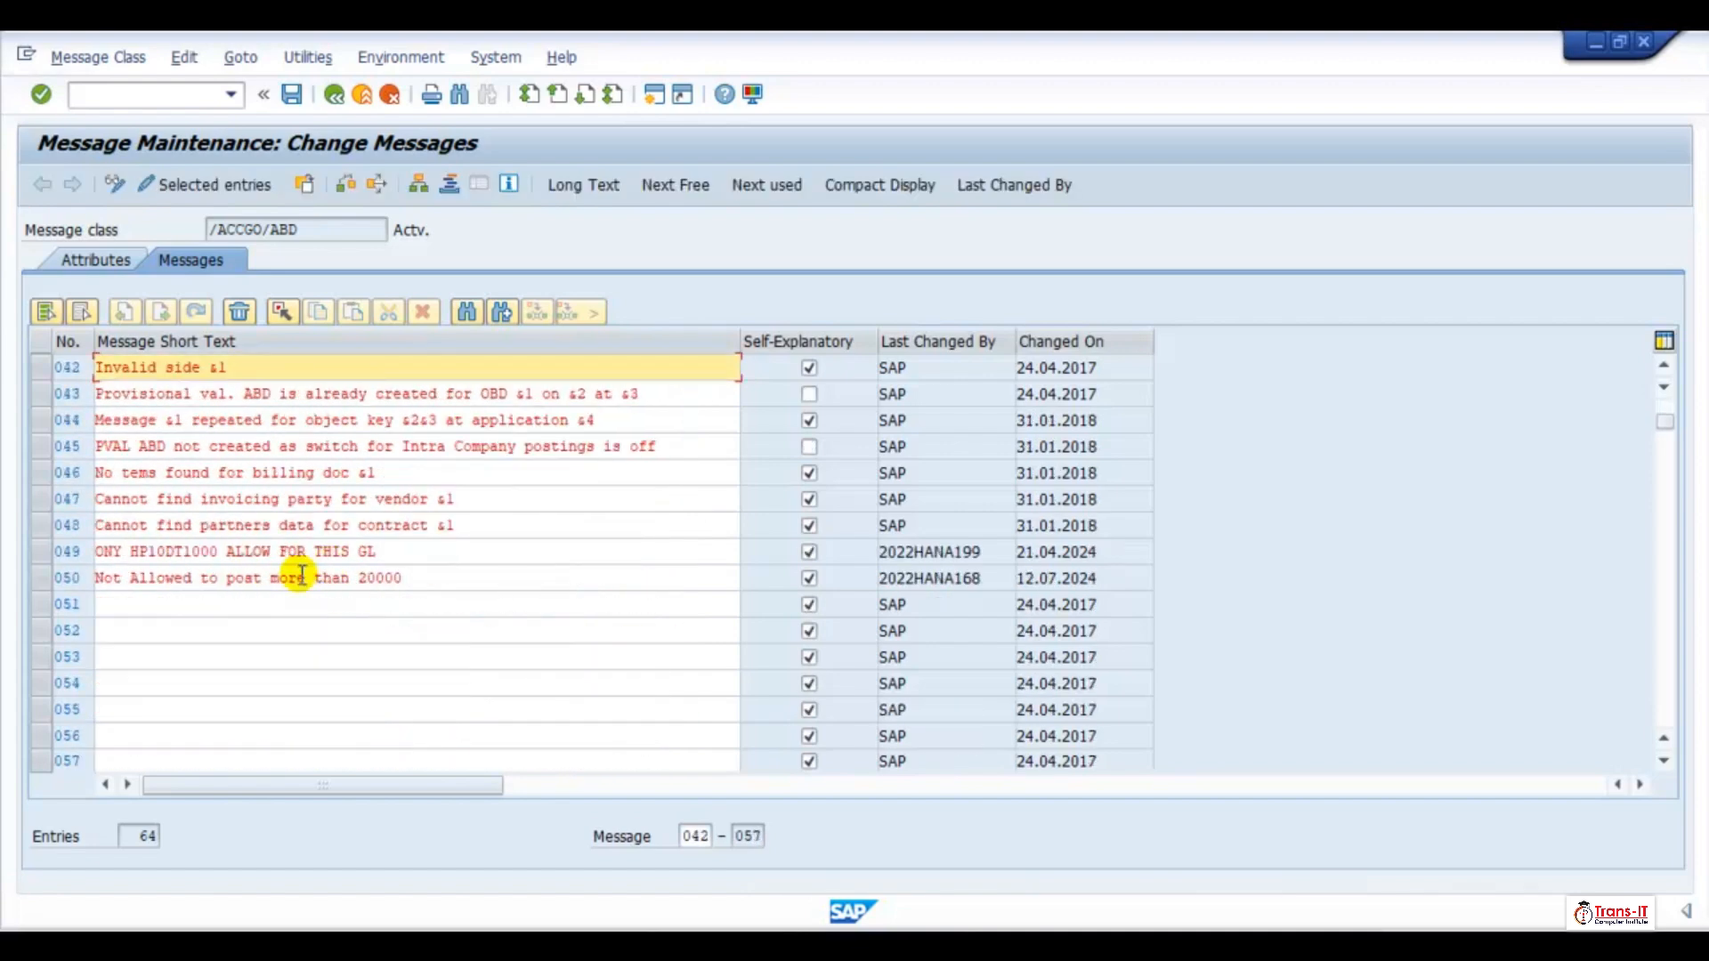
{"action": "left_click", "coordinate": [129, 605]}
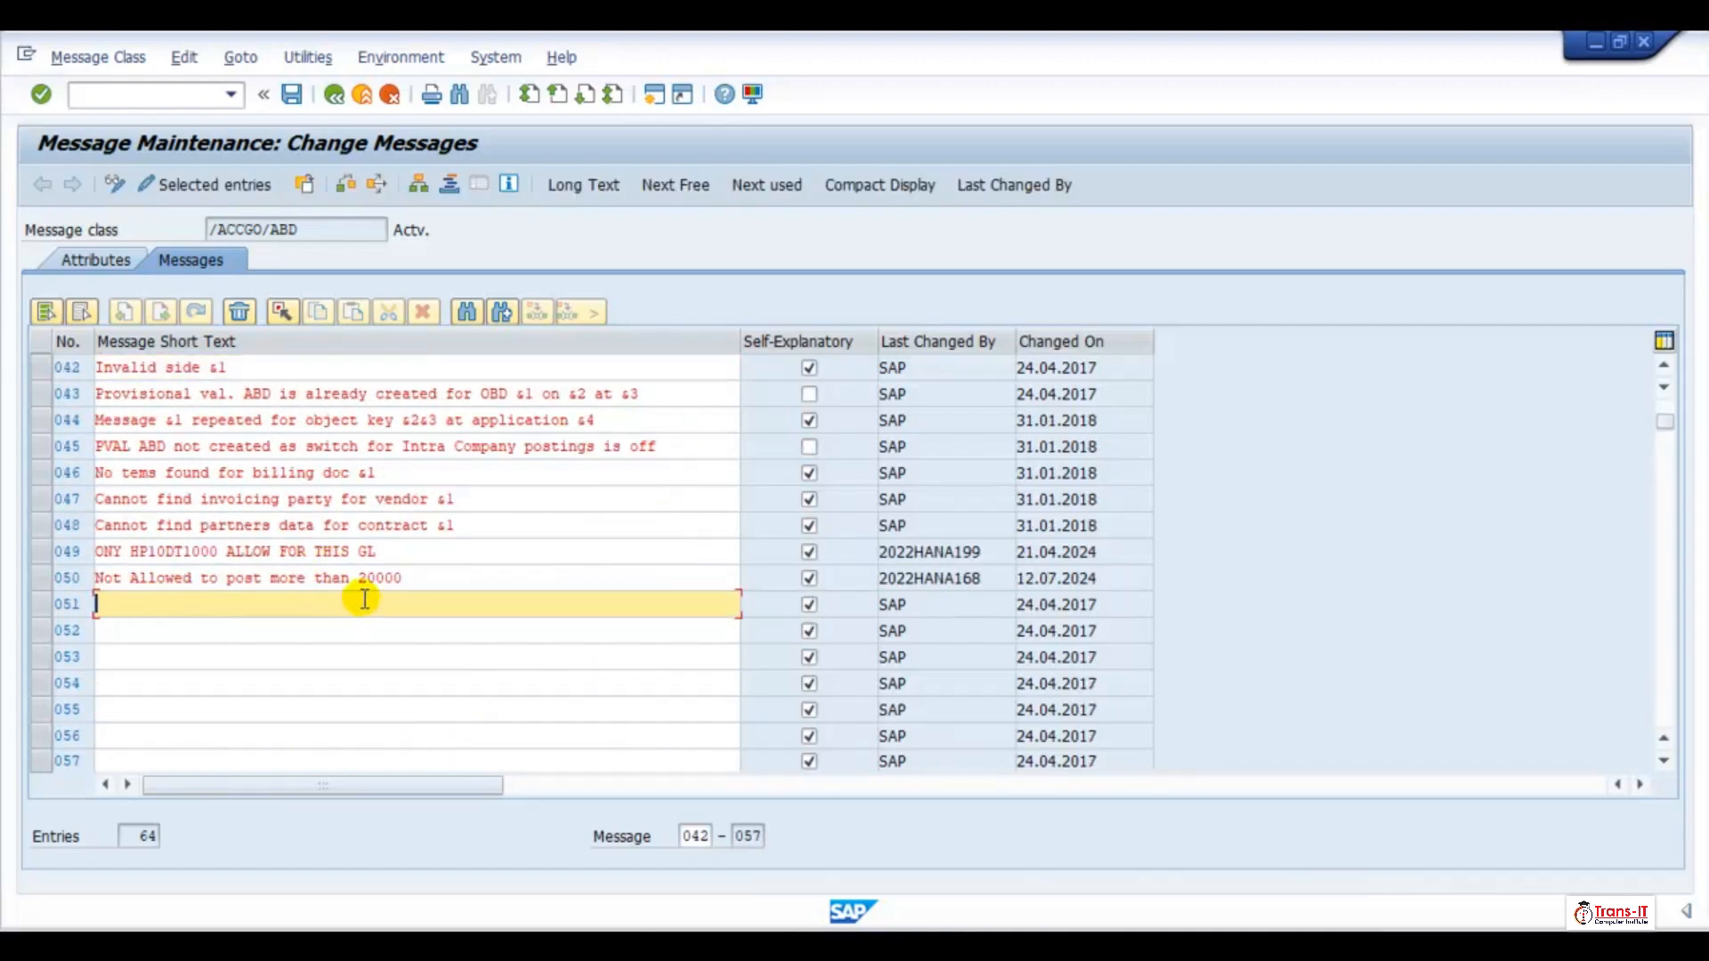
{"action": "type", "text": "Vakidate Correct Busin"}
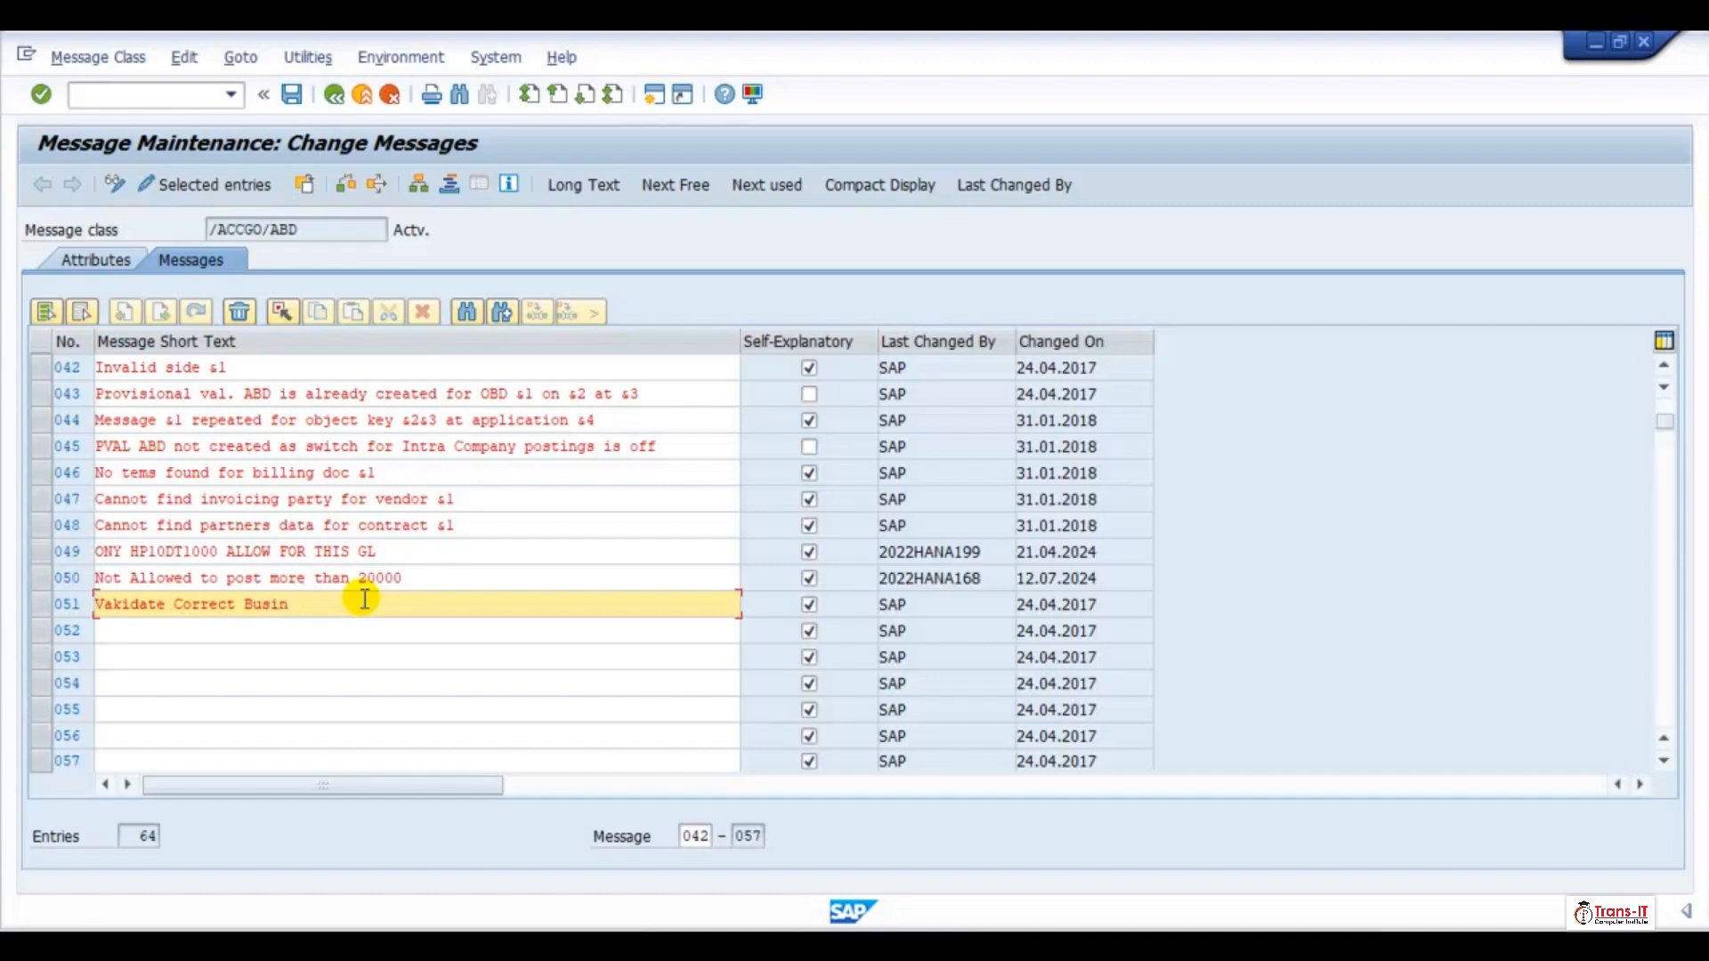
{"action": "type", "text": "ess RE"}
{"action": "key", "text": "BackSpace"}
{"action": "key", "text": "BackSpace"}
{"action": "type", "text": "Area with Cash G/L"}
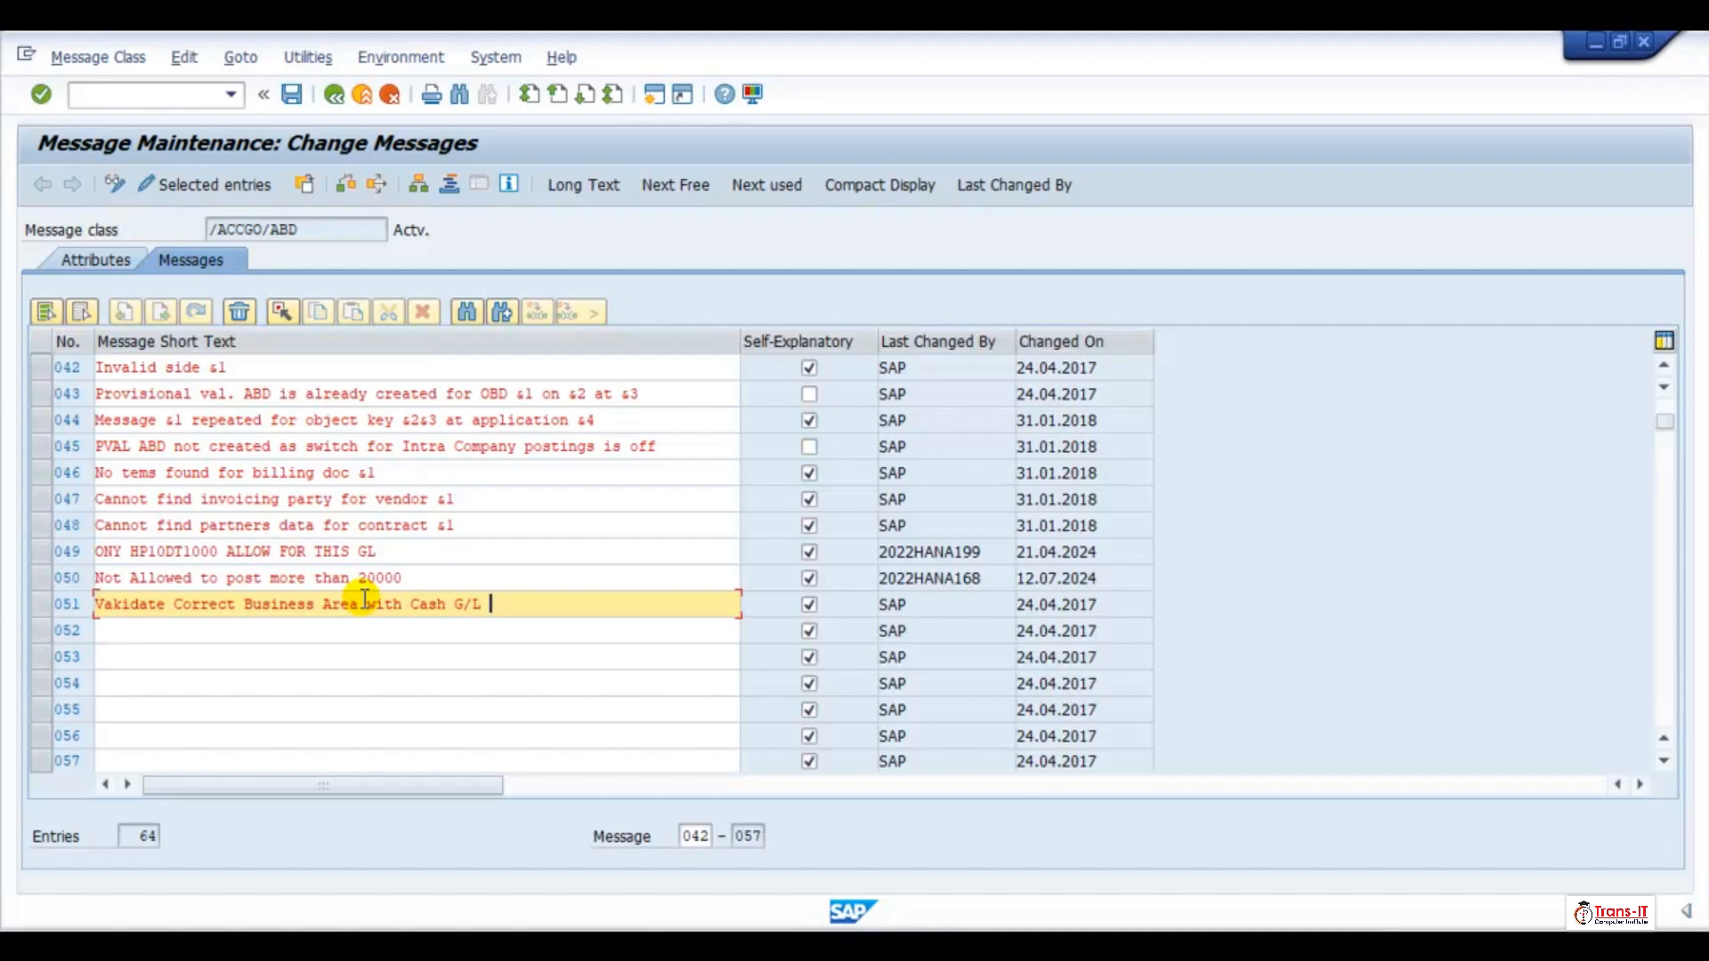
{"action": "type", "text": " Account"}
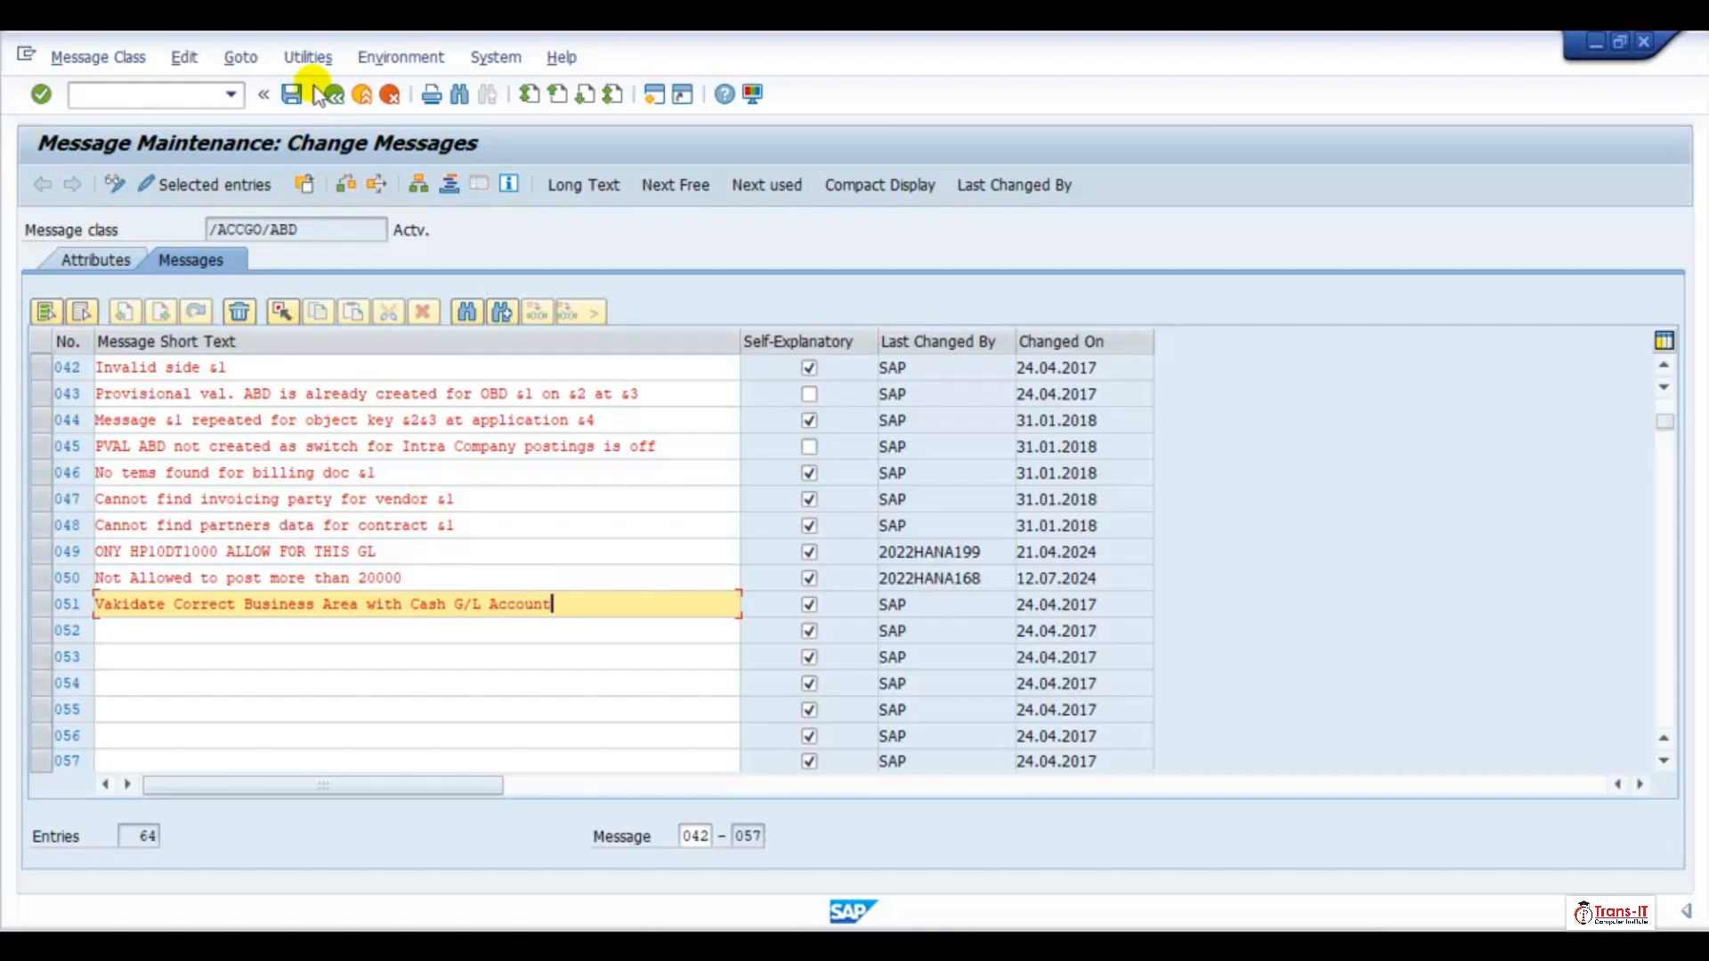
Save the messages in a new workbench request with the short description "TRE1: Validation rule for business area"
{"action": "left_click", "coordinate": [287, 93]}
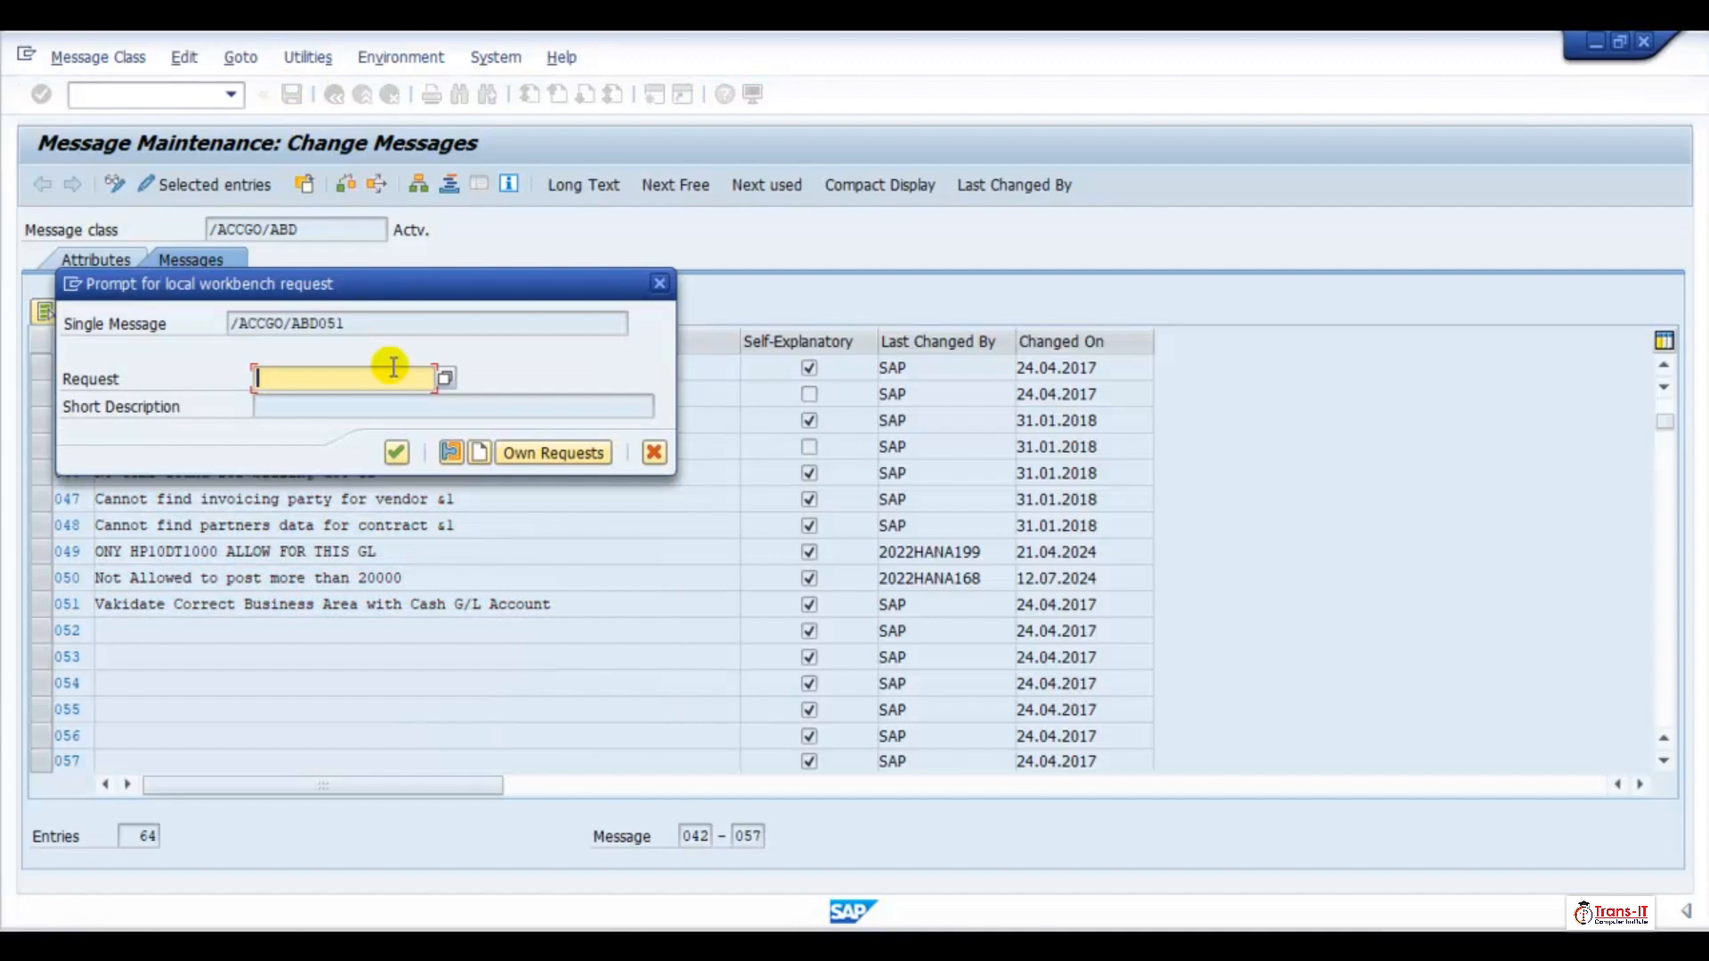
{"action": "left_click", "coordinate": [482, 454]}
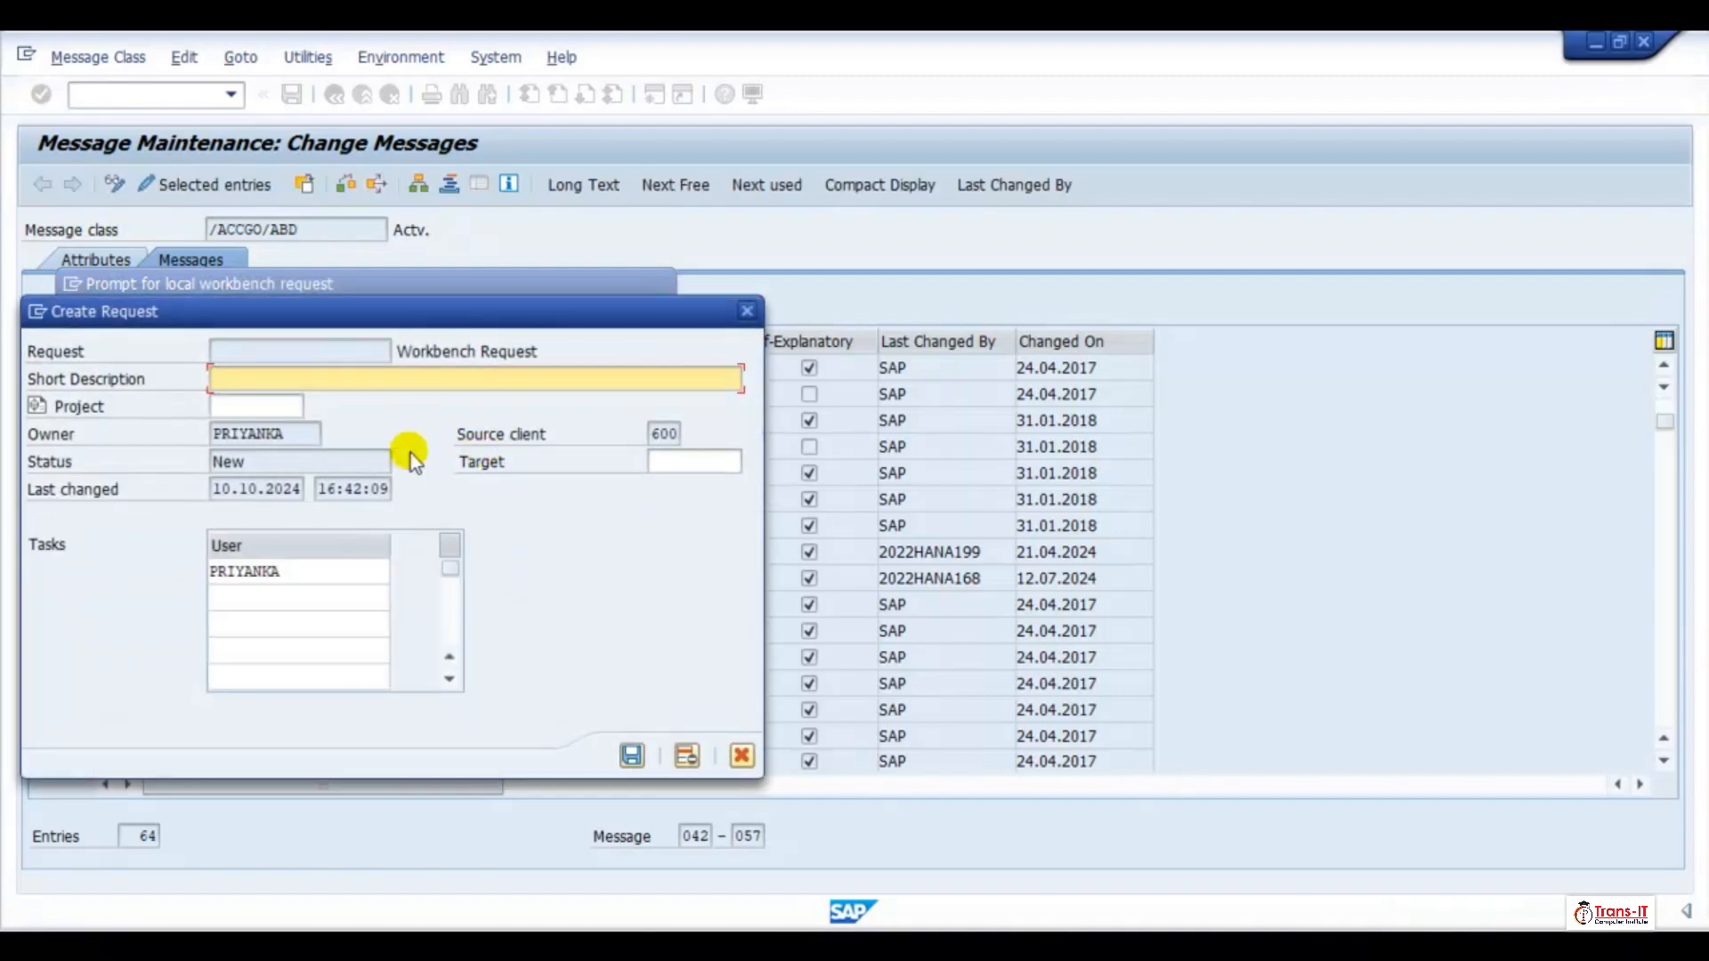
{"action": "type", "text": "TRE1"}
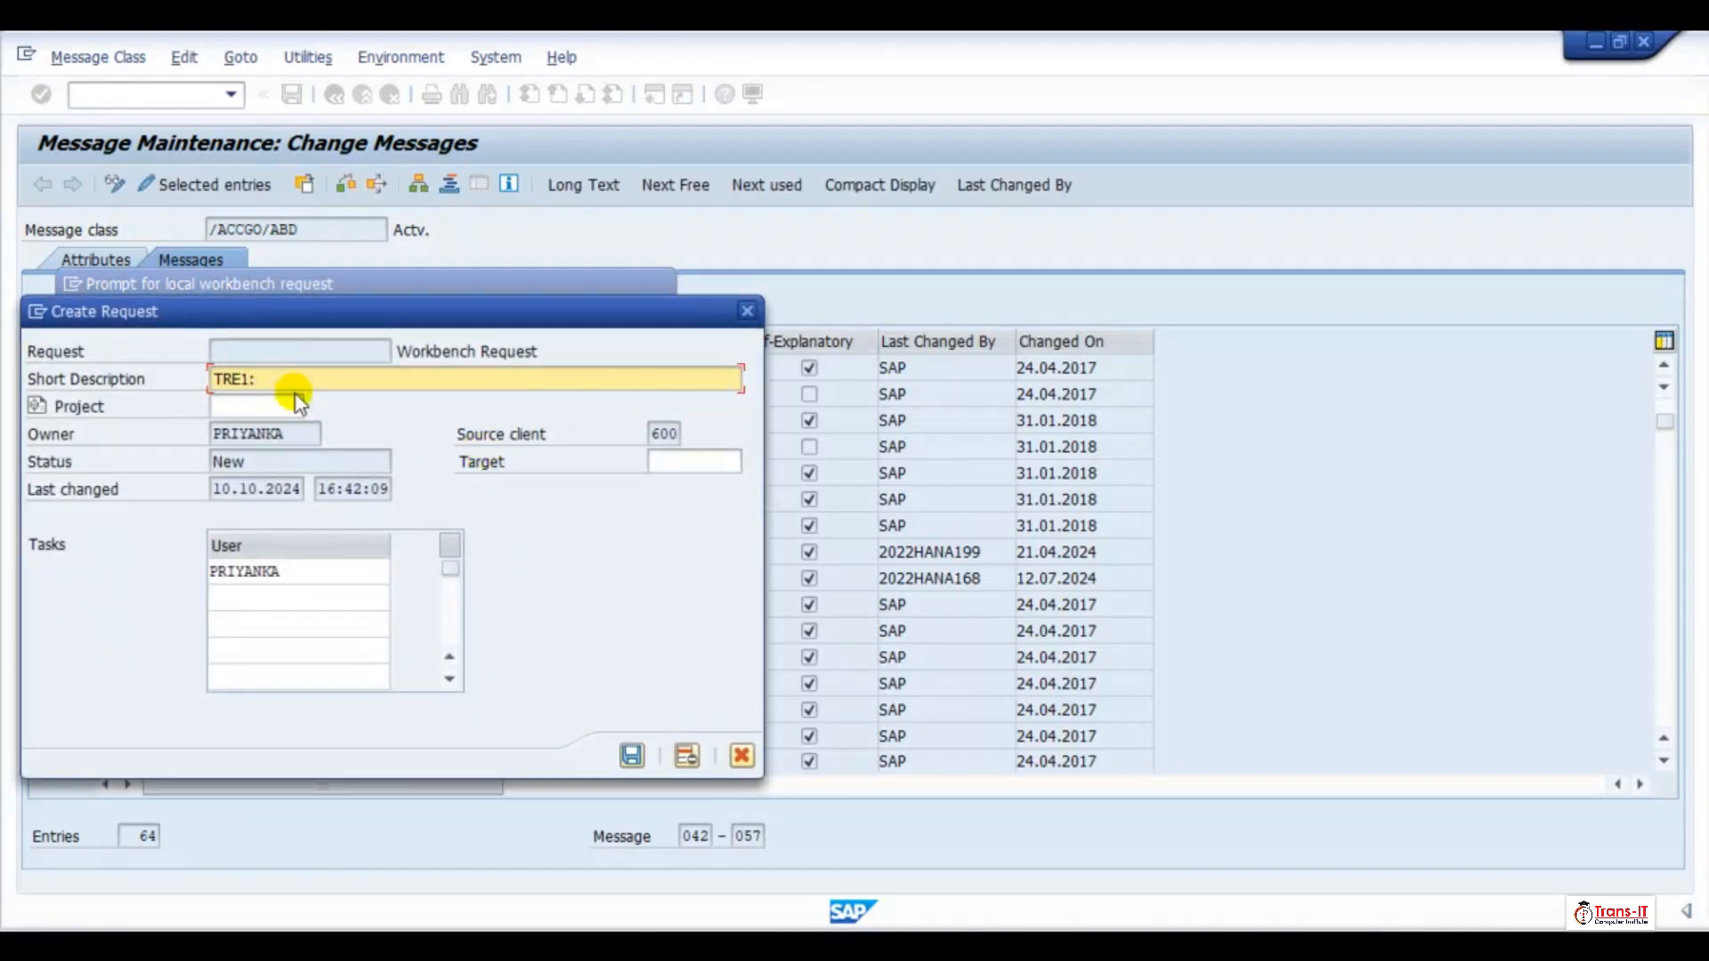
{"action": "type", "text": ": Validation t]rule for business area"}
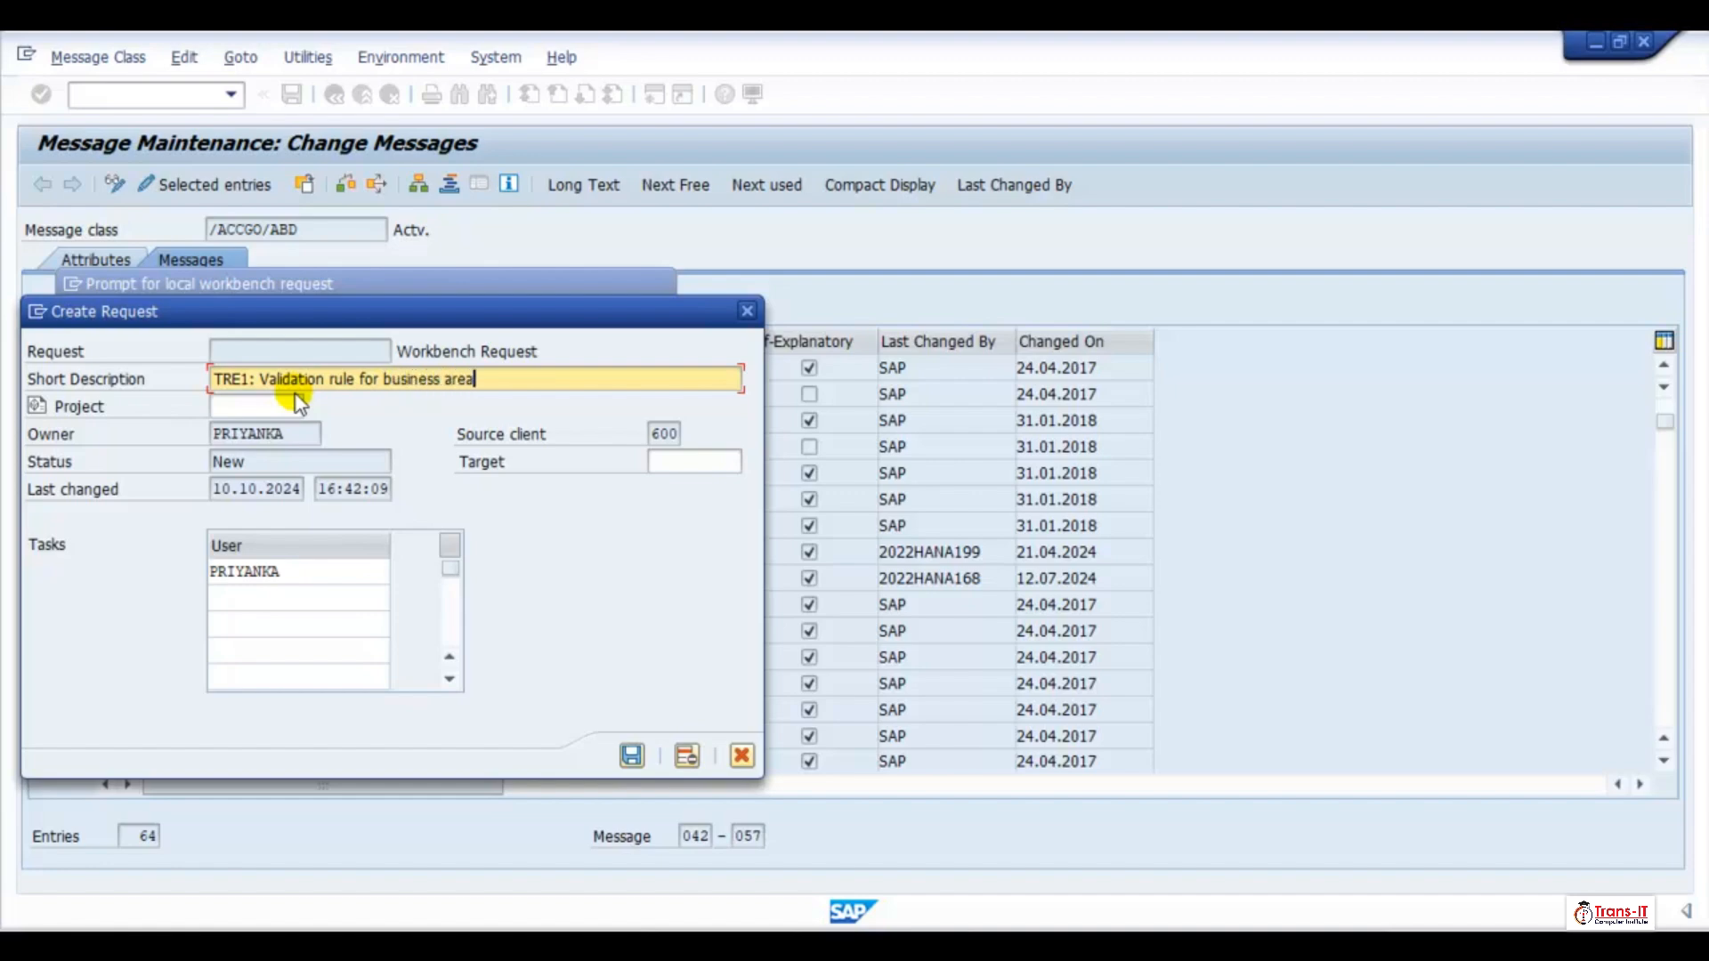
{"action": "left_click", "coordinate": [631, 755]}
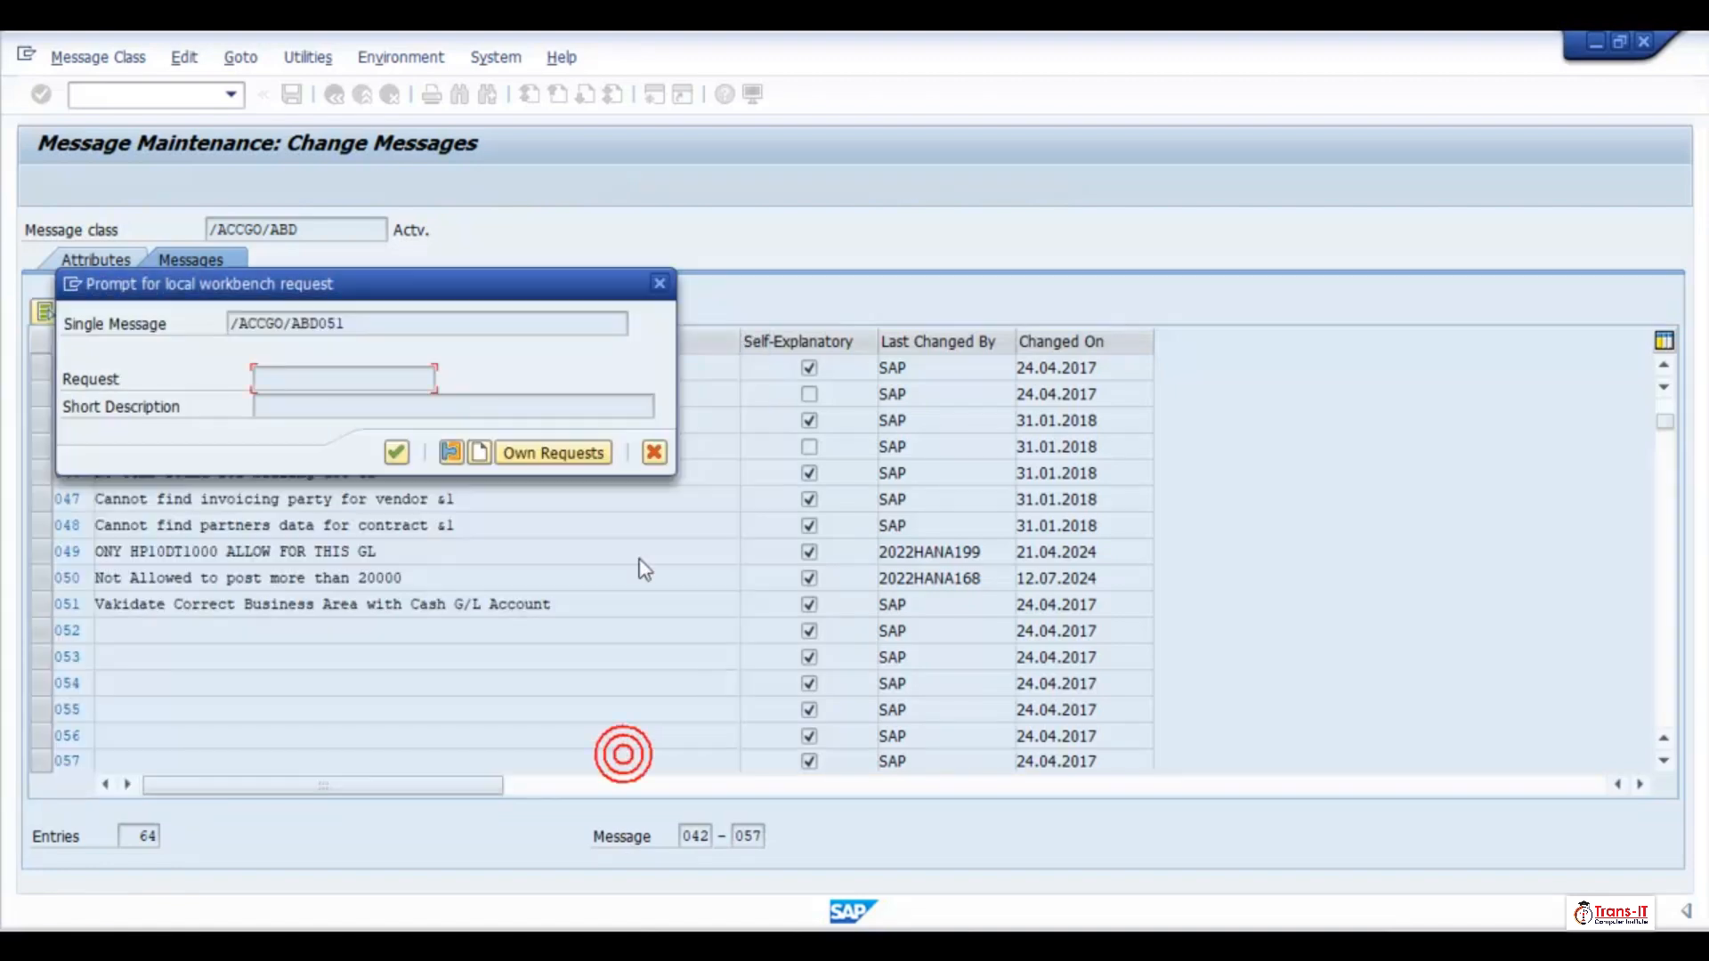
{"action": "left_click", "coordinate": [396, 452]}
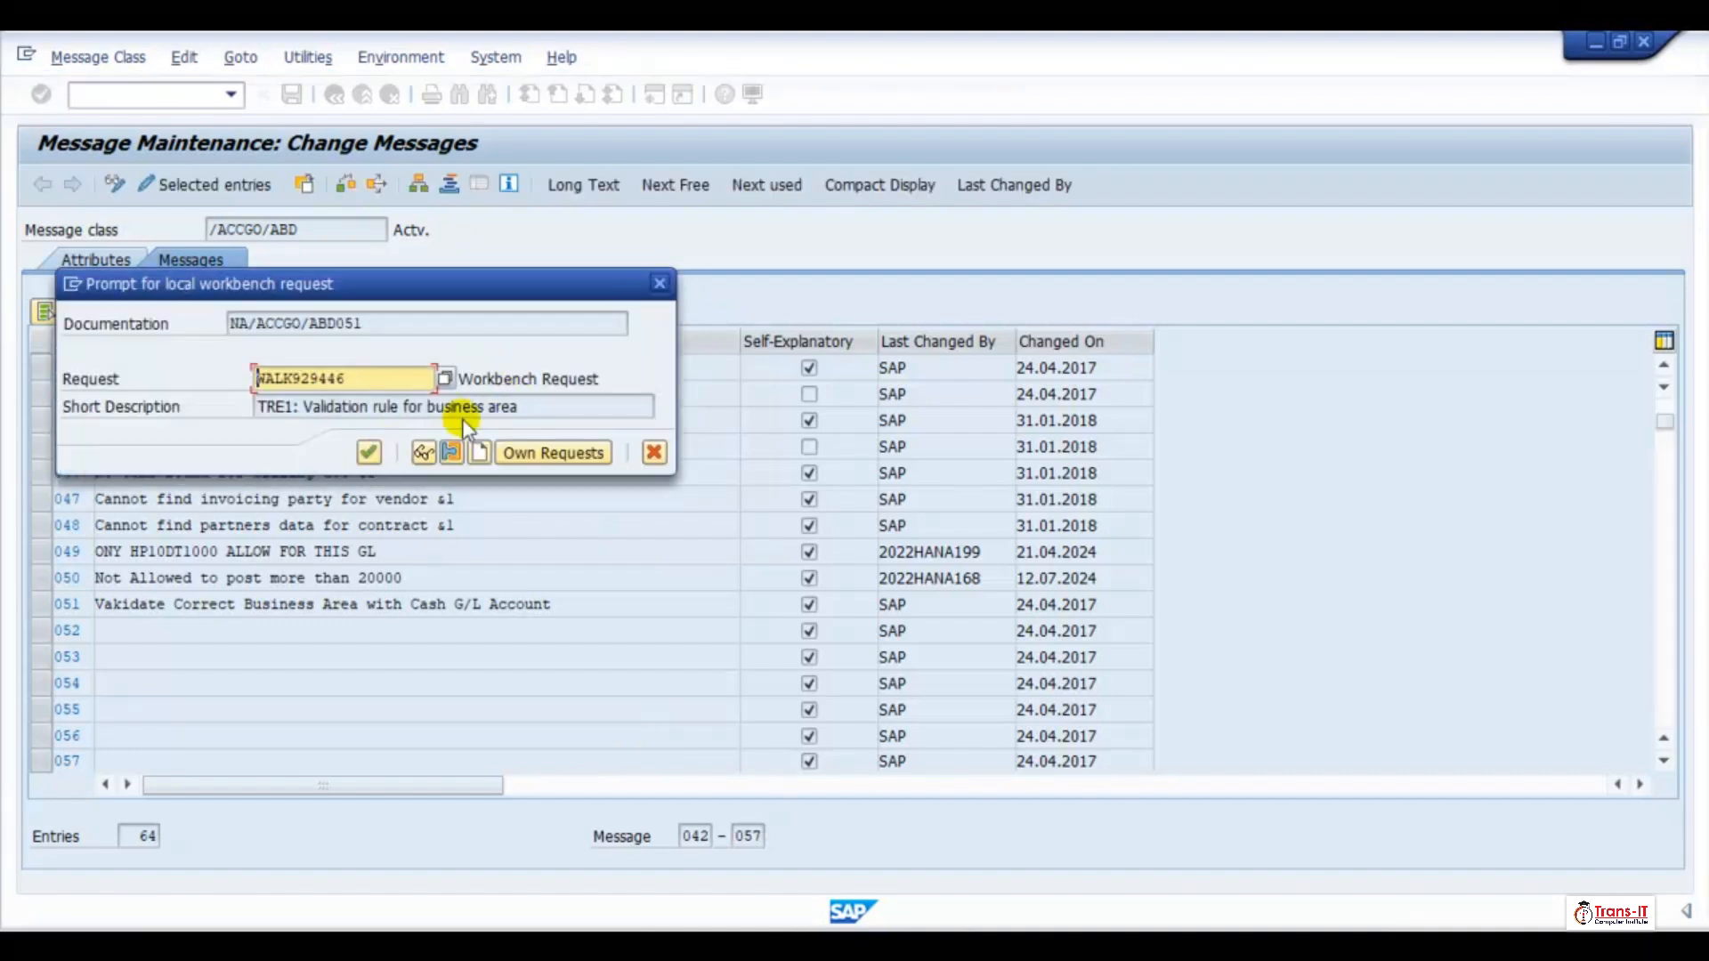
{"action": "left_click", "coordinate": [368, 452]}
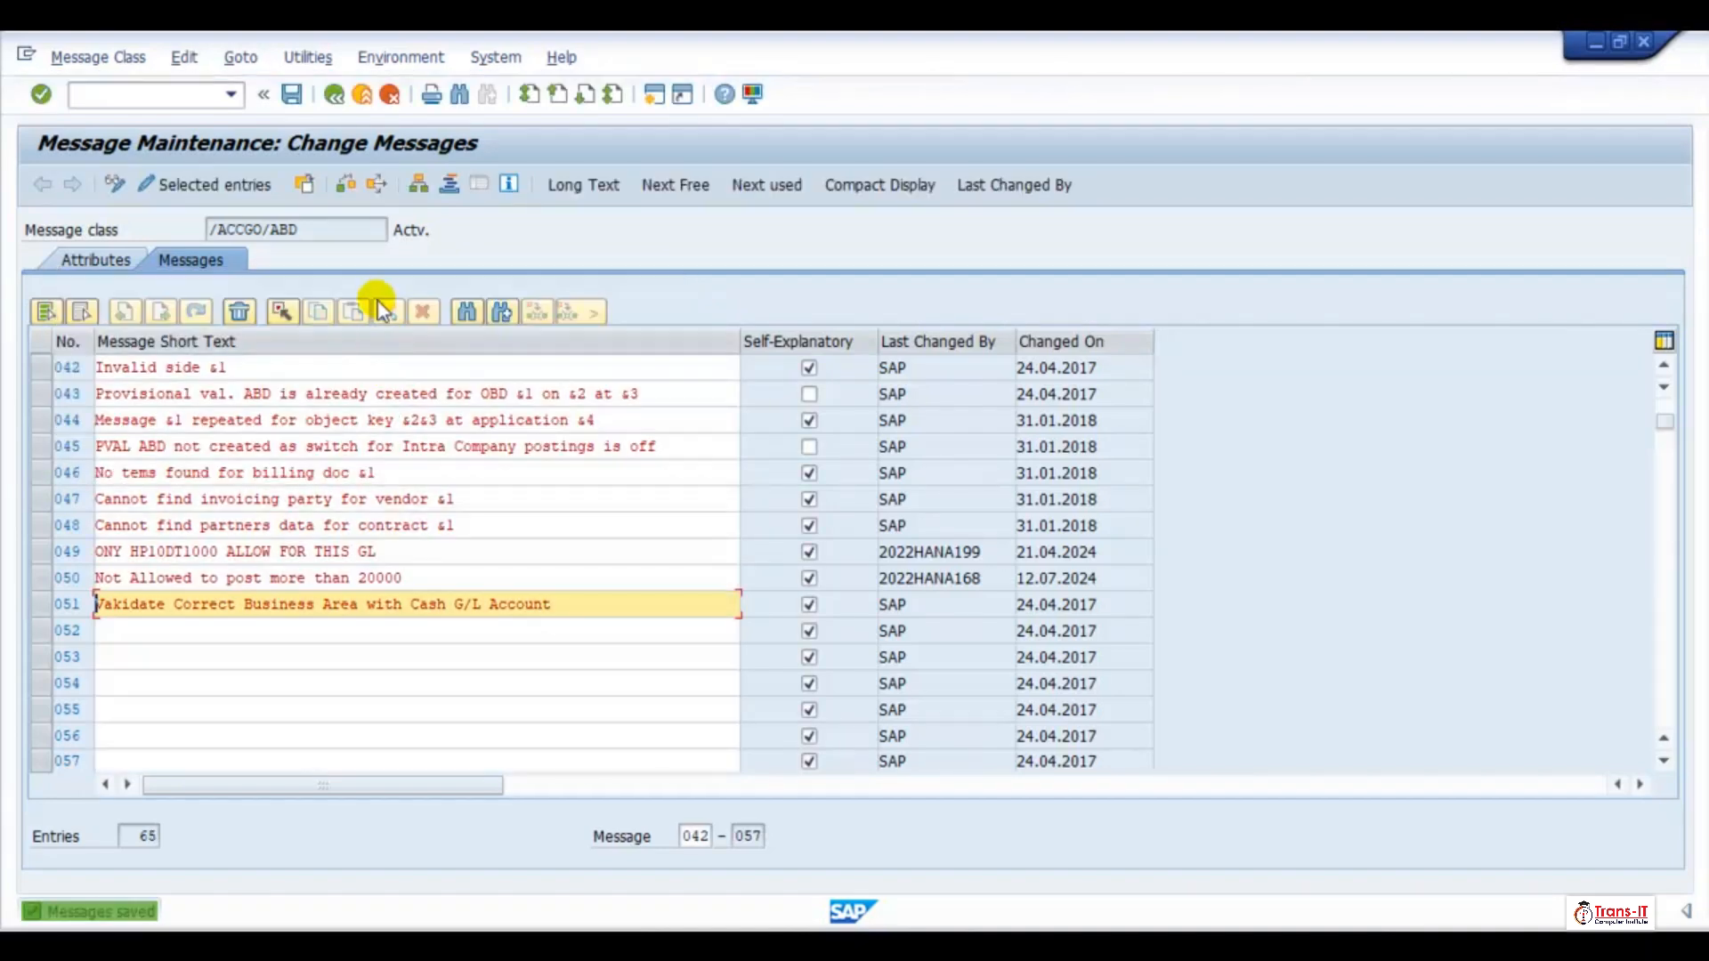
Return to the Step 001 message of validation ZBUAREA and set its message number to 051
{"action": "left_click", "coordinate": [334, 94]}
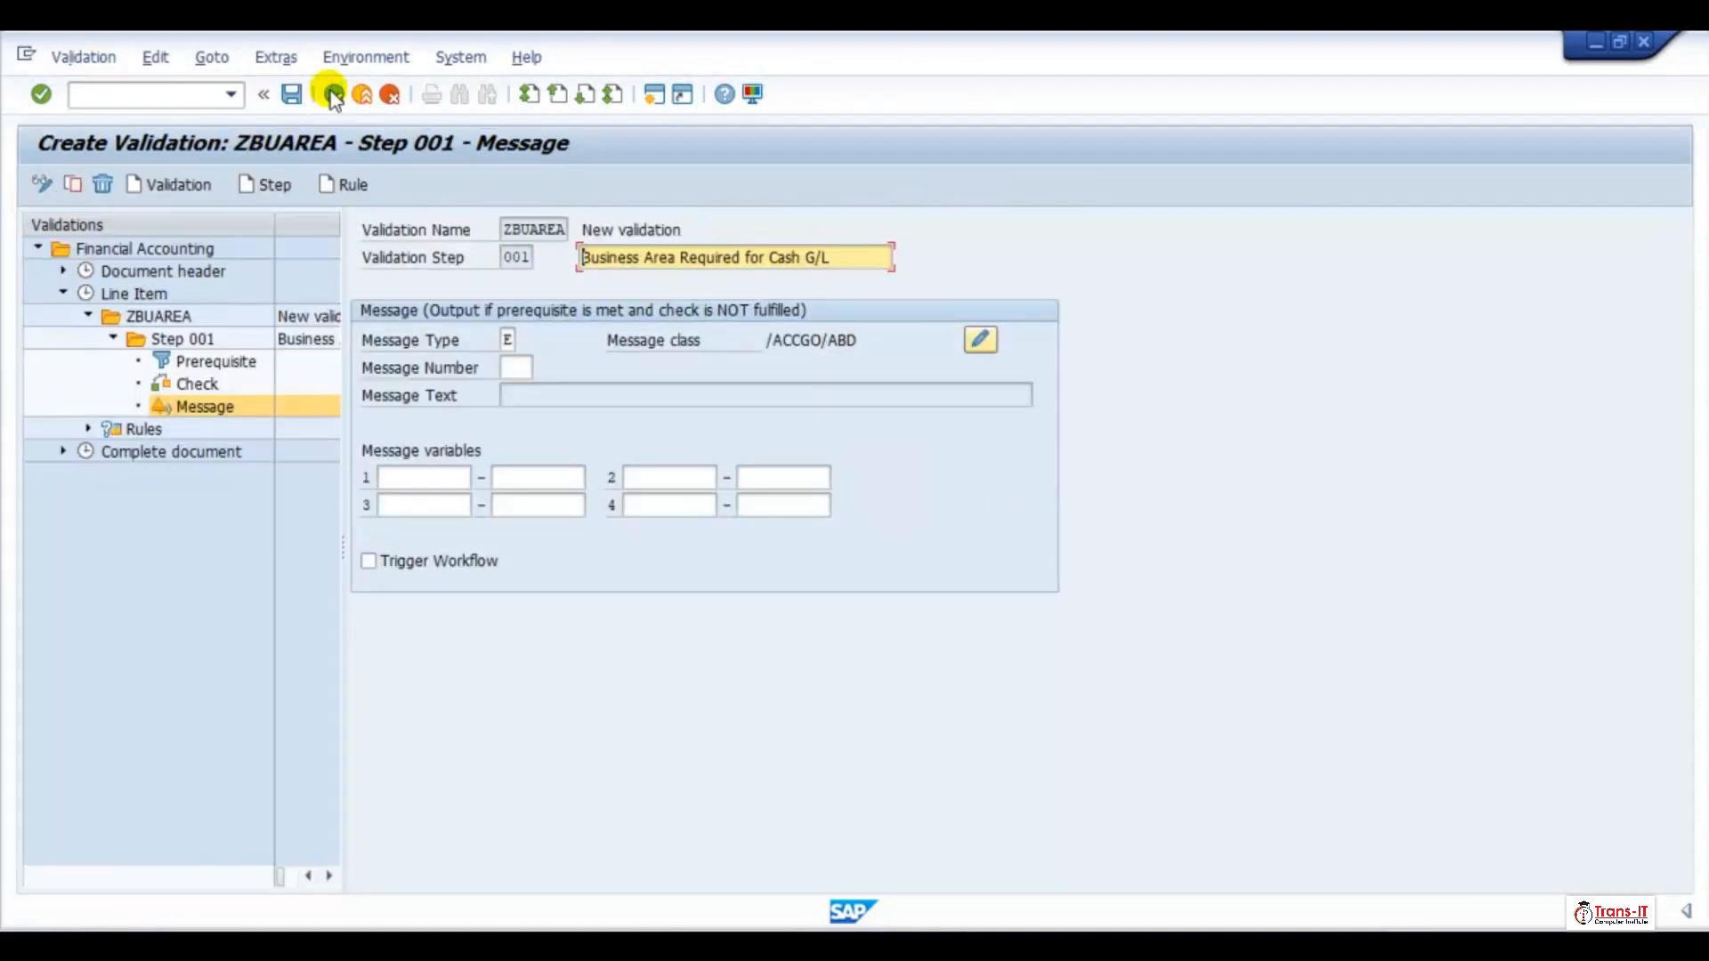
{"action": "left_click", "coordinate": [513, 367]}
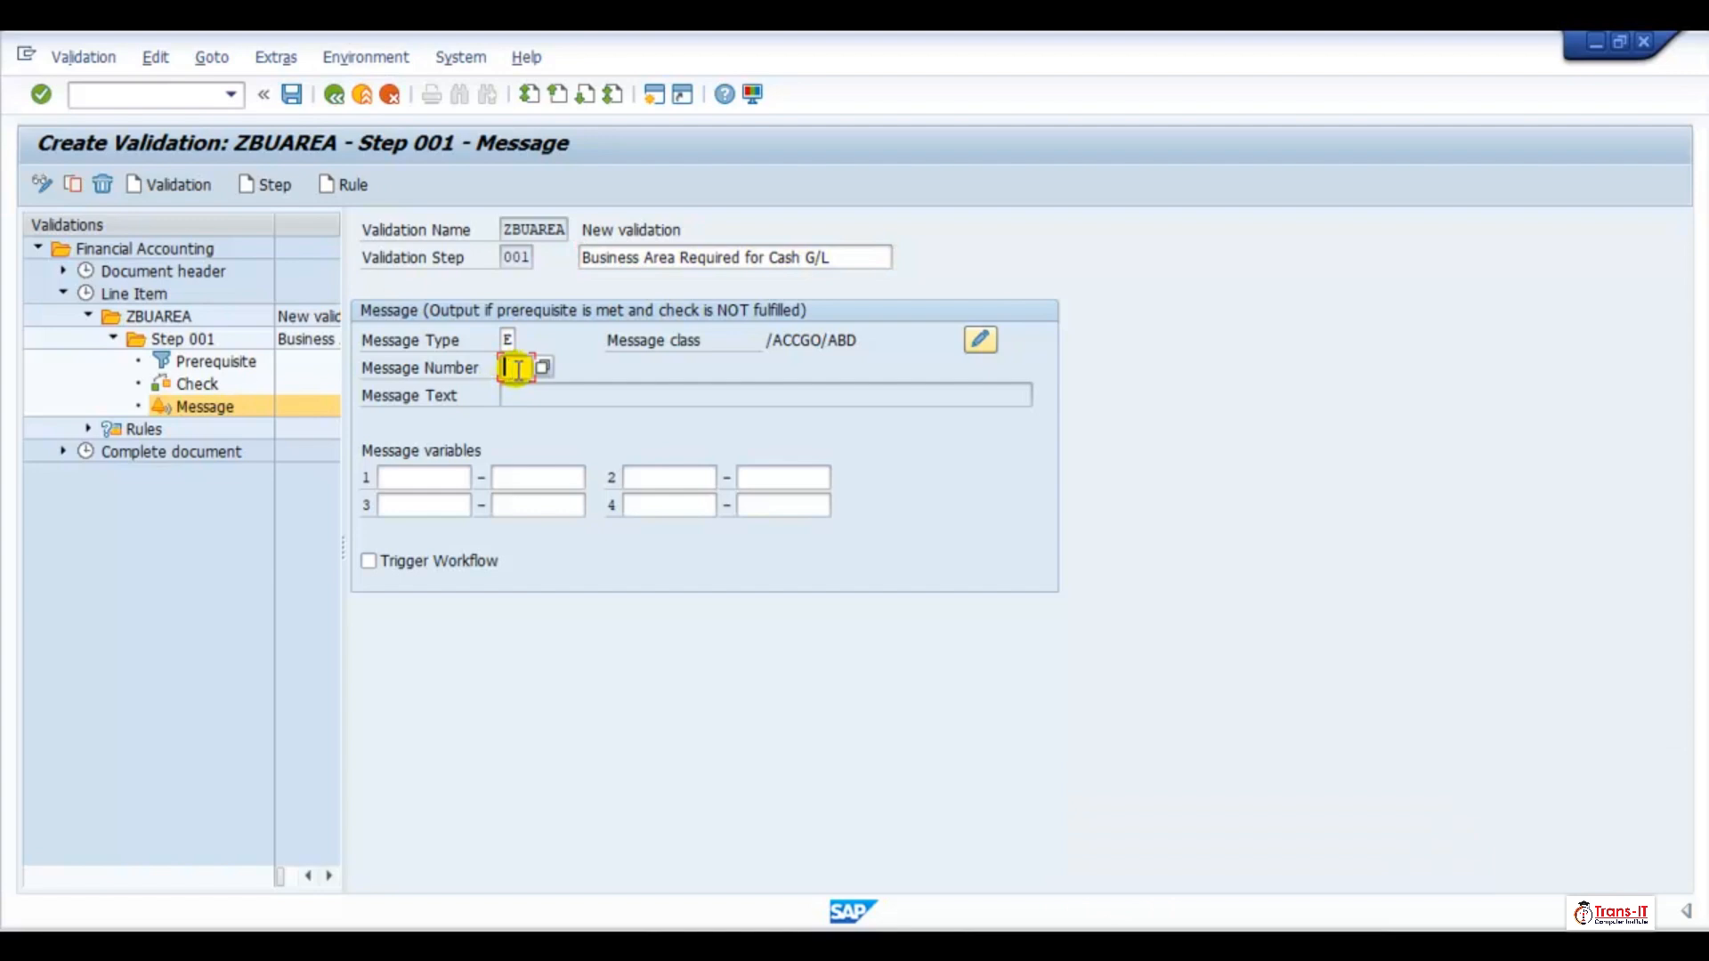
{"action": "type", "text": "051"}
Open the Step 001 overview to check prerequisite, check and message, and save validation ZBUAREA
{"action": "left_click", "coordinate": [182, 341]}
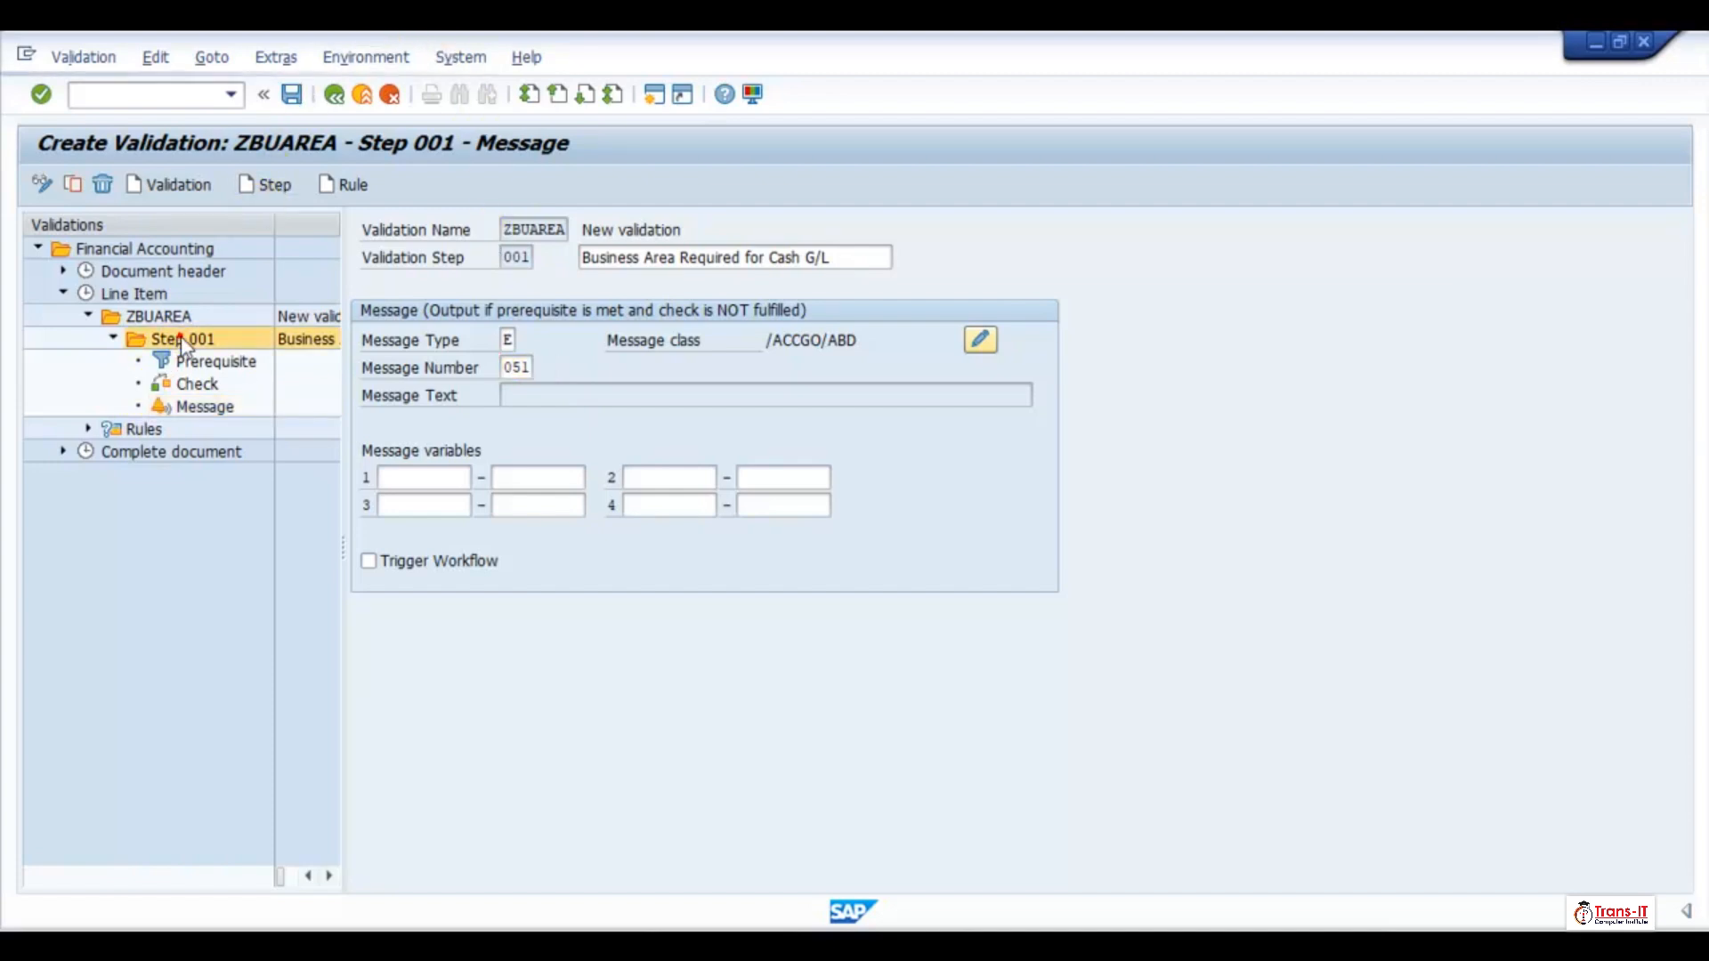
{"action": "double_click", "coordinate": [182, 341]}
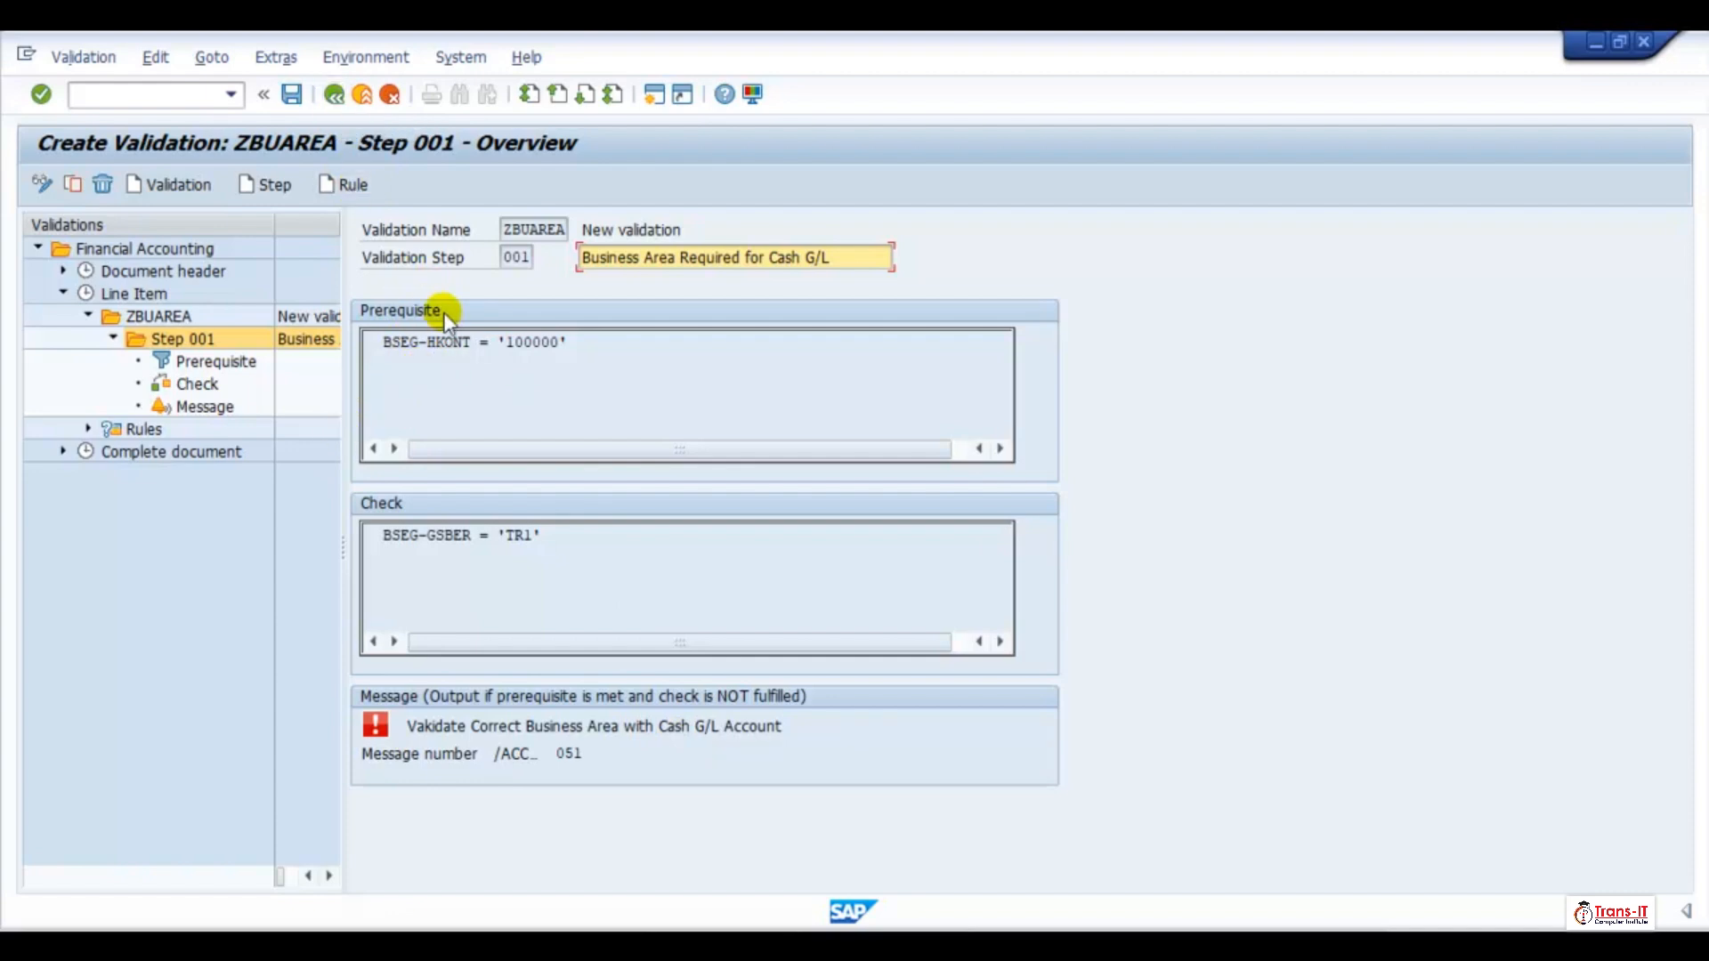
{"action": "left_click", "coordinate": [293, 94]}
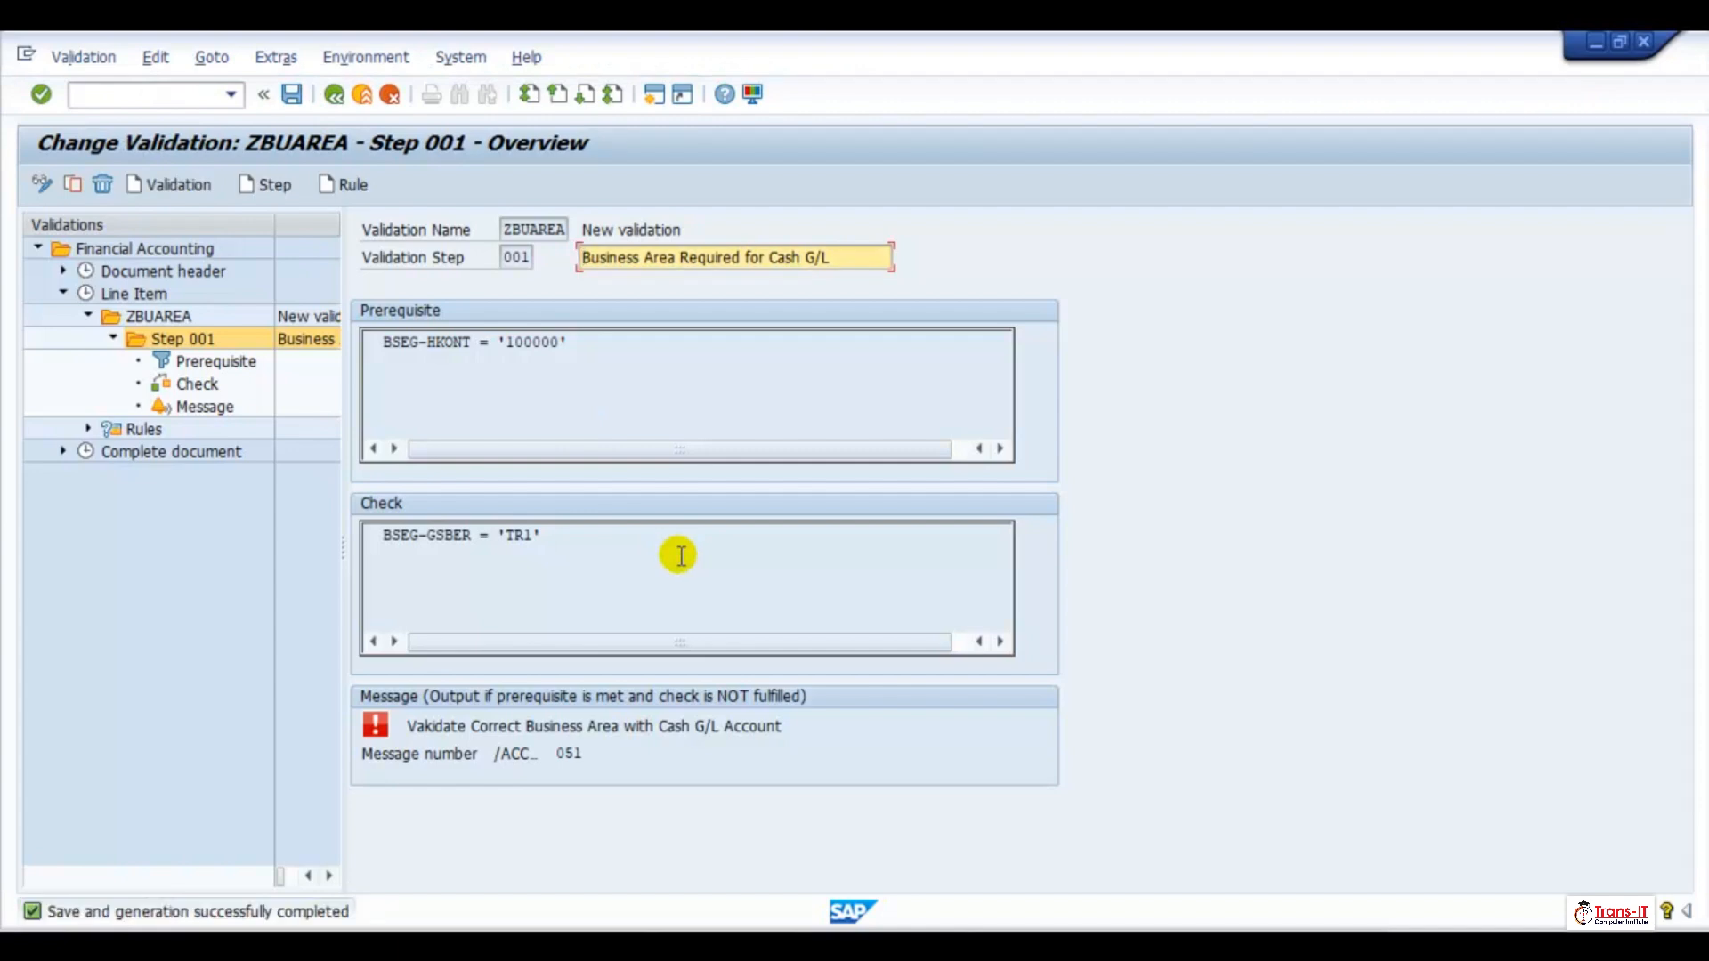
Return to the new entries overview and set the activation level of validation ZBUAREA for company code TRE1 to 1 (Active)
{"action": "left_click", "coordinate": [332, 96]}
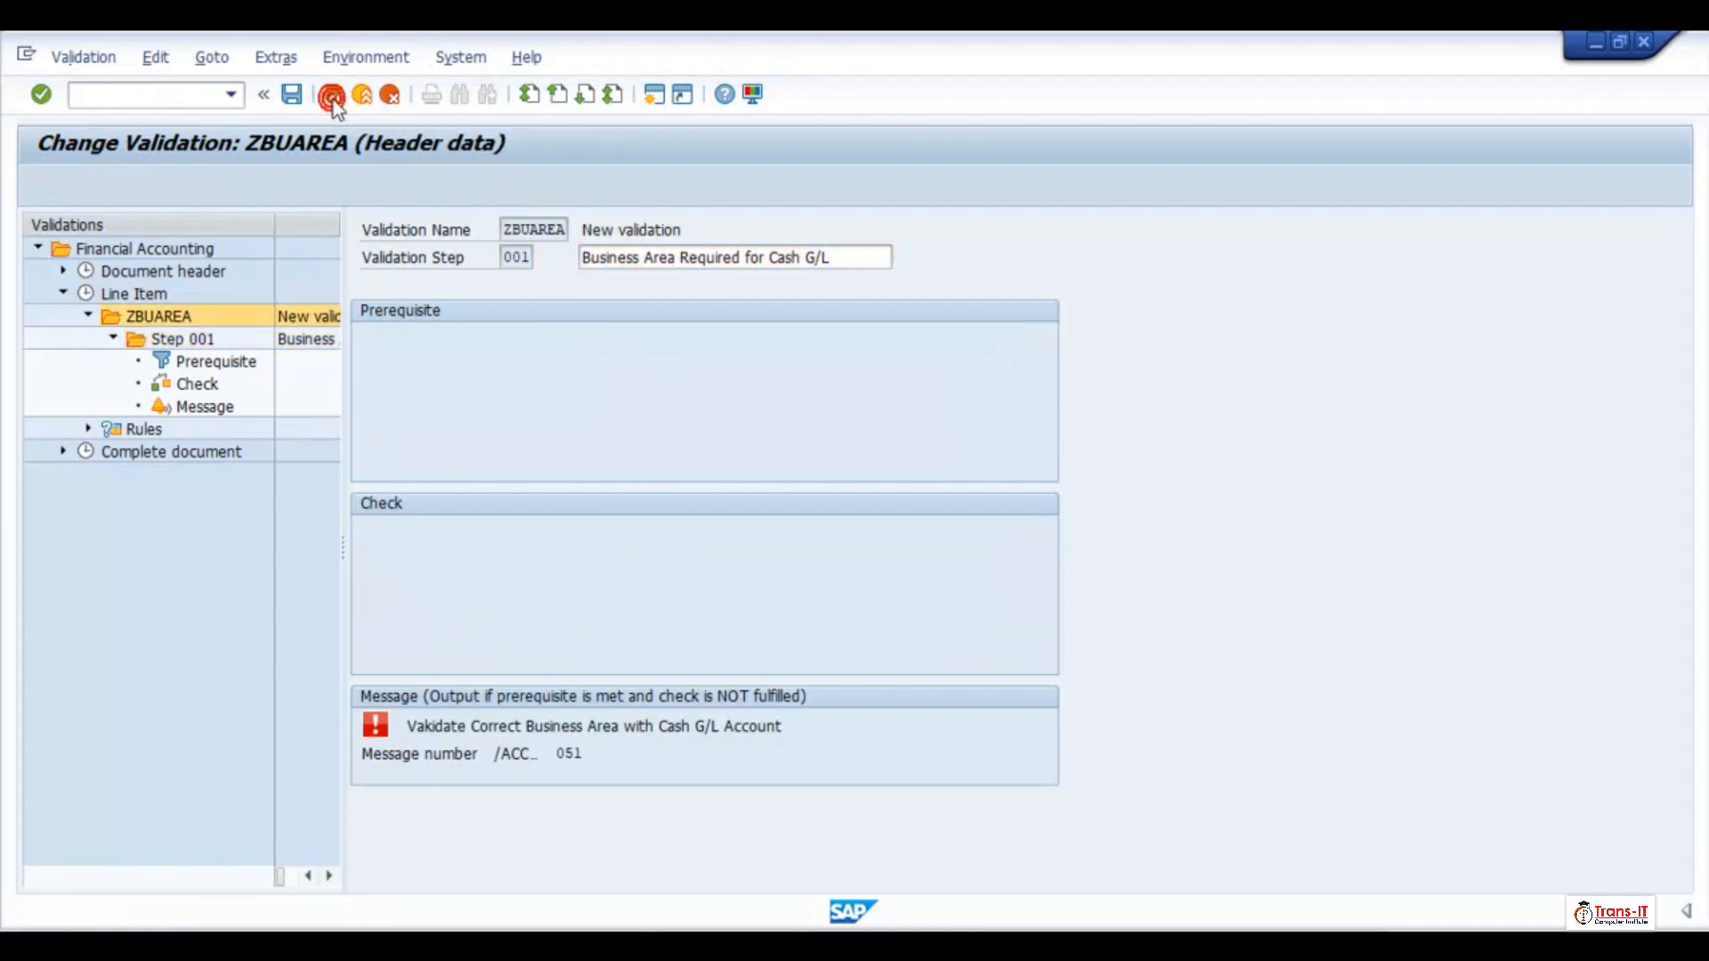
{"action": "left_click", "coordinate": [333, 97]}
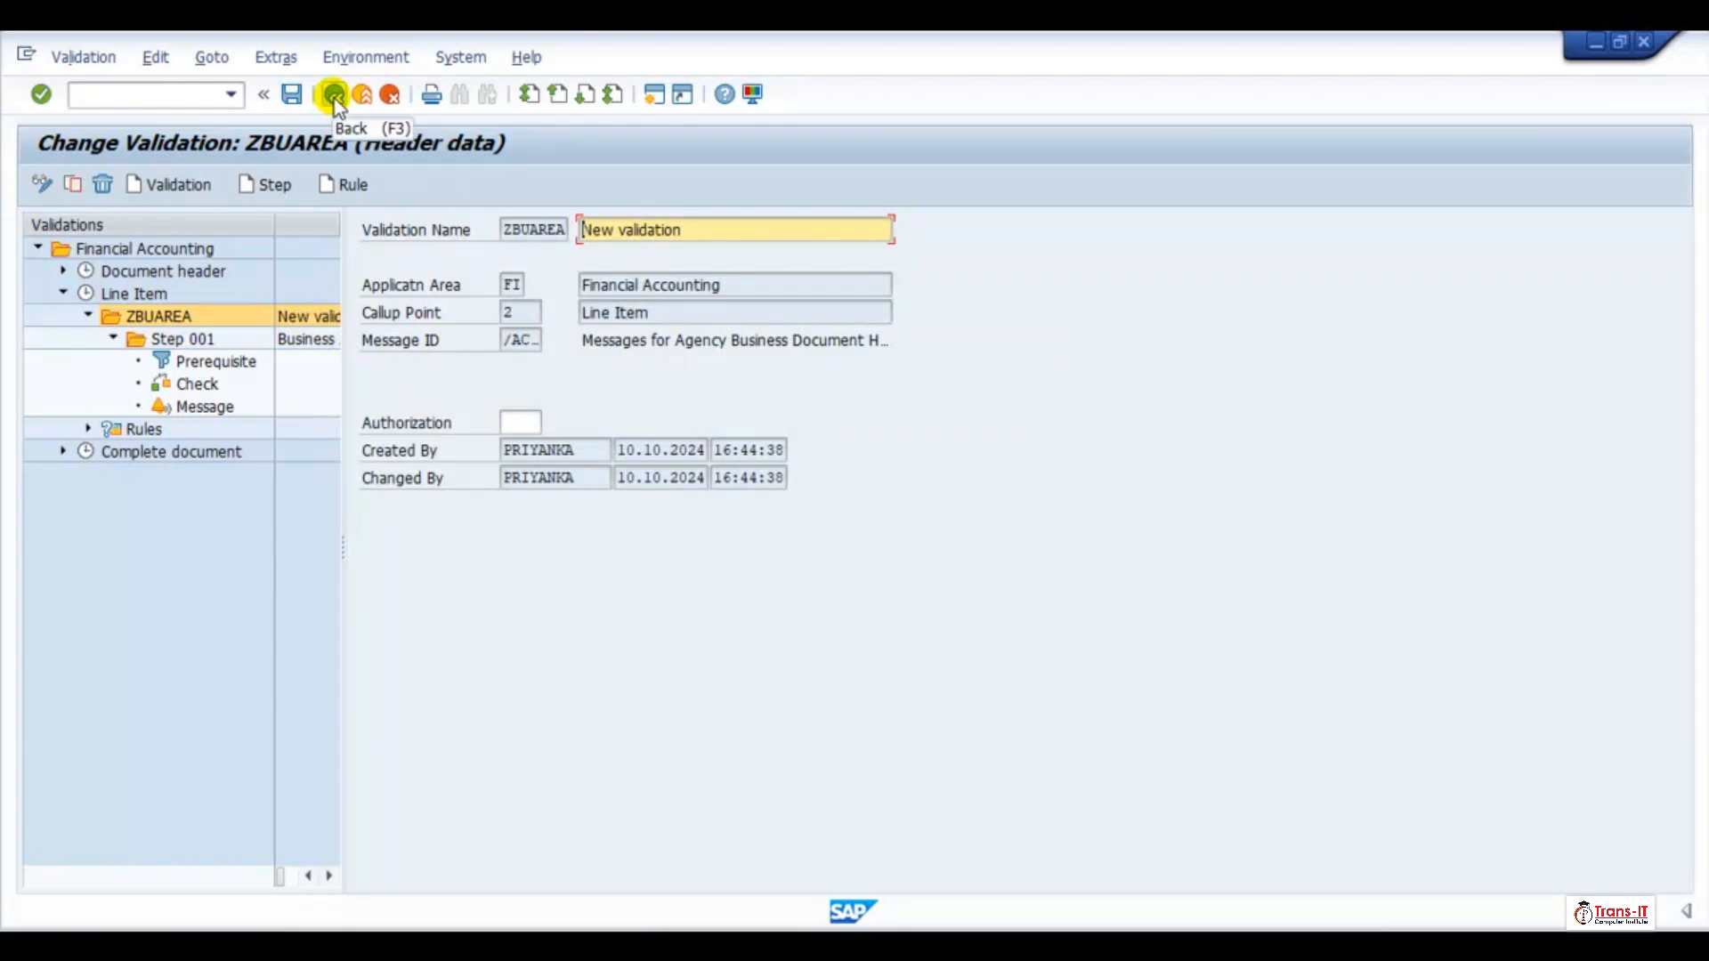
{"action": "left_click", "coordinate": [333, 95]}
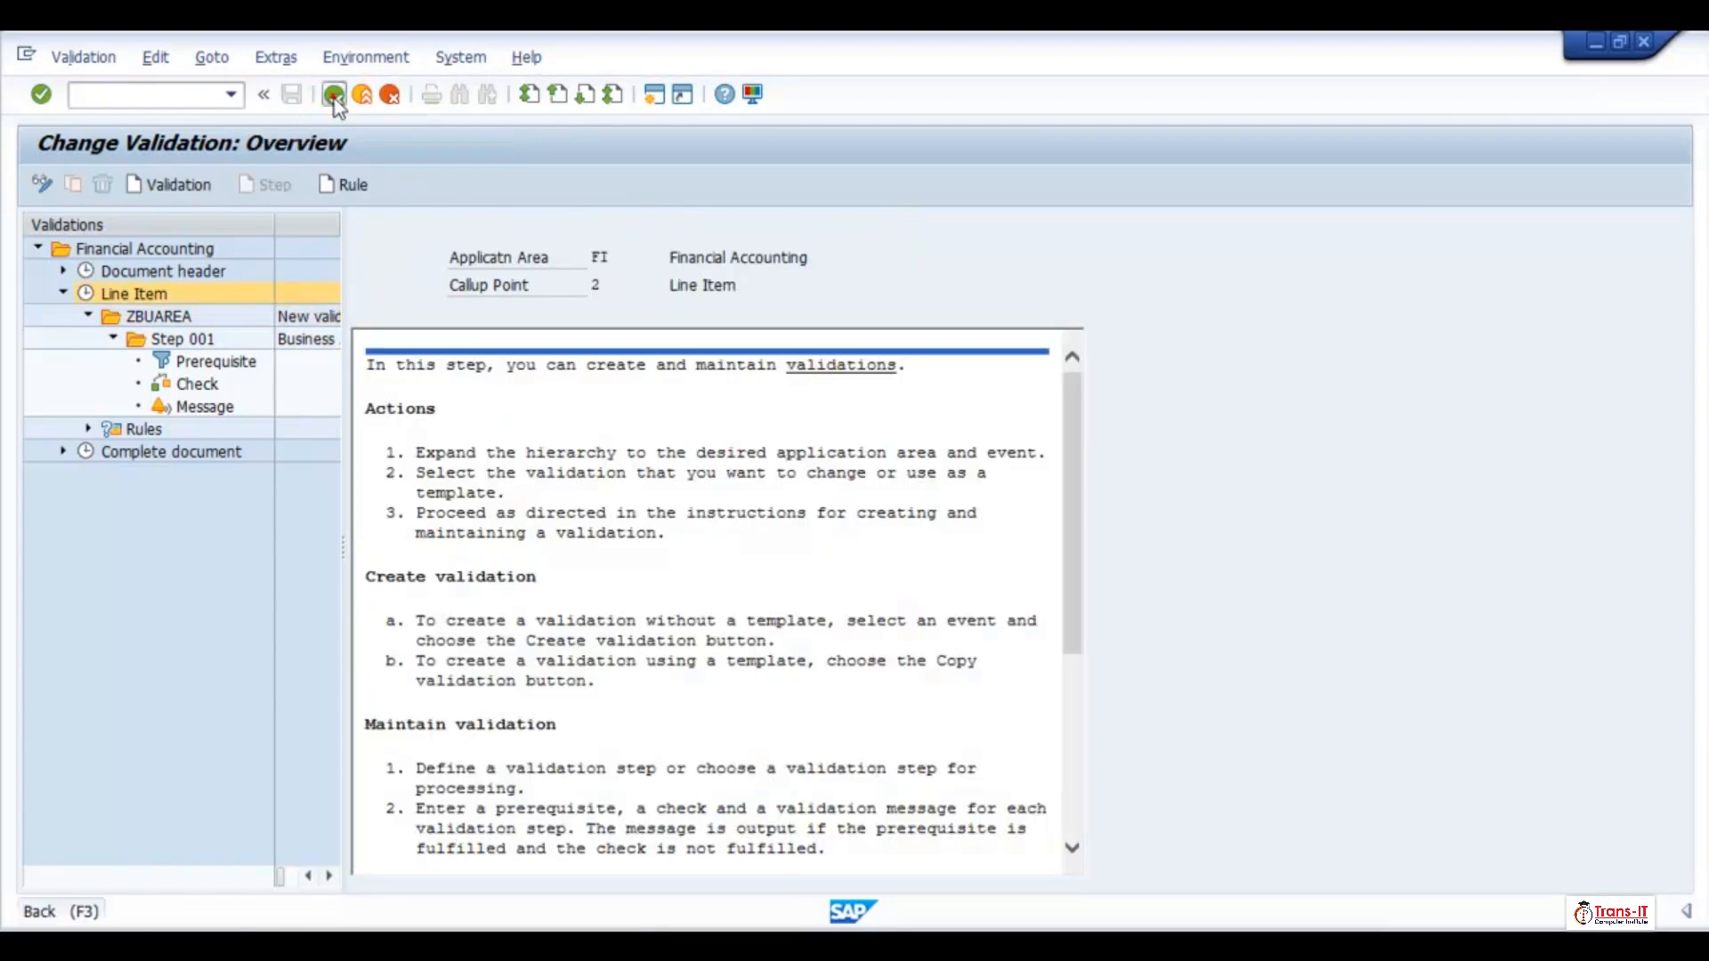
{"action": "left_click", "coordinate": [334, 94]}
{"action": "left_click", "coordinate": [334, 96]}
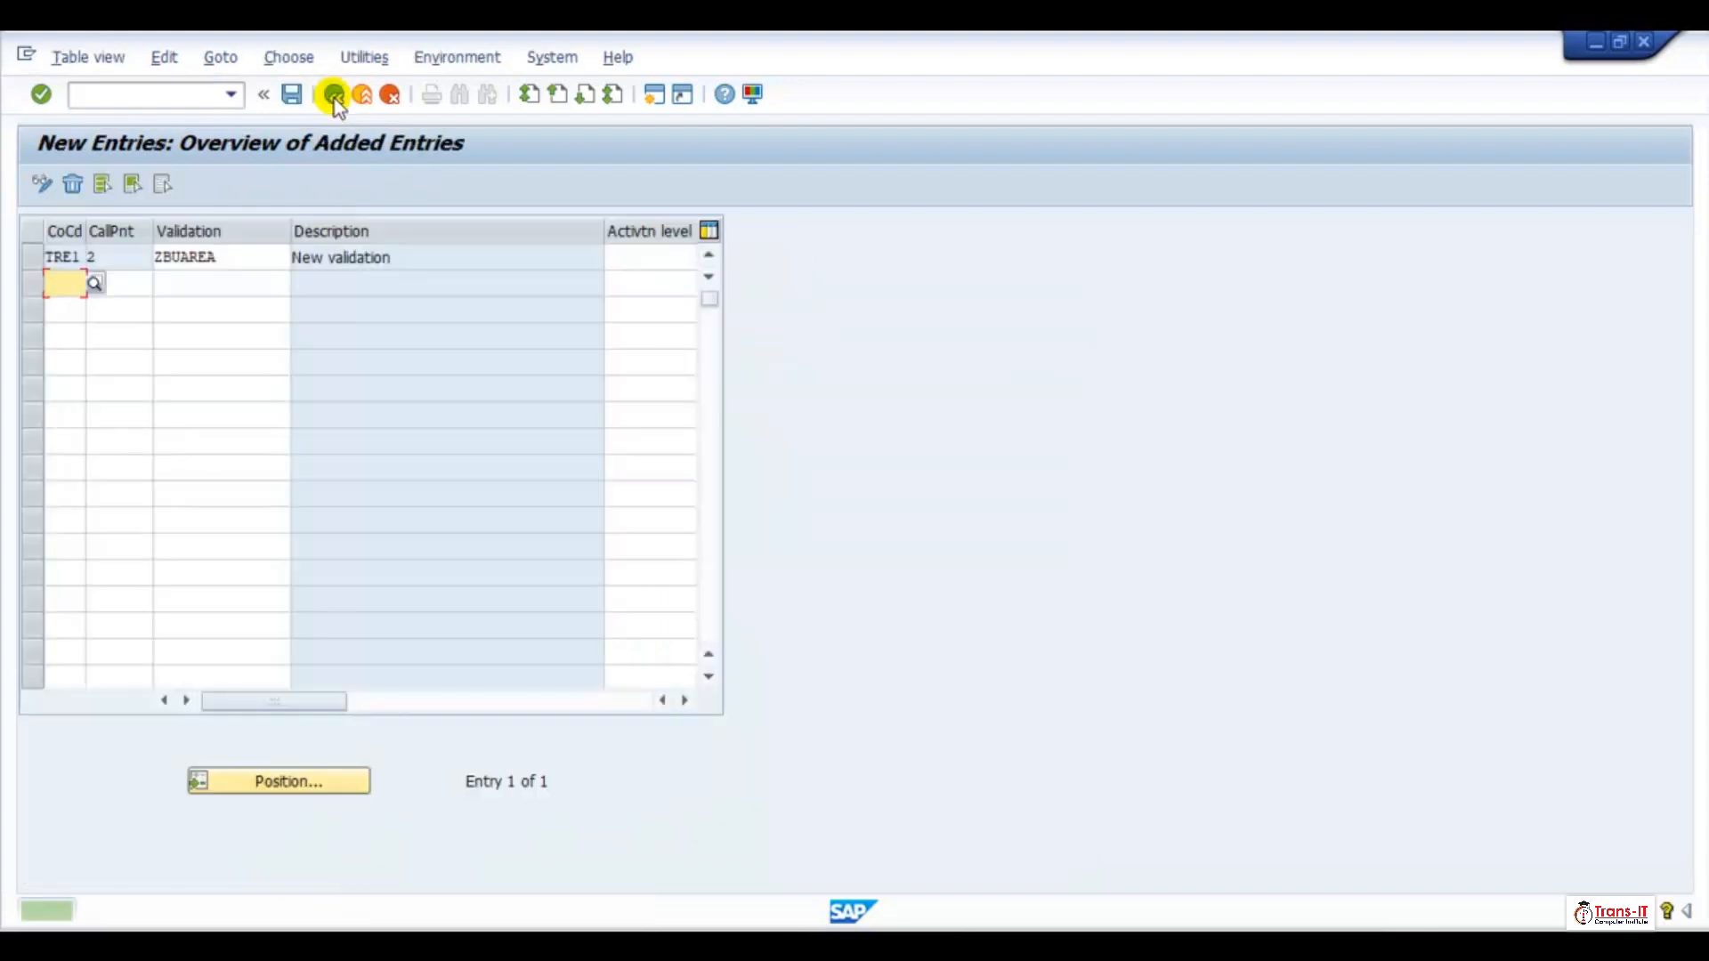
{"action": "left_click", "coordinate": [651, 256]}
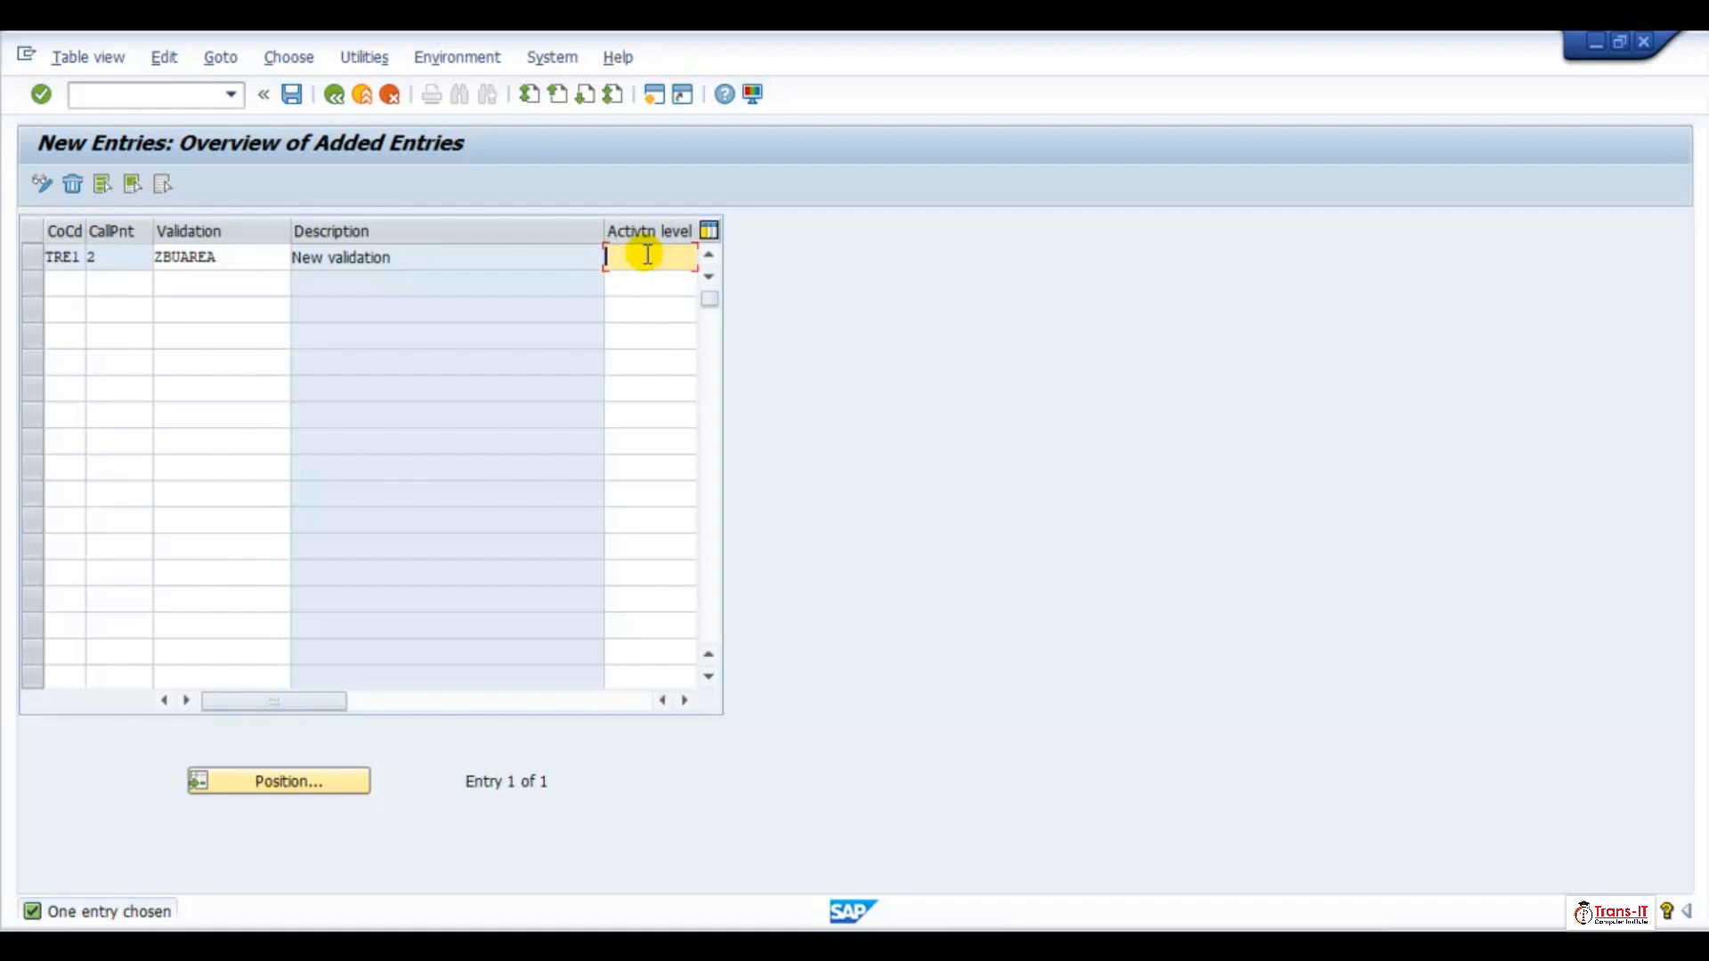
{"action": "key", "text": "F4"}
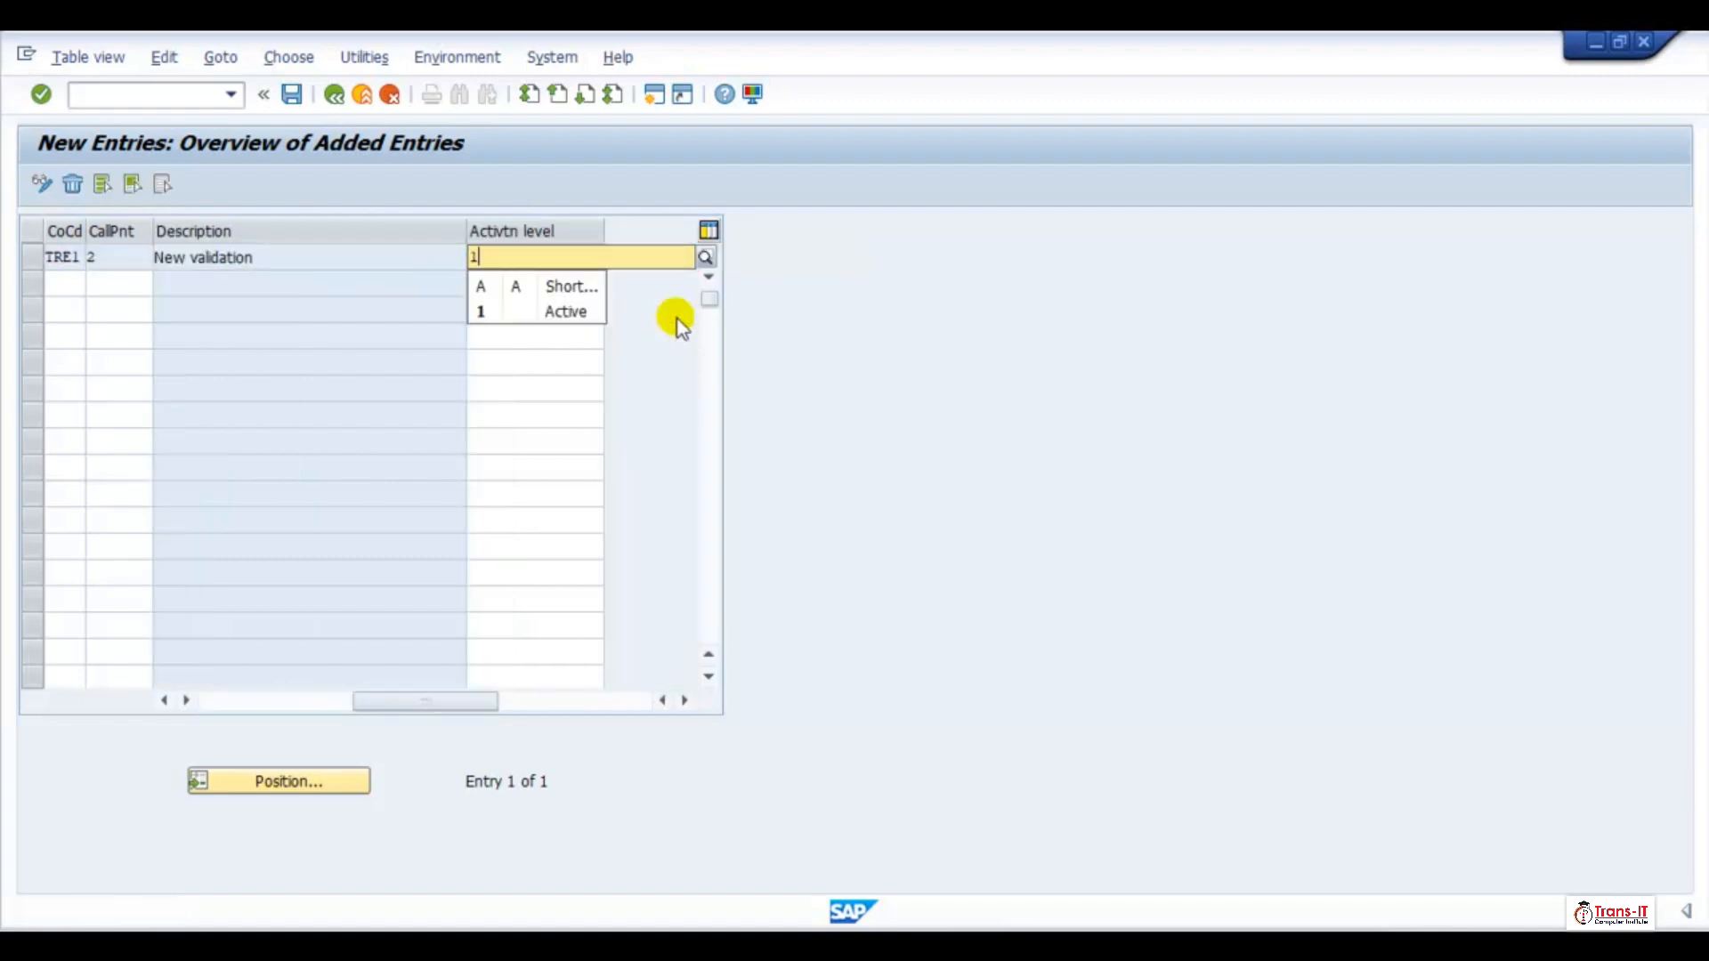
{"action": "left_click", "coordinate": [567, 311]}
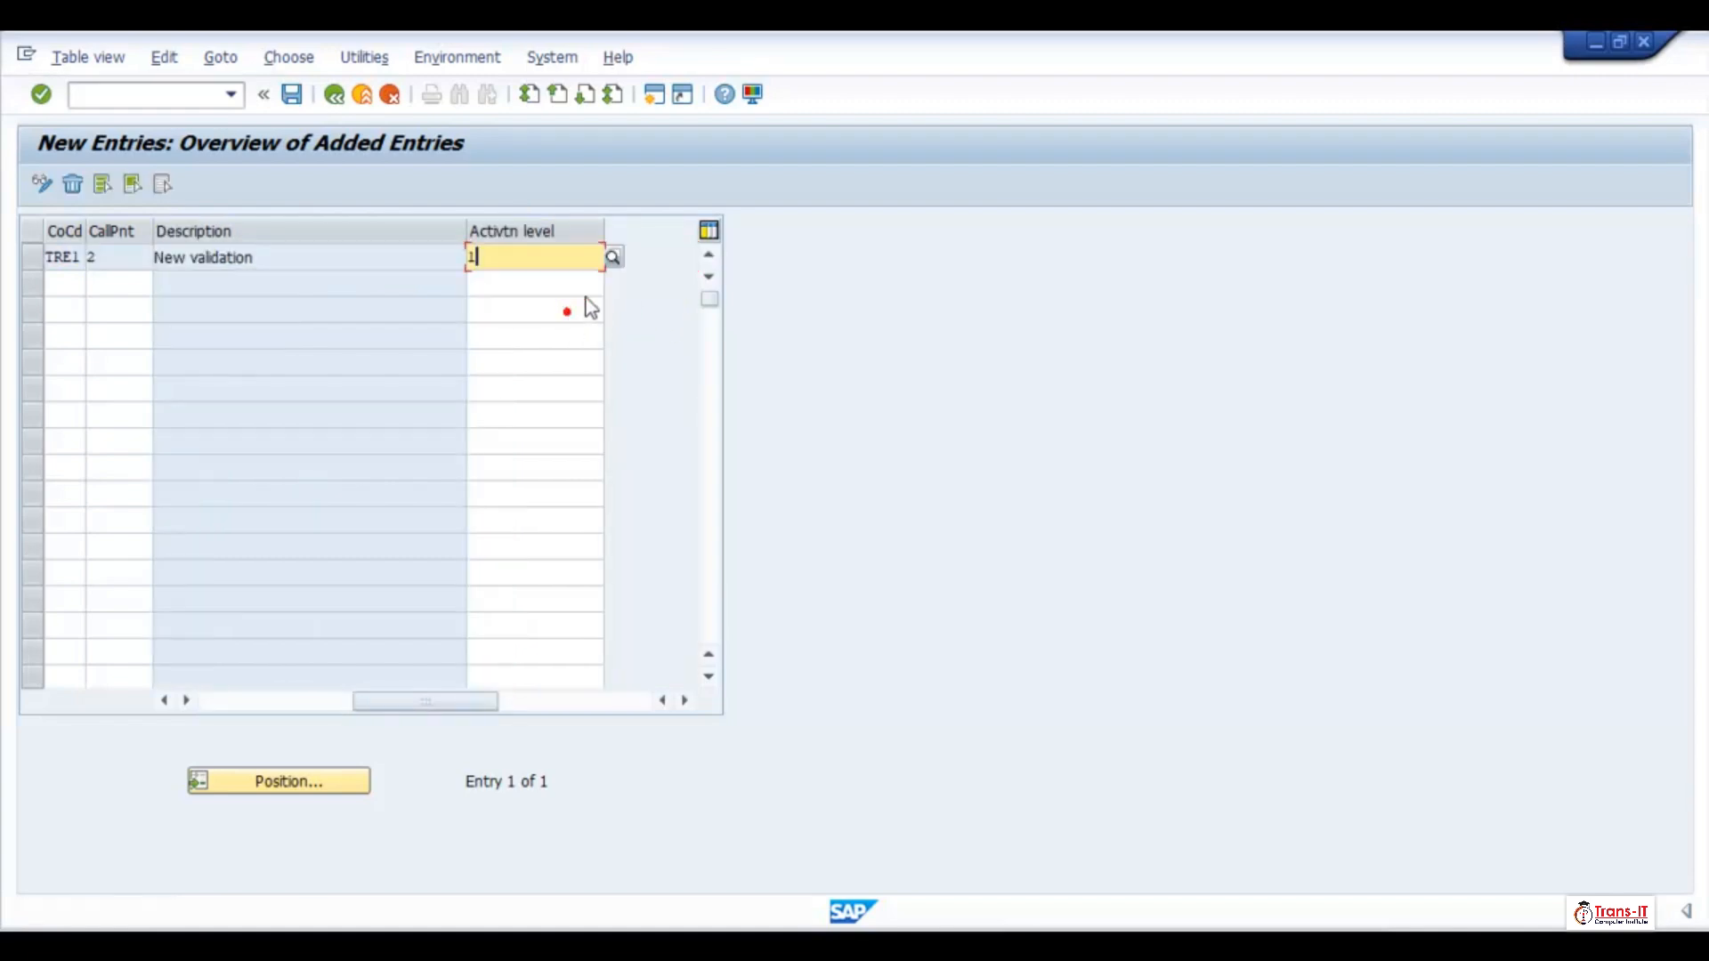
Save the TRE1 entry in a new customizing request with the short description "TRE1: Validation Rule for Business Area"
{"action": "left_click", "coordinate": [297, 104]}
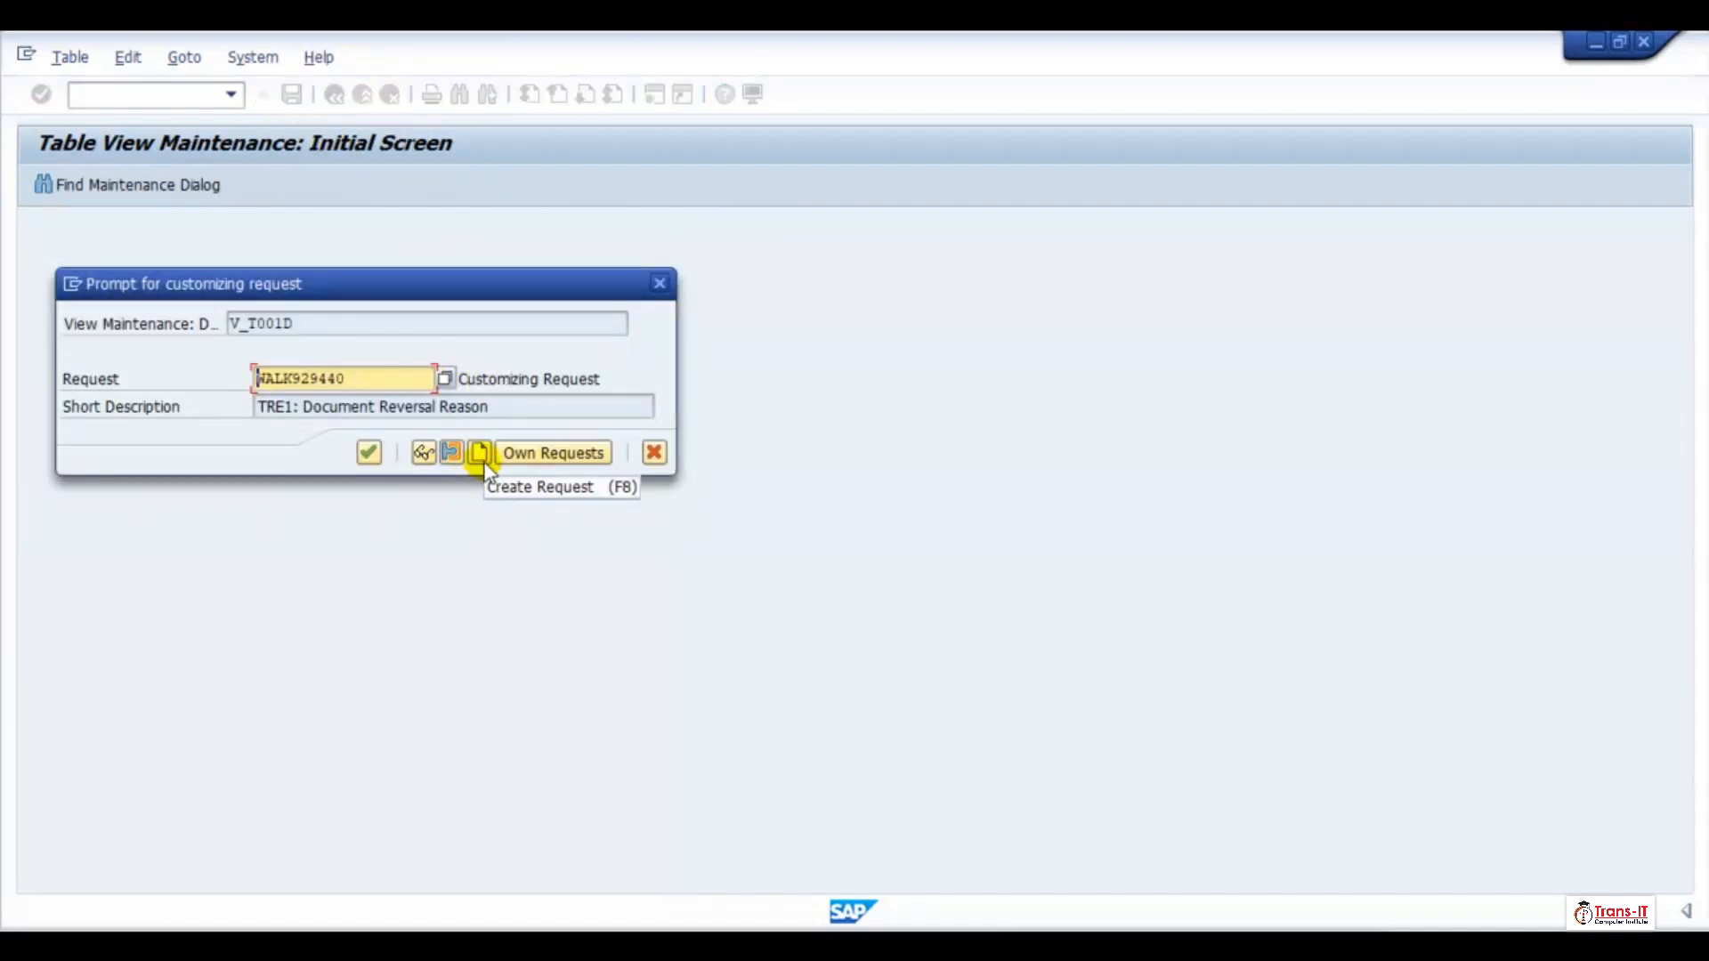
{"action": "left_click", "coordinate": [478, 453]}
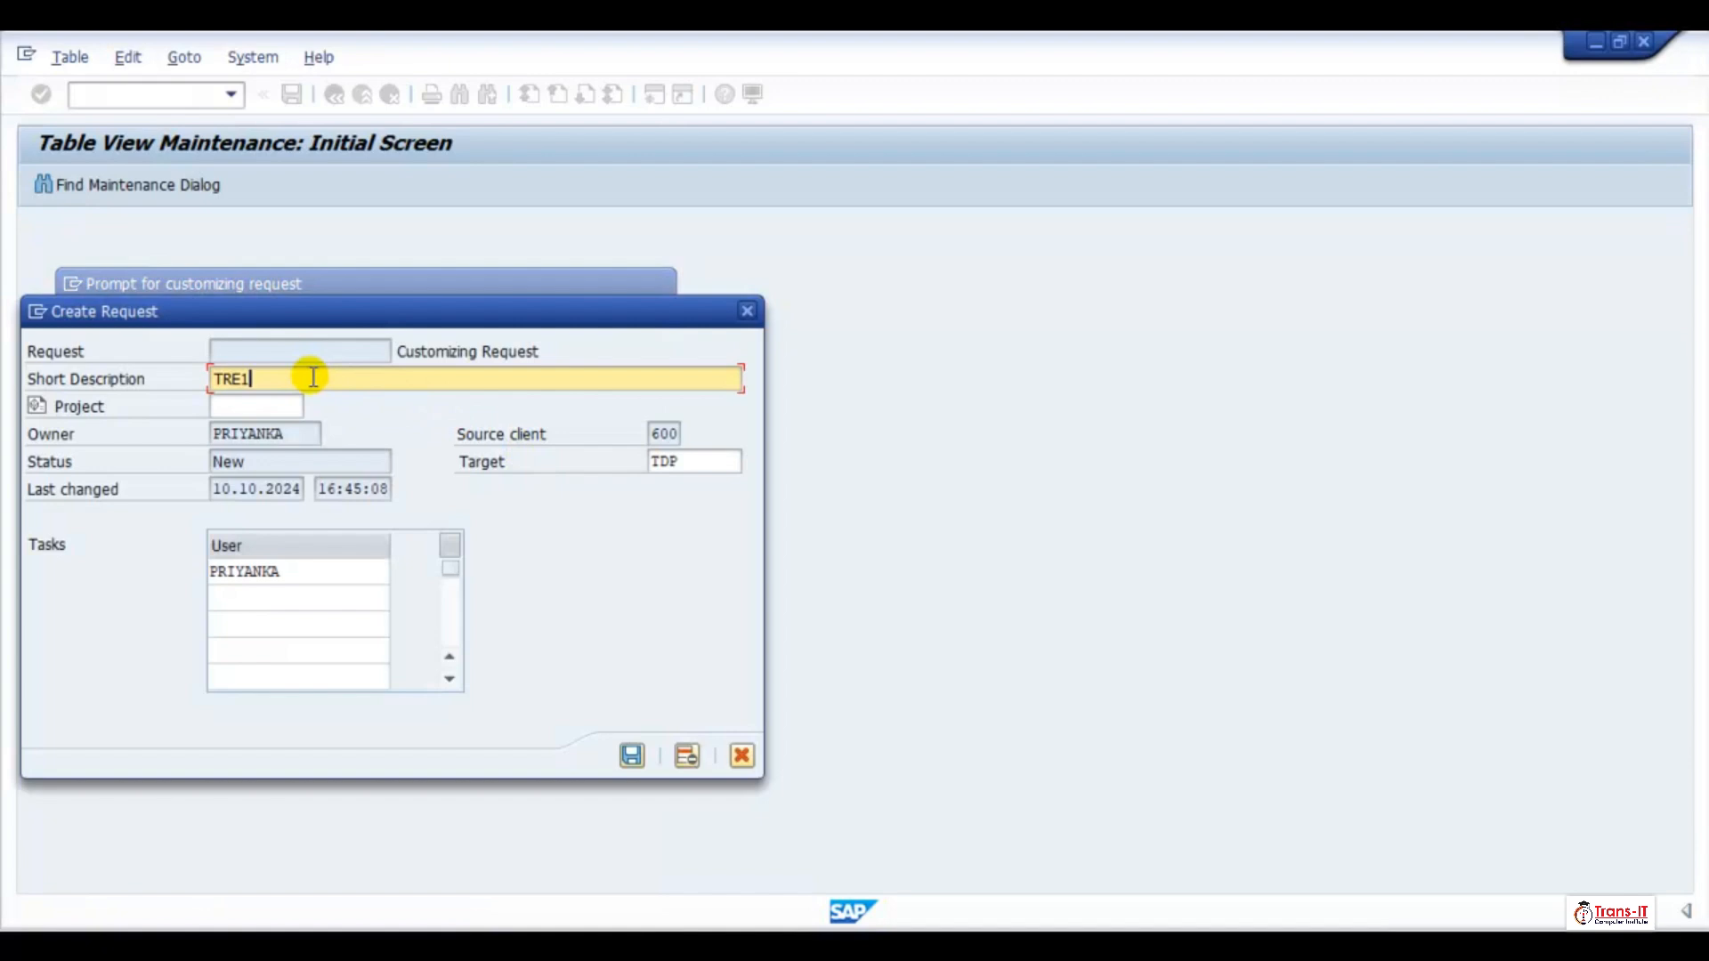
{"action": "type", "text": "TRE1: Validation Rule for usiness"}
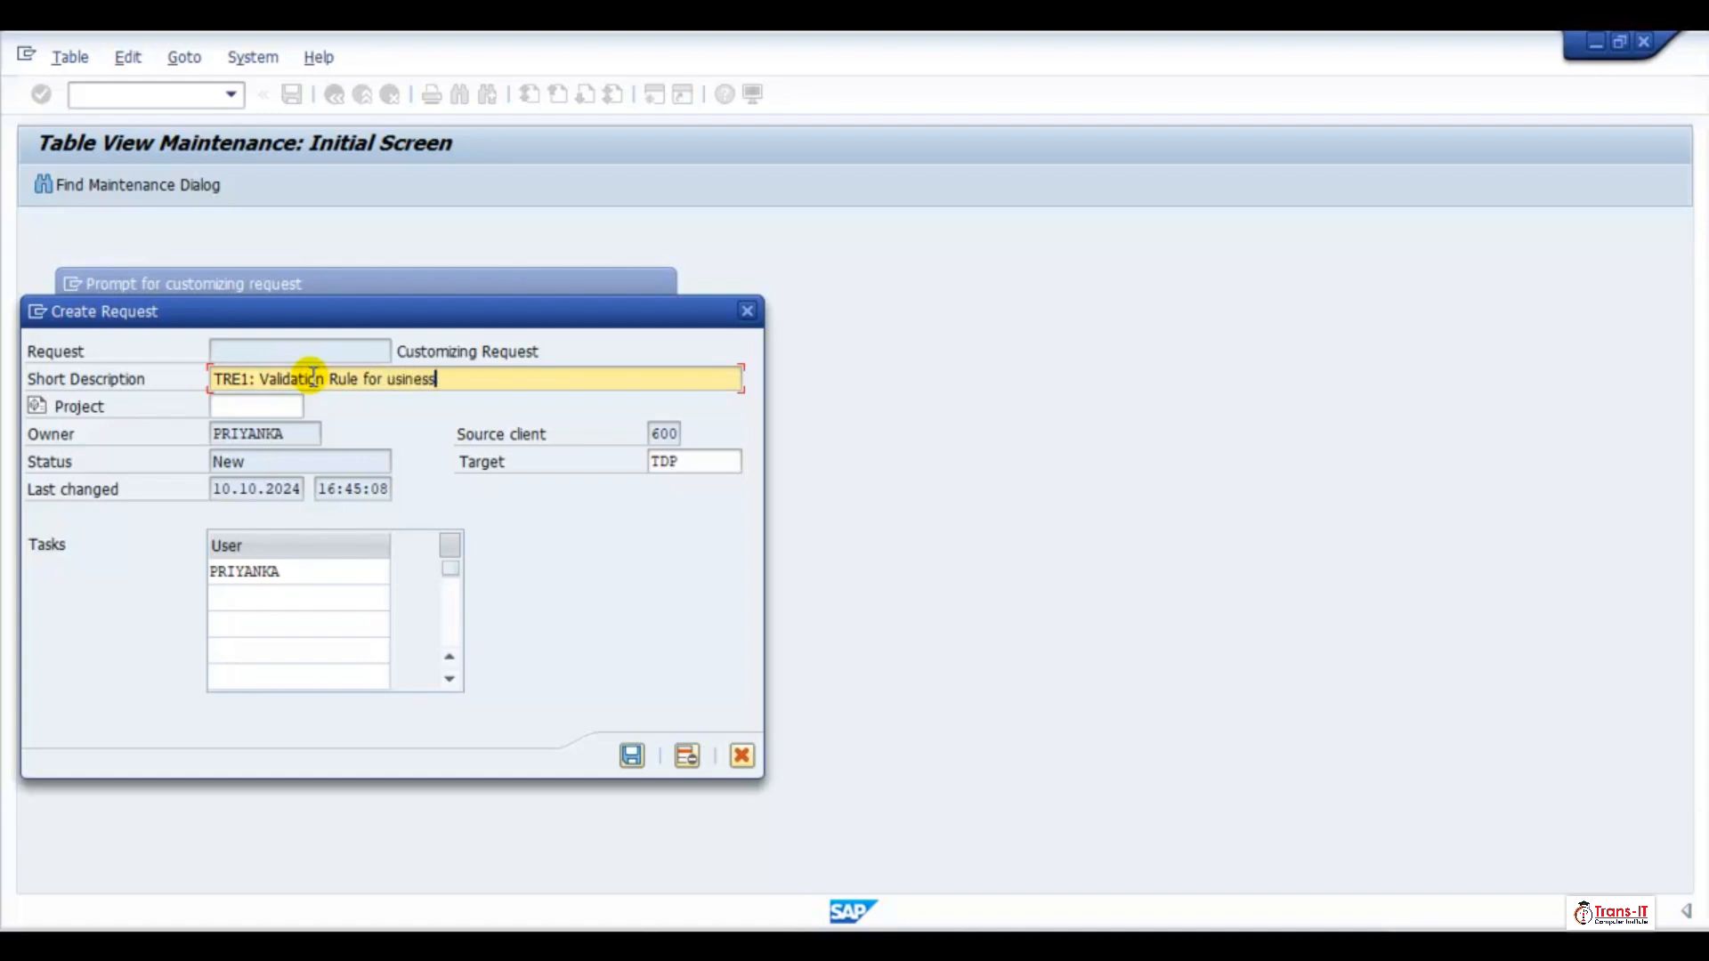
{"action": "key", "text": "BackSpace"}
{"action": "key", "text": "BackSpace"}
{"action": "key", "text": "BackSpace"}
{"action": "key", "text": "BackSpace"}
{"action": "key", "text": "BackSpace"}
{"action": "type", "text": "Business Ar"}
{"action": "left_click", "coordinate": [631, 756]}
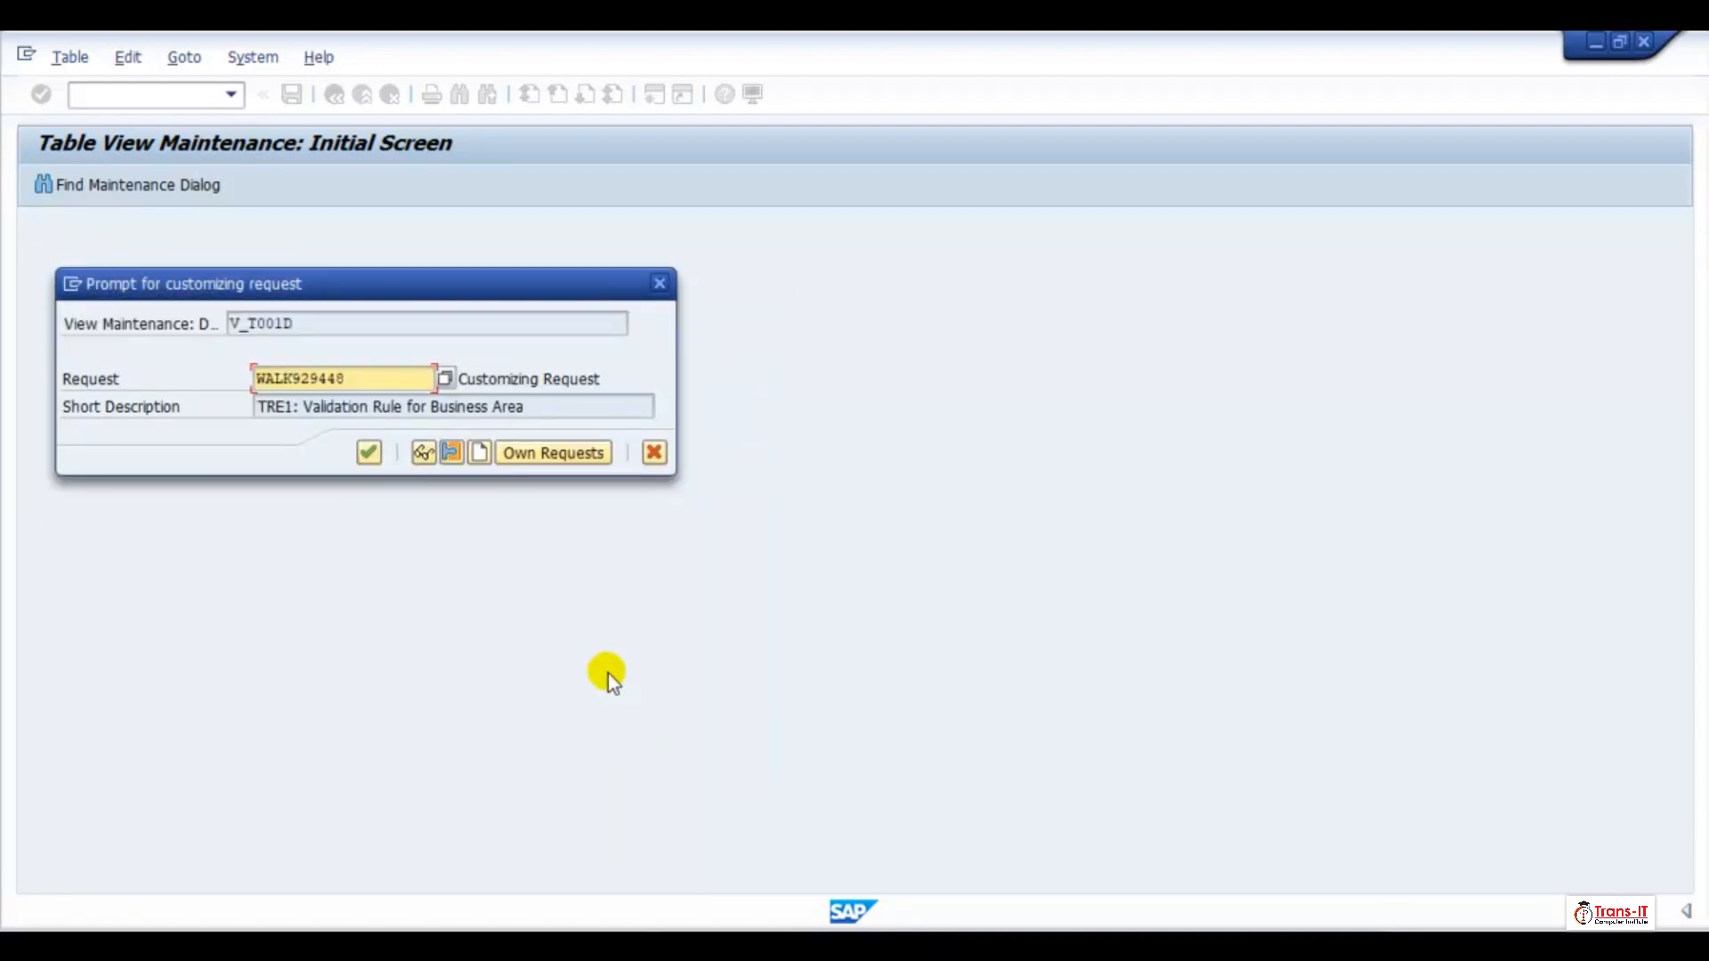
{"action": "left_click", "coordinate": [368, 453]}
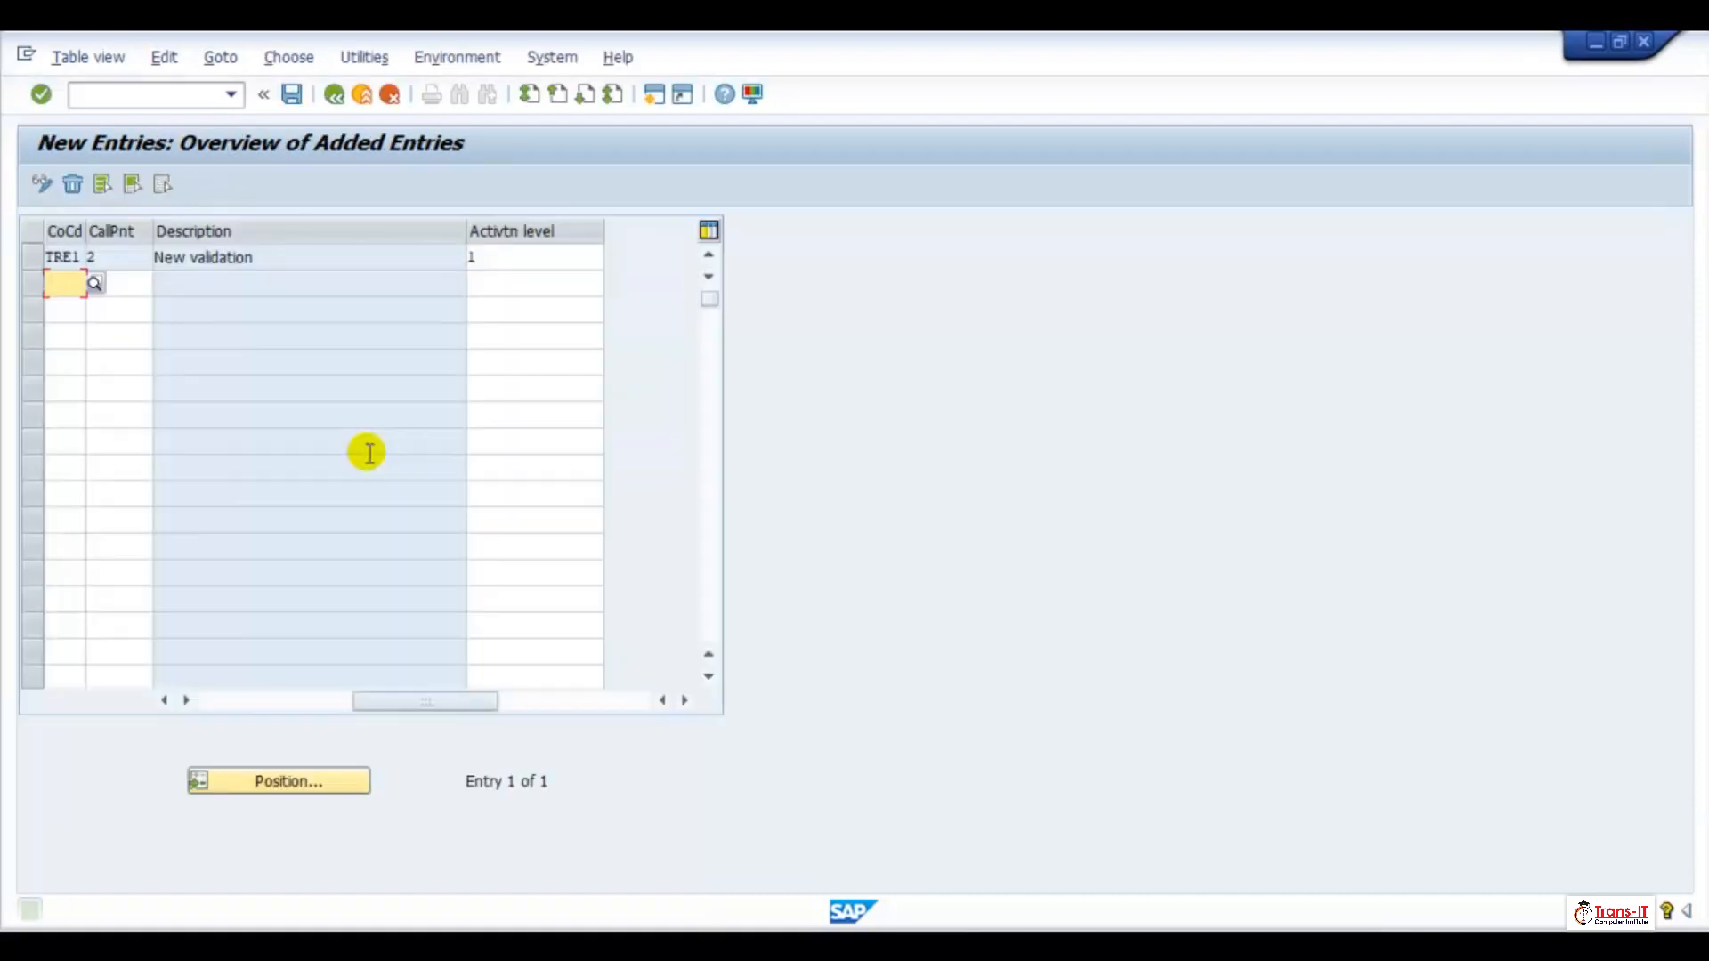